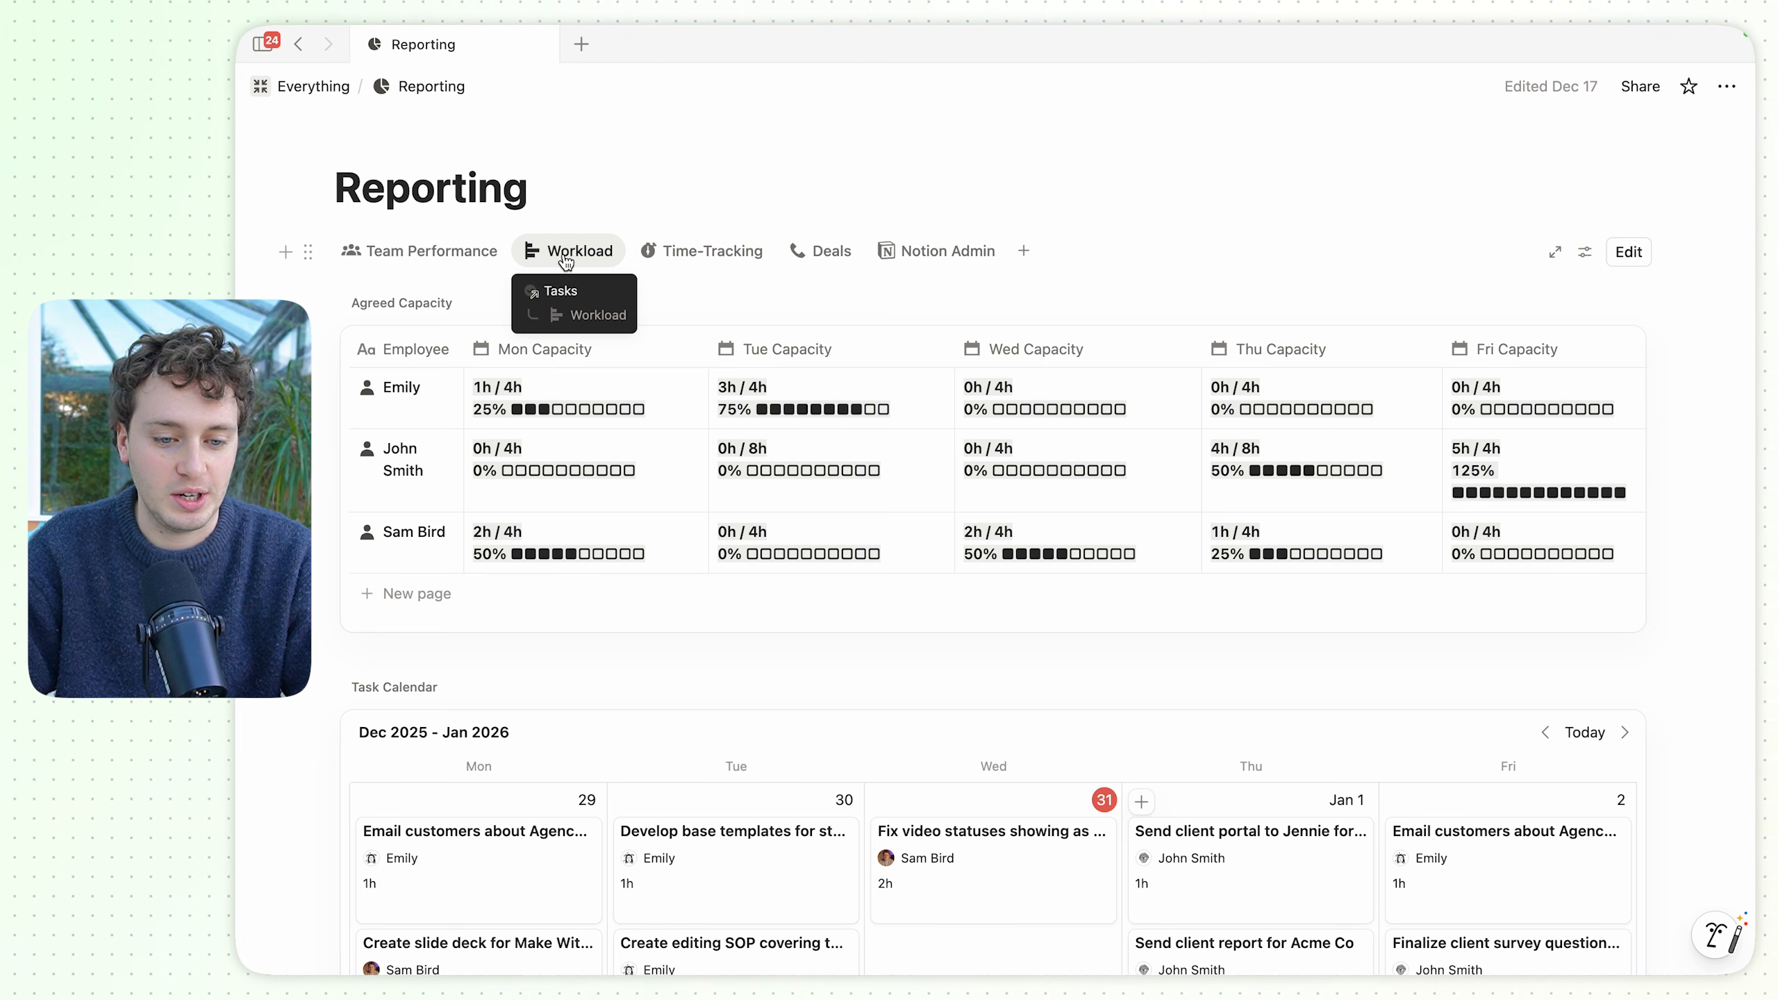
Review the Workload view of the Reporting page, comparing the Agreed Capacity table with the Task Calendar below it.
{"action": "scroll", "coordinate": [1068, 335], "scroll_direction": "down", "scroll_amount": 8}
{"action": "scroll", "coordinate": [1069, 335], "scroll_direction": "down", "scroll_amount": 10}
{"action": "scroll", "coordinate": [1068, 334], "scroll_direction": "up", "scroll_amount": 19}
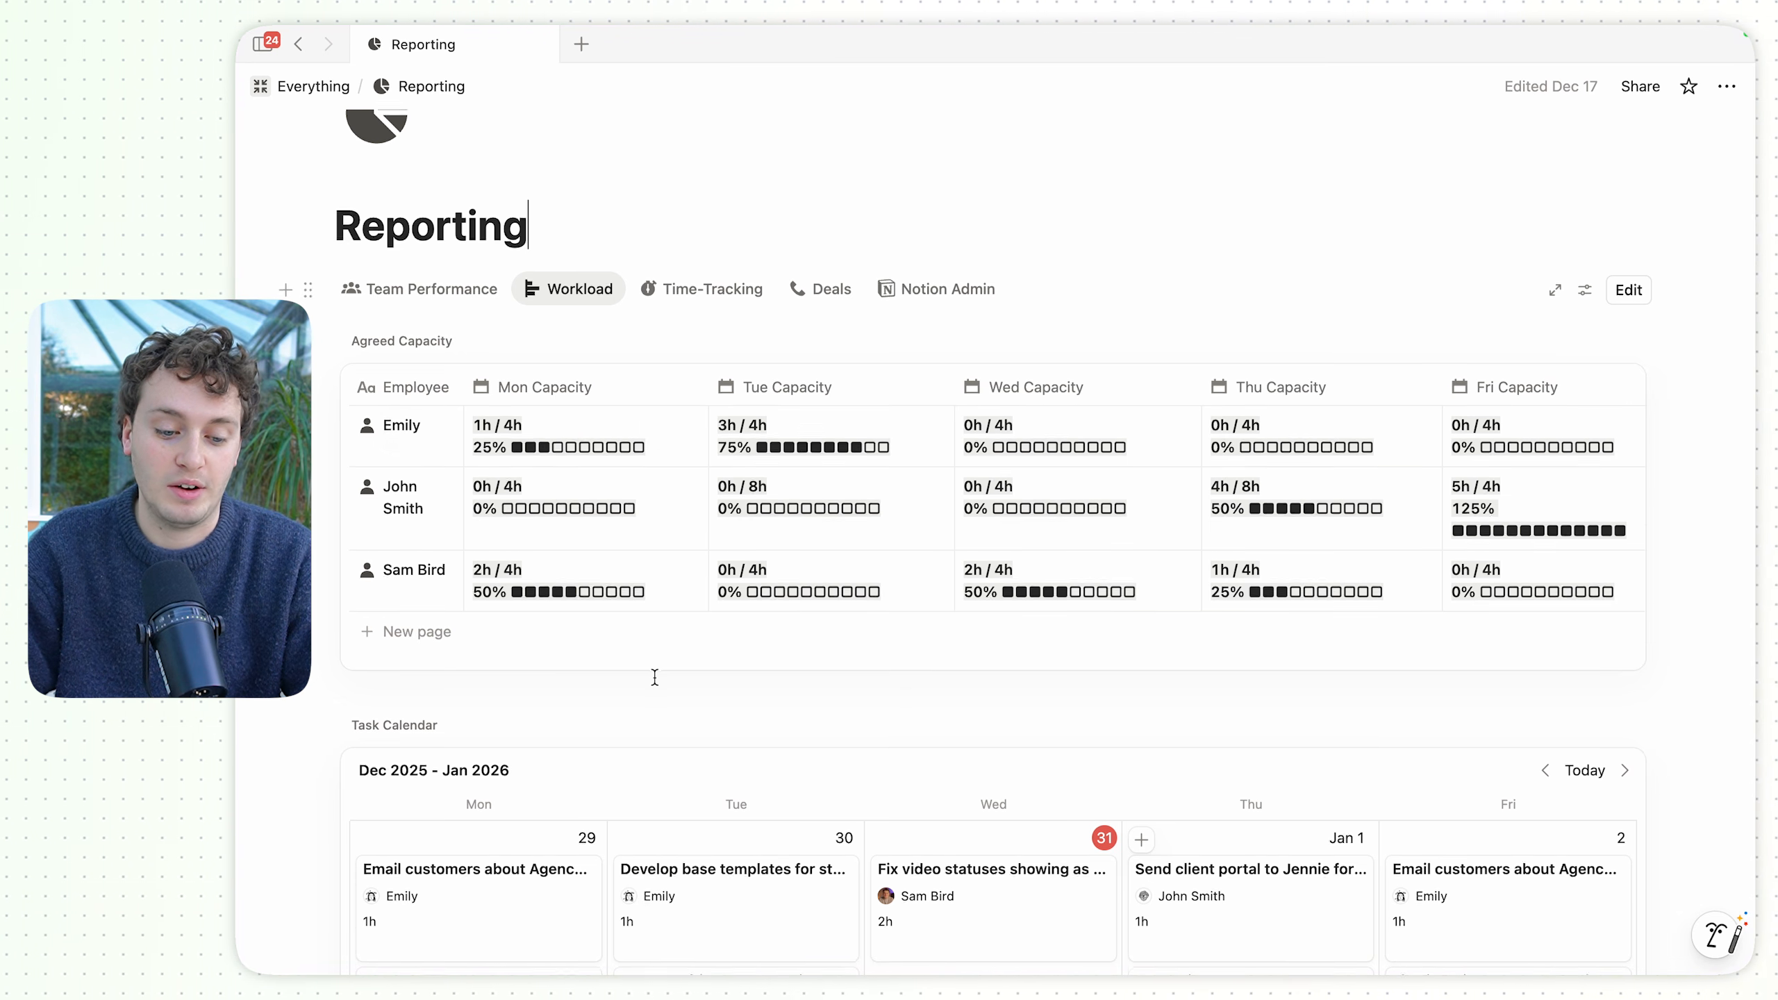
{"action": "scroll", "coordinate": [653, 674], "scroll_direction": "down", "scroll_amount": 5}
{"action": "scroll", "coordinate": [607, 532], "scroll_direction": "up", "scroll_amount": 5}
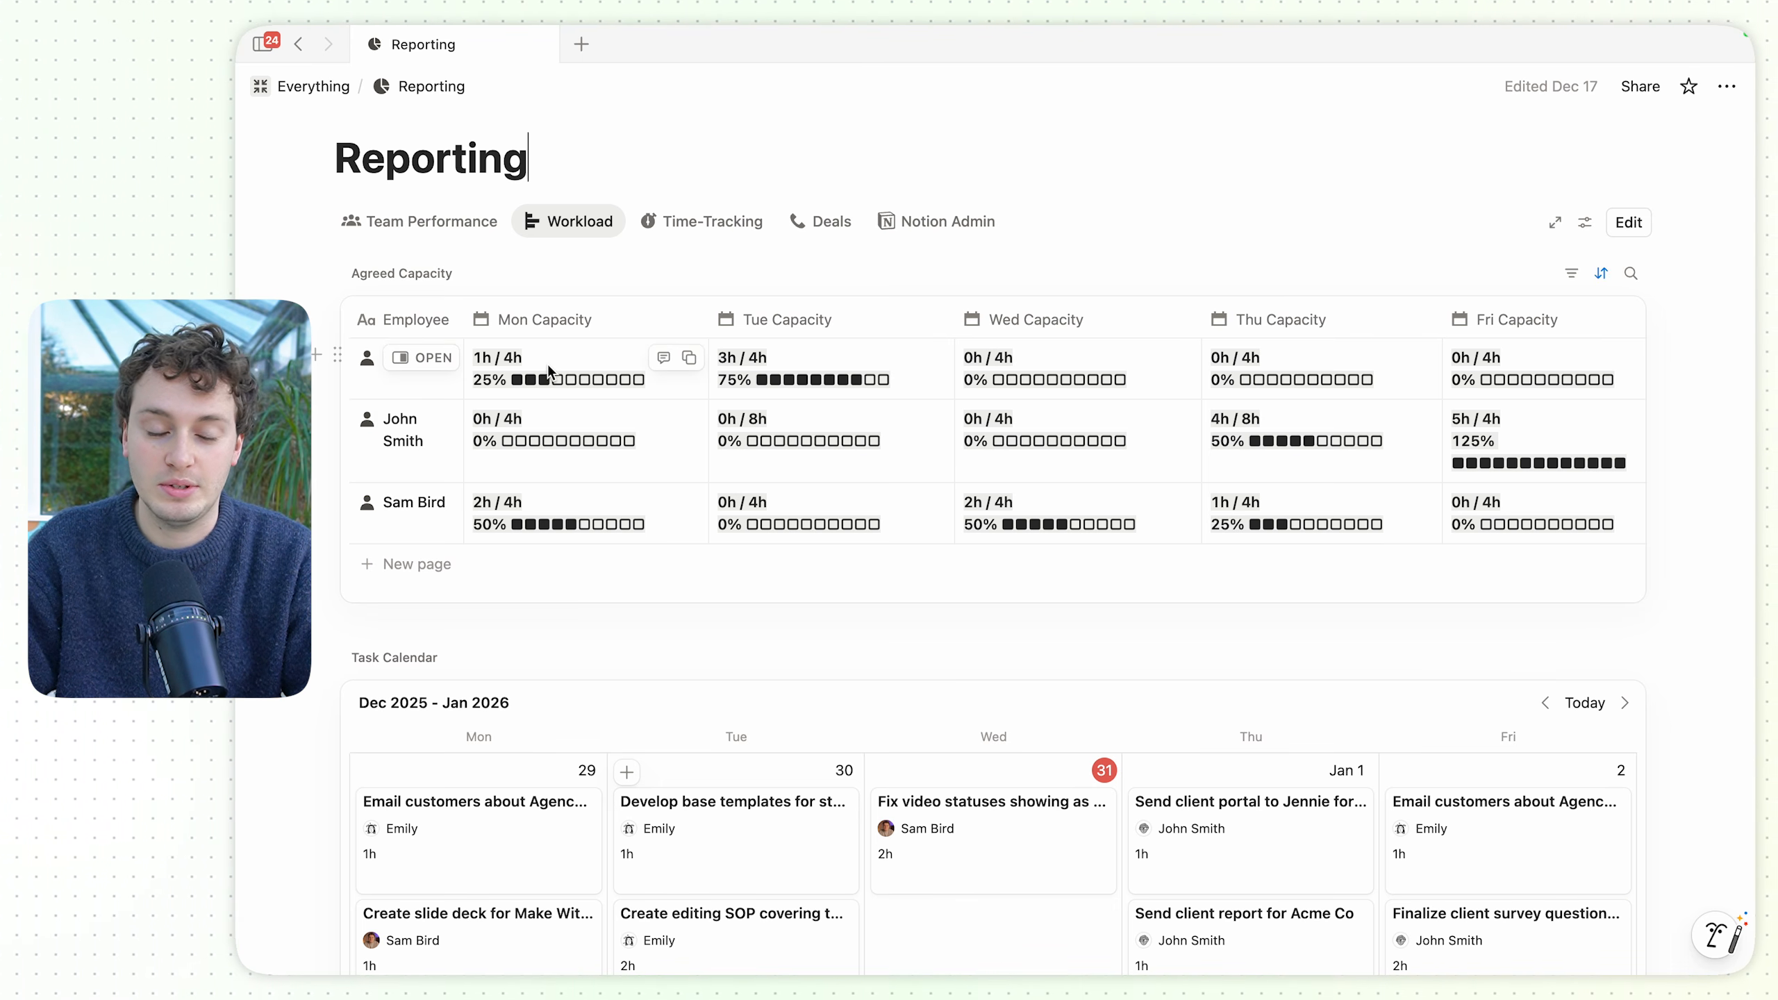
{"action": "scroll", "coordinate": [608, 467], "scroll_direction": "down", "scroll_amount": 1}
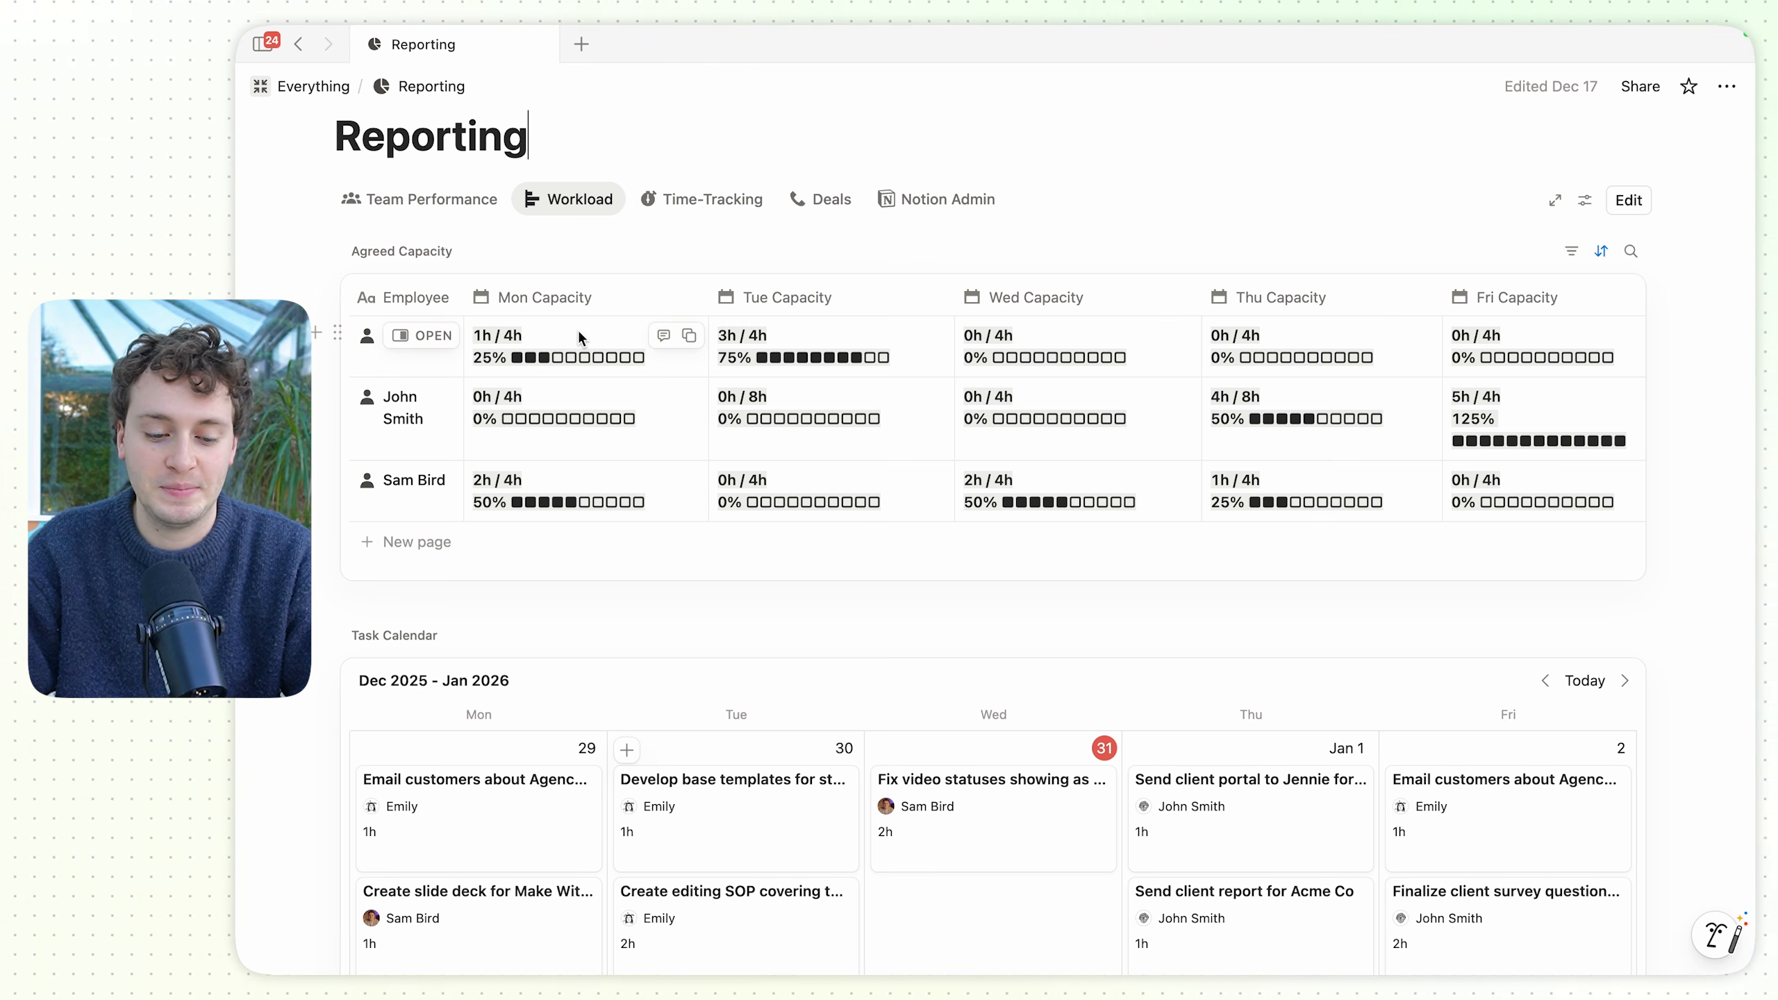
{"action": "scroll", "coordinate": [579, 337], "scroll_direction": "down", "scroll_amount": 5}
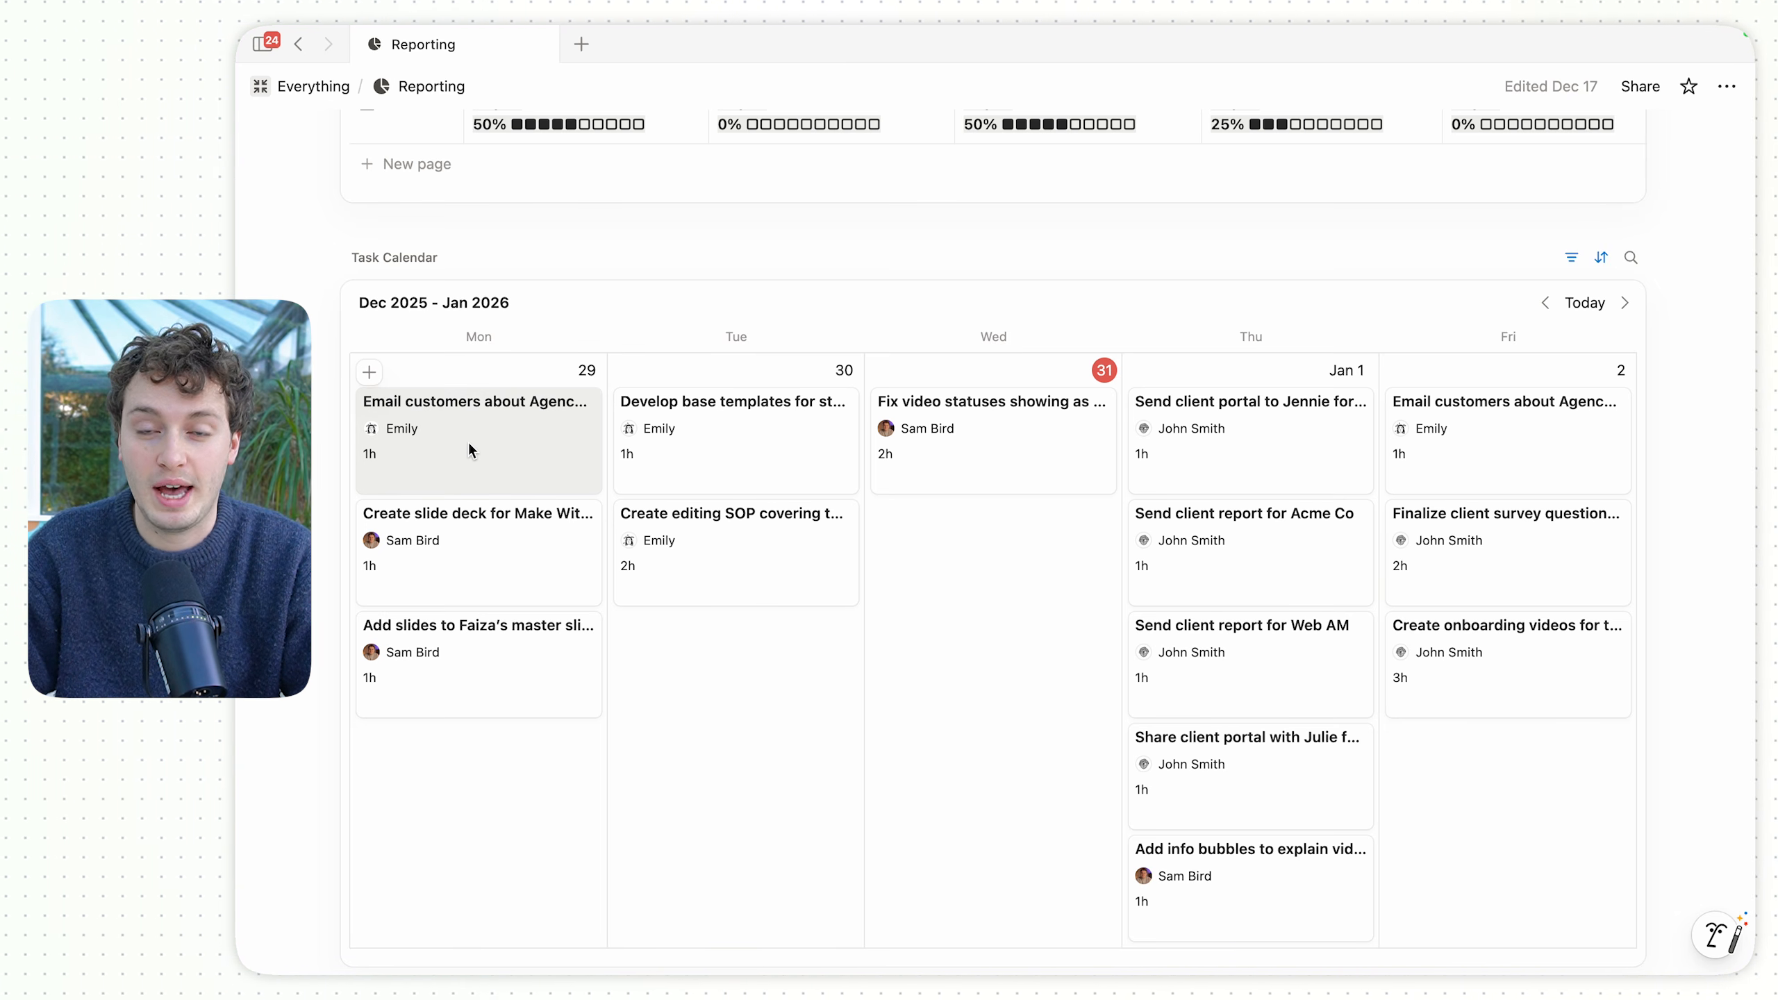
{"action": "scroll", "coordinate": [727, 401], "scroll_direction": "up", "scroll_amount": 5}
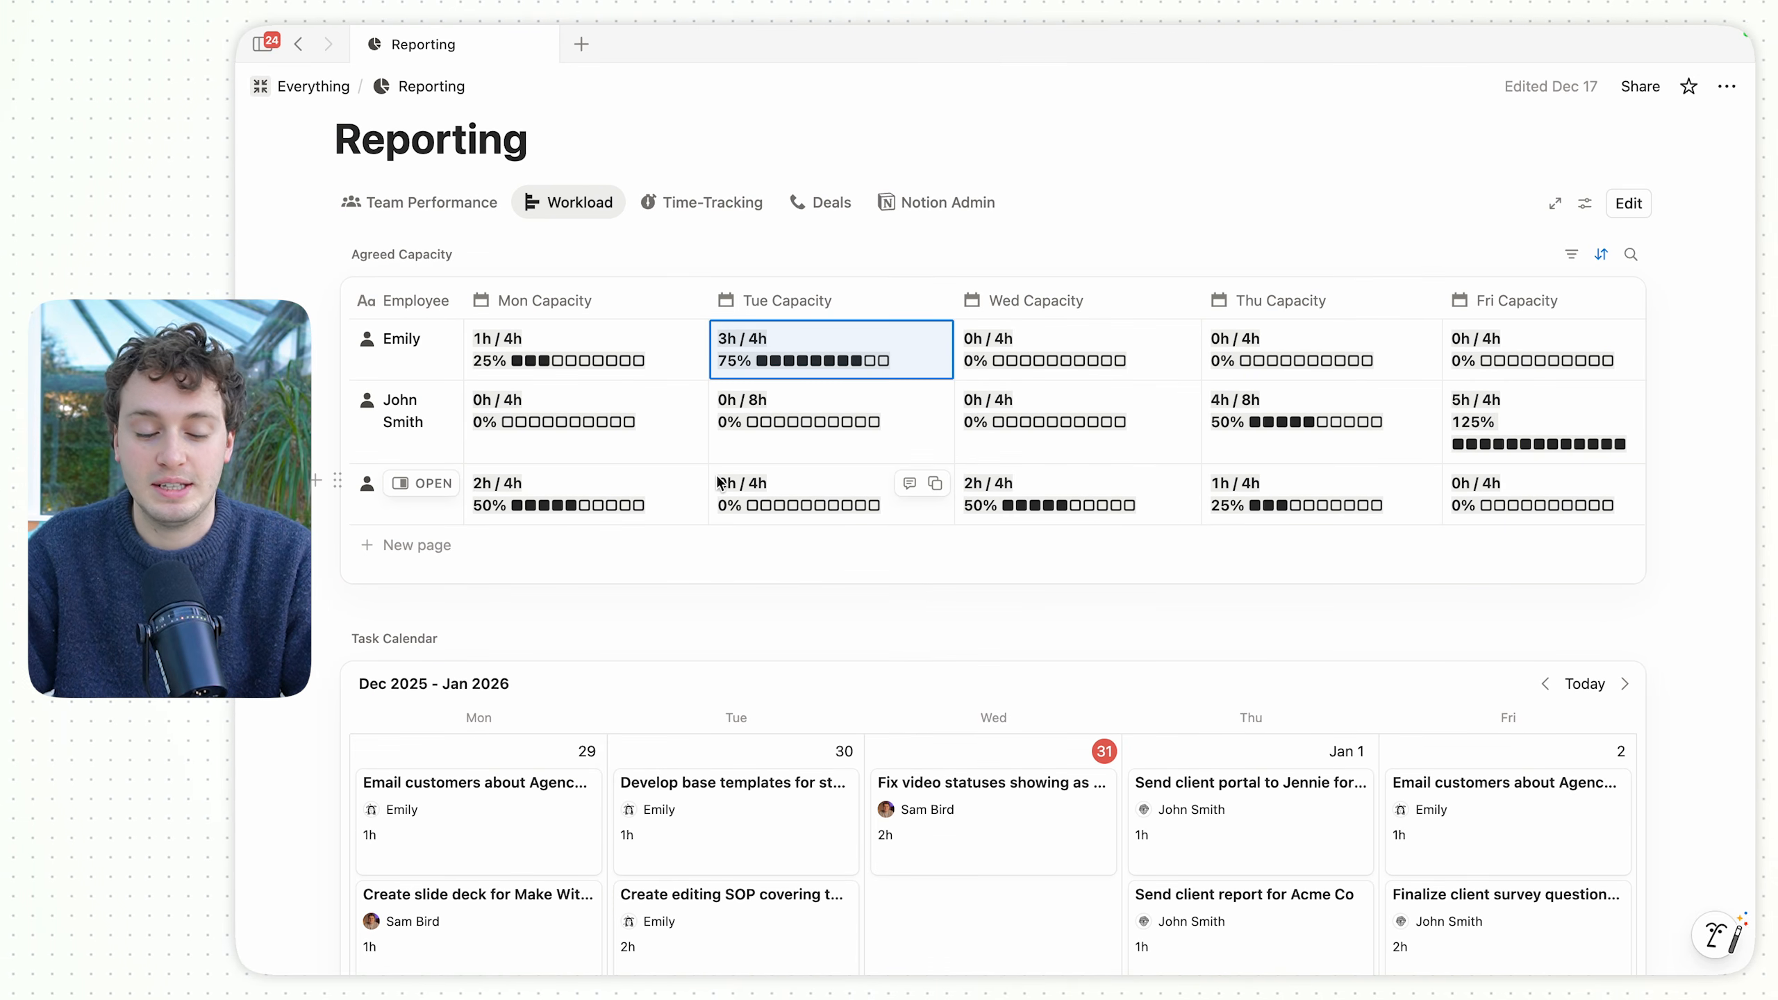
Open the first employee in the Agreed Capacity table as a full page and show all of their properties.
{"action": "left_click", "coordinate": [428, 342]}
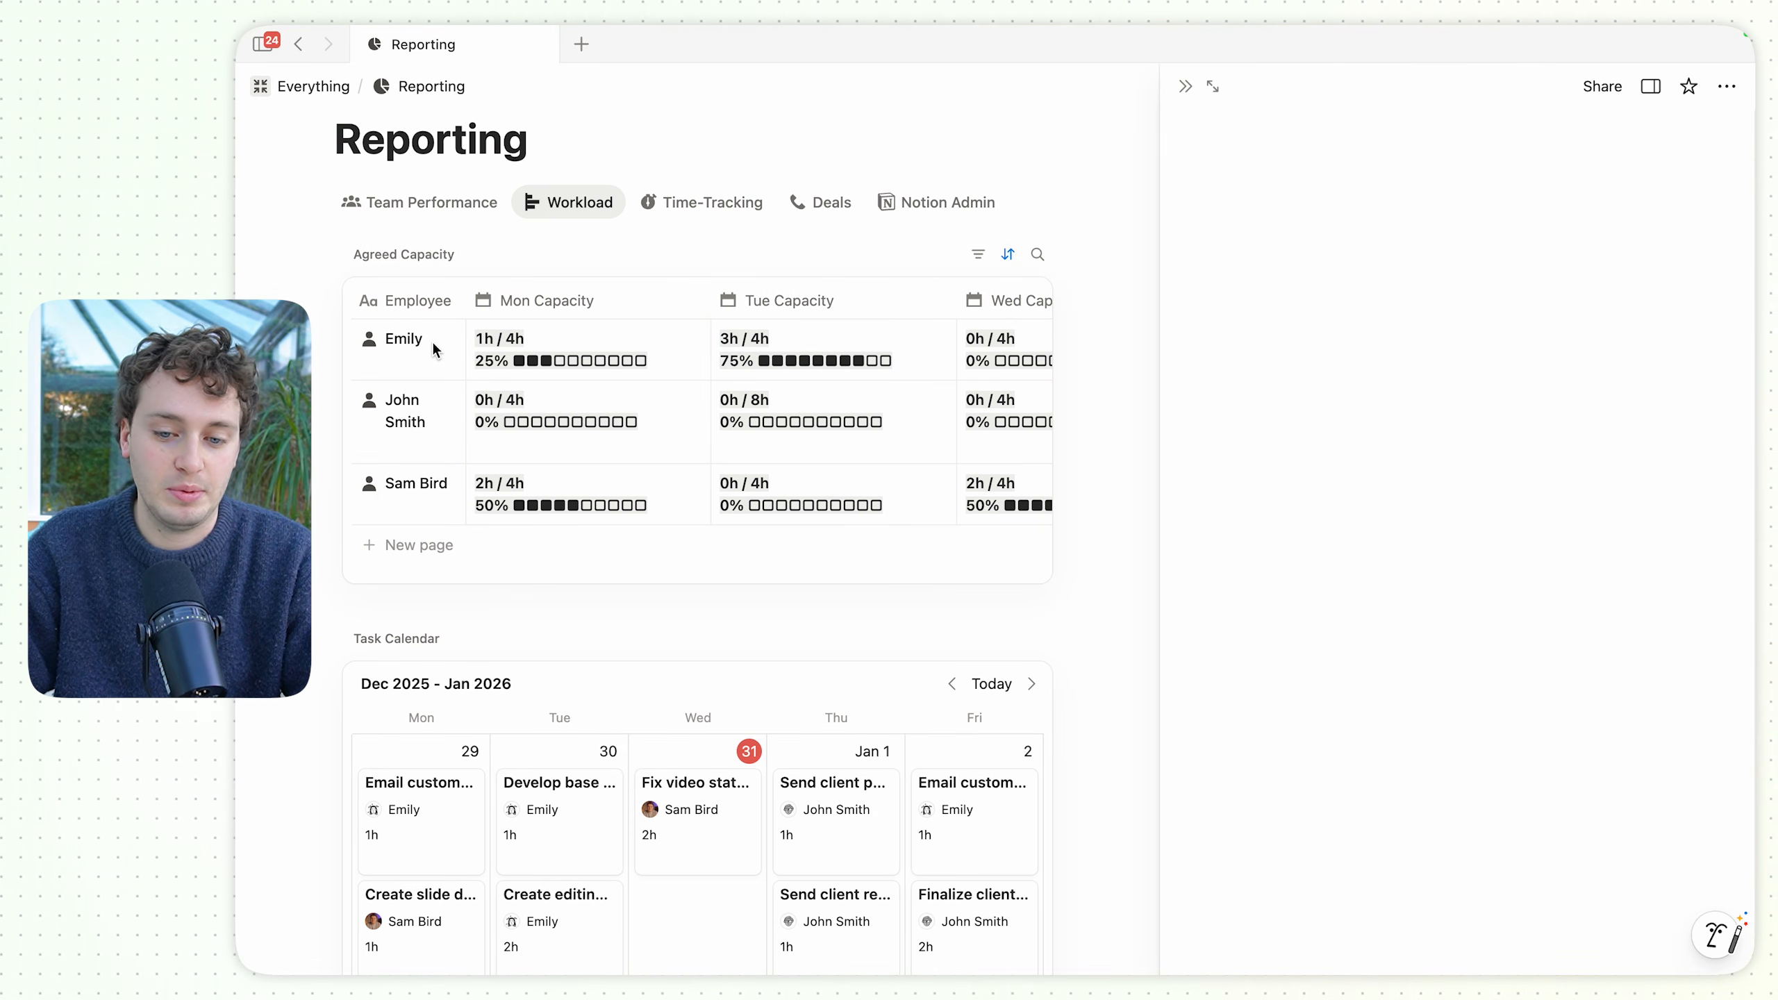
{"action": "left_click", "coordinate": [1214, 87]}
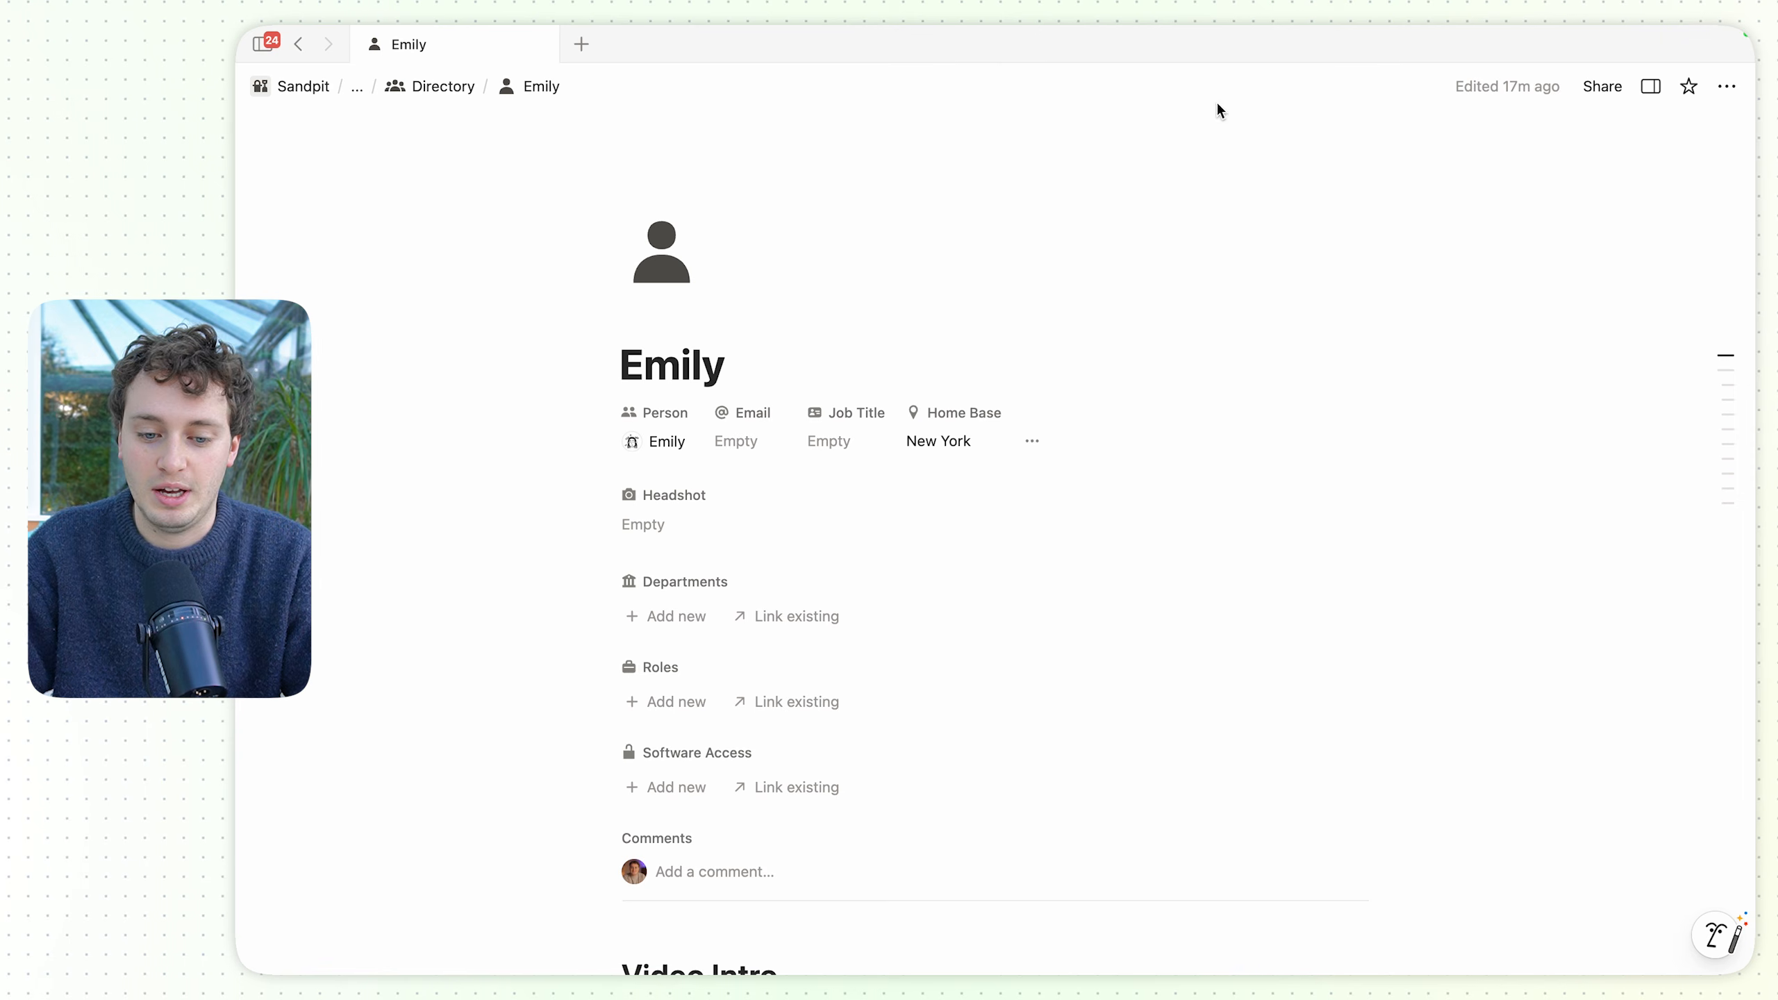
{"action": "scroll", "coordinate": [520, 450], "scroll_direction": "down", "scroll_amount": 3}
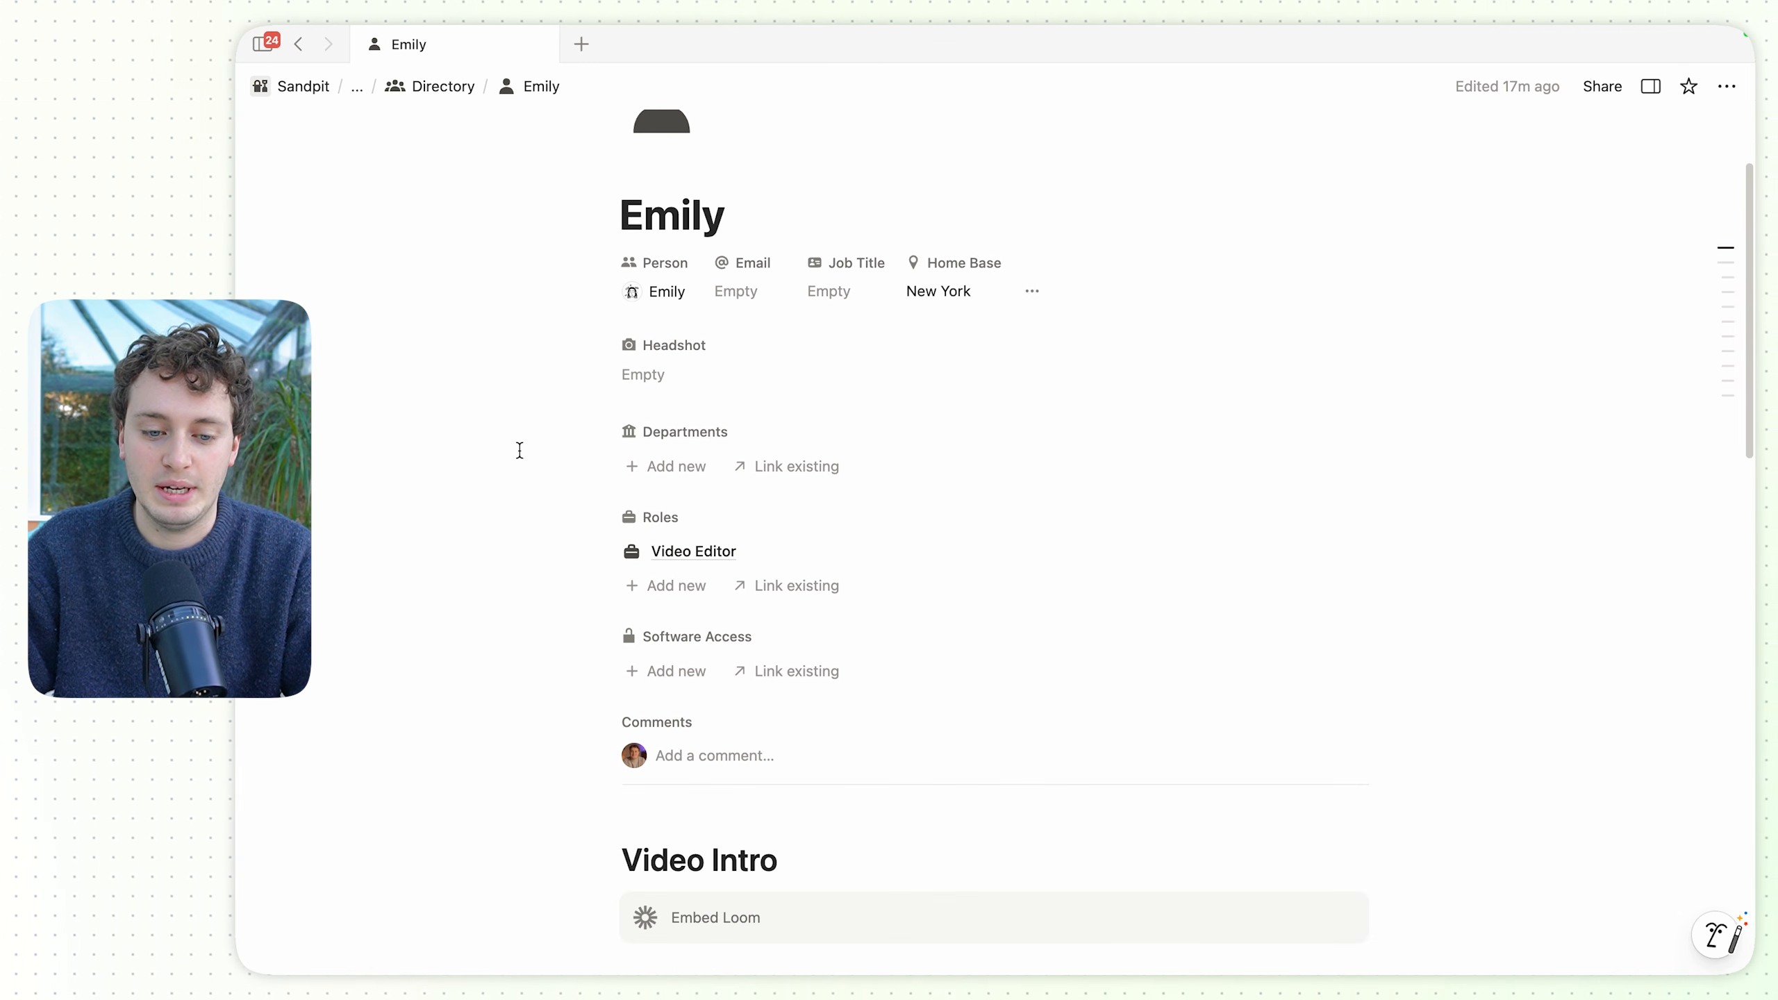
{"action": "left_click", "coordinate": [1032, 291]}
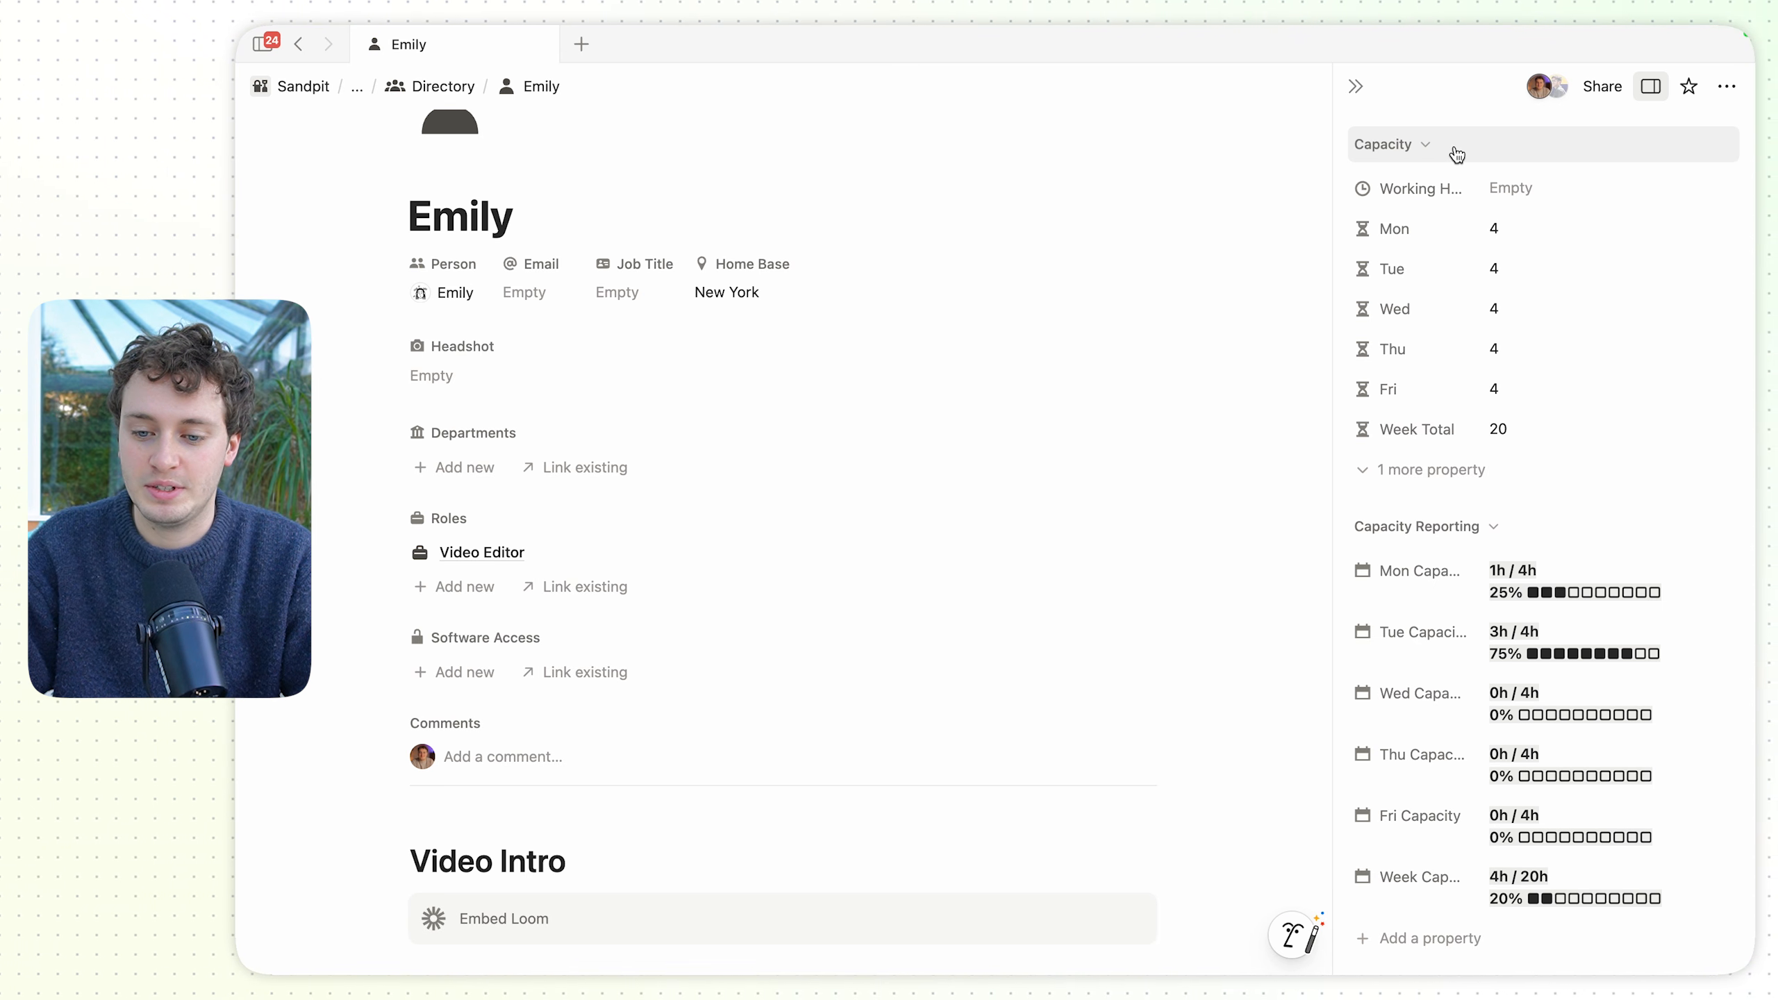
Set the employee's Mon capacity to 5 hours and their Wed capacity to 2 hours.
{"action": "left_click", "coordinate": [1531, 222]}
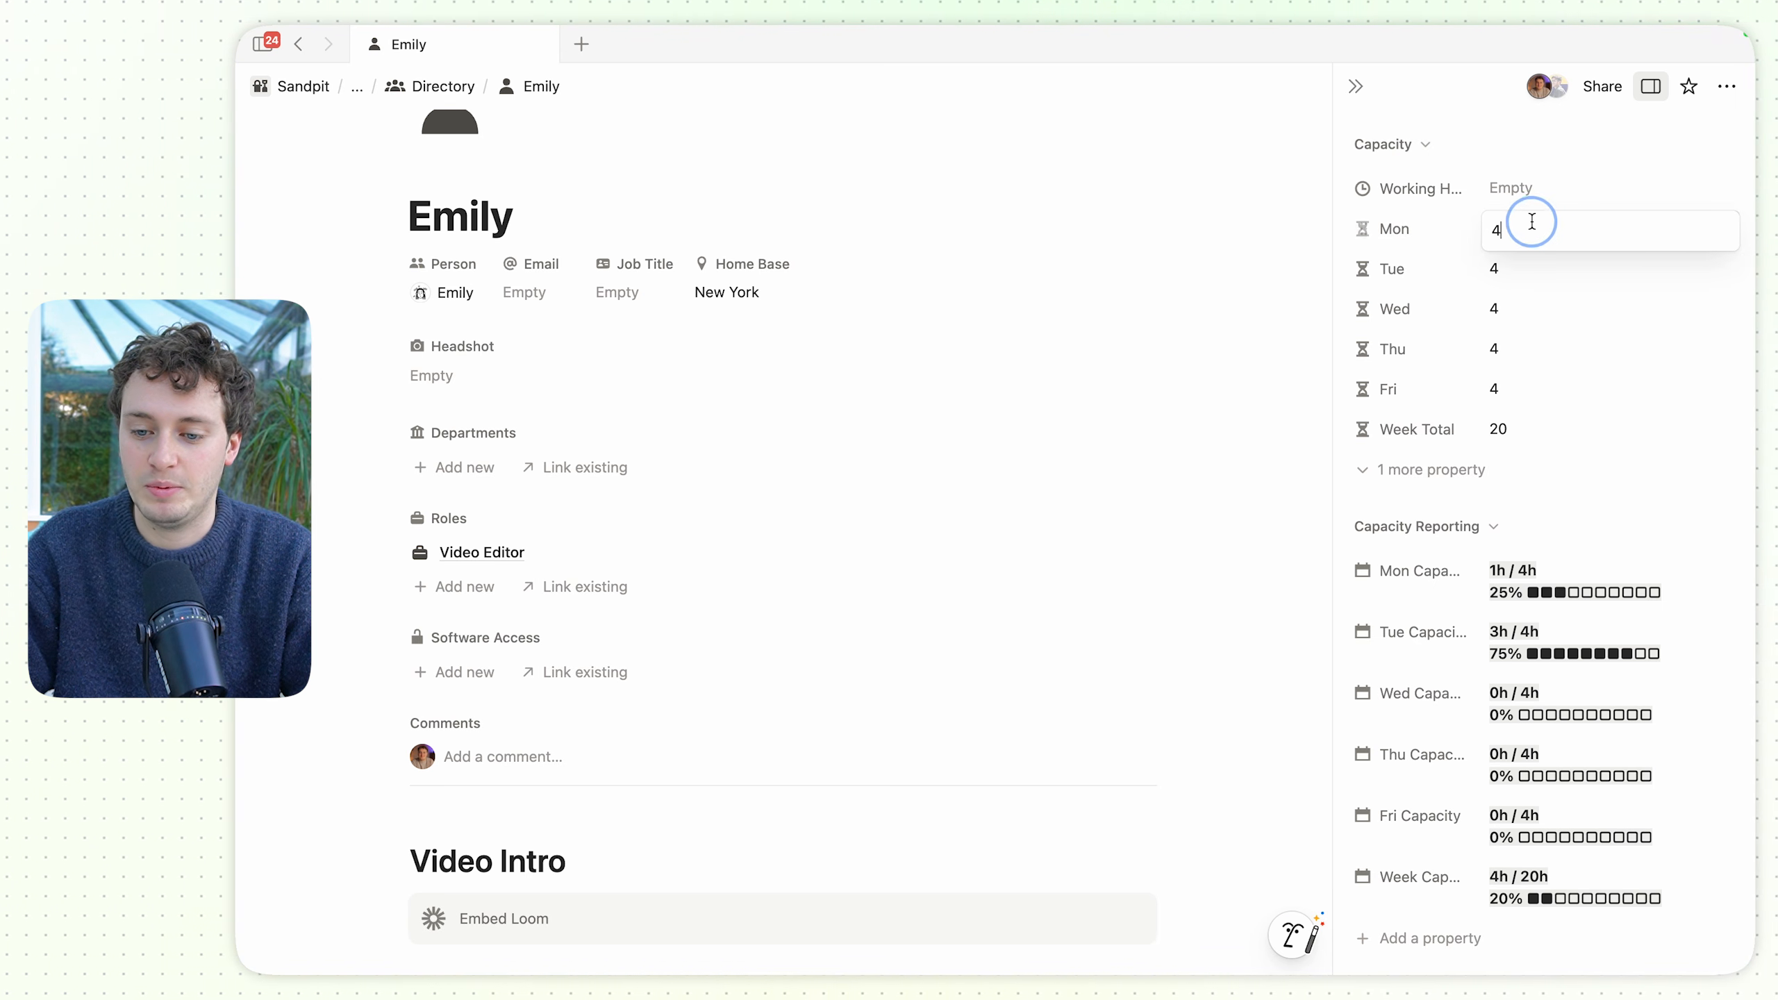
{"action": "key", "text": "BackSpace"}
{"action": "type", "text": "5"}
{"action": "key", "text": "Return"}
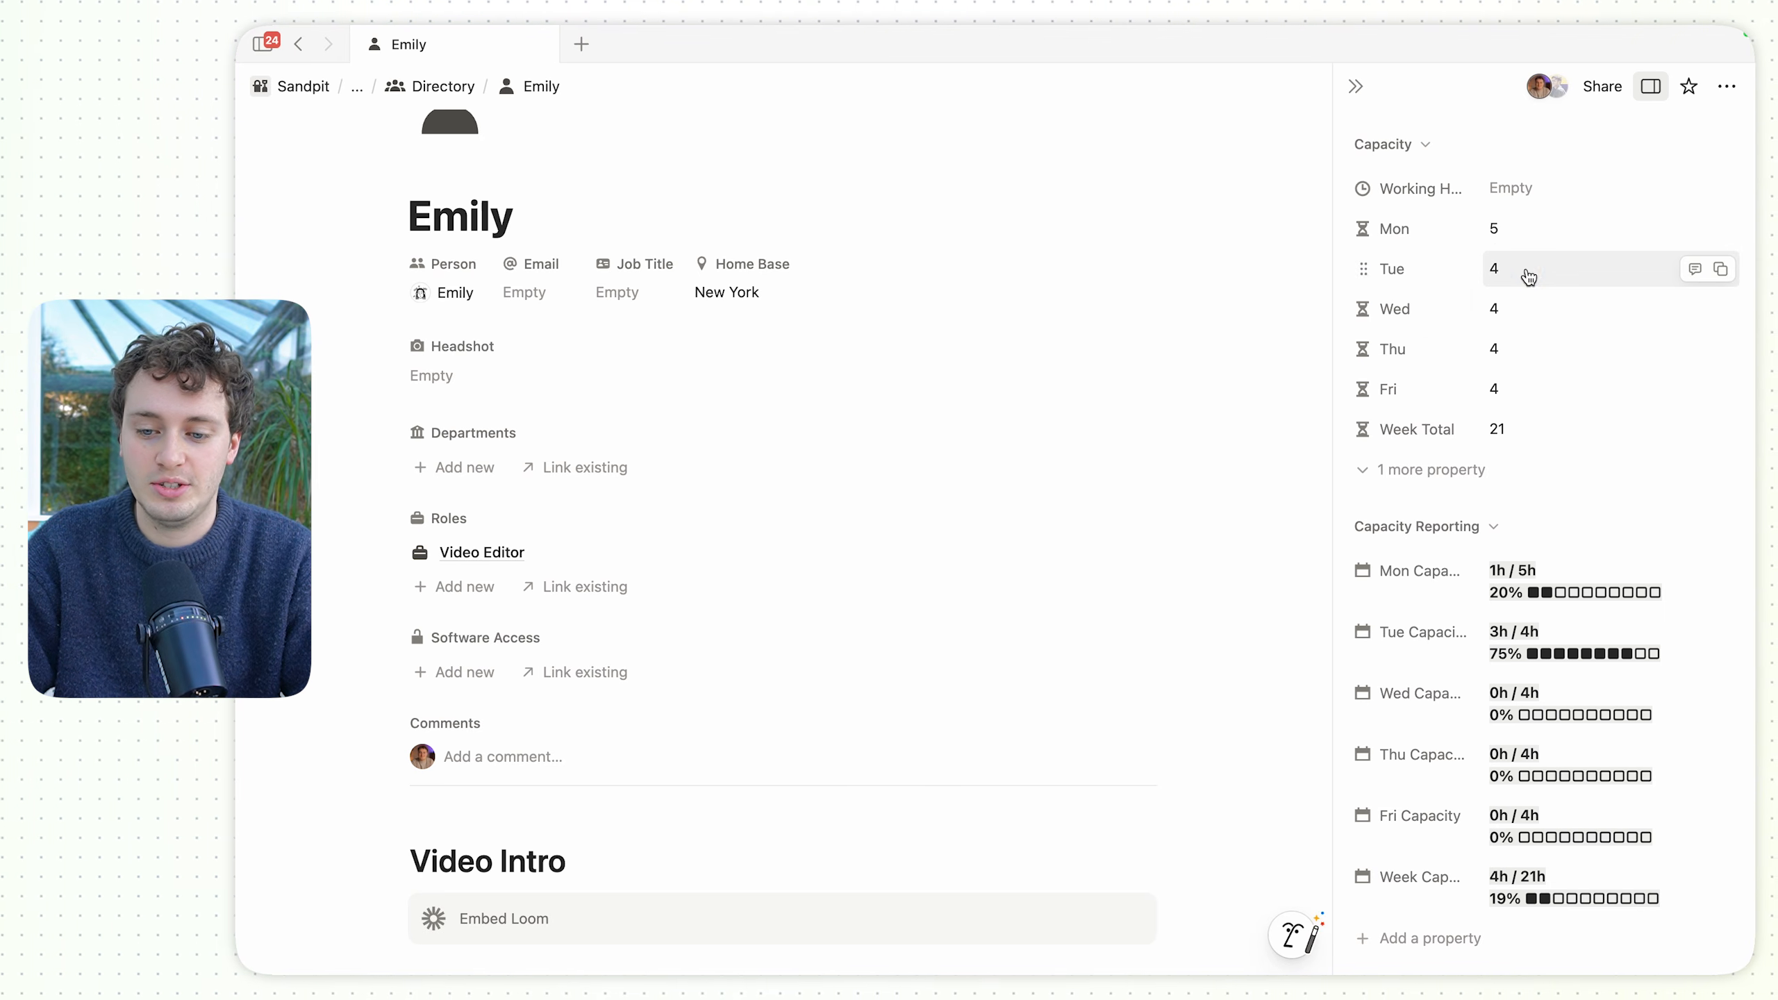
{"action": "left_click", "coordinate": [1486, 323]}
{"action": "key", "text": "BackSpace"}
{"action": "type", "text": "2"}
{"action": "left_click", "coordinate": [1408, 320]}
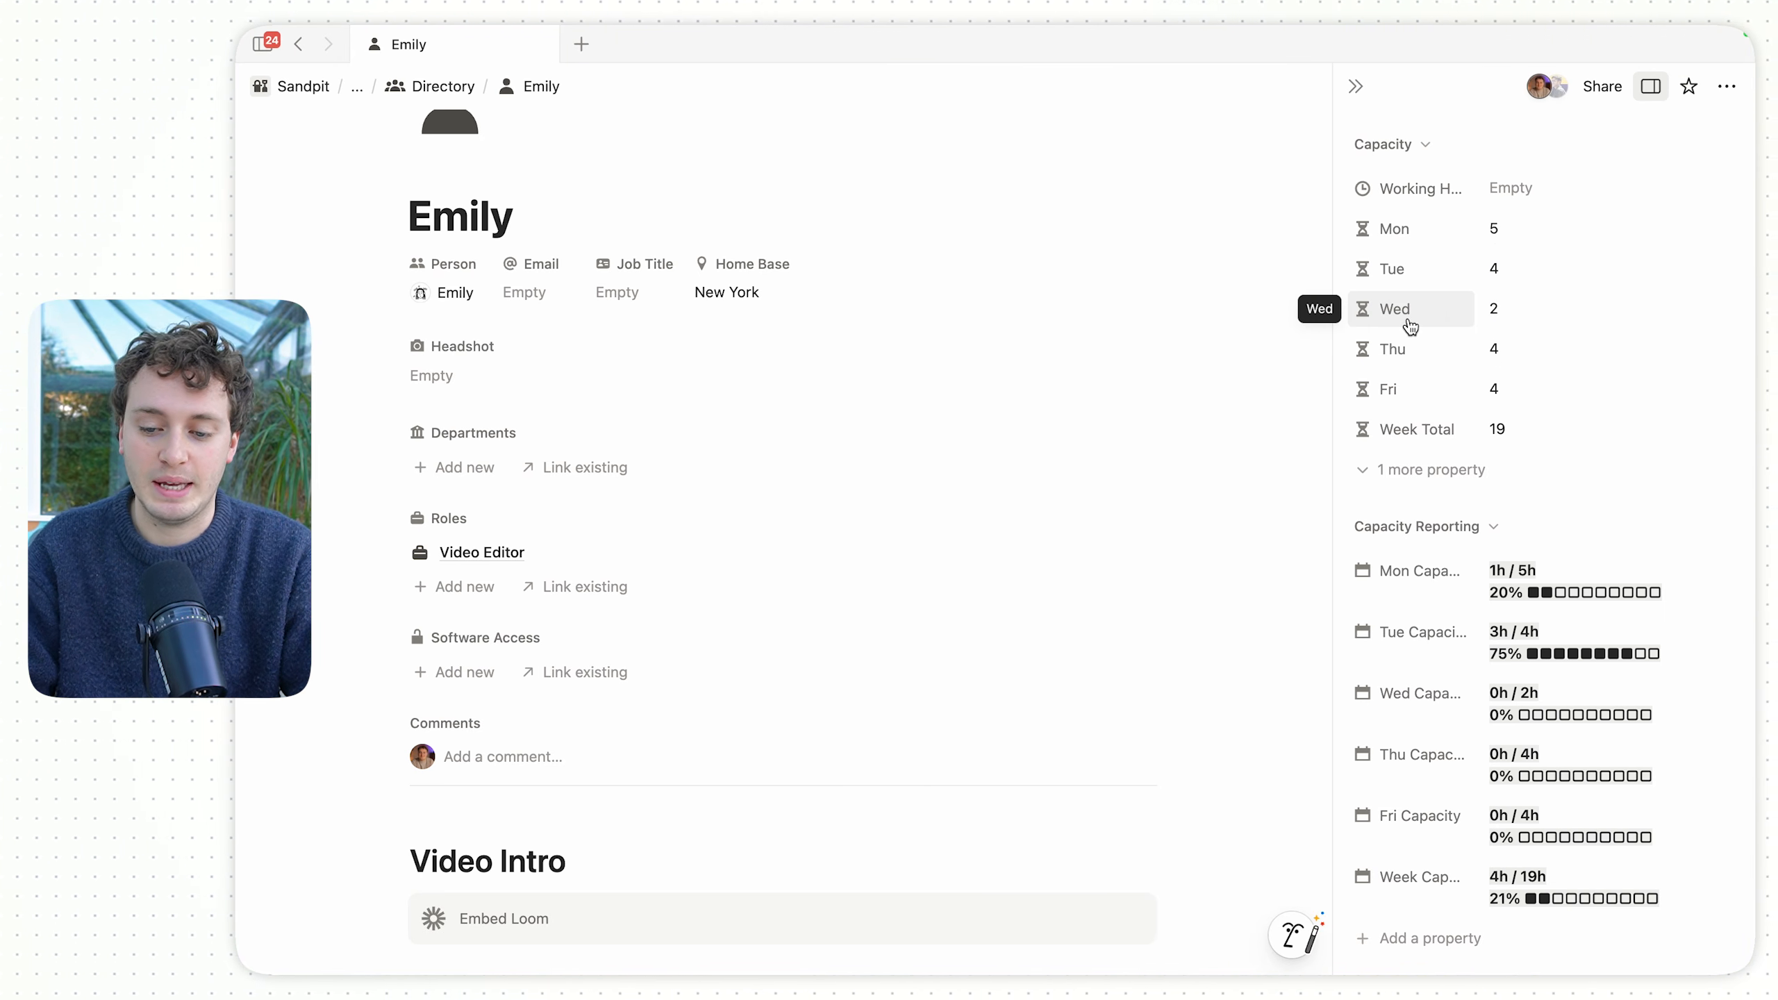
Restore the employee's Wed and Mon capacities to 4 hours each.
{"action": "left_click", "coordinate": [1518, 318]}
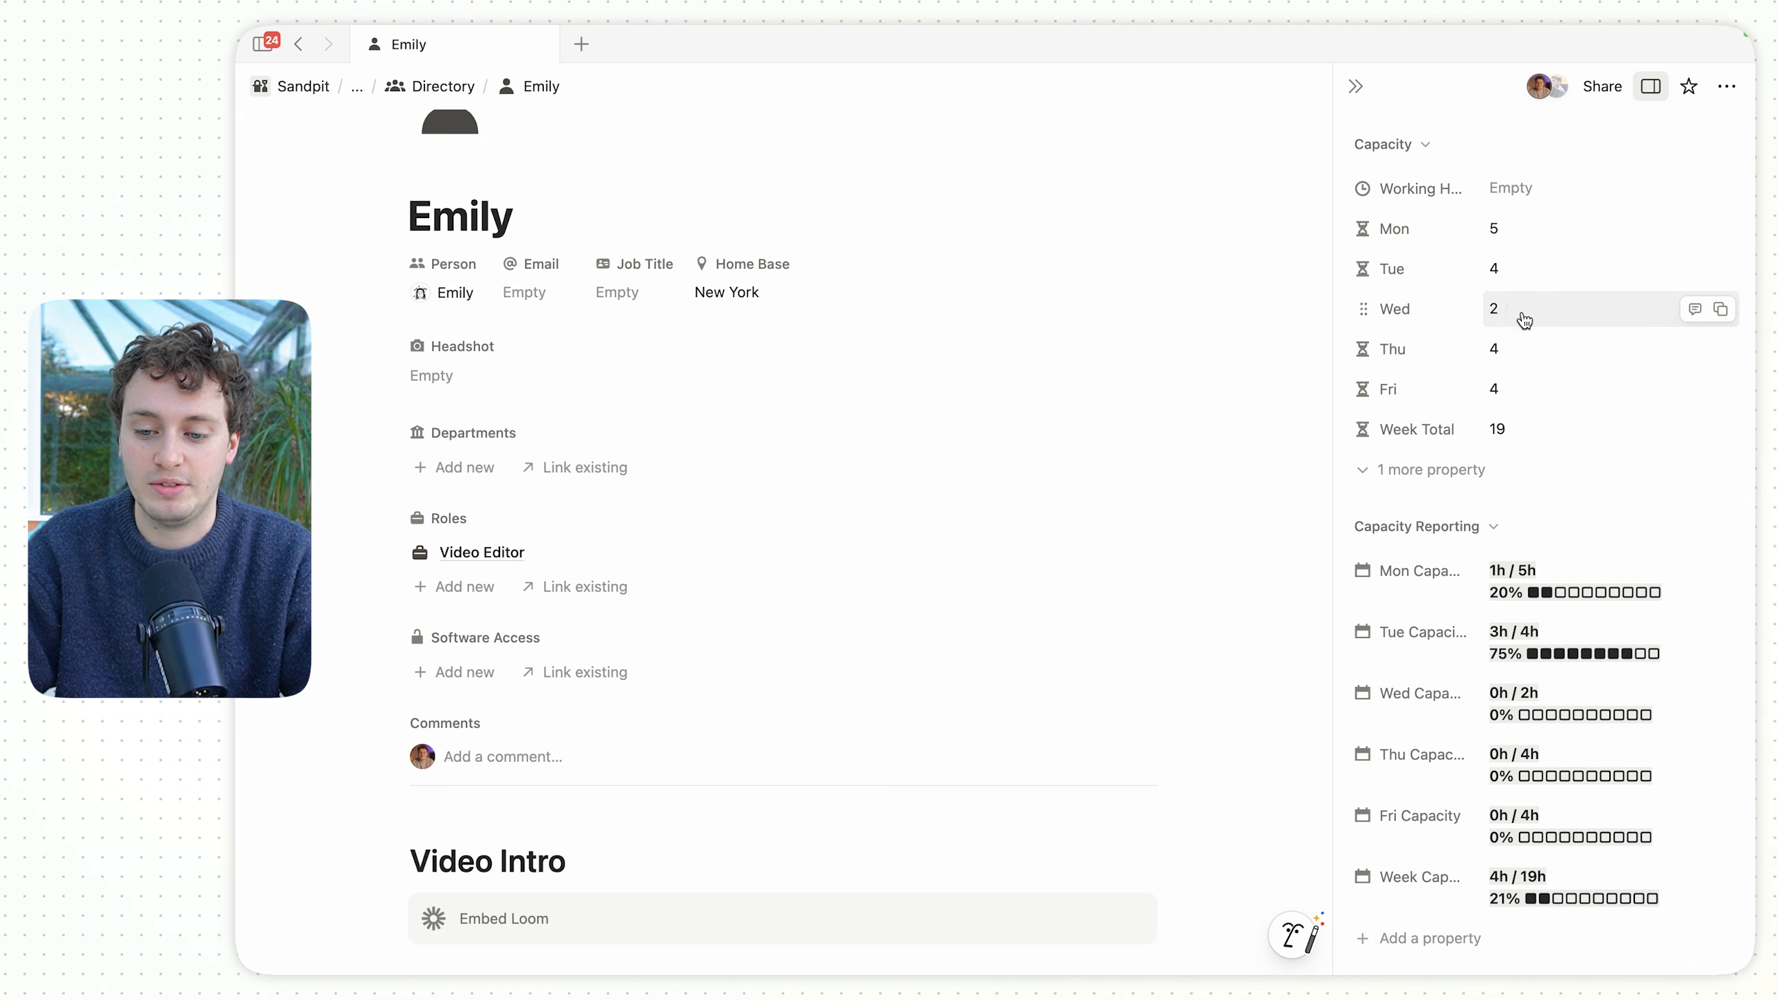
{"action": "type", "text": "4"}
{"action": "left_click", "coordinate": [1504, 227]}
{"action": "type", "text": "4"}
{"action": "key", "text": "Return"}
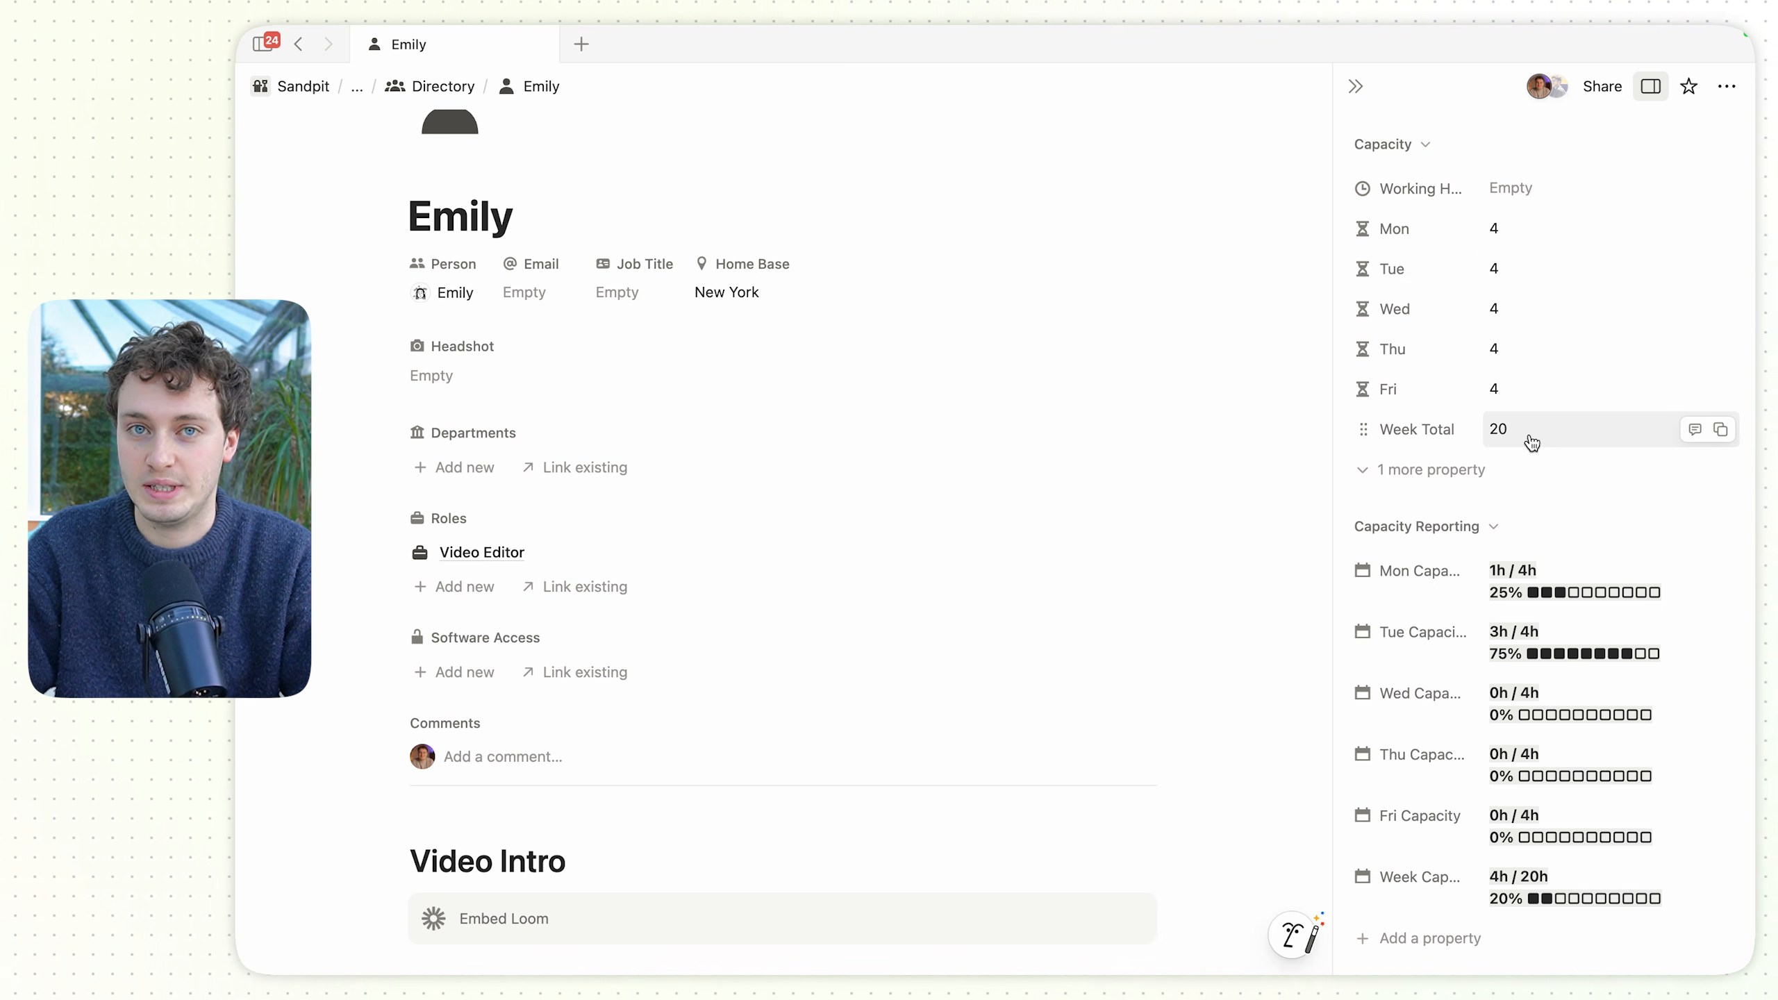
Inspect the formula behind the employee's Mon Capacity property, close it unchanged and return to the Reporting page.
{"action": "scroll", "coordinate": [1468, 423], "scroll_direction": "down", "scroll_amount": 1}
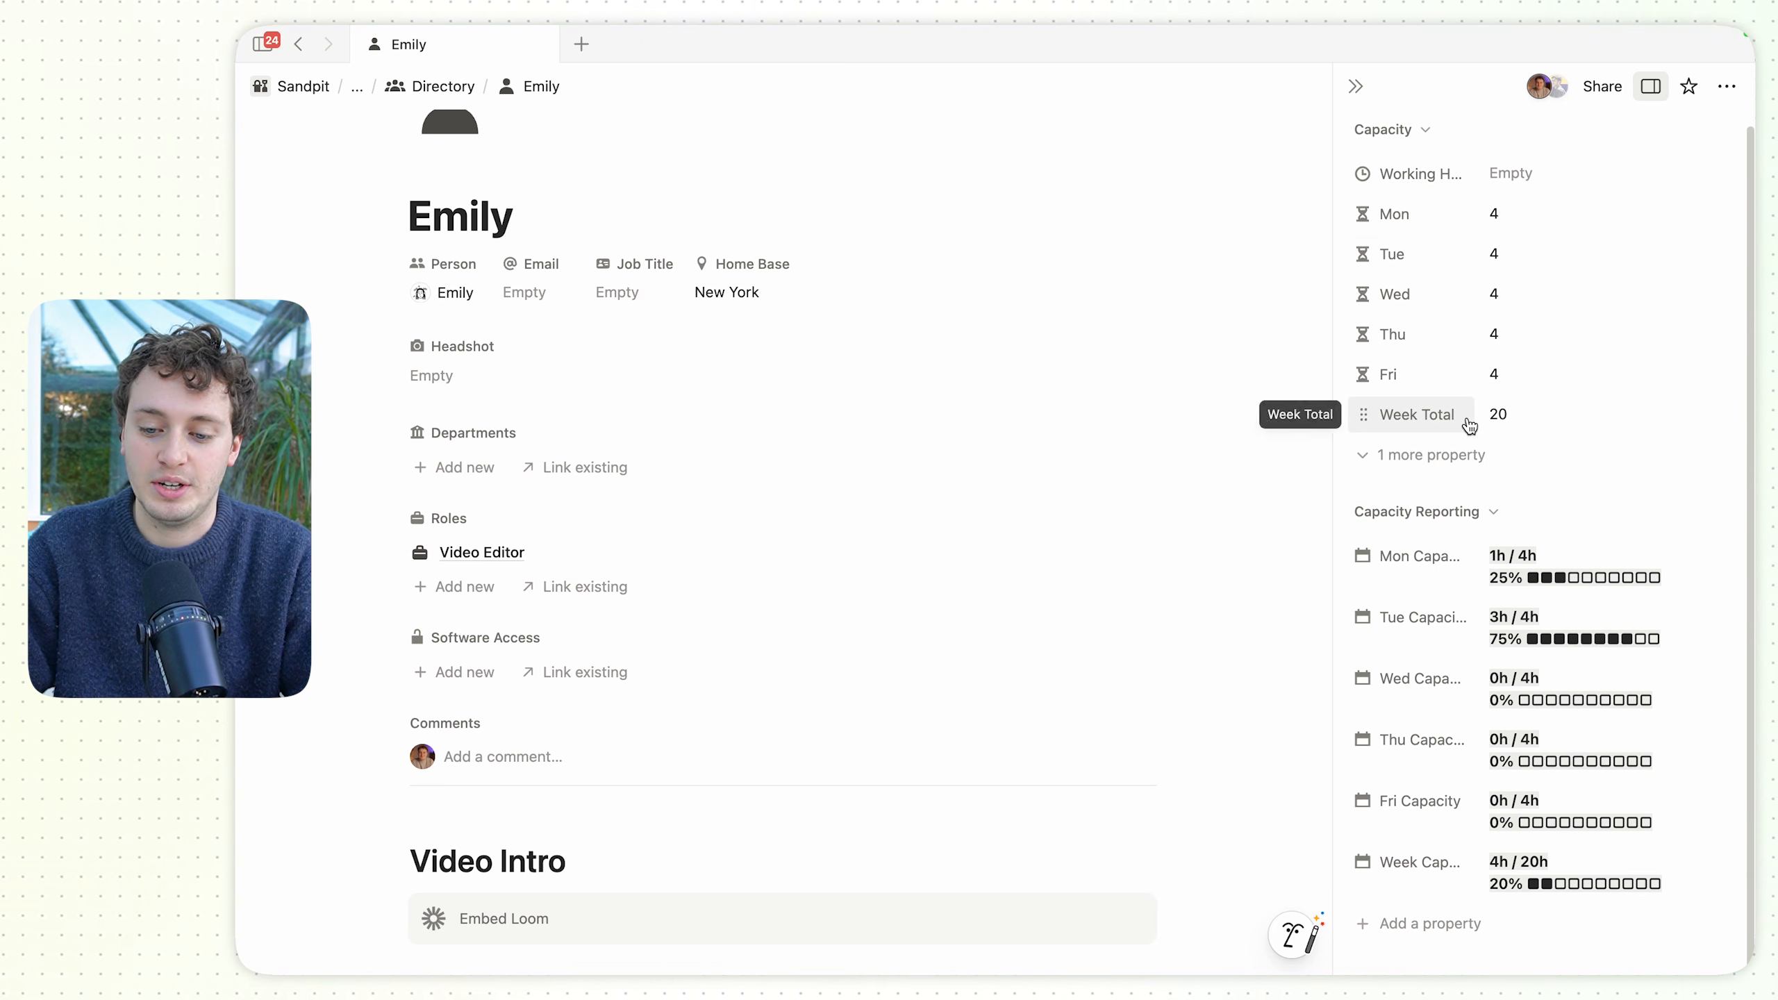
{"action": "left_click", "coordinate": [1599, 553]}
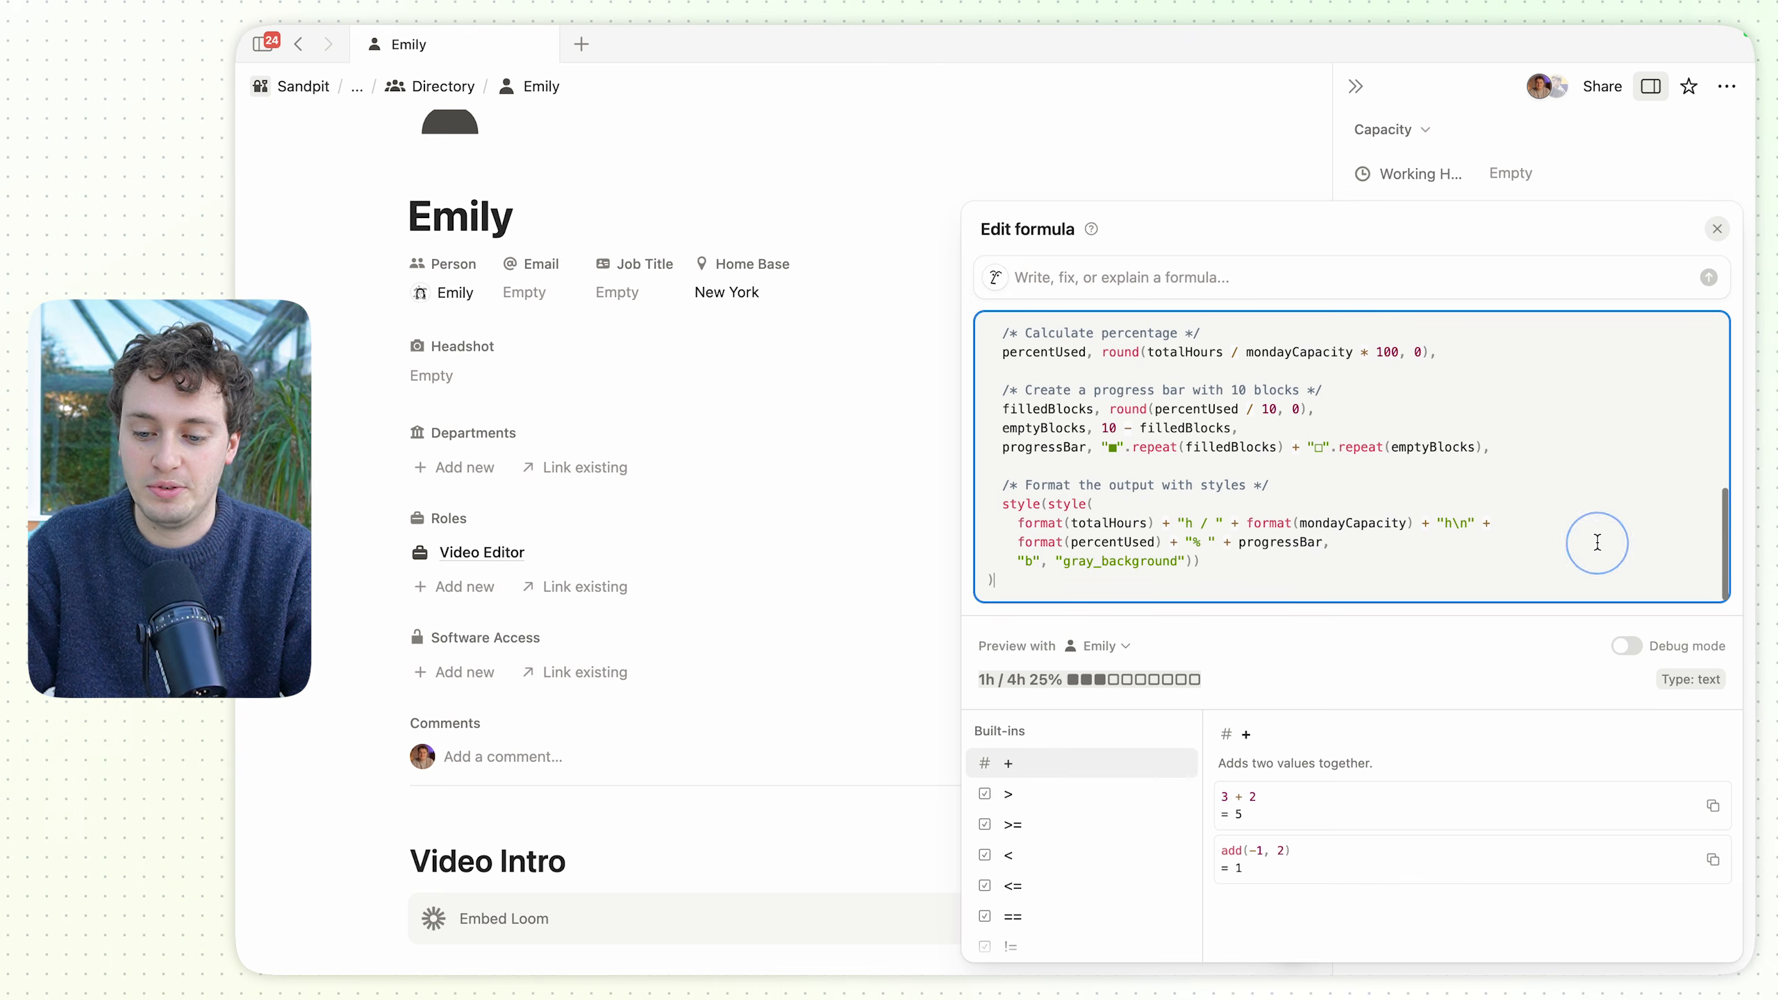
{"action": "left_click", "coordinate": [1527, 148]}
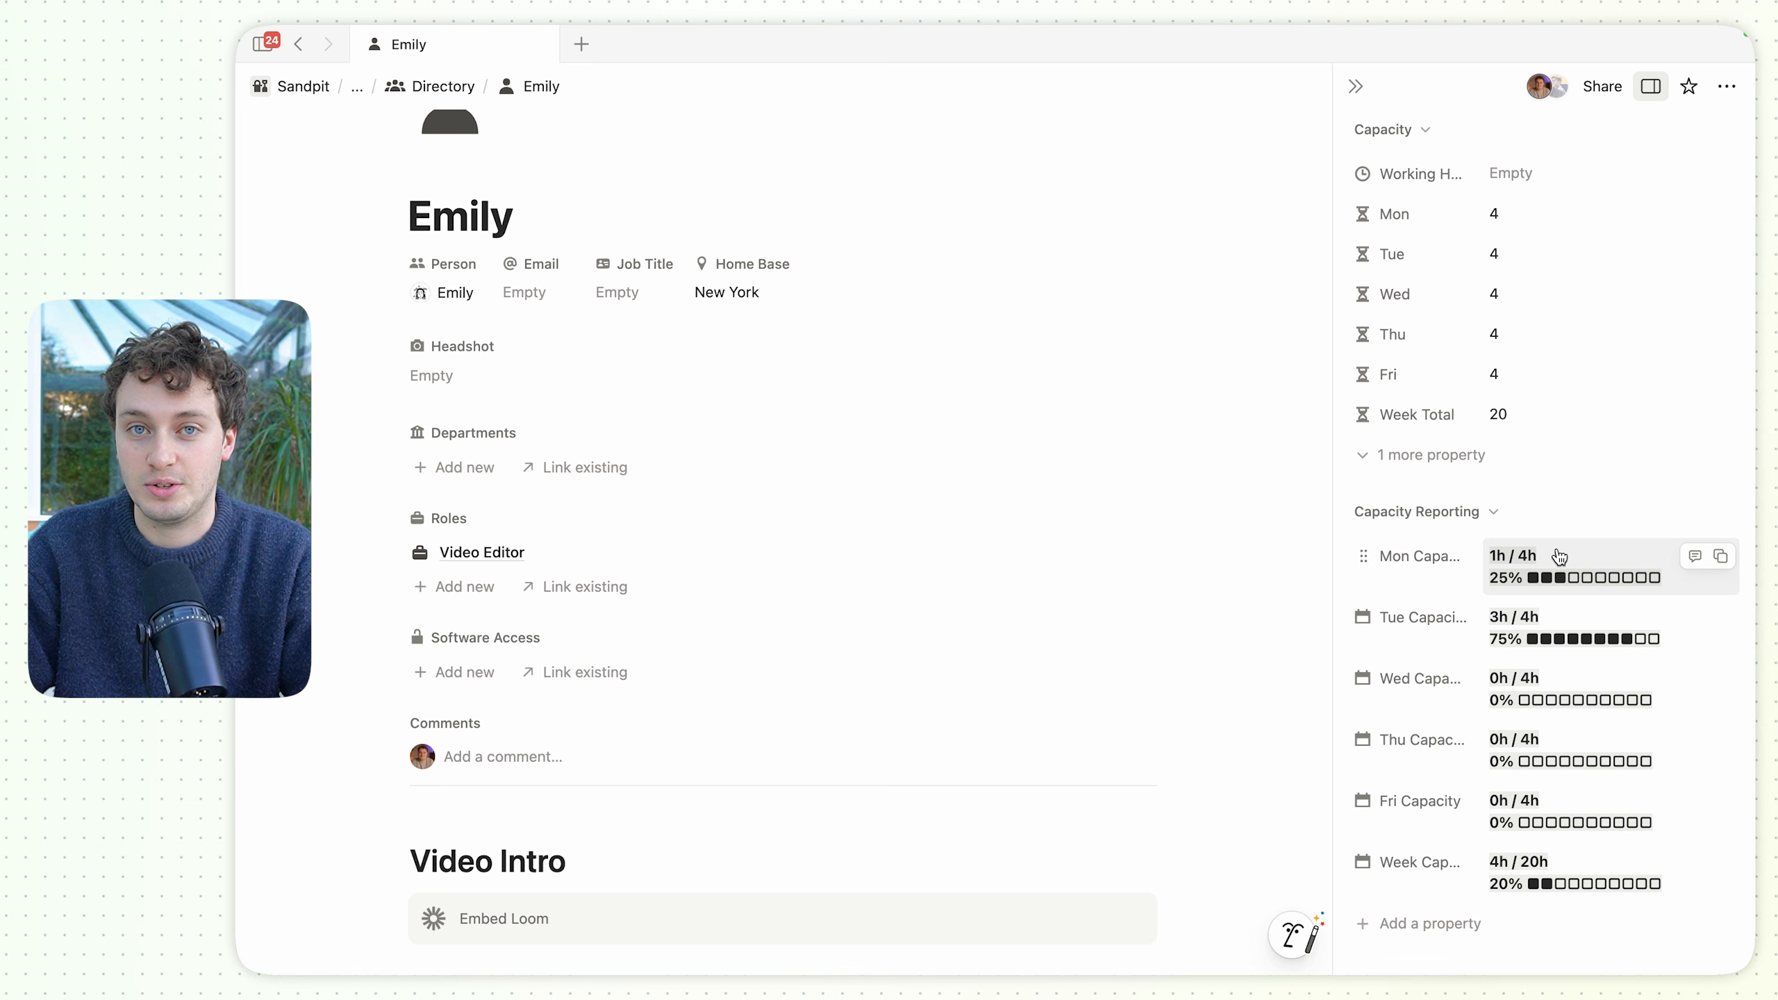
{"action": "left_click", "coordinate": [298, 48]}
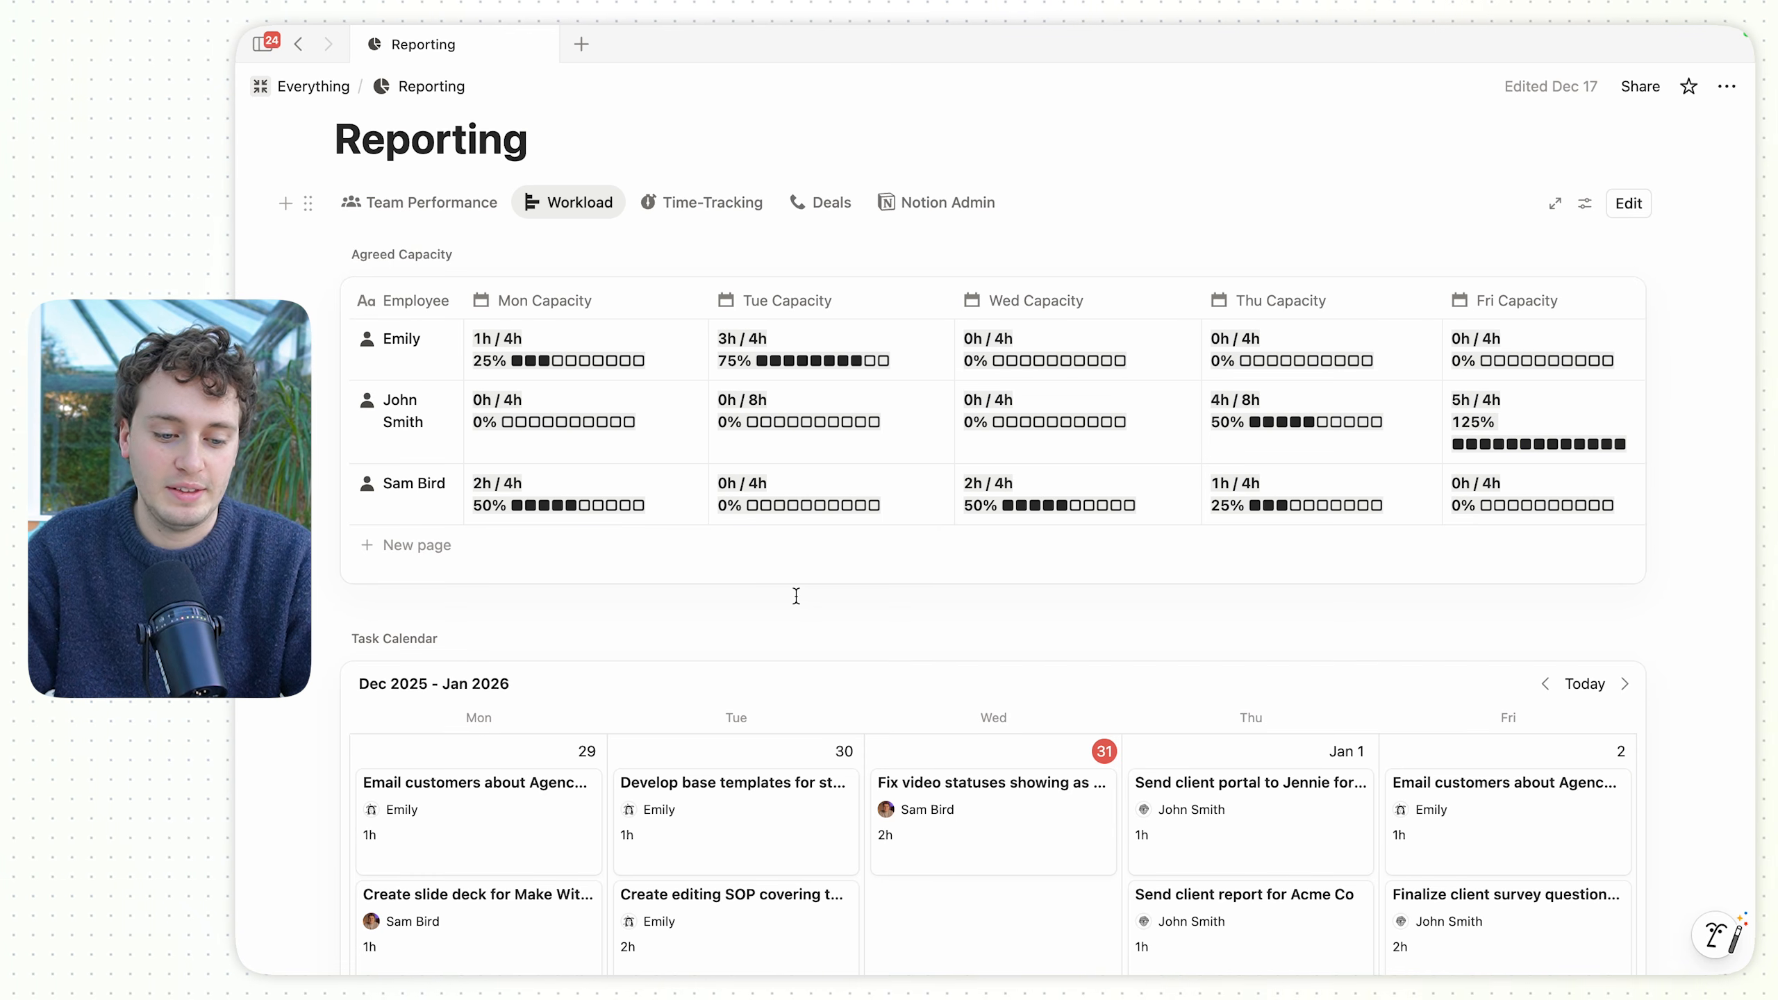
Set Estimated Hours to 2 for Monday's "Email customers about Agency HQ native client portal update" task in the Task Calendar.
{"action": "scroll", "coordinate": [796, 595], "scroll_direction": "down", "scroll_amount": 7}
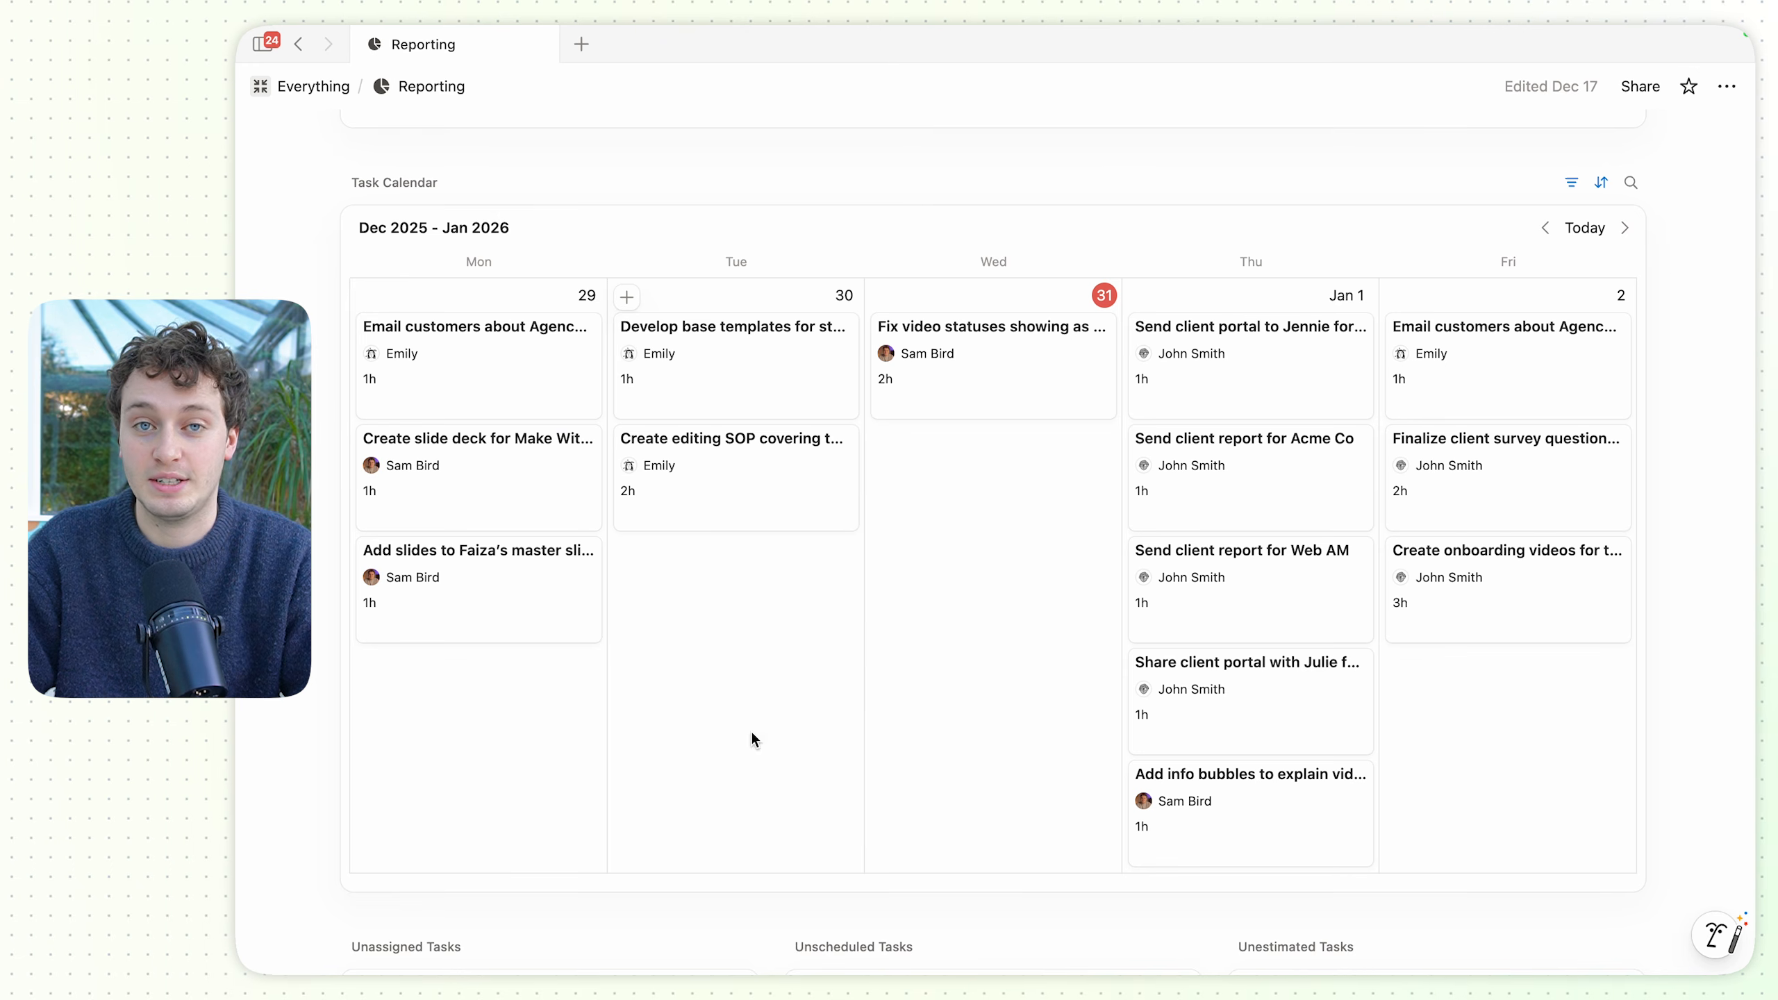
{"action": "left_click", "coordinate": [481, 377]}
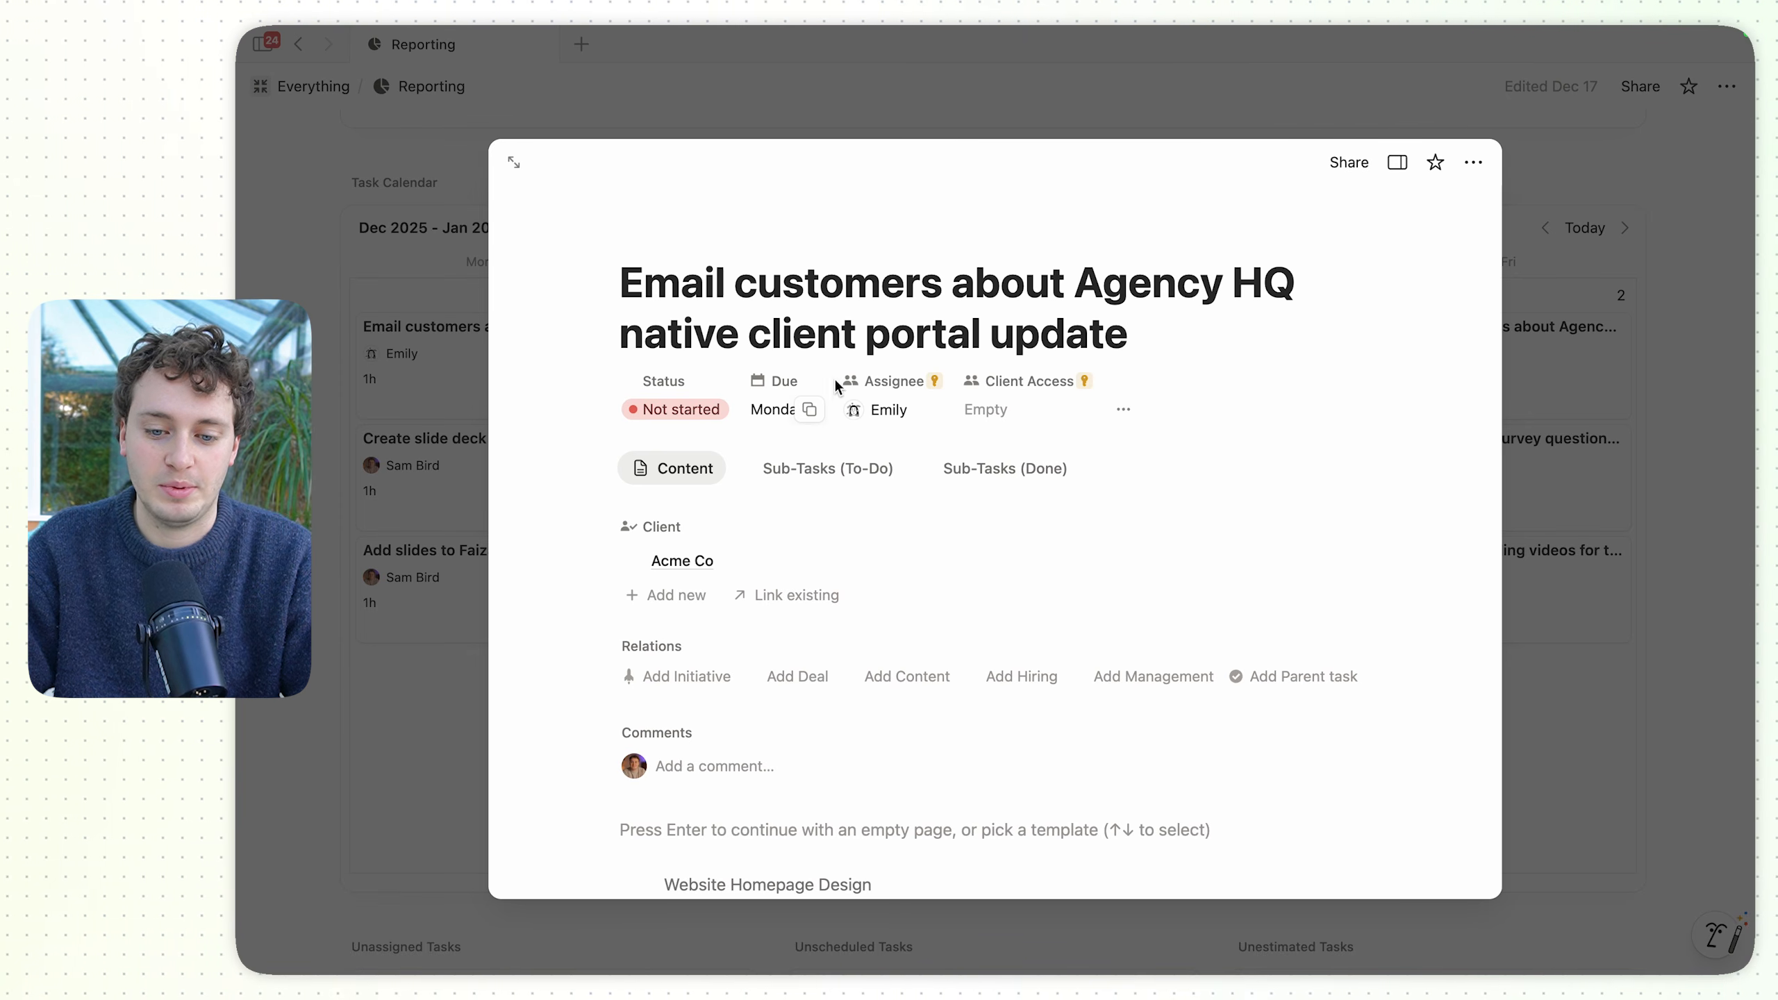
{"action": "left_click", "coordinate": [1123, 409]}
{"action": "scroll", "coordinate": [1396, 588], "scroll_direction": "down", "scroll_amount": 10}
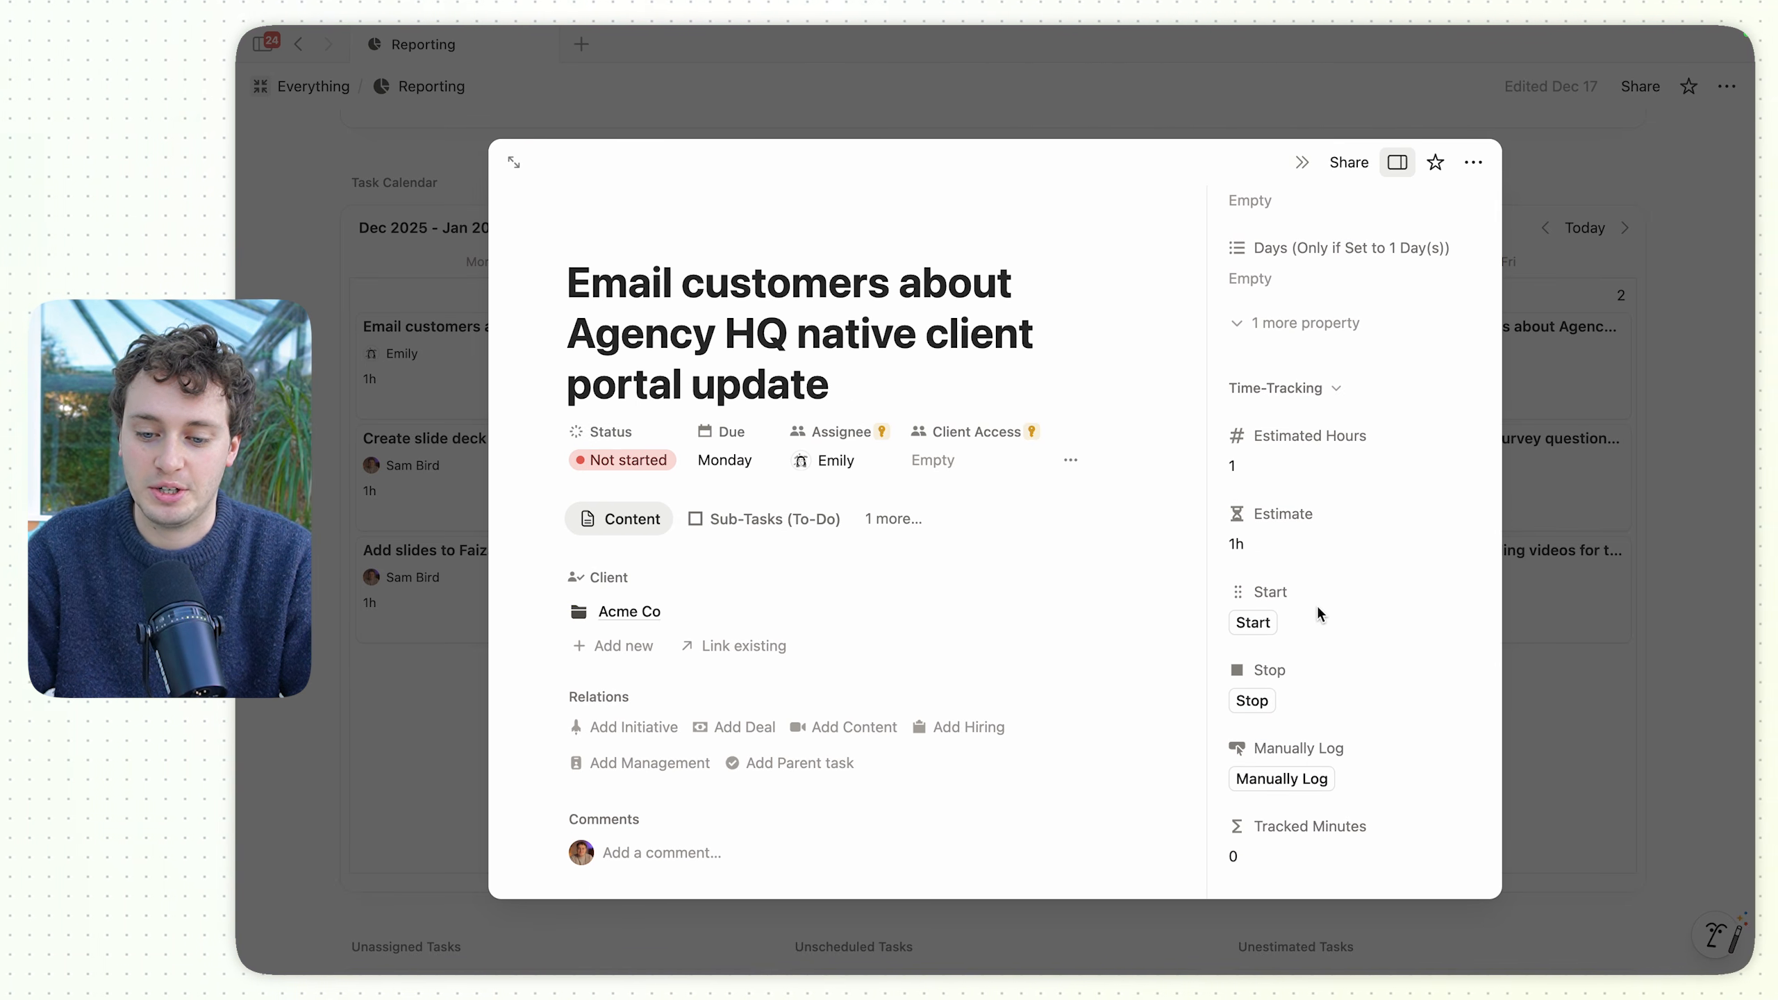
{"action": "scroll", "coordinate": [1319, 610], "scroll_direction": "down", "scroll_amount": 1}
{"action": "left_click", "coordinate": [1271, 461]}
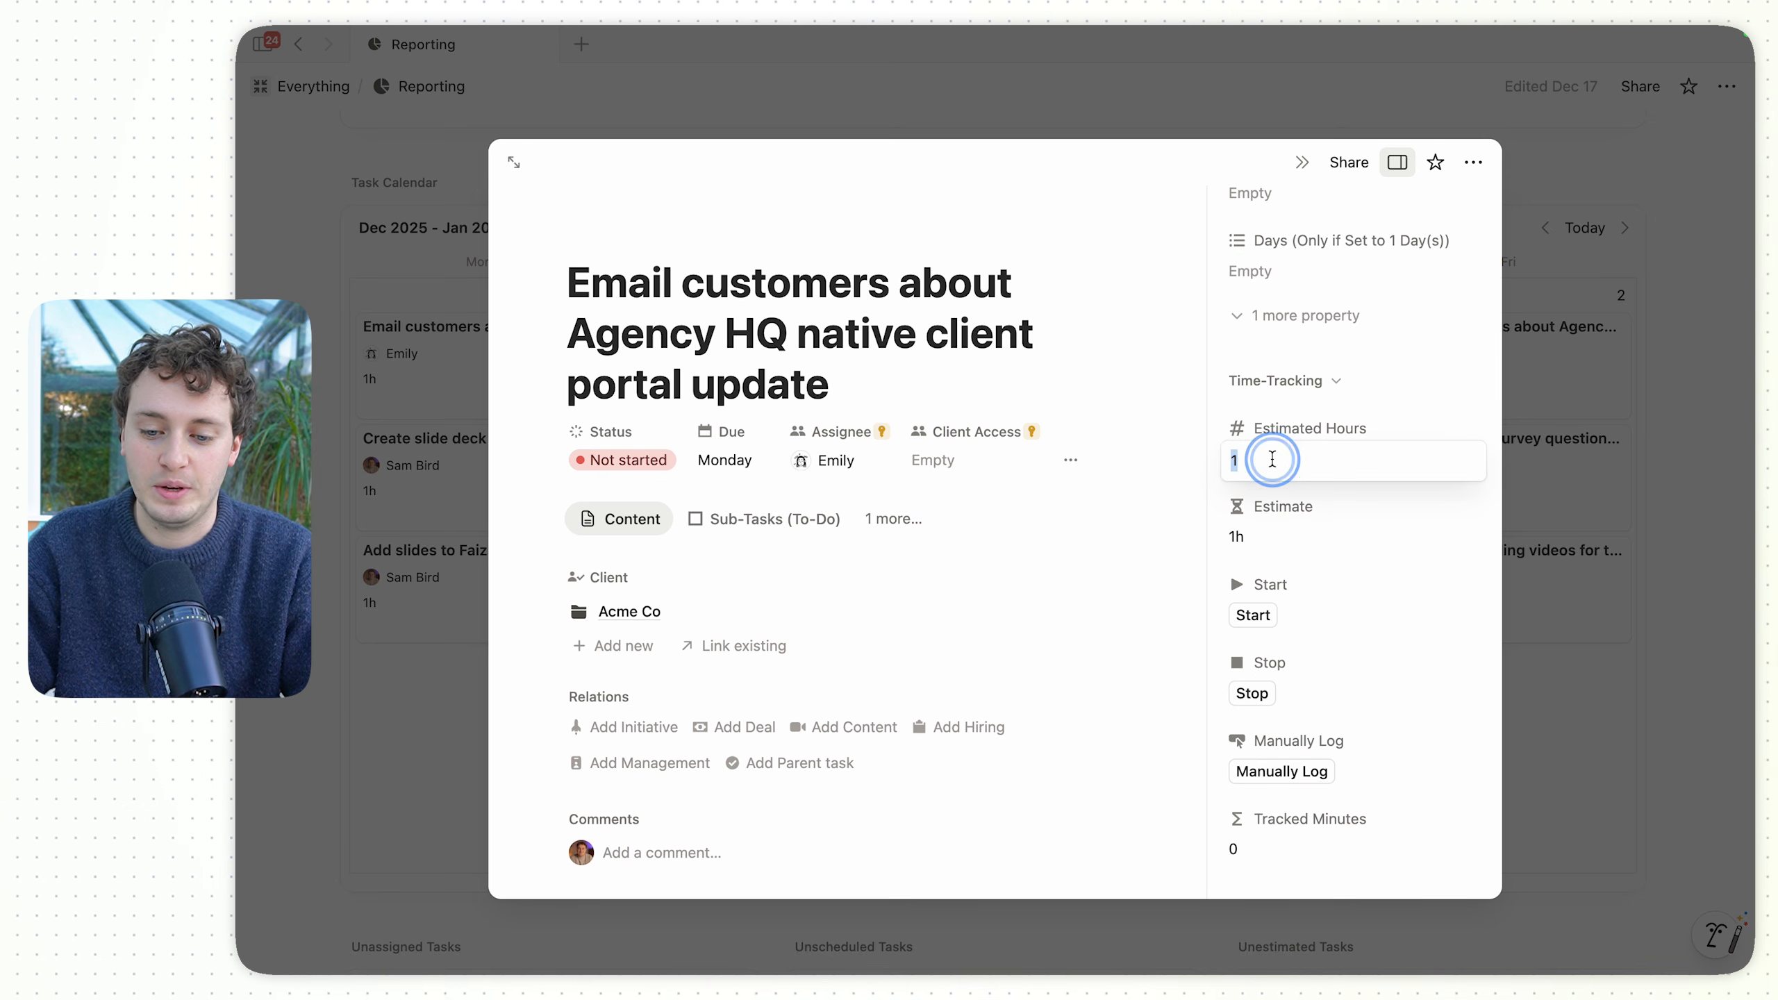
{"action": "key", "text": "BackSpace"}
{"action": "type", "text": "2"}
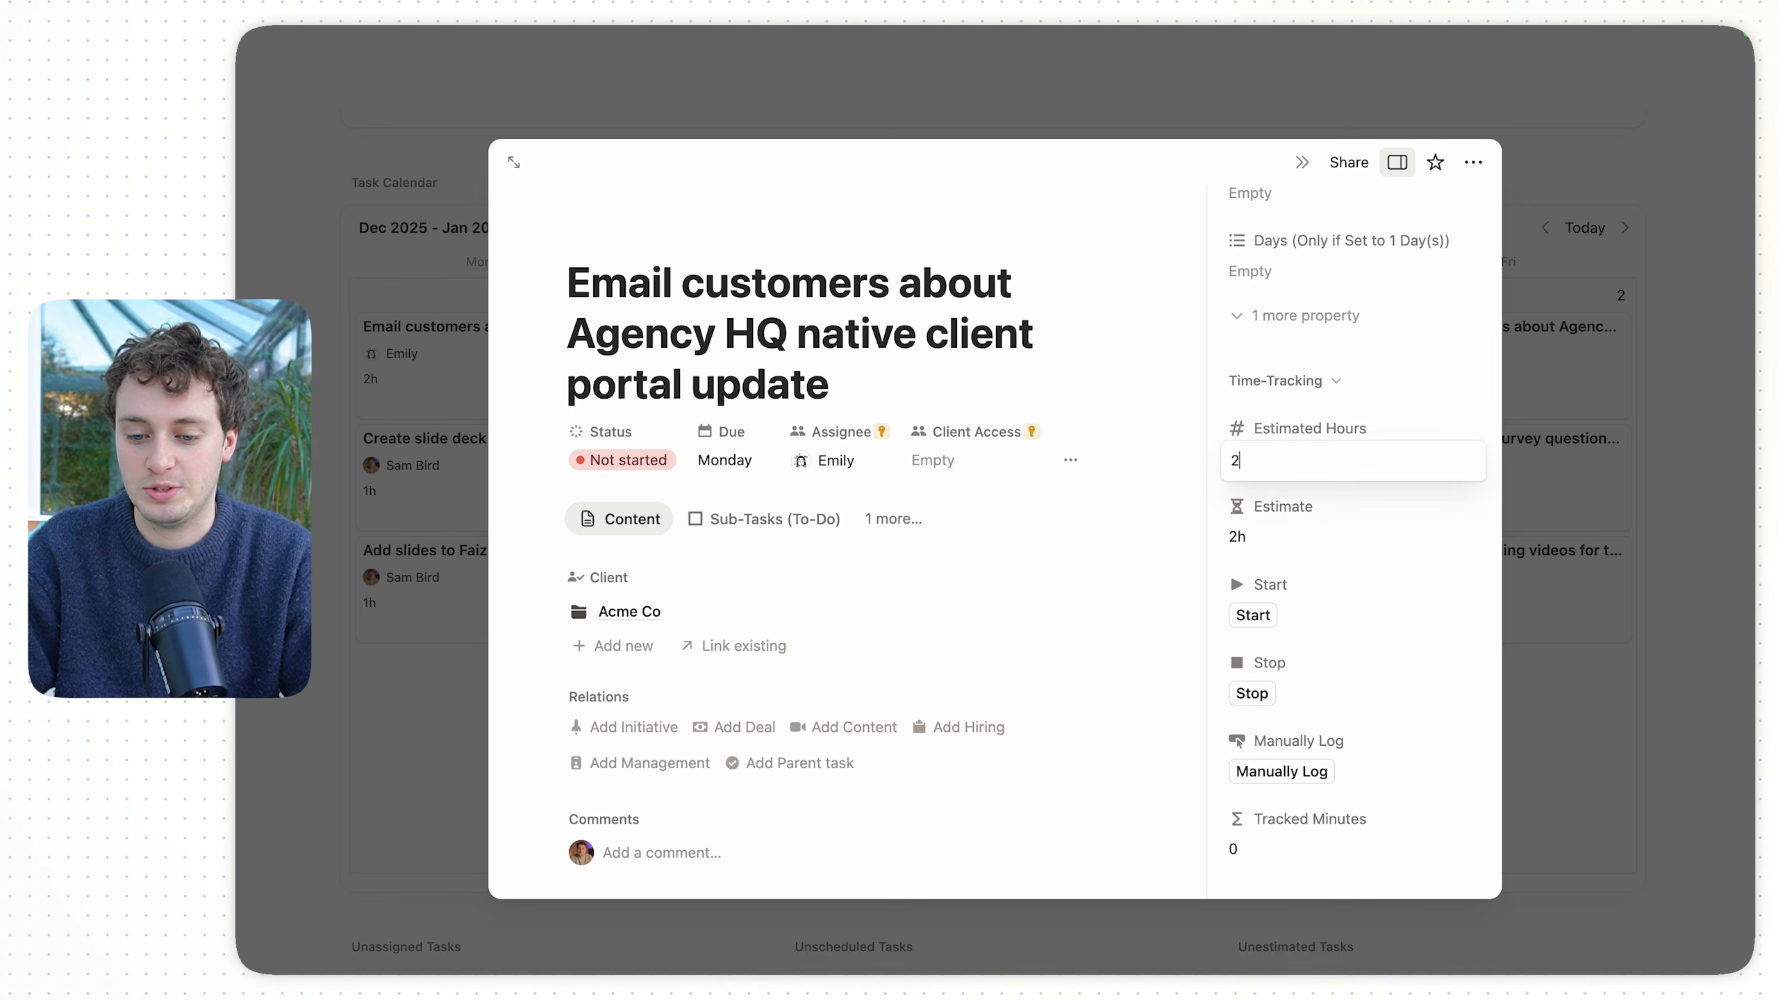
{"action": "left_click", "coordinate": [1386, 413]}
{"action": "scroll", "coordinate": [1364, 490], "scroll_direction": "down", "scroll_amount": 3}
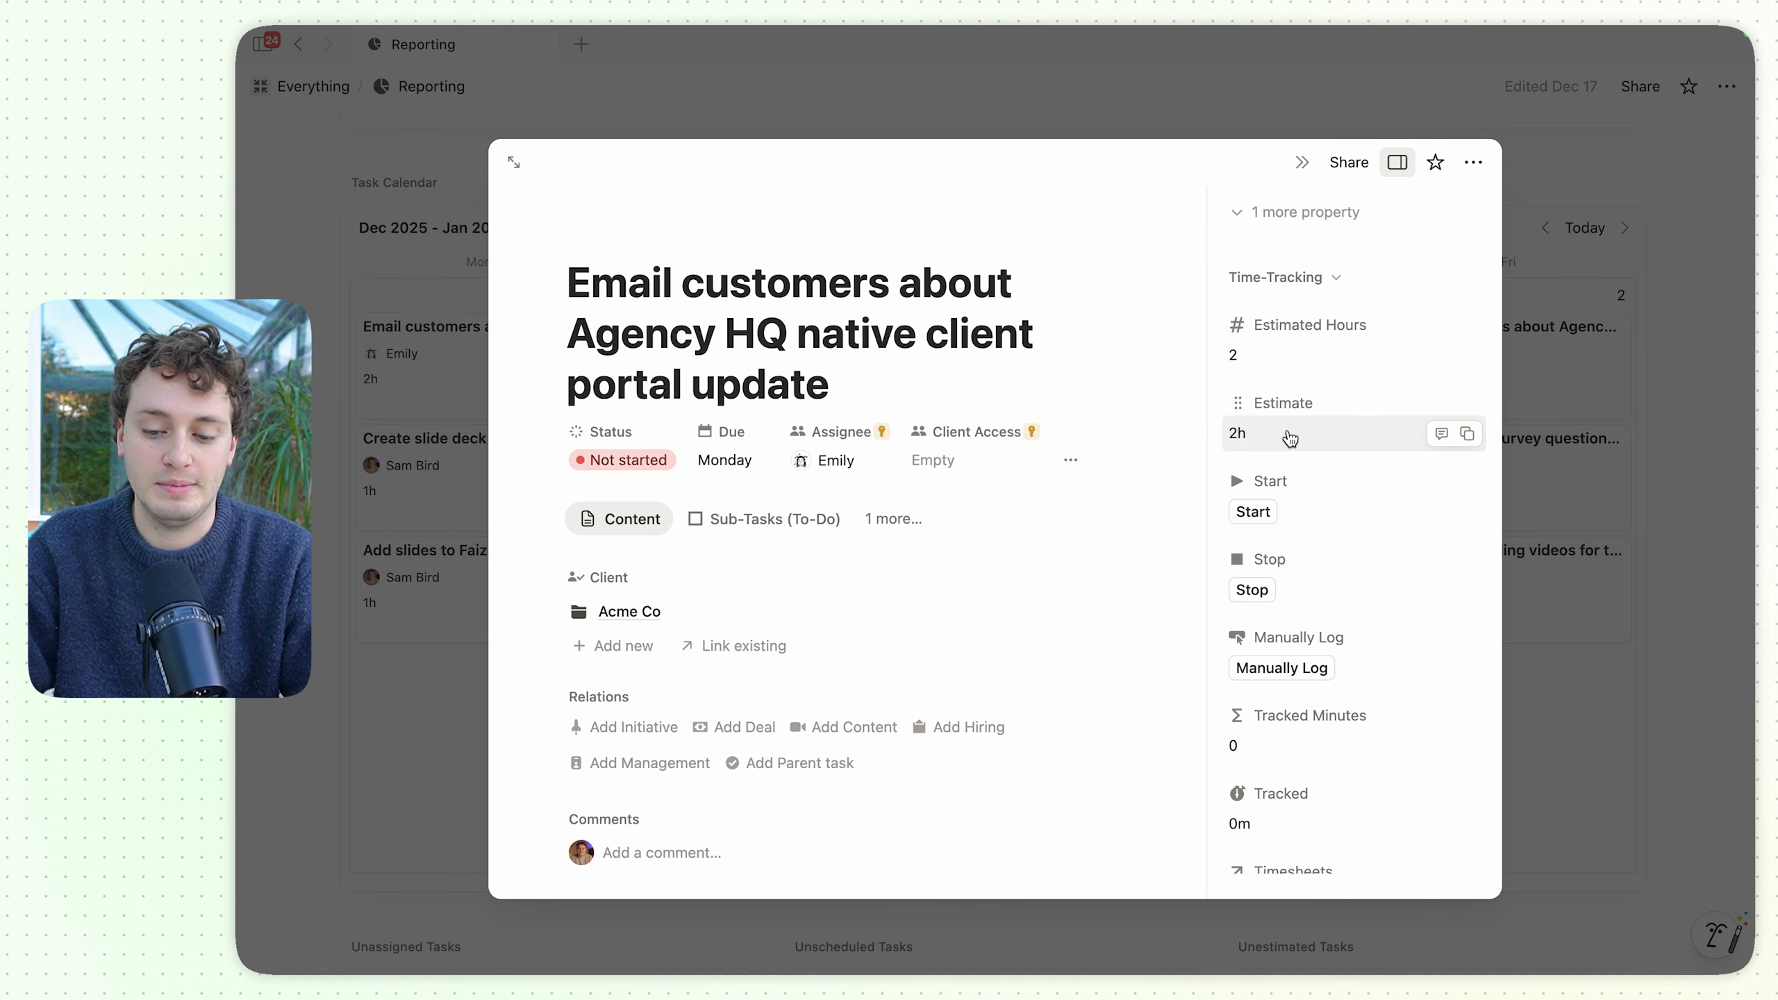
{"action": "left_click", "coordinate": [1645, 353]}
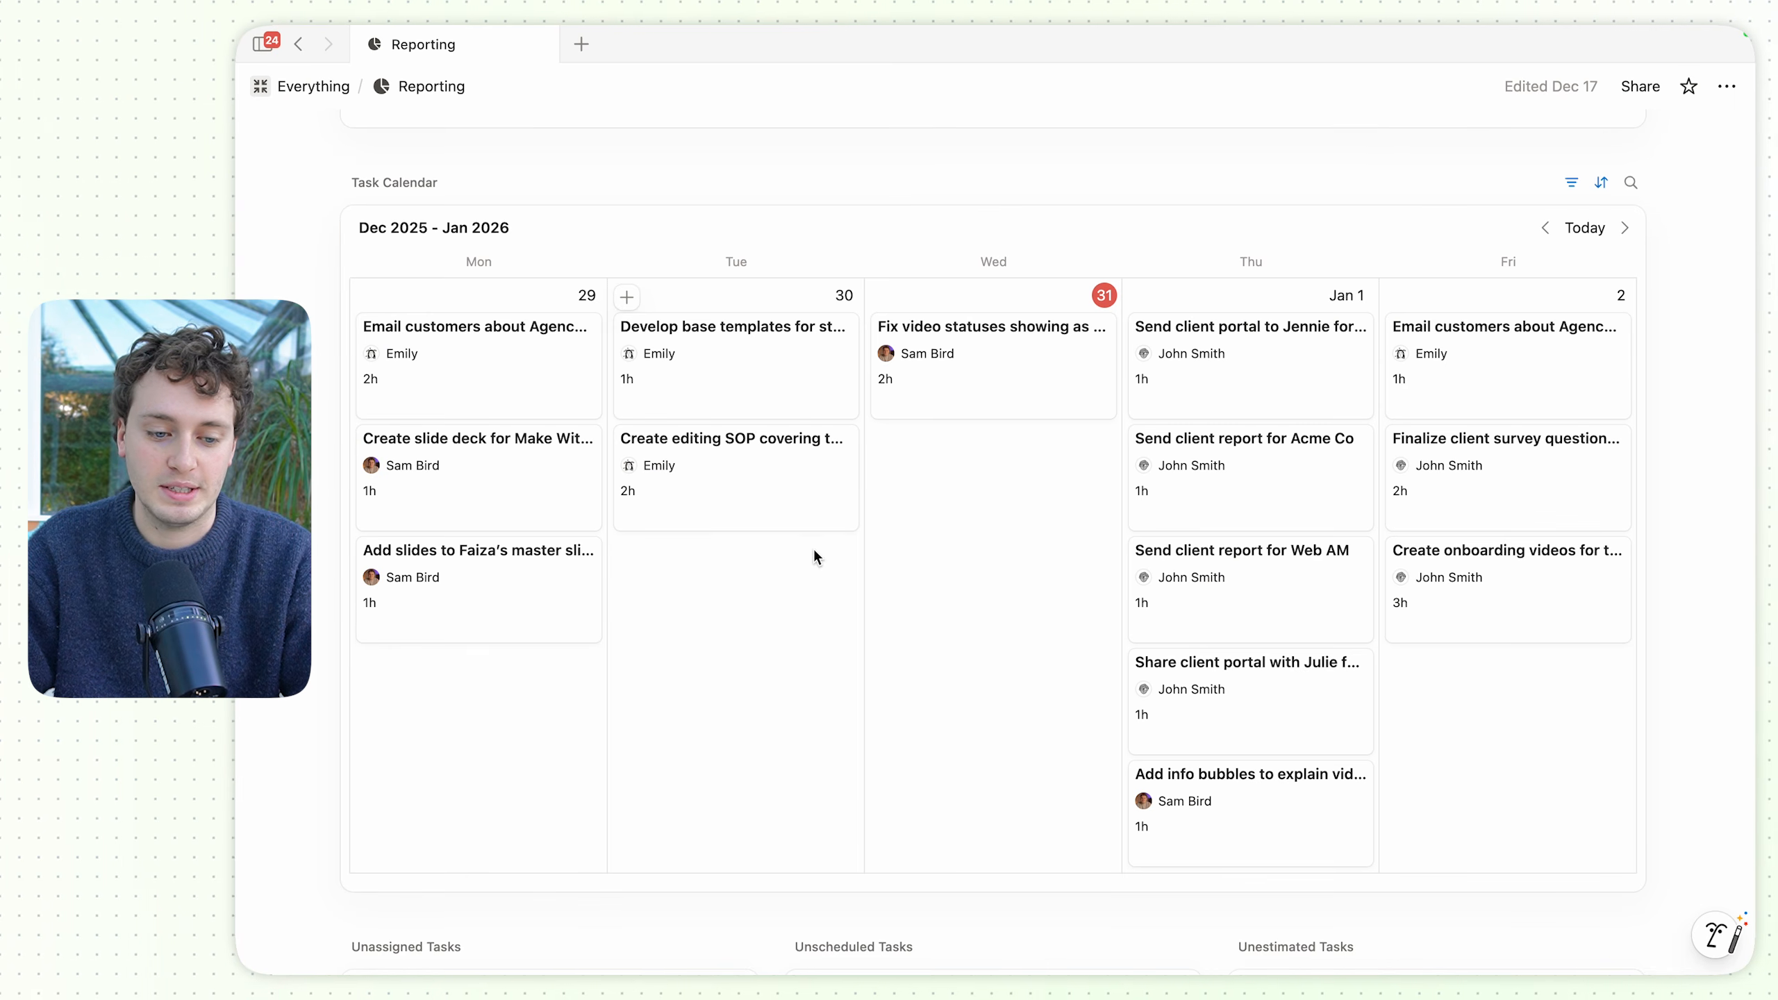
Check the Agreed Capacity table across all weekdays and the Week Capacity column.
{"action": "scroll", "coordinate": [770, 532], "scroll_direction": "up", "scroll_amount": 2}
{"action": "scroll", "coordinate": [509, 503], "scroll_direction": "up", "scroll_amount": 5}
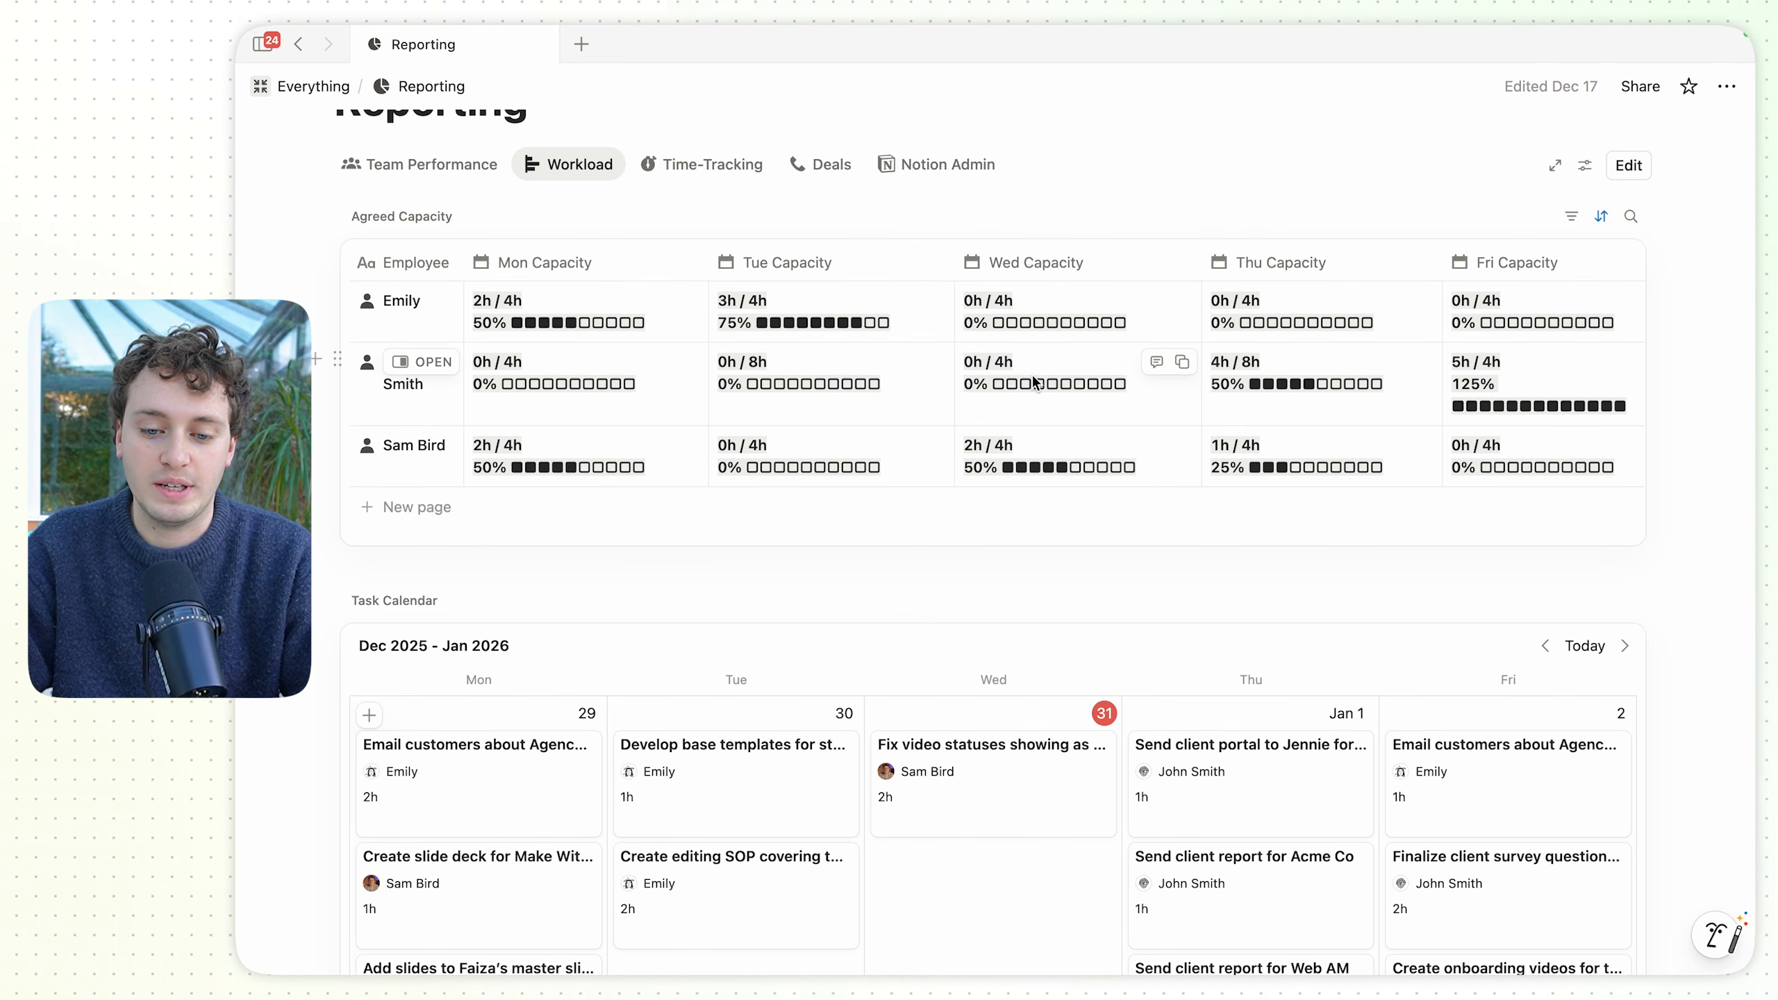
{"action": "scroll", "coordinate": [1035, 383], "scroll_direction": "right", "scroll_amount": 2}
{"action": "scroll", "coordinate": [1035, 382], "scroll_direction": "right", "scroll_amount": 5}
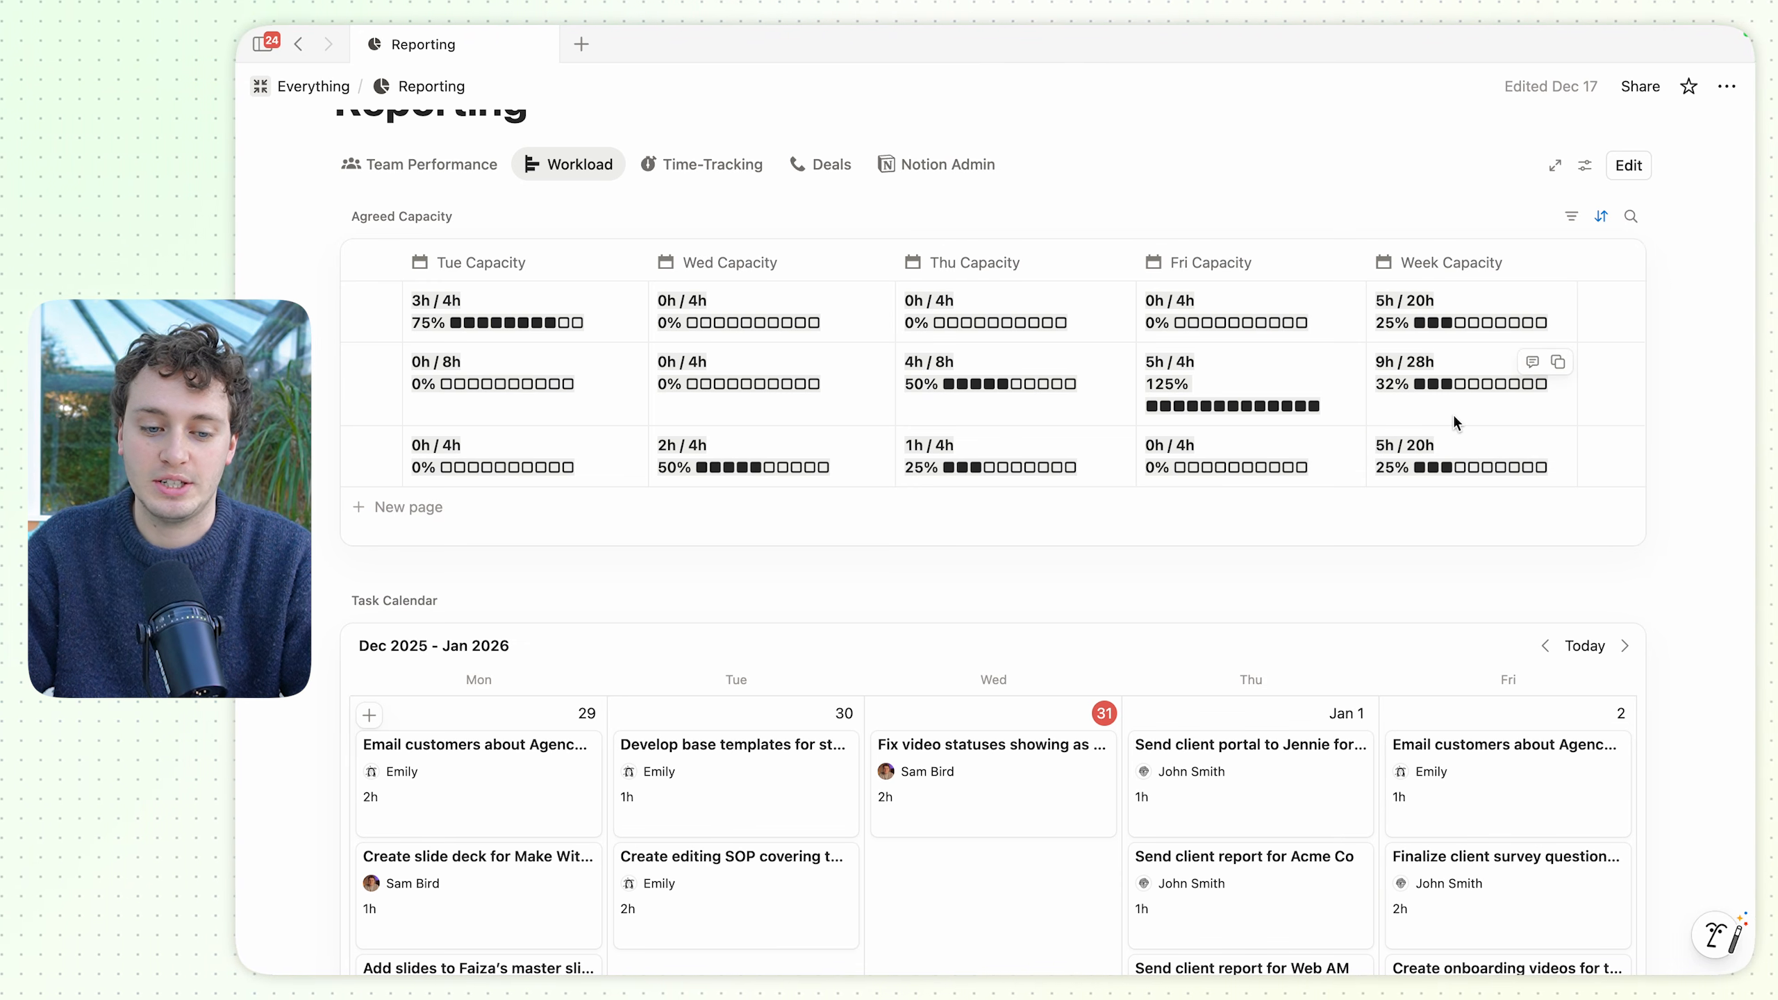
{"action": "scroll", "coordinate": [1120, 386], "scroll_direction": "left", "scroll_amount": 6}
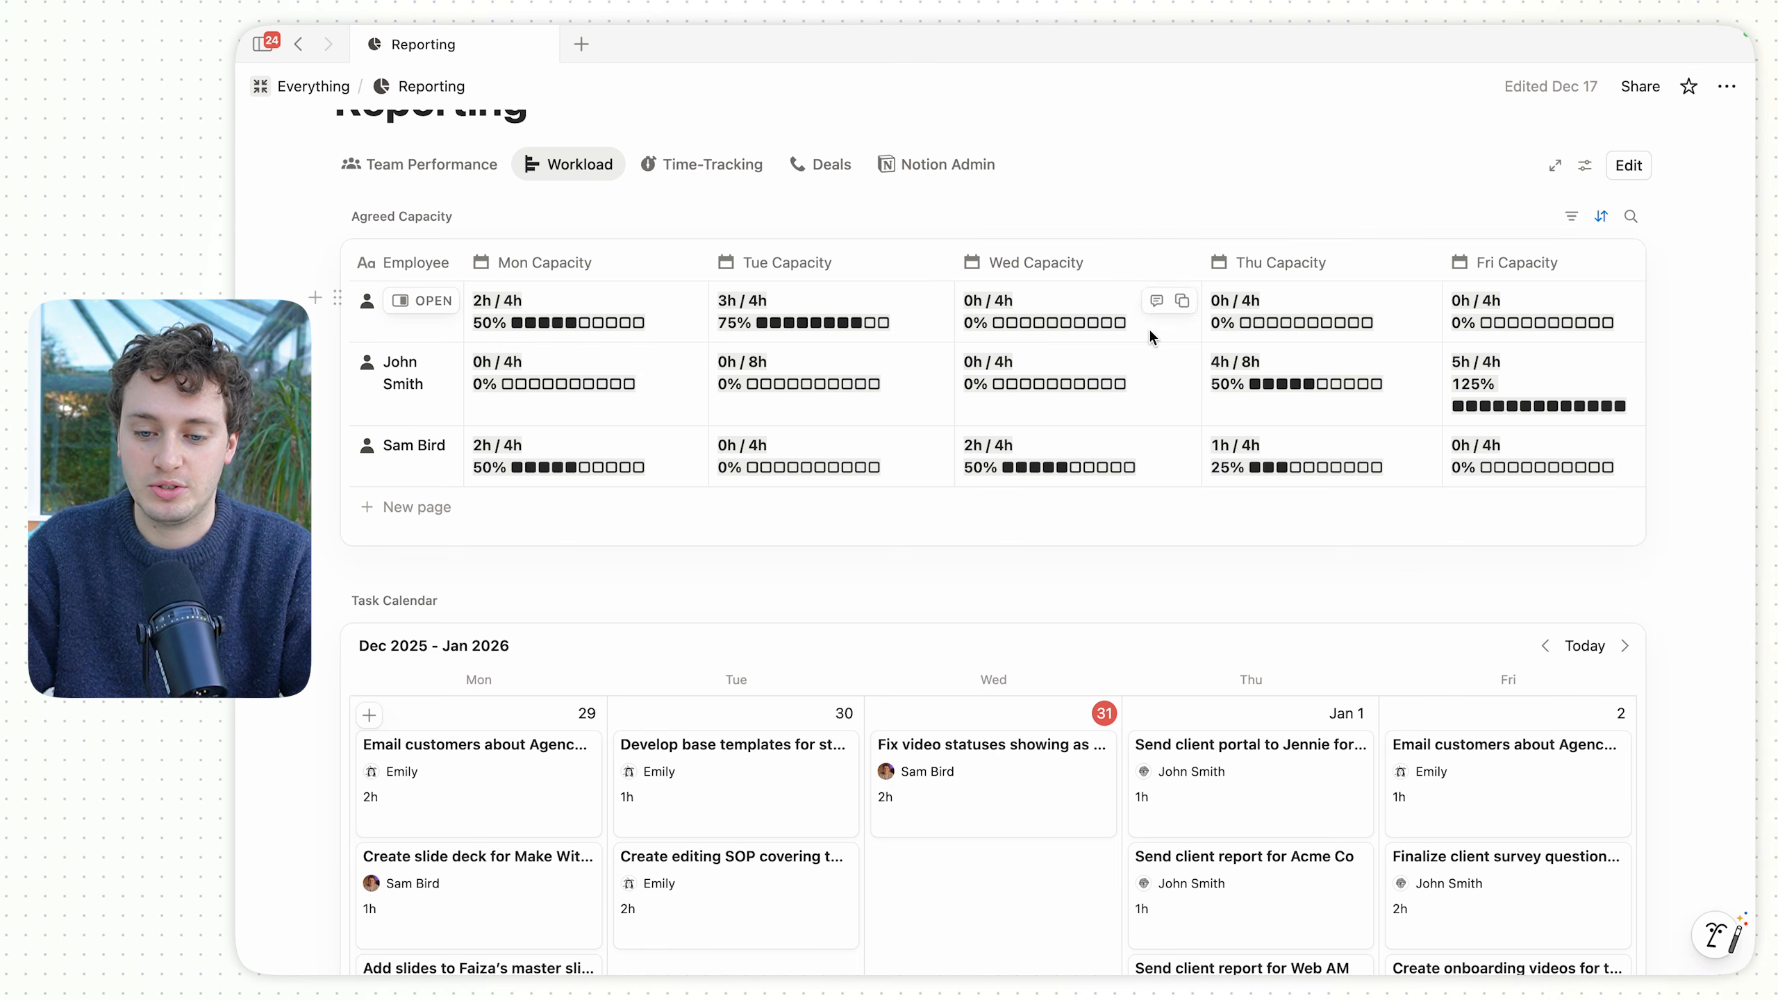
{"action": "scroll", "coordinate": [1151, 336], "scroll_direction": "right", "scroll_amount": 6}
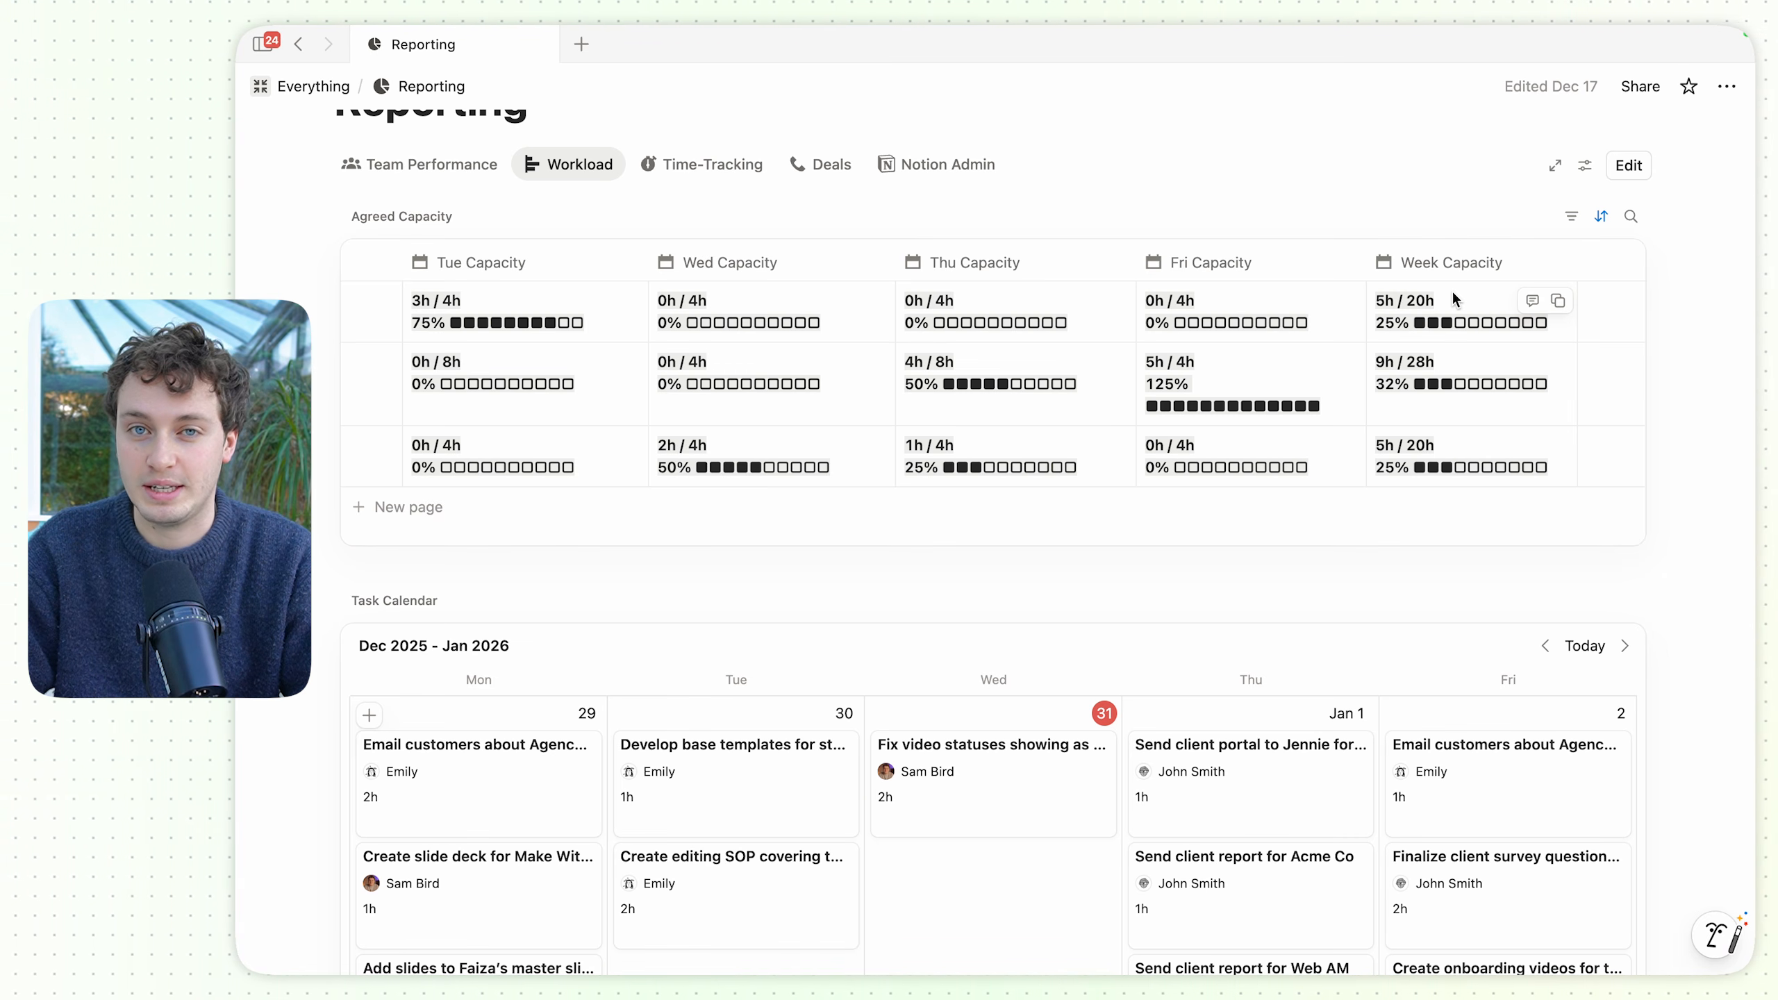
Set the due date of the unscheduled task "Create asset folder automation and OneDeal form automation" to Jan 2, 2026.
{"action": "scroll", "coordinate": [1020, 567], "scroll_direction": "down", "scroll_amount": 15}
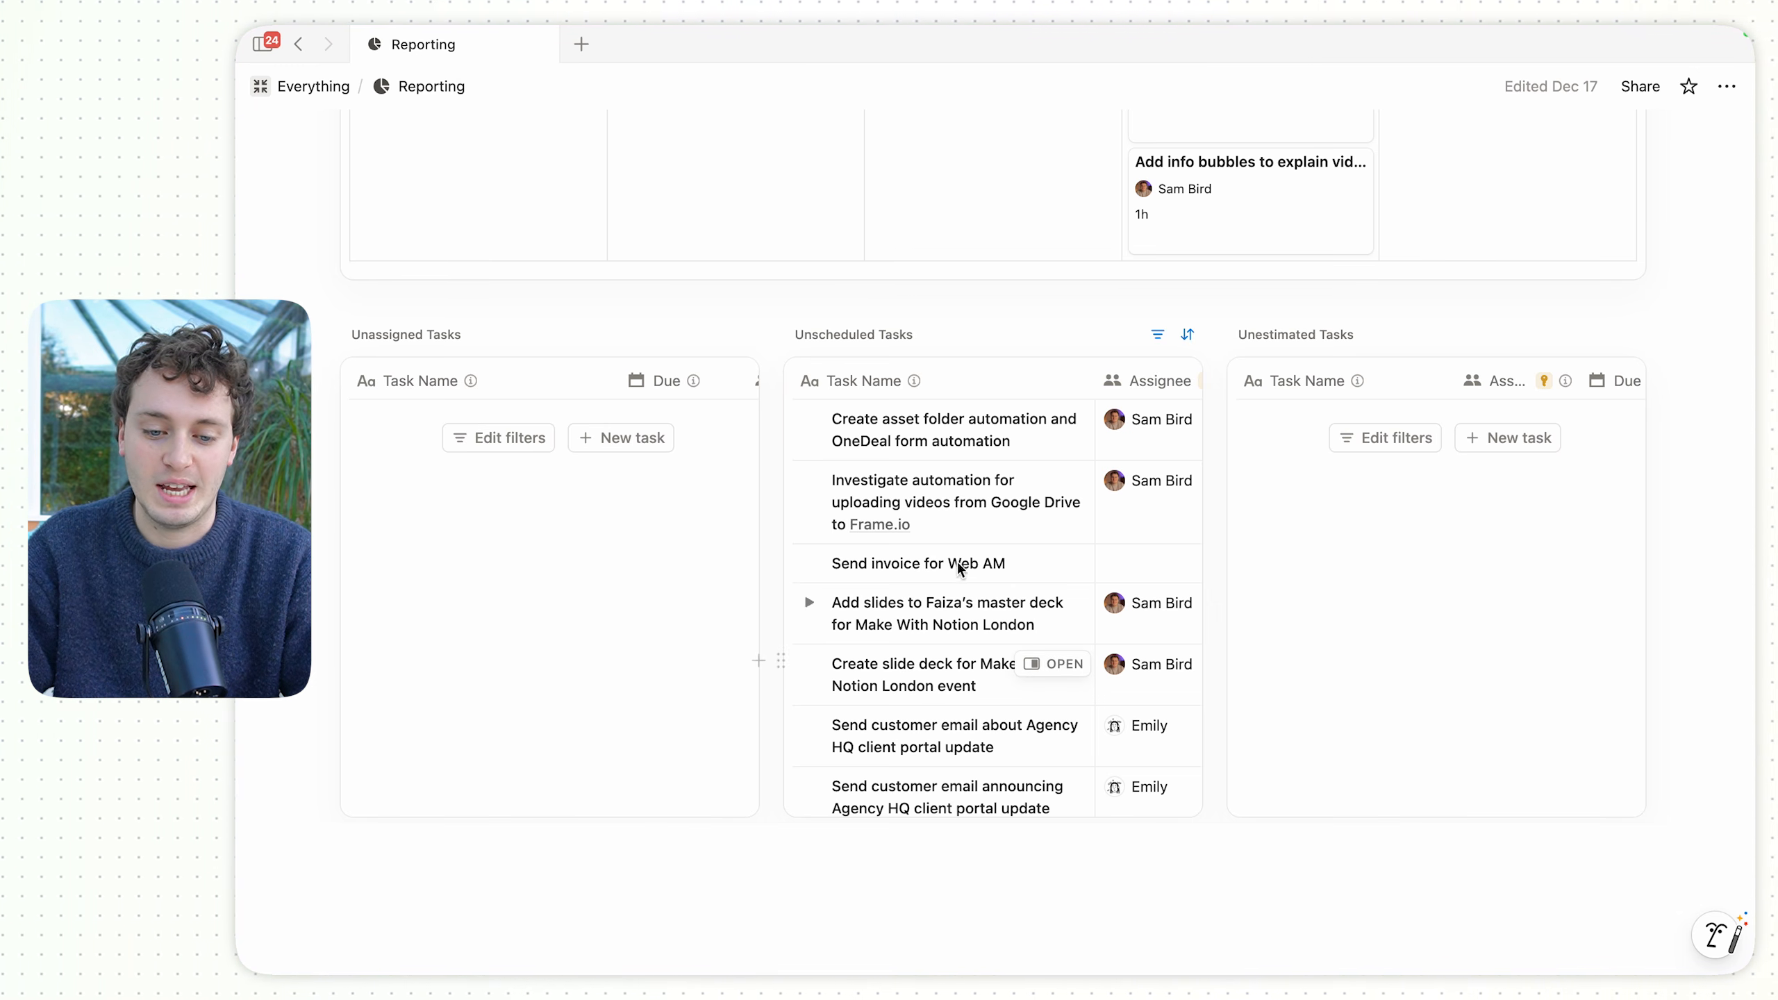
{"action": "scroll", "coordinate": [957, 597], "scroll_direction": "right", "scroll_amount": 3}
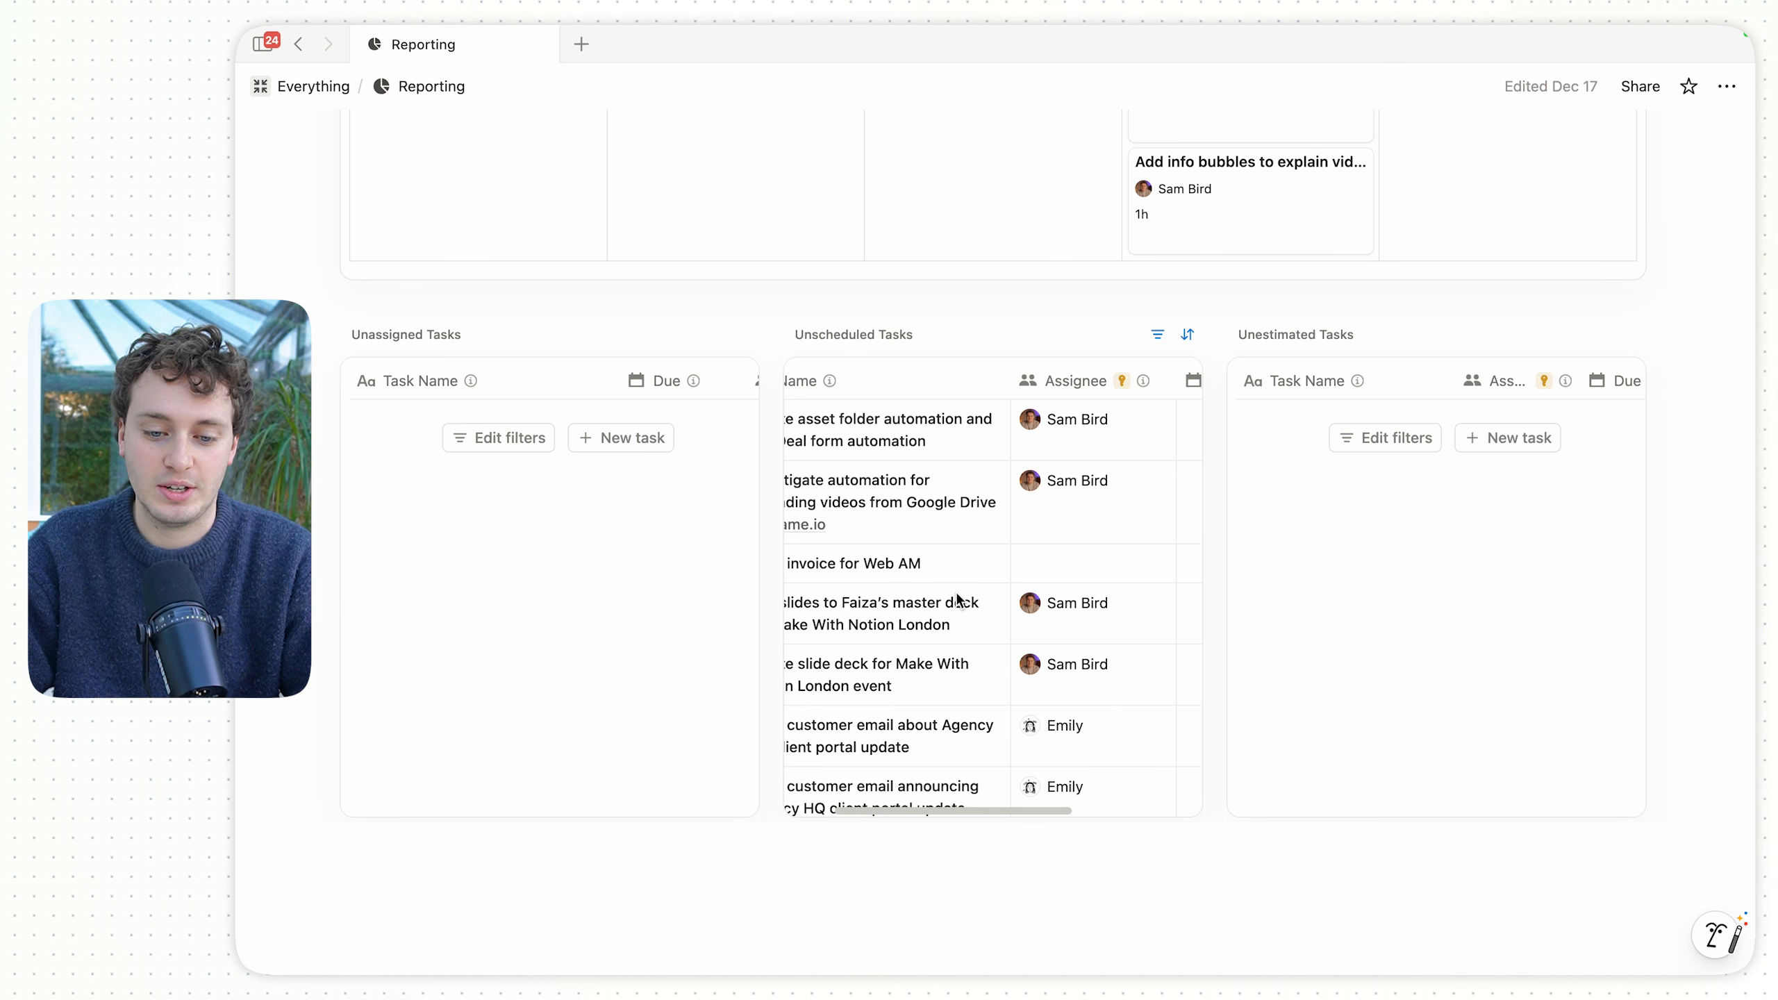
{"action": "scroll", "coordinate": [956, 592], "scroll_direction": "left", "scroll_amount": 3}
{"action": "scroll", "coordinate": [938, 423], "scroll_direction": "right", "scroll_amount": 5}
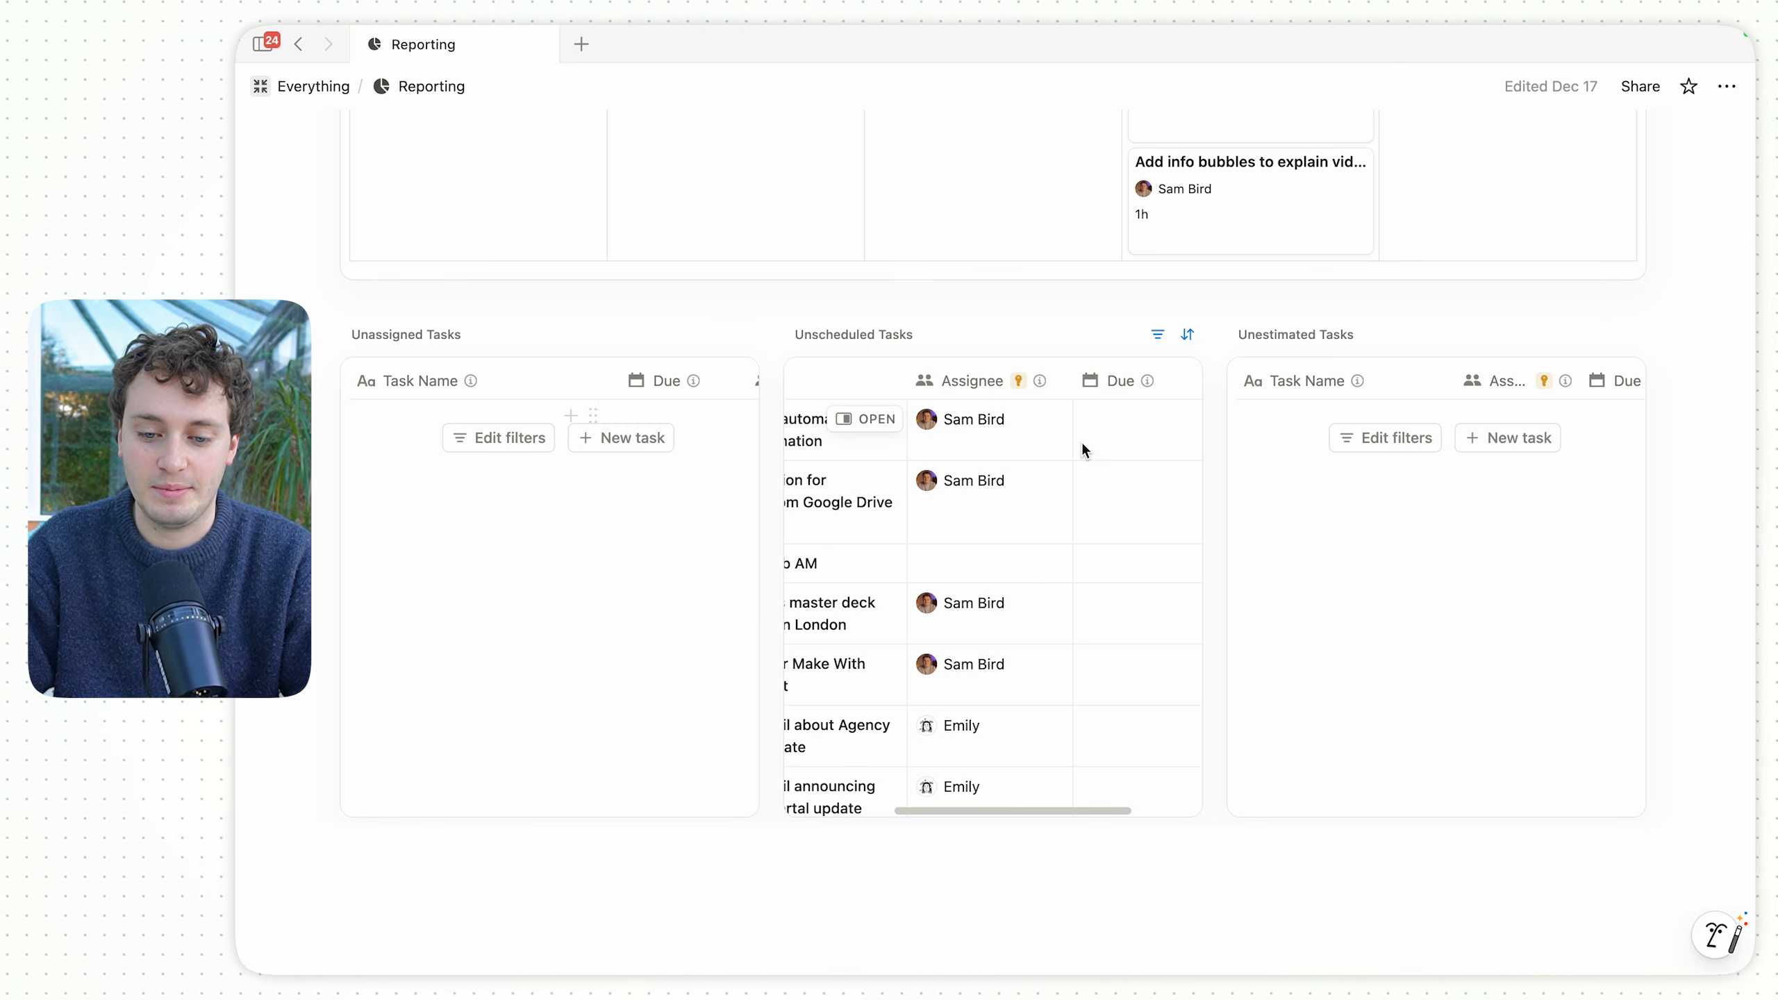
{"action": "left_click", "coordinate": [1124, 434]}
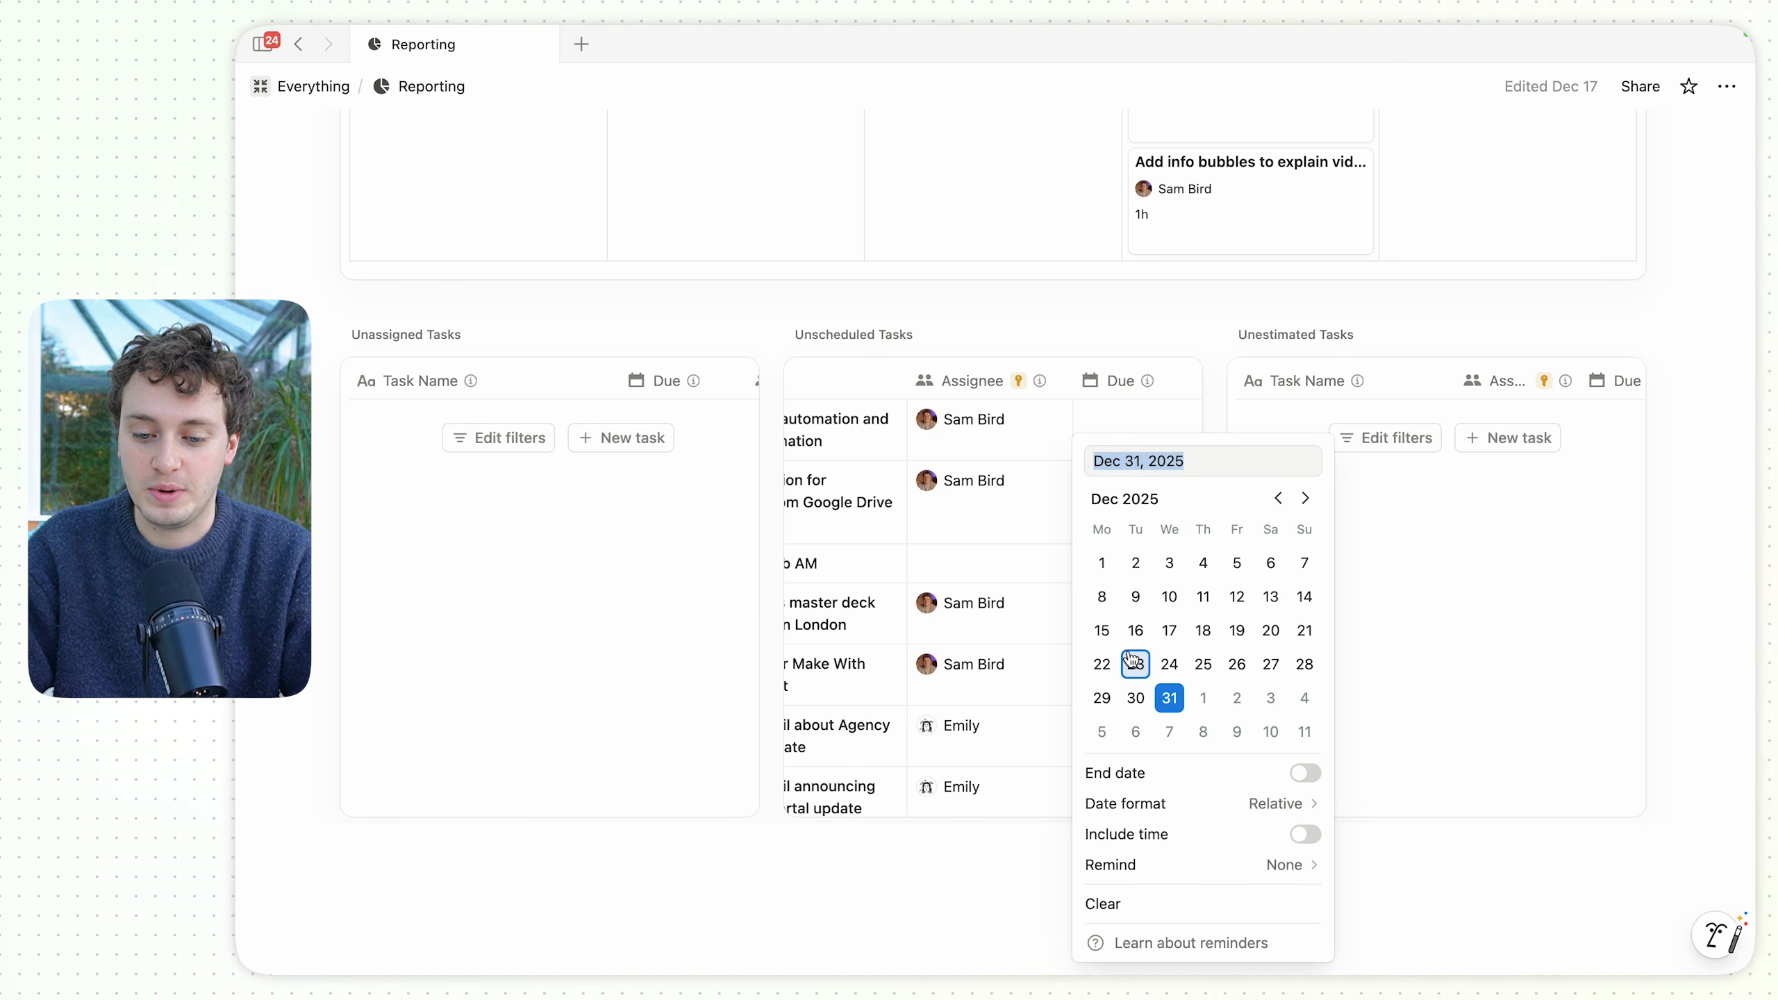
{"action": "left_click", "coordinate": [1244, 701]}
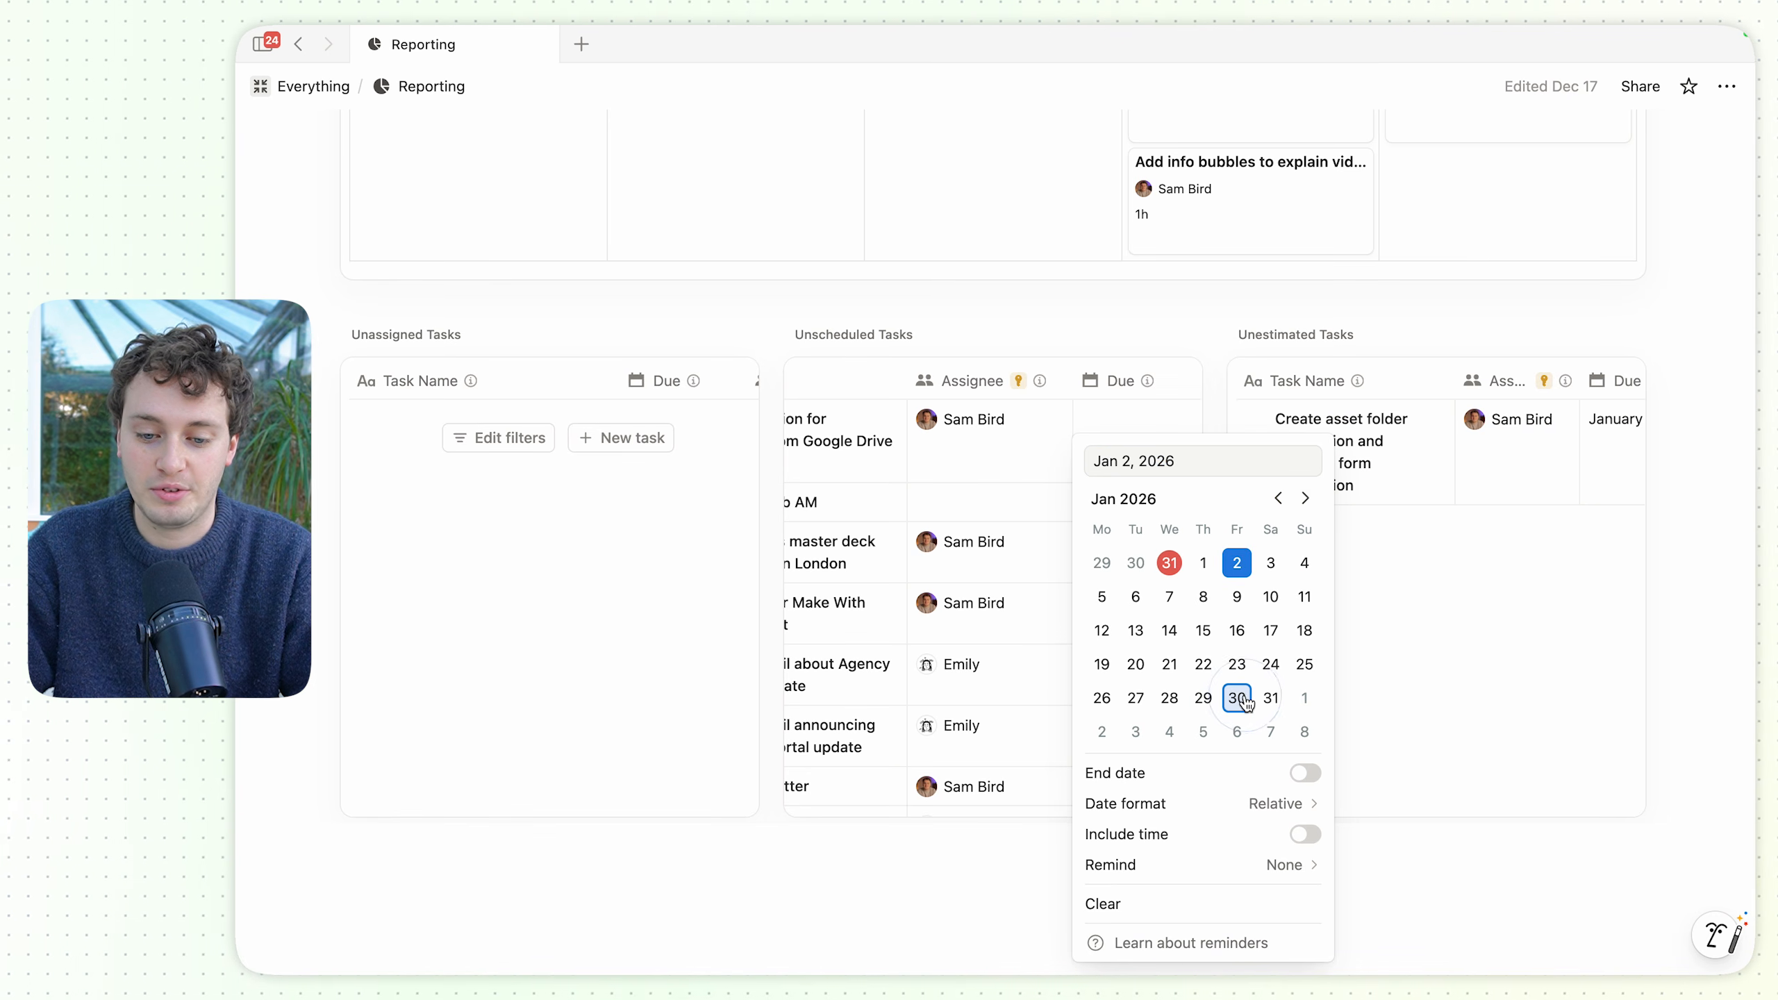
{"action": "left_click", "coordinate": [1039, 325]}
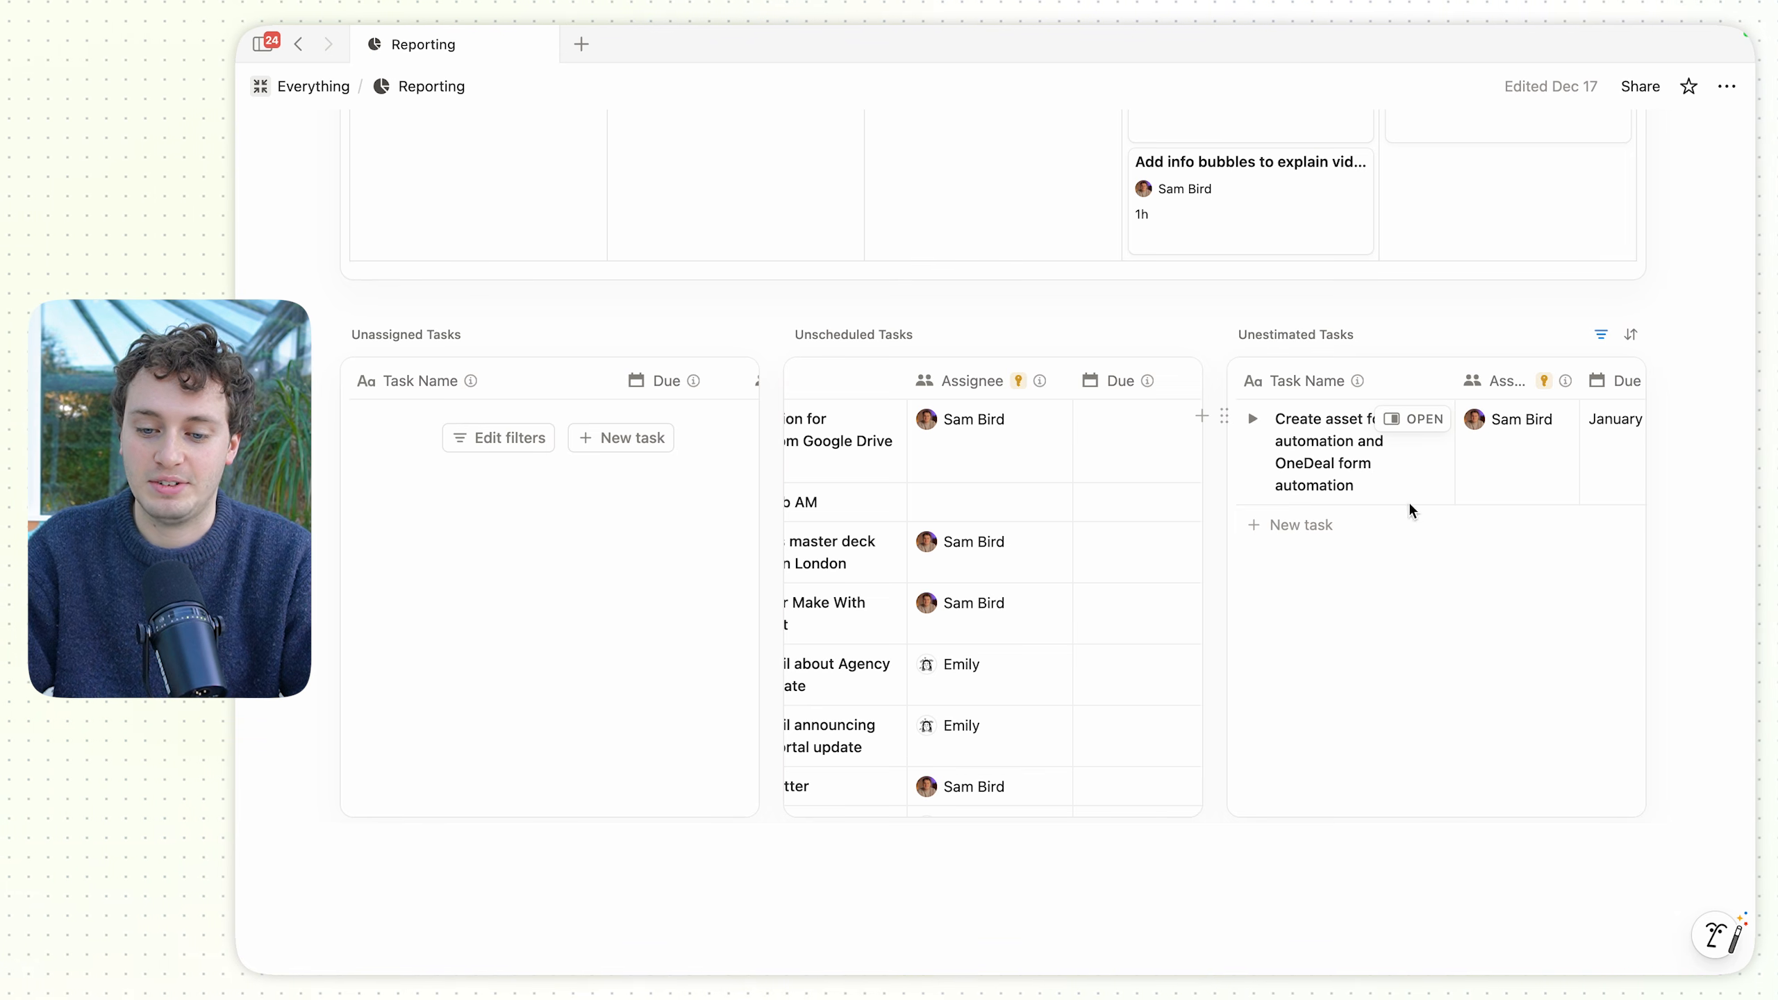
Set Estimated Hours to 1 for the unestimated task "Create asset folder automation and OneDeal form automation".
{"action": "scroll", "coordinate": [1430, 482], "scroll_direction": "right", "scroll_amount": 5}
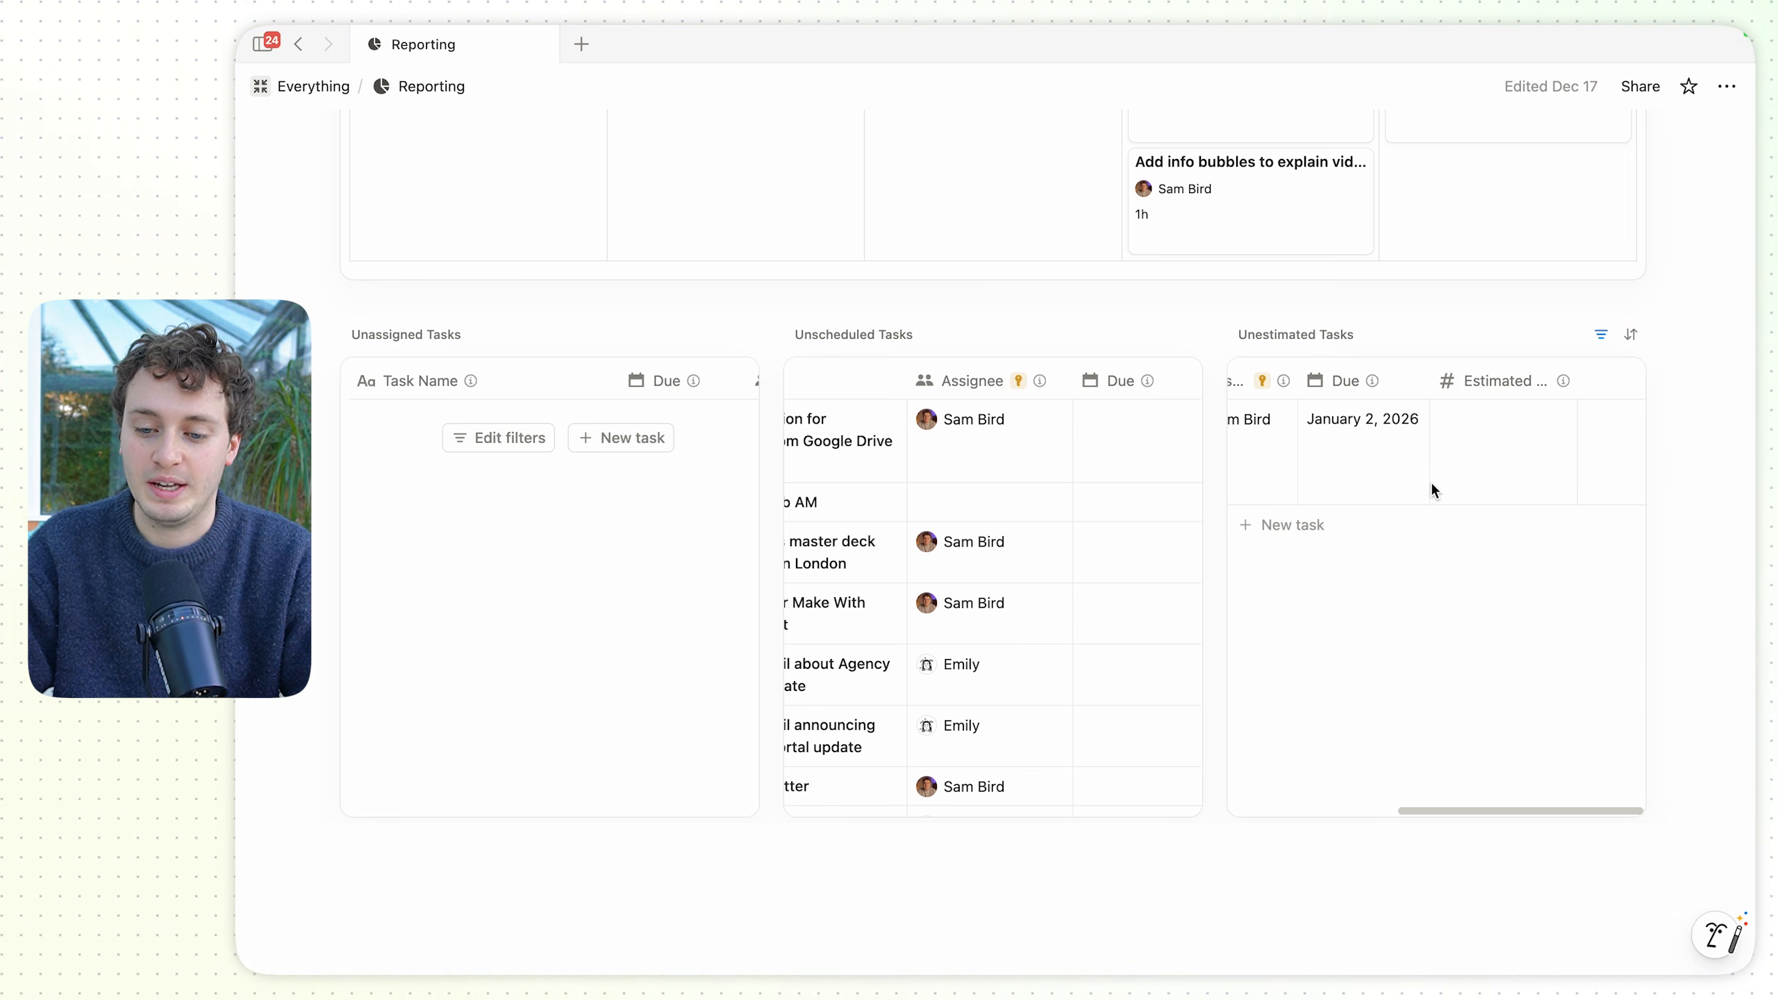
{"action": "left_click", "coordinate": [1486, 457]}
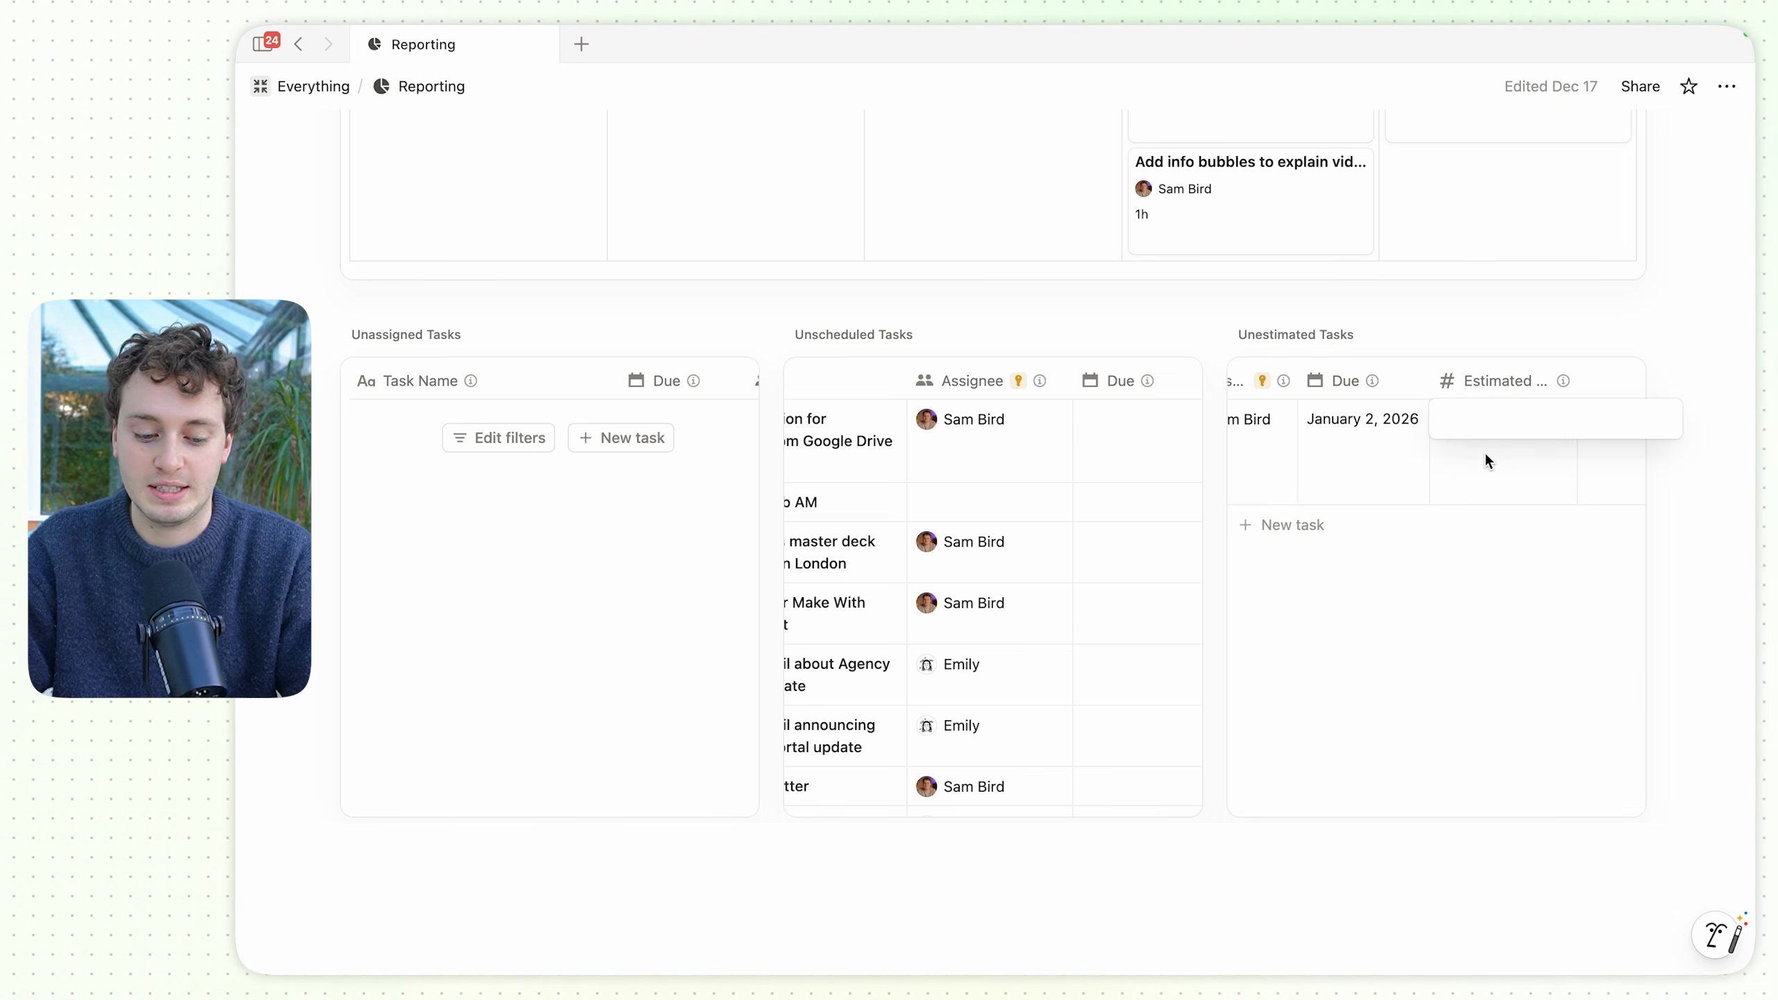
{"action": "type", "text": "1"}
{"action": "left_click", "coordinate": [1716, 345]}
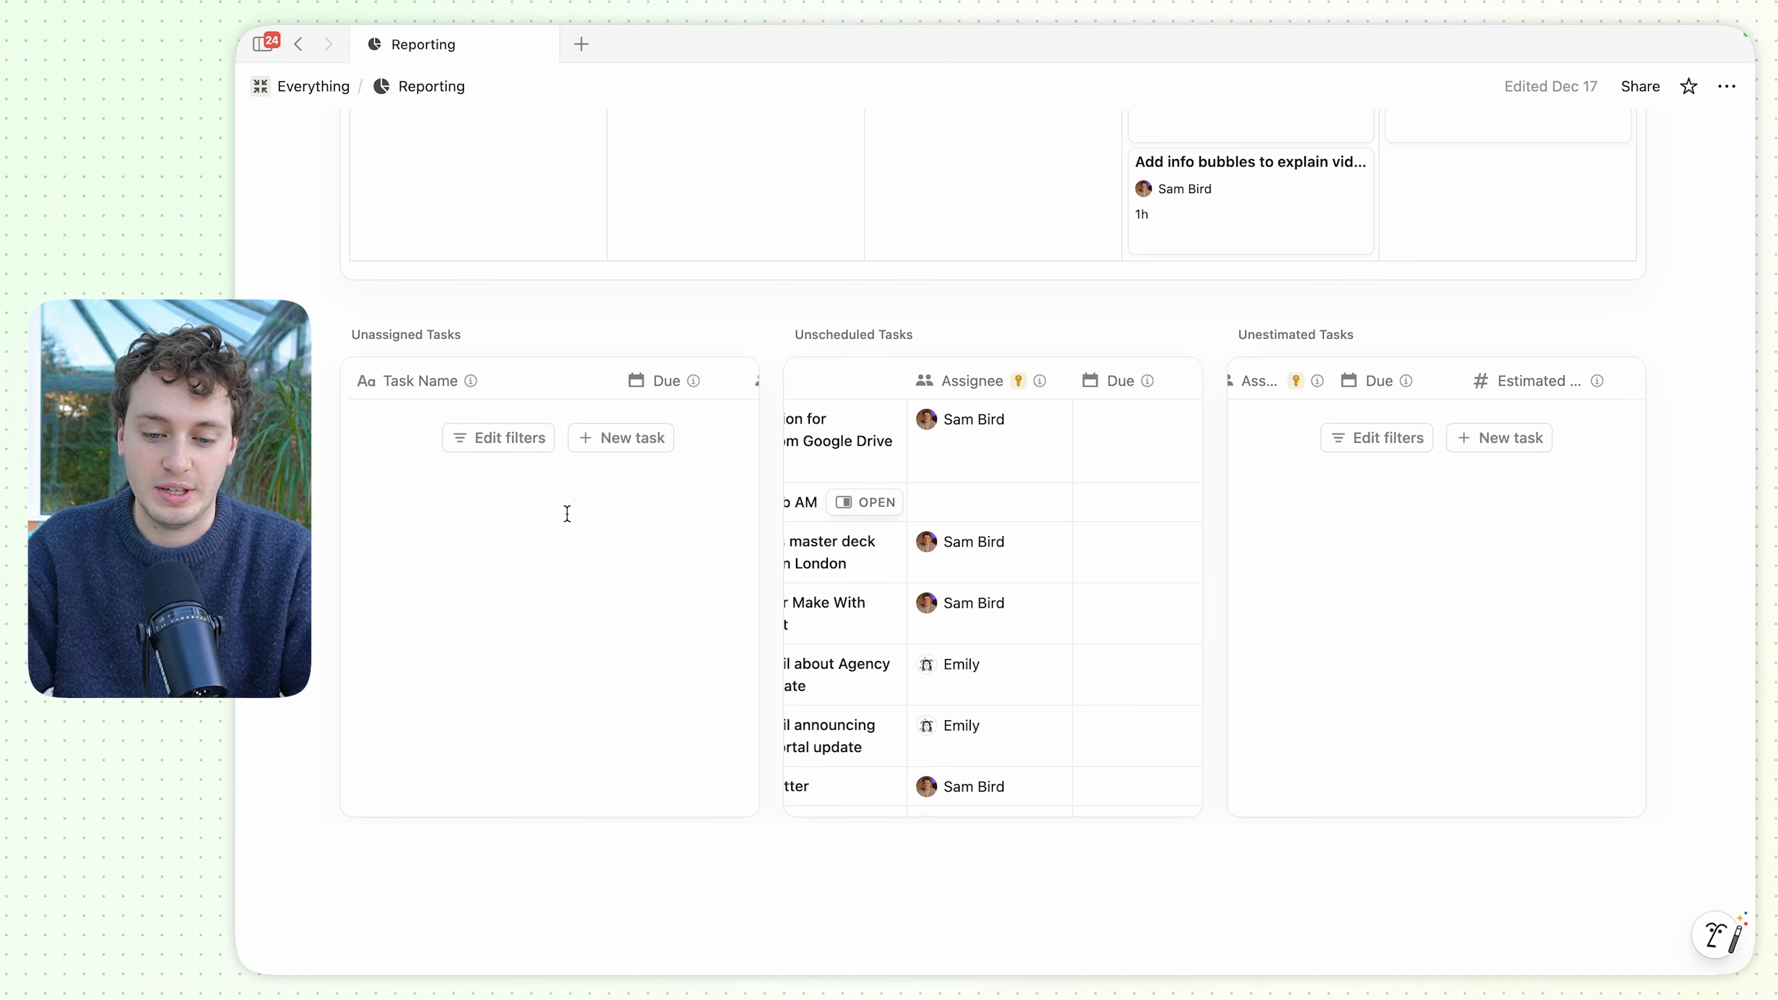
Compare each employee's daily load in the Agreed Capacity table with the Task Calendar and the unassigned, unscheduled and unestimated task lists.
{"action": "scroll", "coordinate": [1197, 592], "scroll_direction": "up", "scroll_amount": 10}
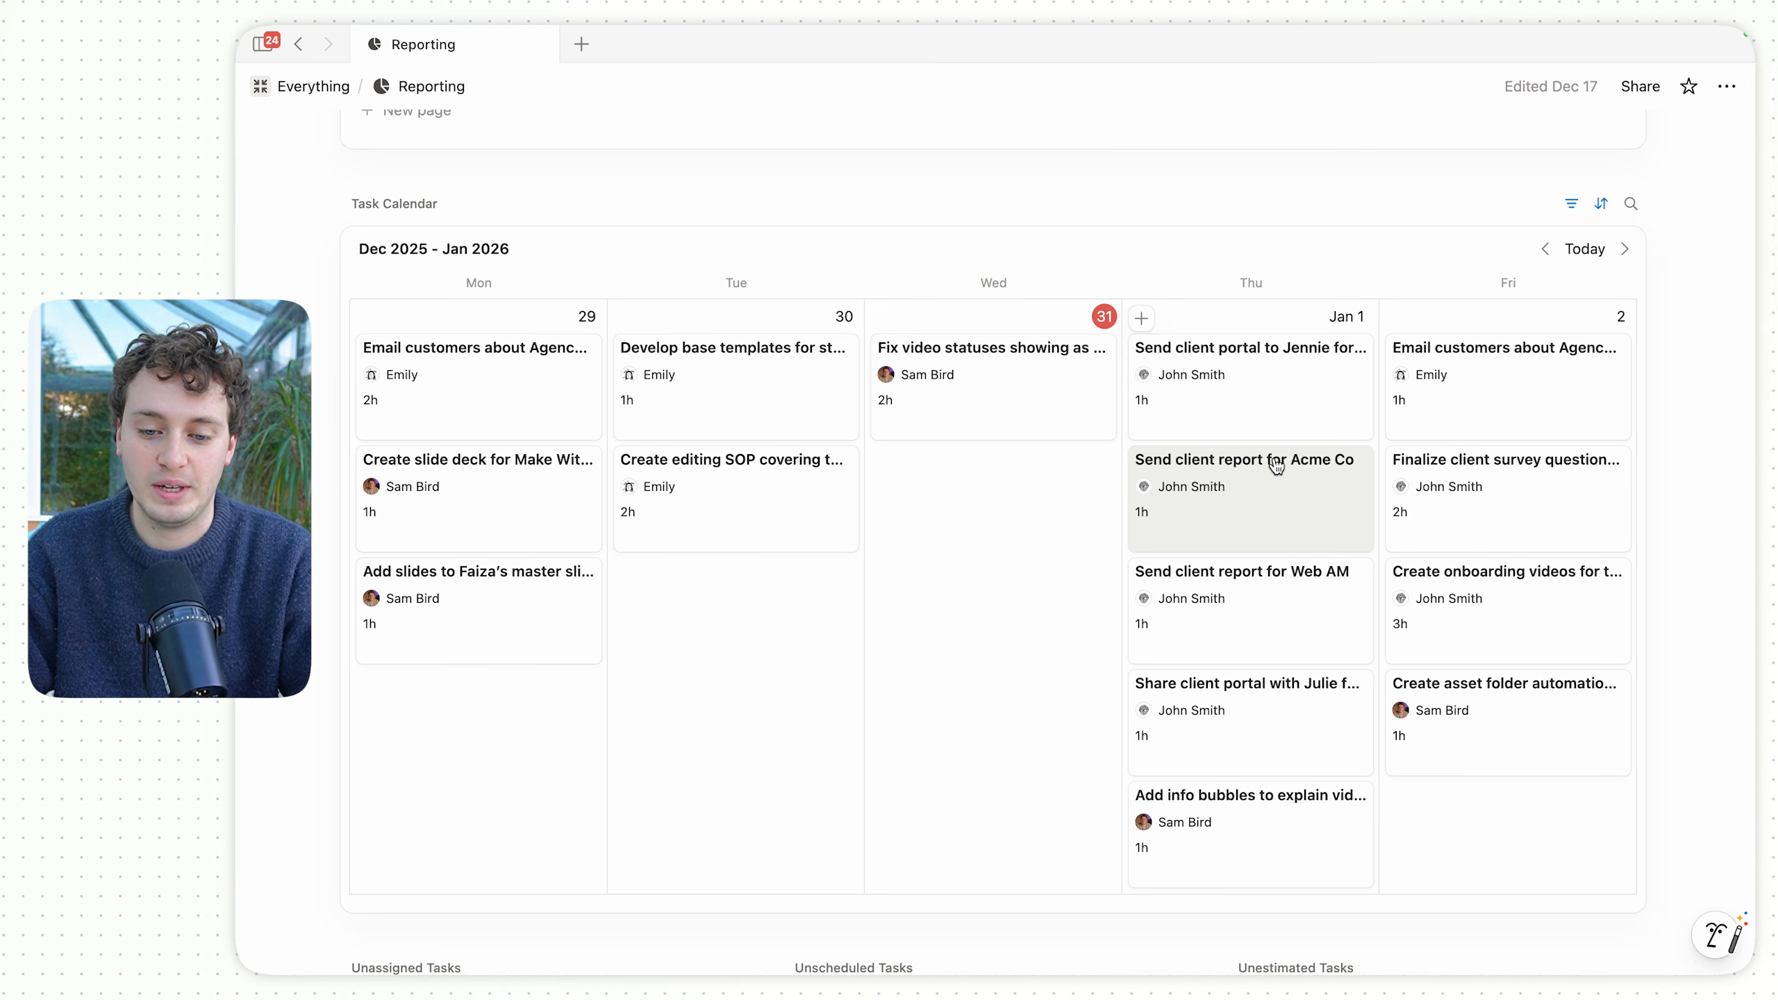
{"action": "scroll", "coordinate": [1275, 464], "scroll_direction": "up", "scroll_amount": 6}
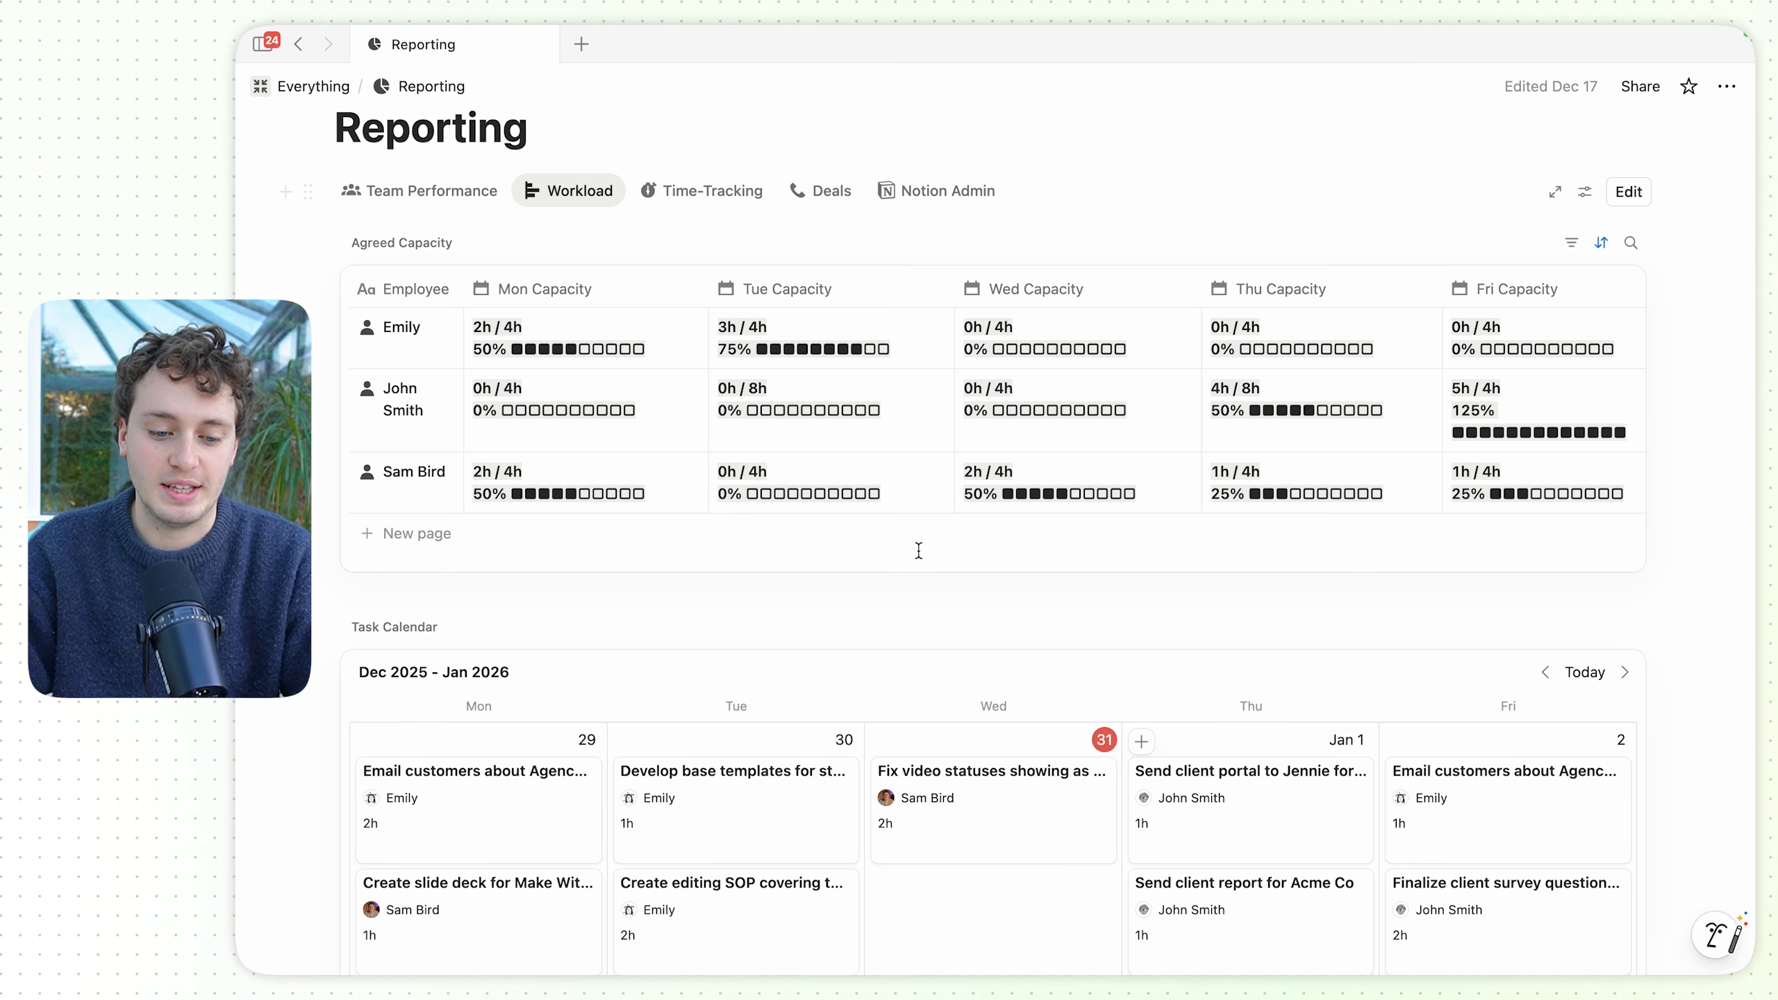
{"action": "scroll", "coordinate": [917, 548], "scroll_direction": "down", "scroll_amount": 12}
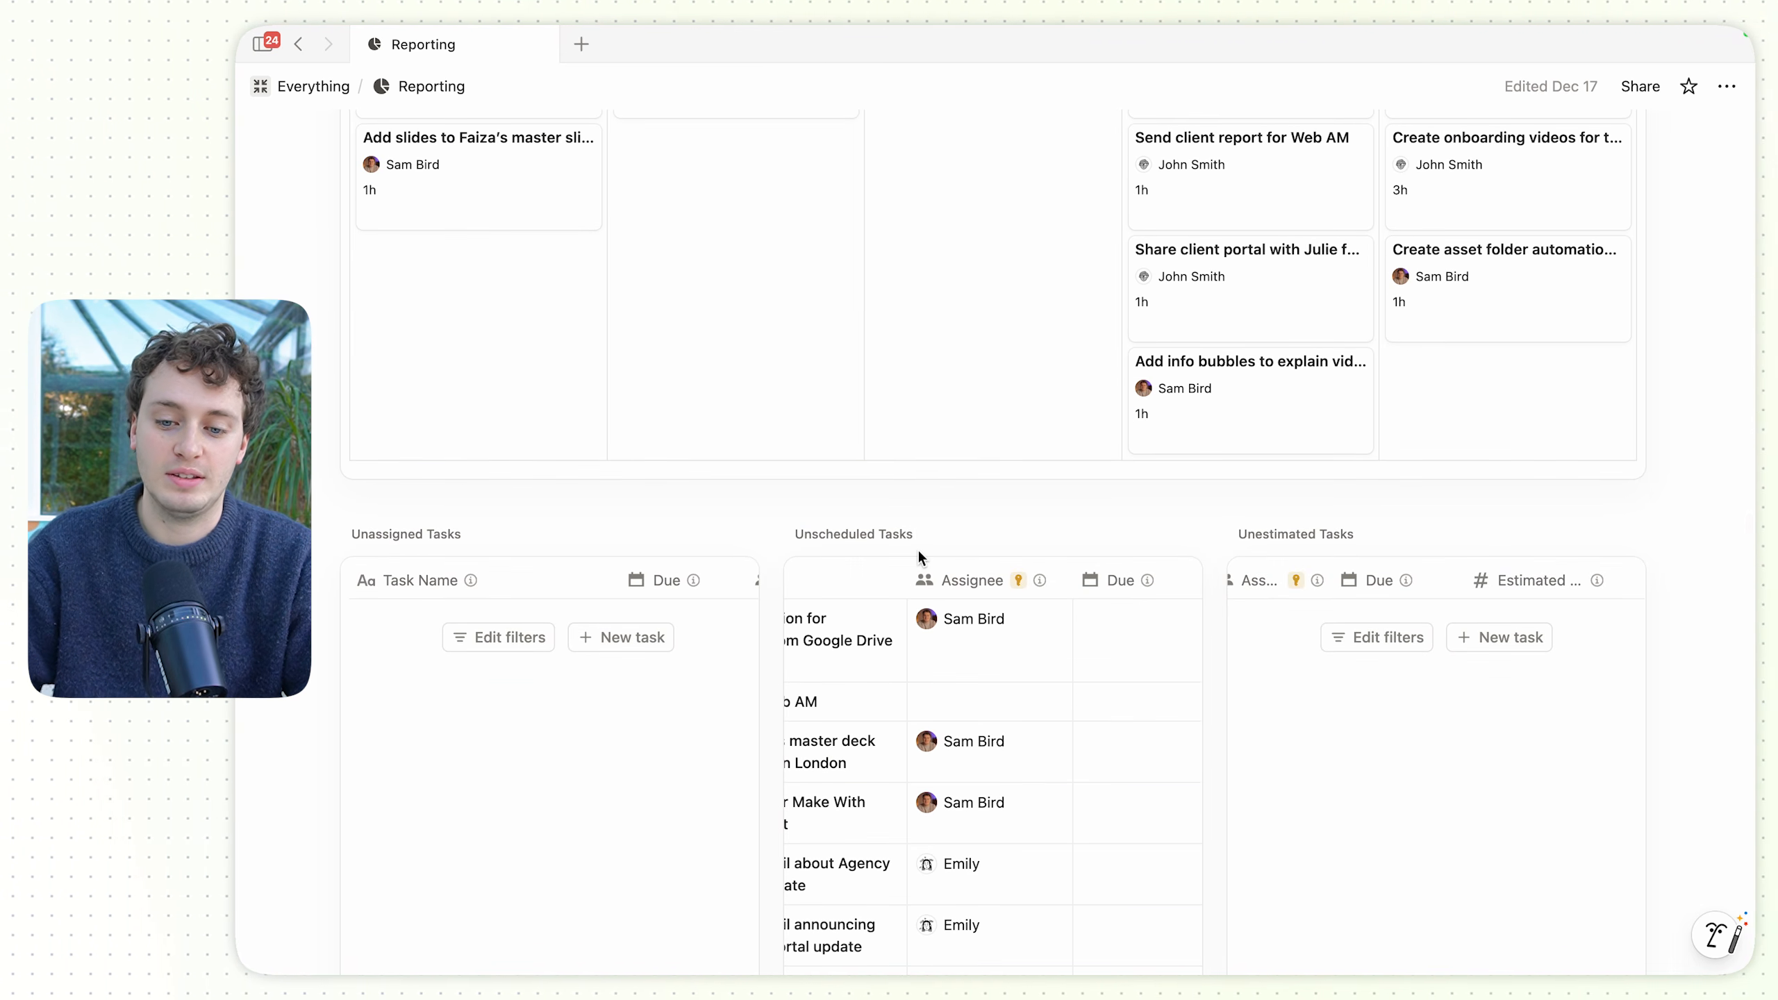
{"action": "scroll", "coordinate": [1007, 478], "scroll_direction": "up", "scroll_amount": 4}
{"action": "scroll", "coordinate": [1008, 484], "scroll_direction": "up", "scroll_amount": 3}
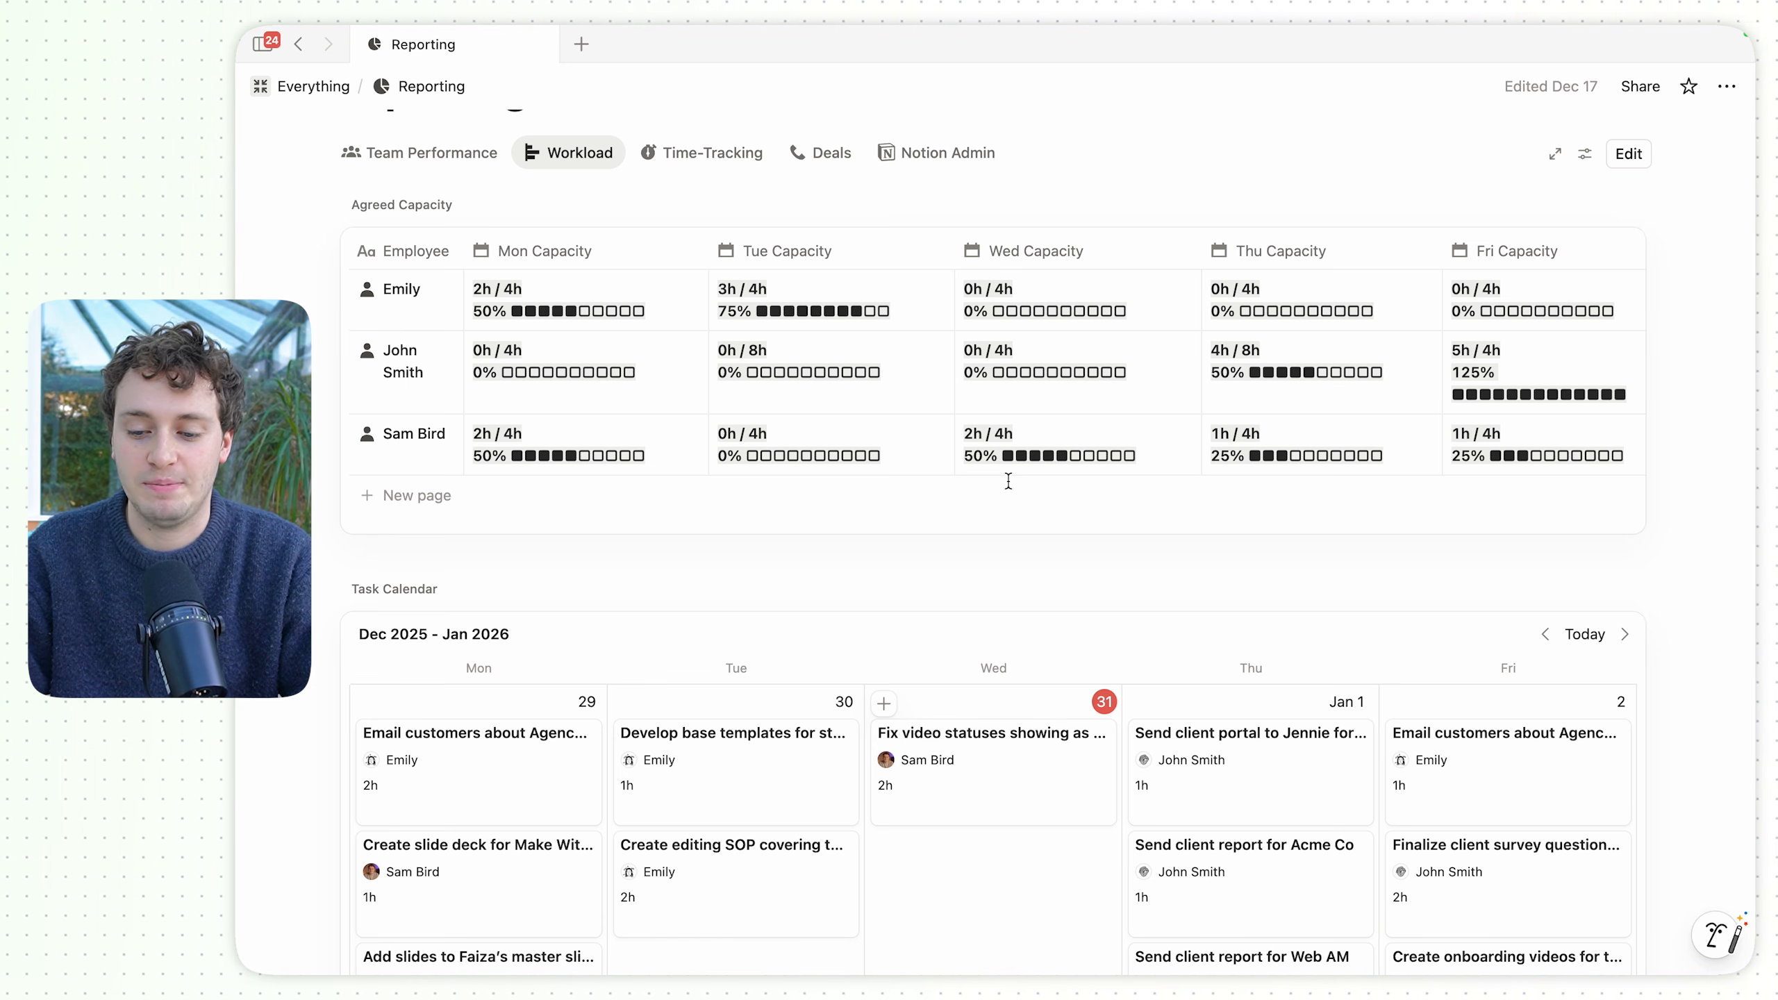
{"action": "mouse_move", "coordinate": [465, 282]}
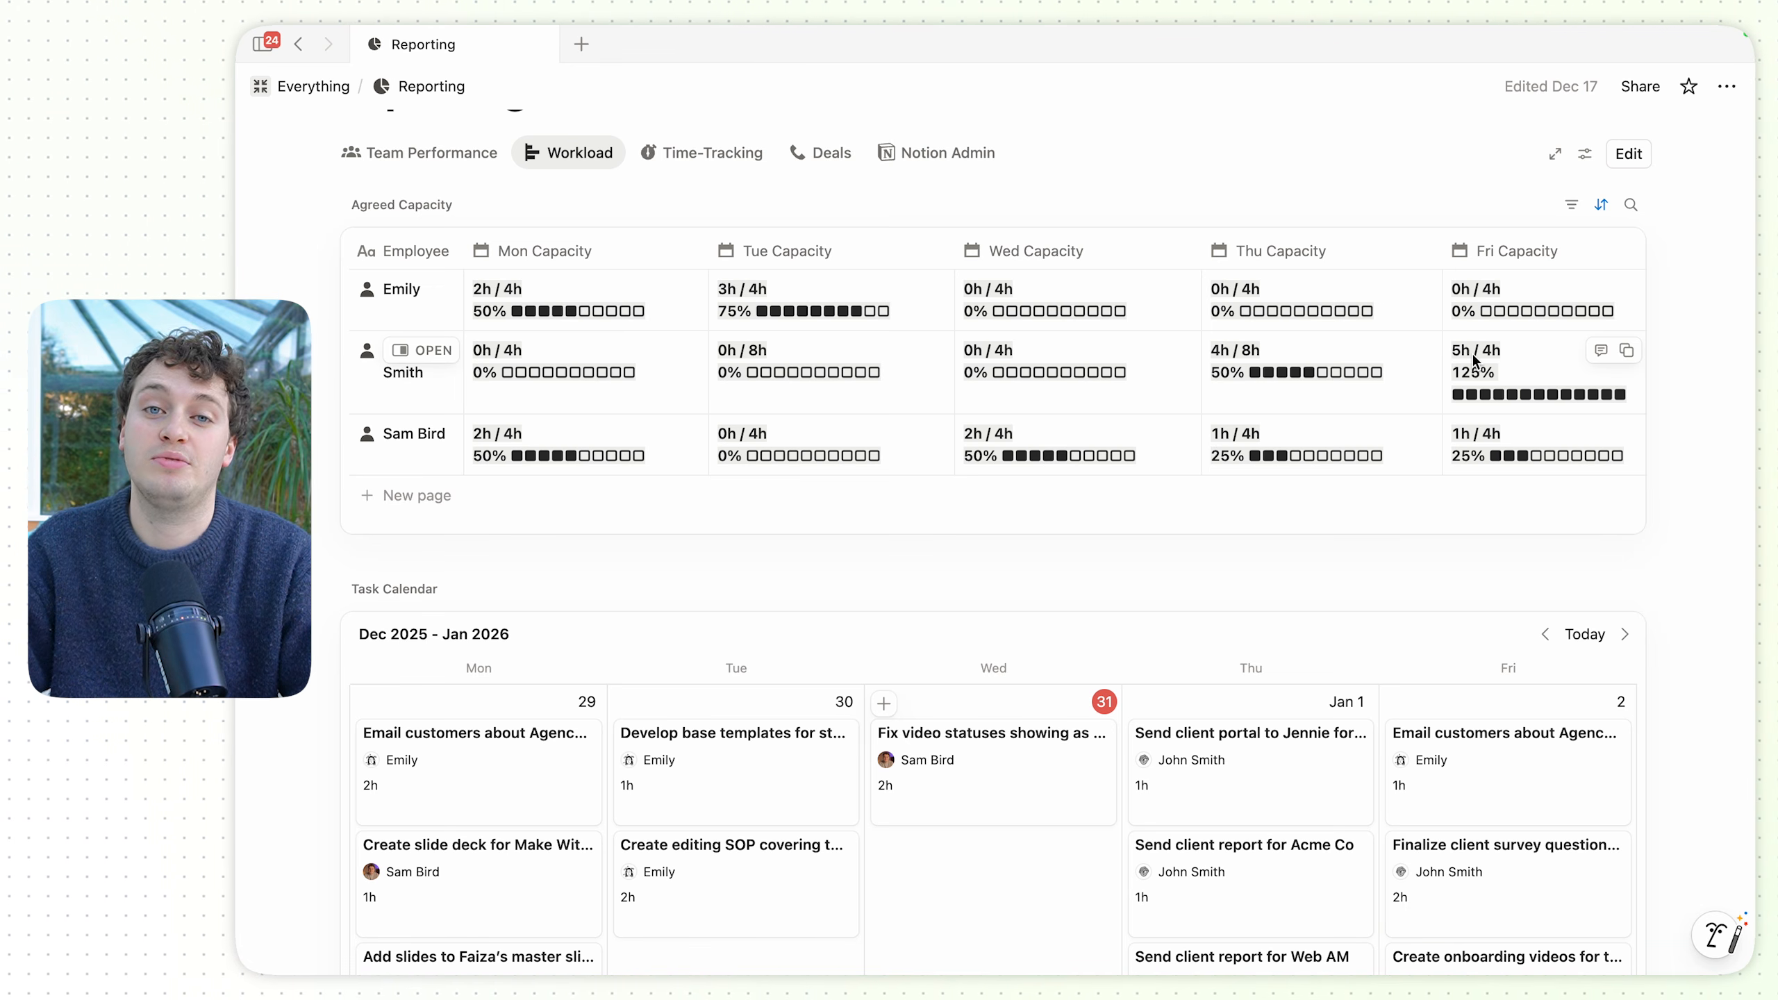
Reschedule Friday's 3-hour "Create onboarding videos" task to Wednesday, Dec 31 in the Task Calendar and check the Agreed Capacity table.
{"action": "scroll", "coordinate": [1519, 378], "scroll_direction": "down", "scroll_amount": 6}
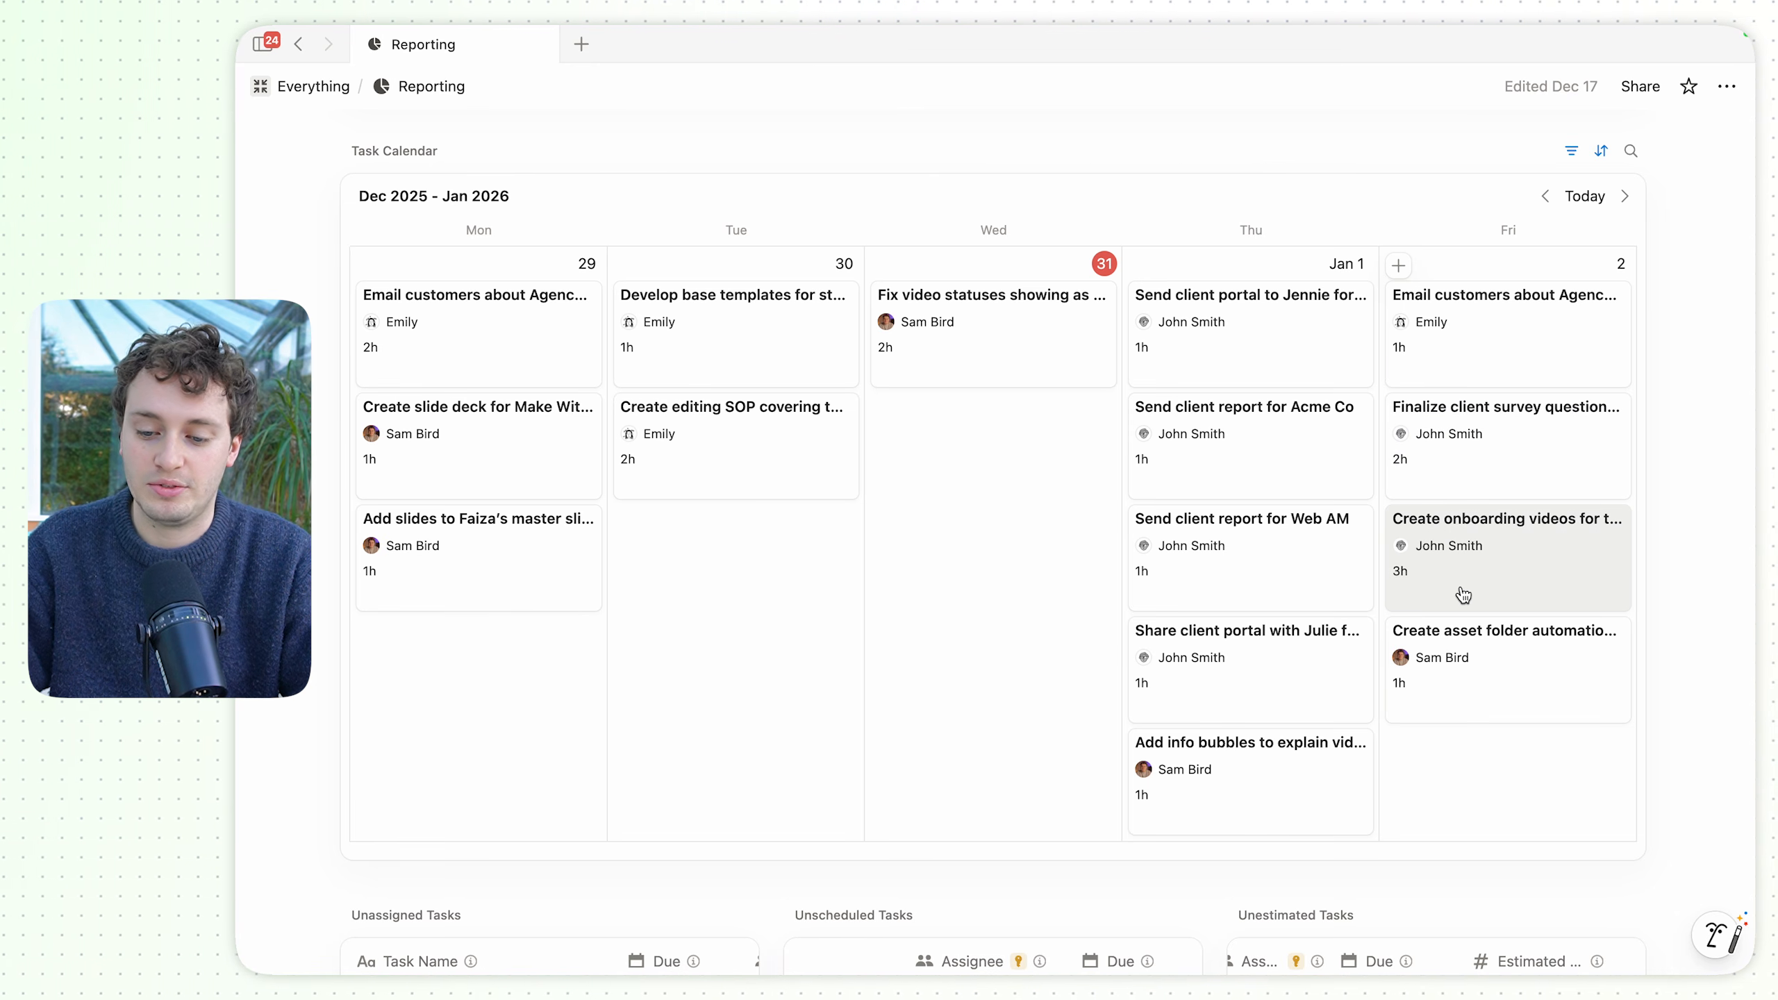
{"action": "scroll", "coordinate": [1519, 545], "scroll_direction": "up", "scroll_amount": 10}
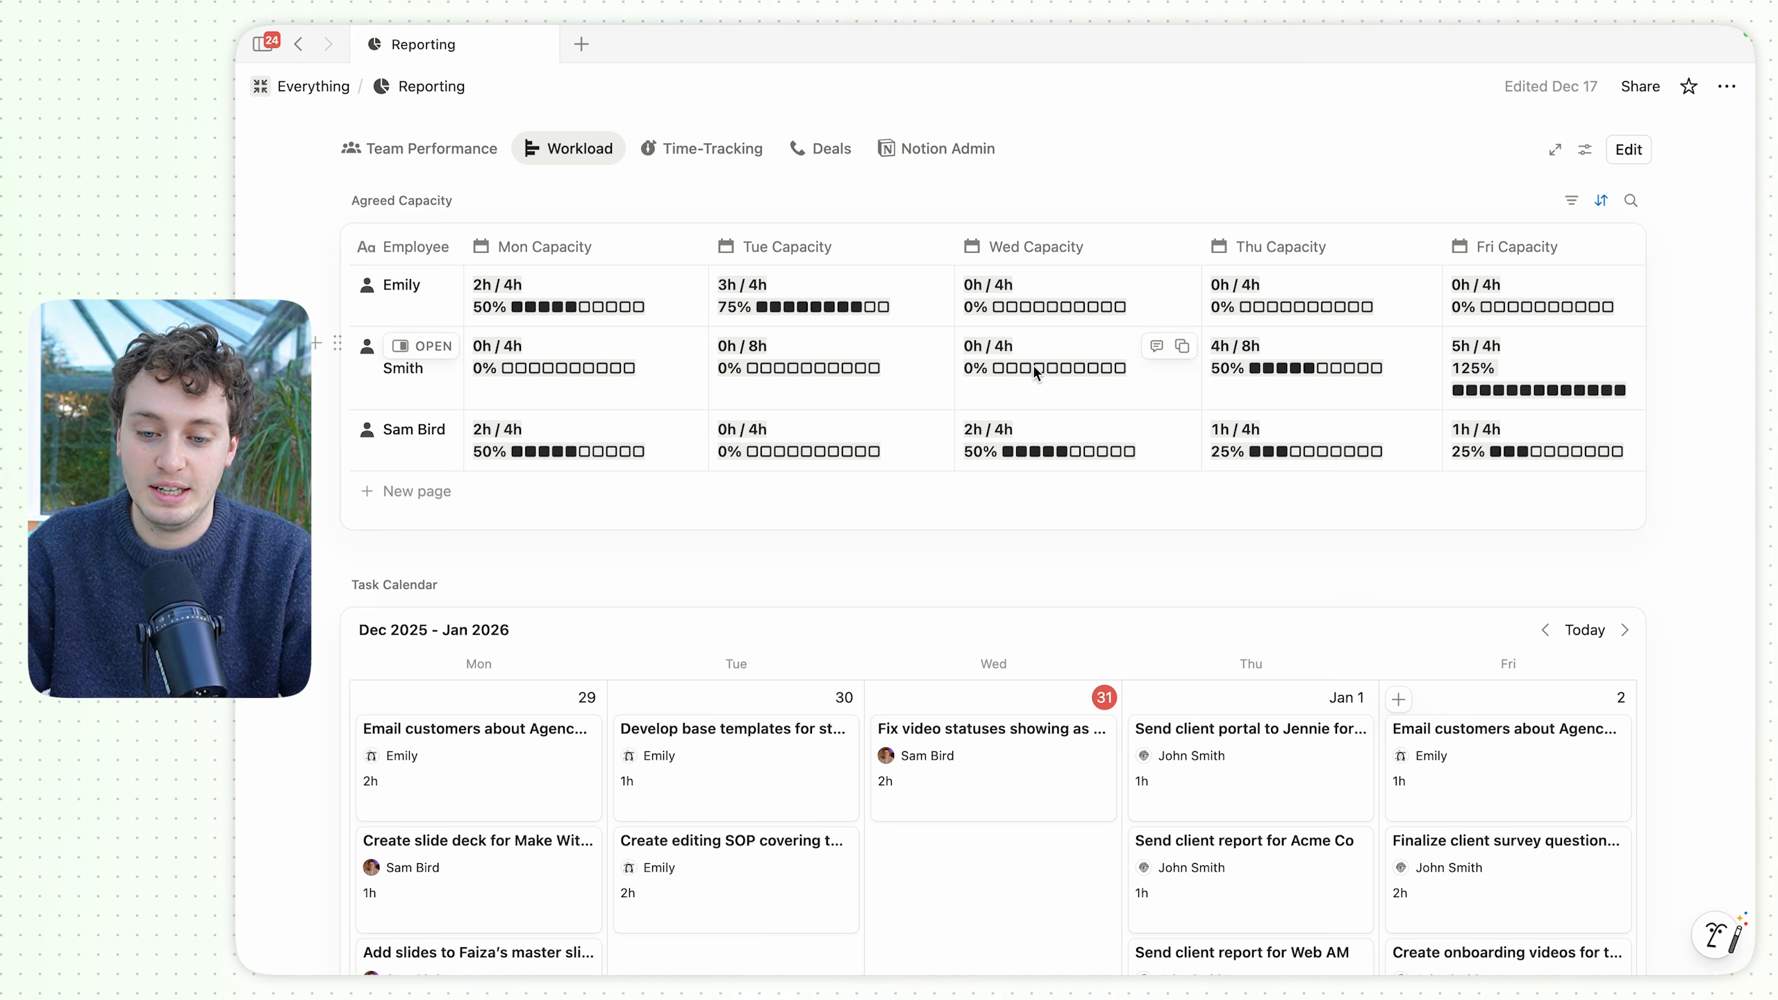
{"action": "scroll", "coordinate": [1188, 442], "scroll_direction": "down", "scroll_amount": 5}
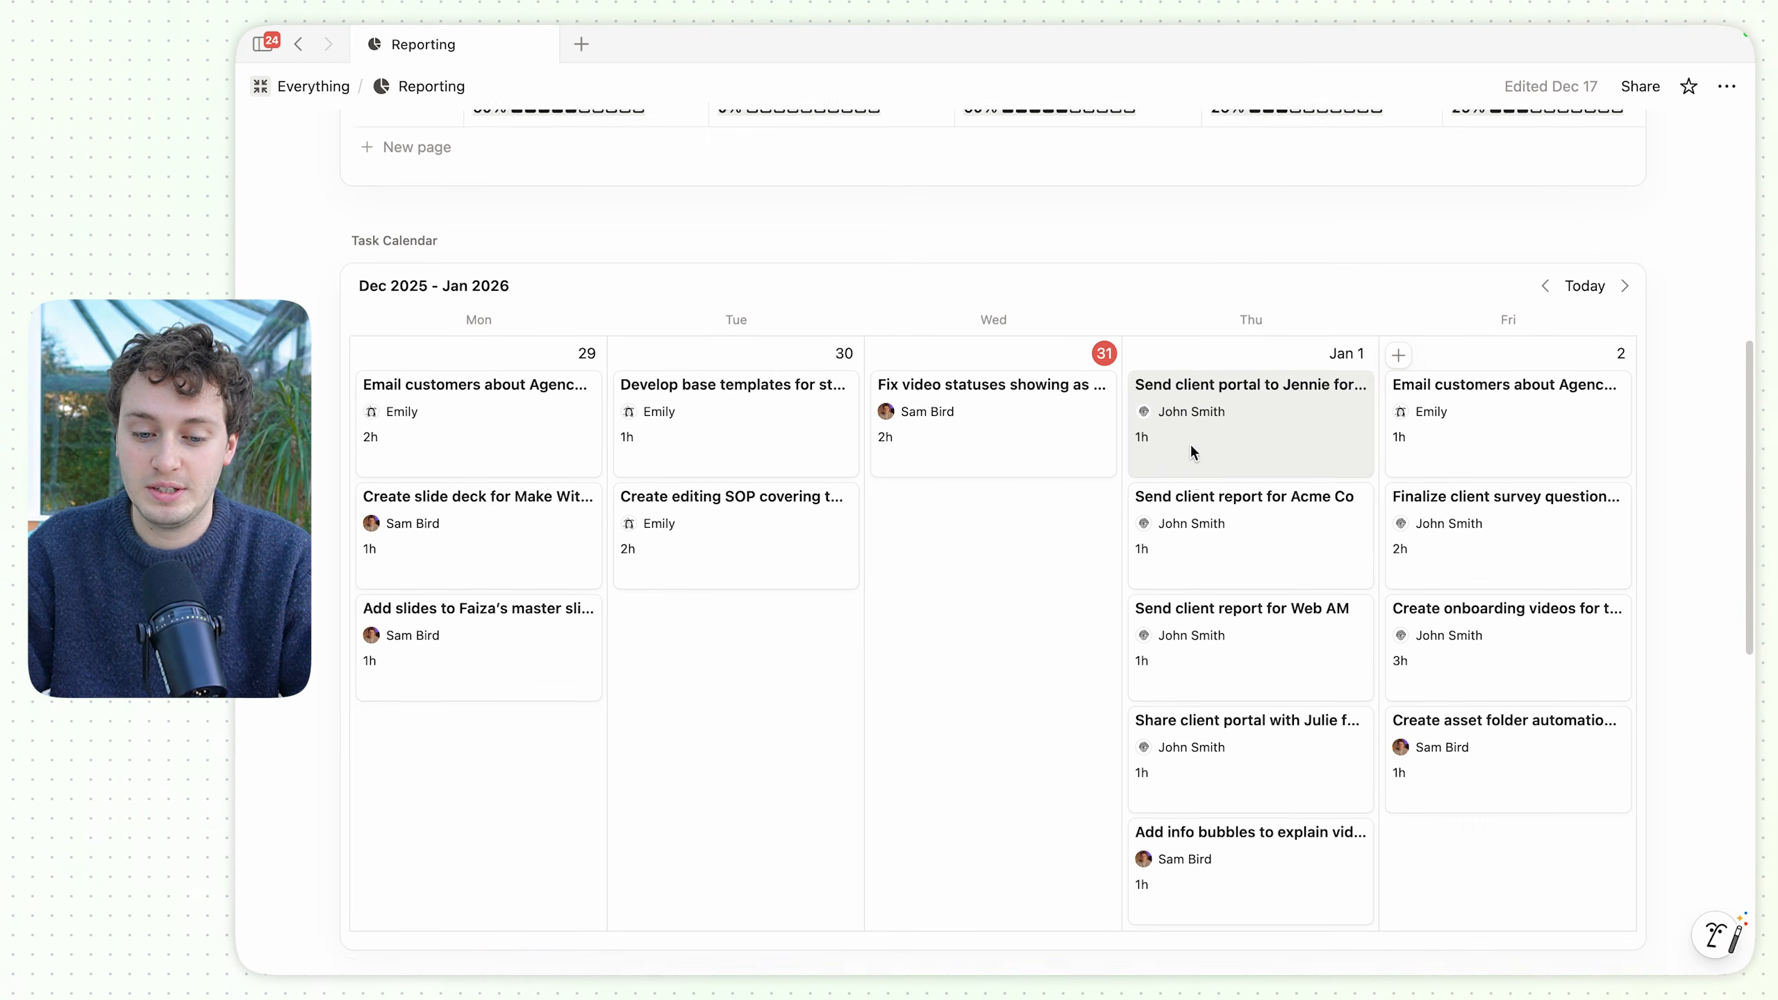
{"action": "left_click_drag", "start_coordinate": [1507, 625], "coordinate": [1025, 519]}
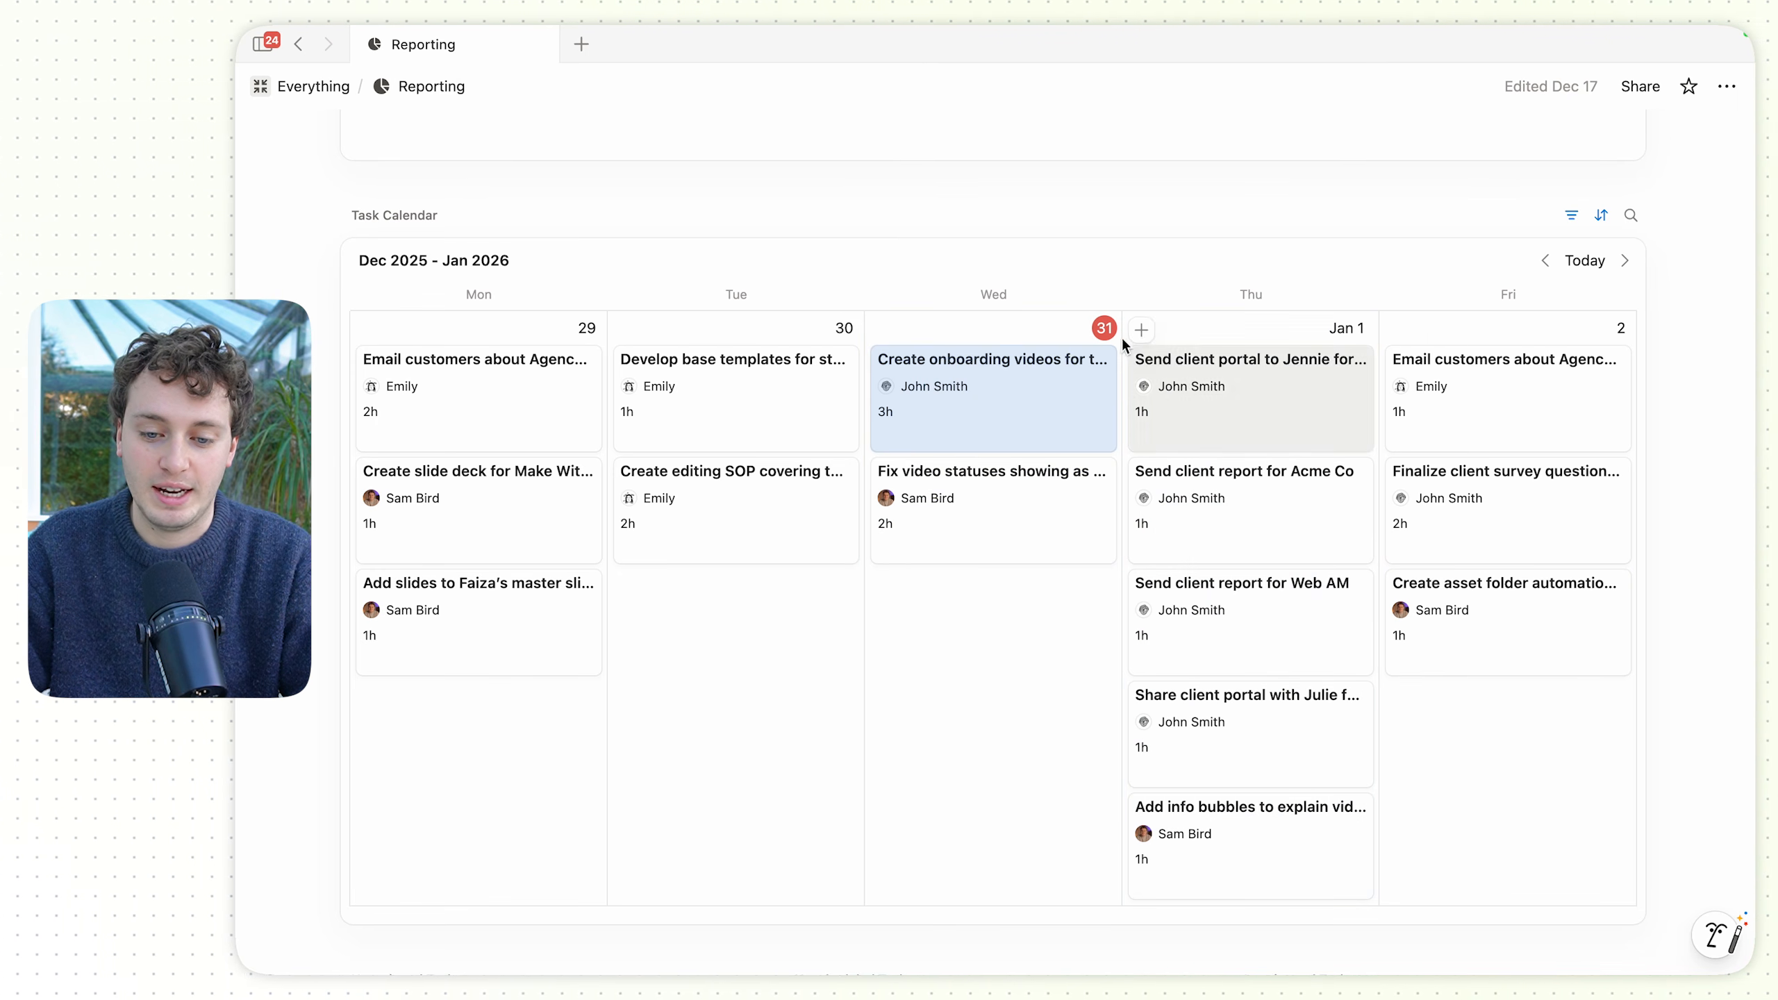
{"action": "scroll", "coordinate": [1091, 269], "scroll_direction": "up", "scroll_amount": 5}
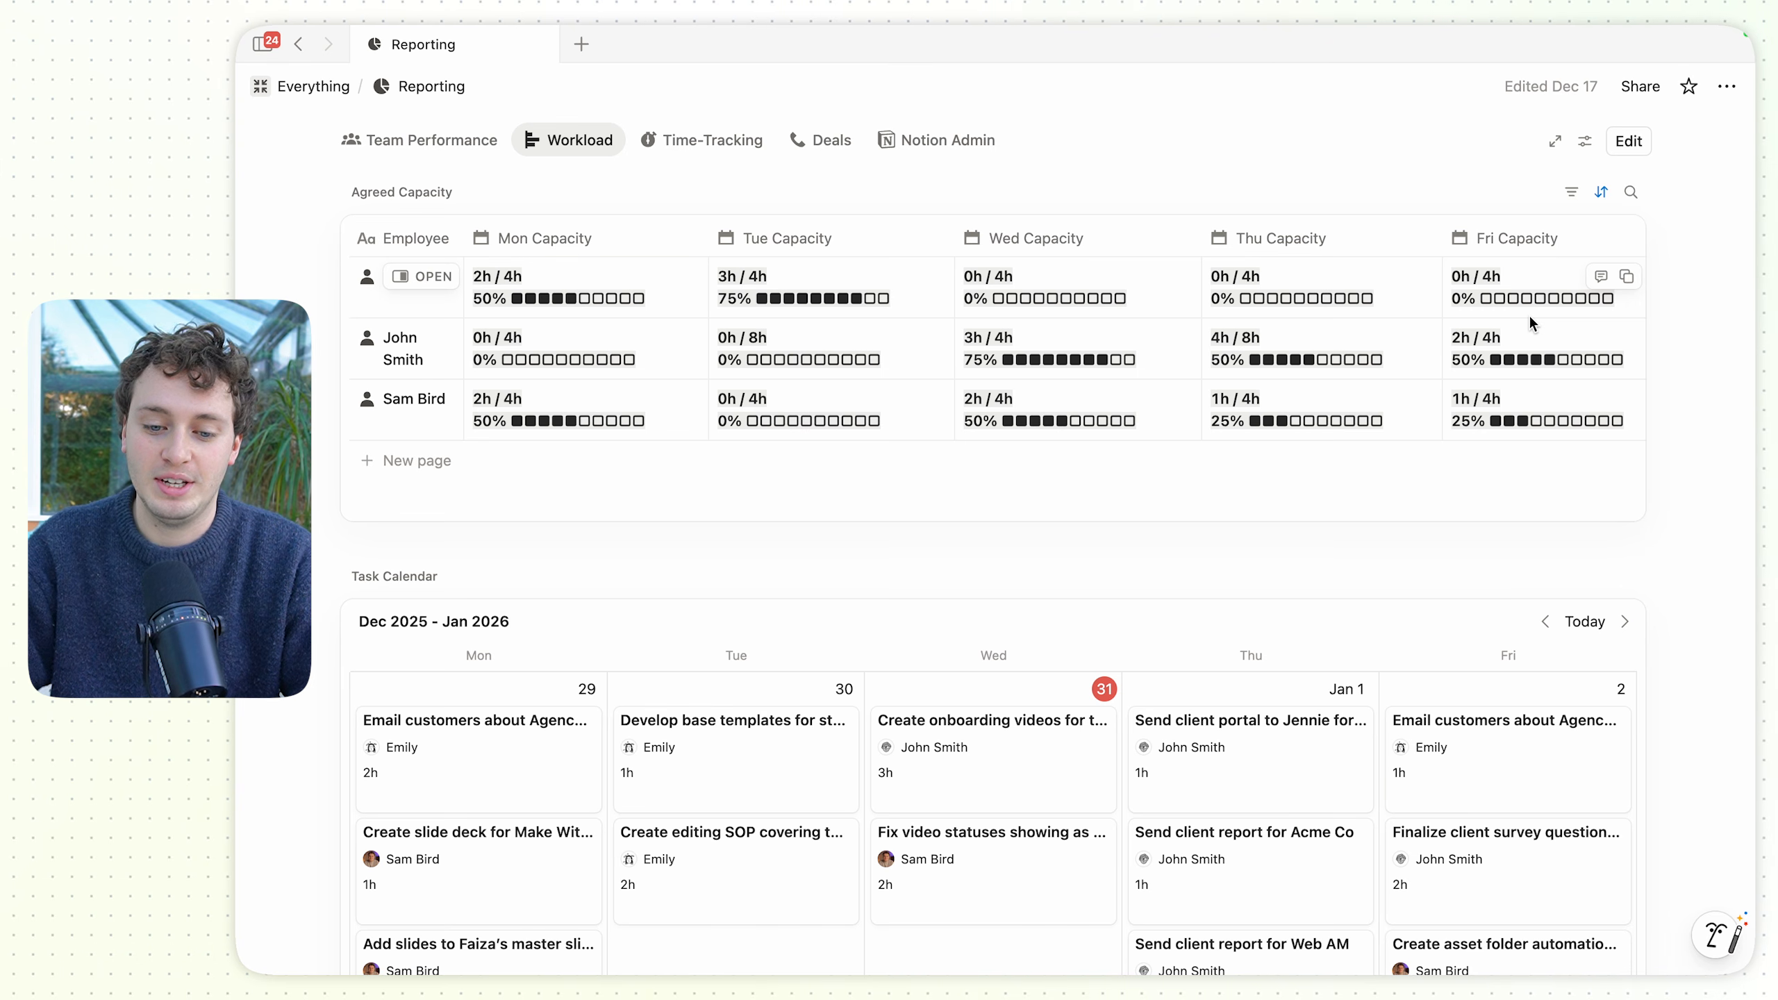
Reassign Wednesday's "Create onboarding videos for the client onboarding funnel" task to the employee who holds both Tuesday tasks.
{"action": "scroll", "coordinate": [1087, 560], "scroll_direction": "down", "scroll_amount": 6}
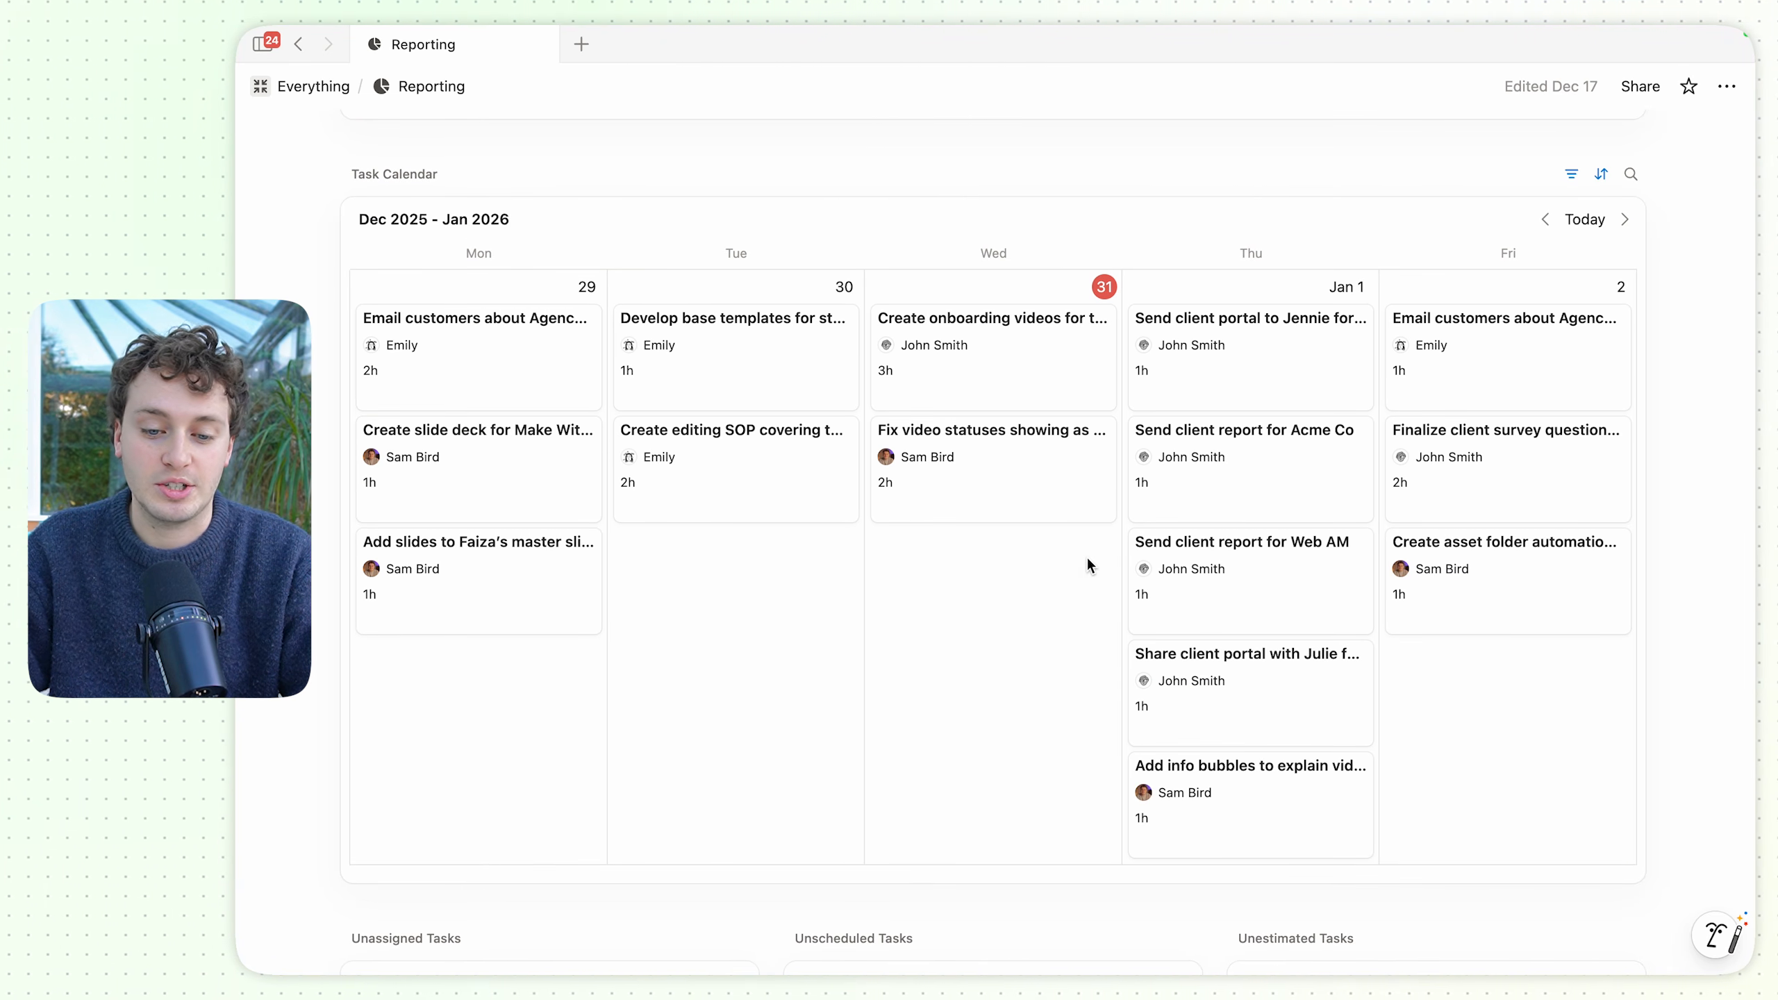
{"action": "scroll", "coordinate": [1086, 564], "scroll_direction": "up", "scroll_amount": 1}
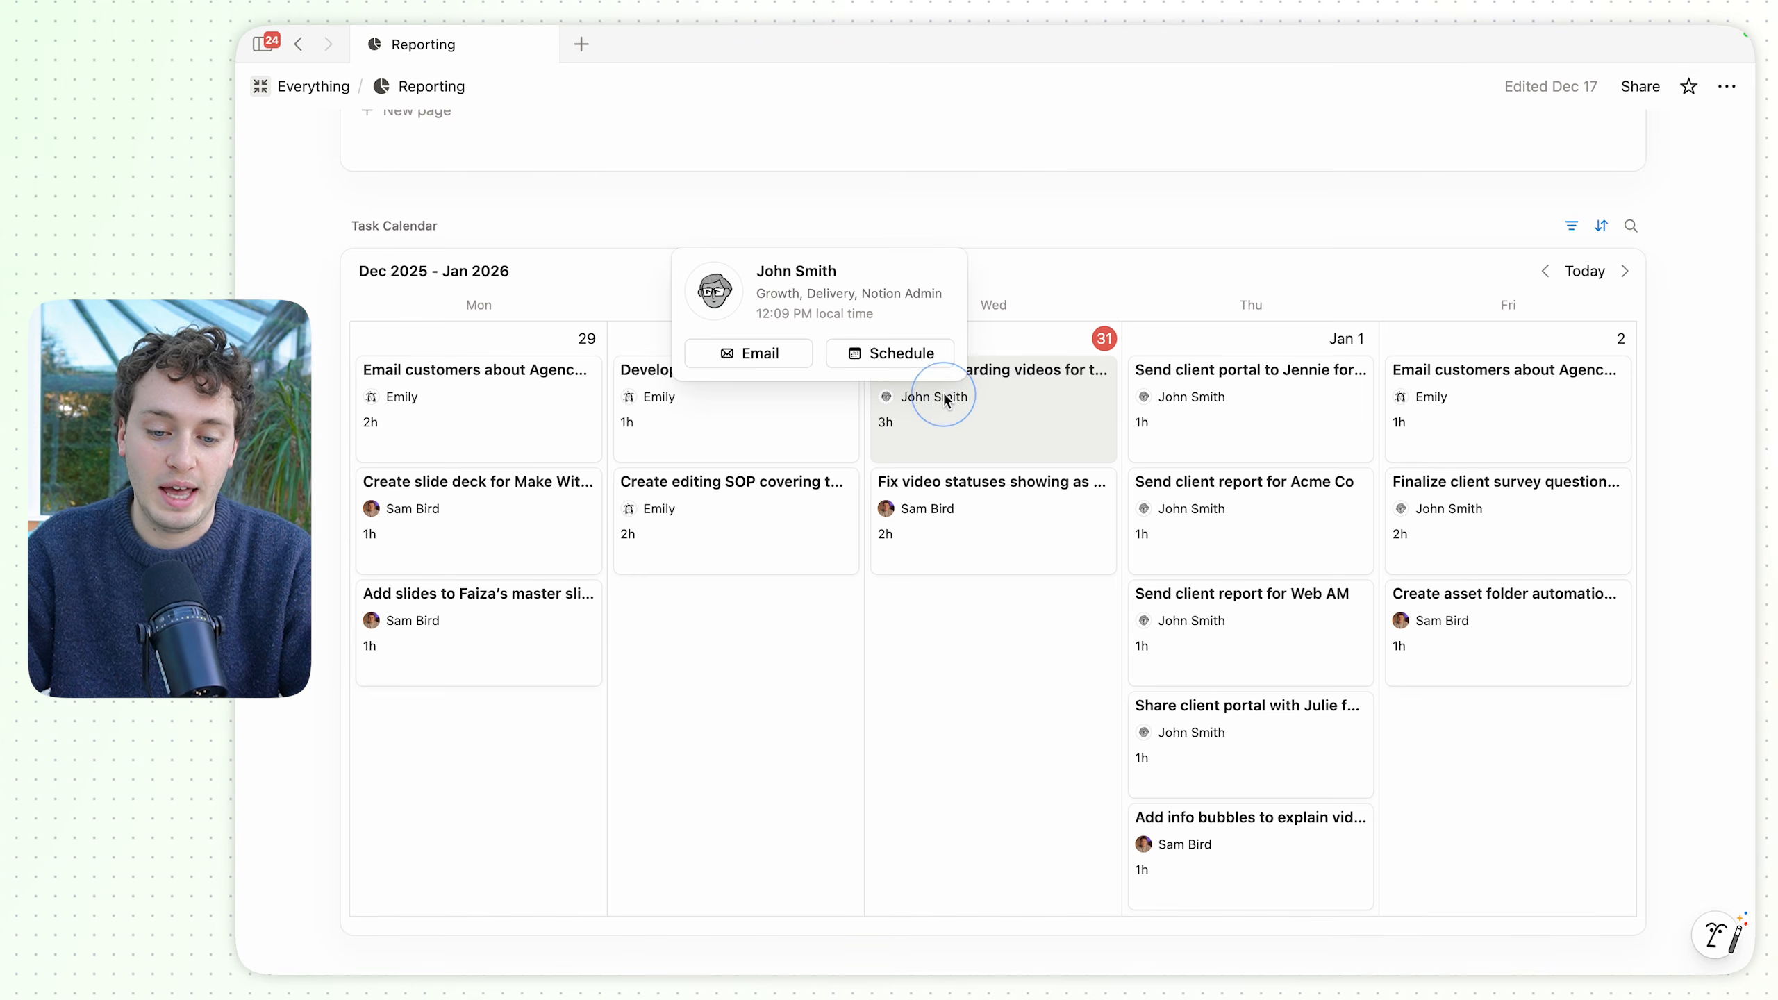
{"action": "left_click", "coordinate": [942, 393]}
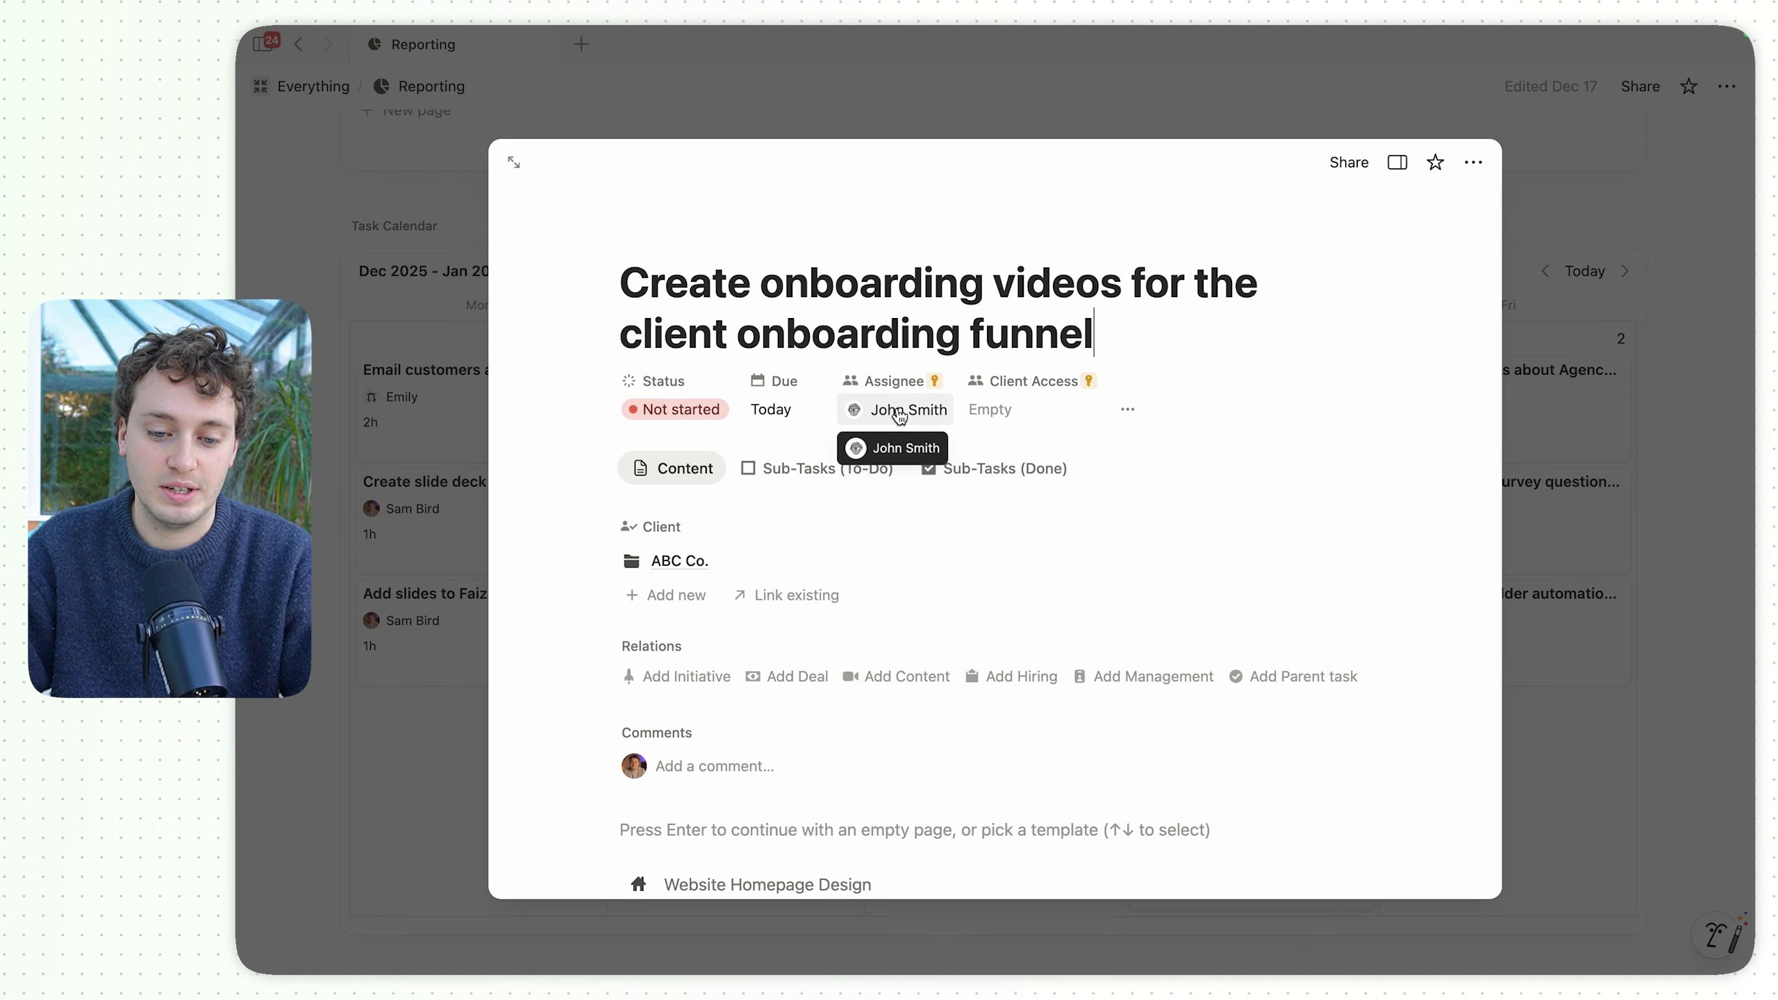
{"action": "left_click", "coordinate": [903, 410]}
{"action": "left_click", "coordinate": [906, 545]}
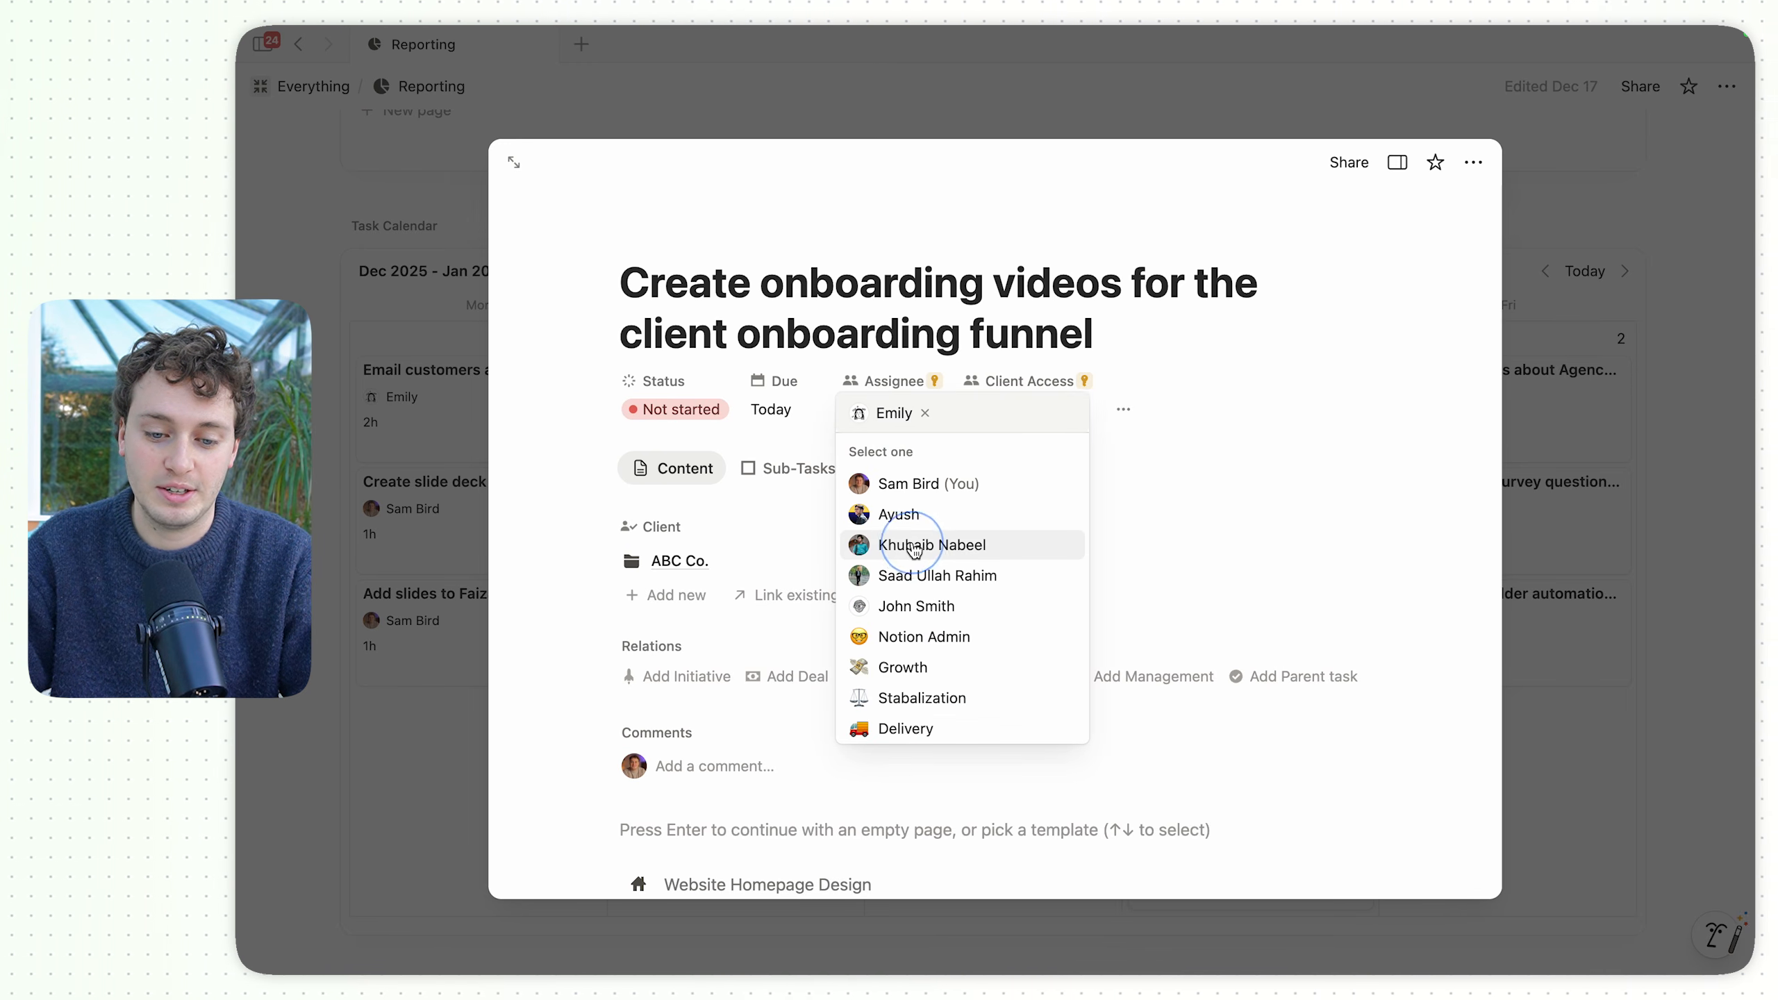
{"action": "left_click", "coordinate": [1281, 417]}
{"action": "left_click", "coordinate": [1684, 392]}
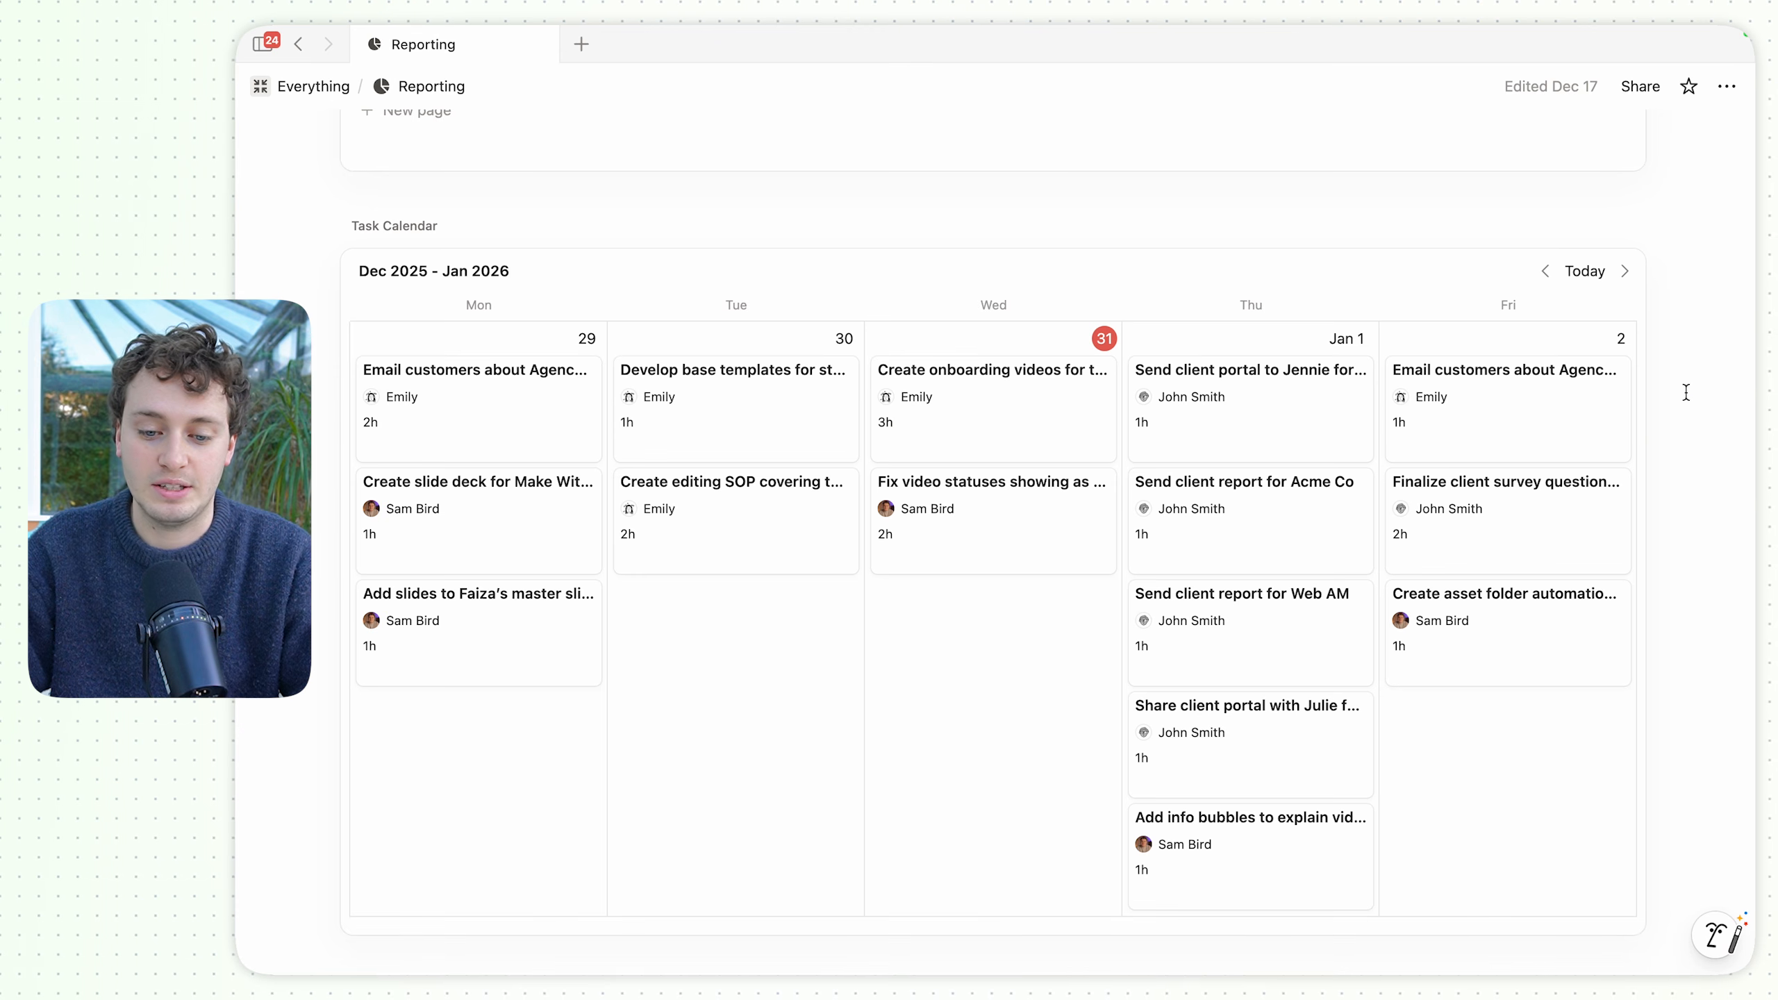
{"action": "scroll", "coordinate": [1094, 603], "scroll_direction": "up", "scroll_amount": 2}
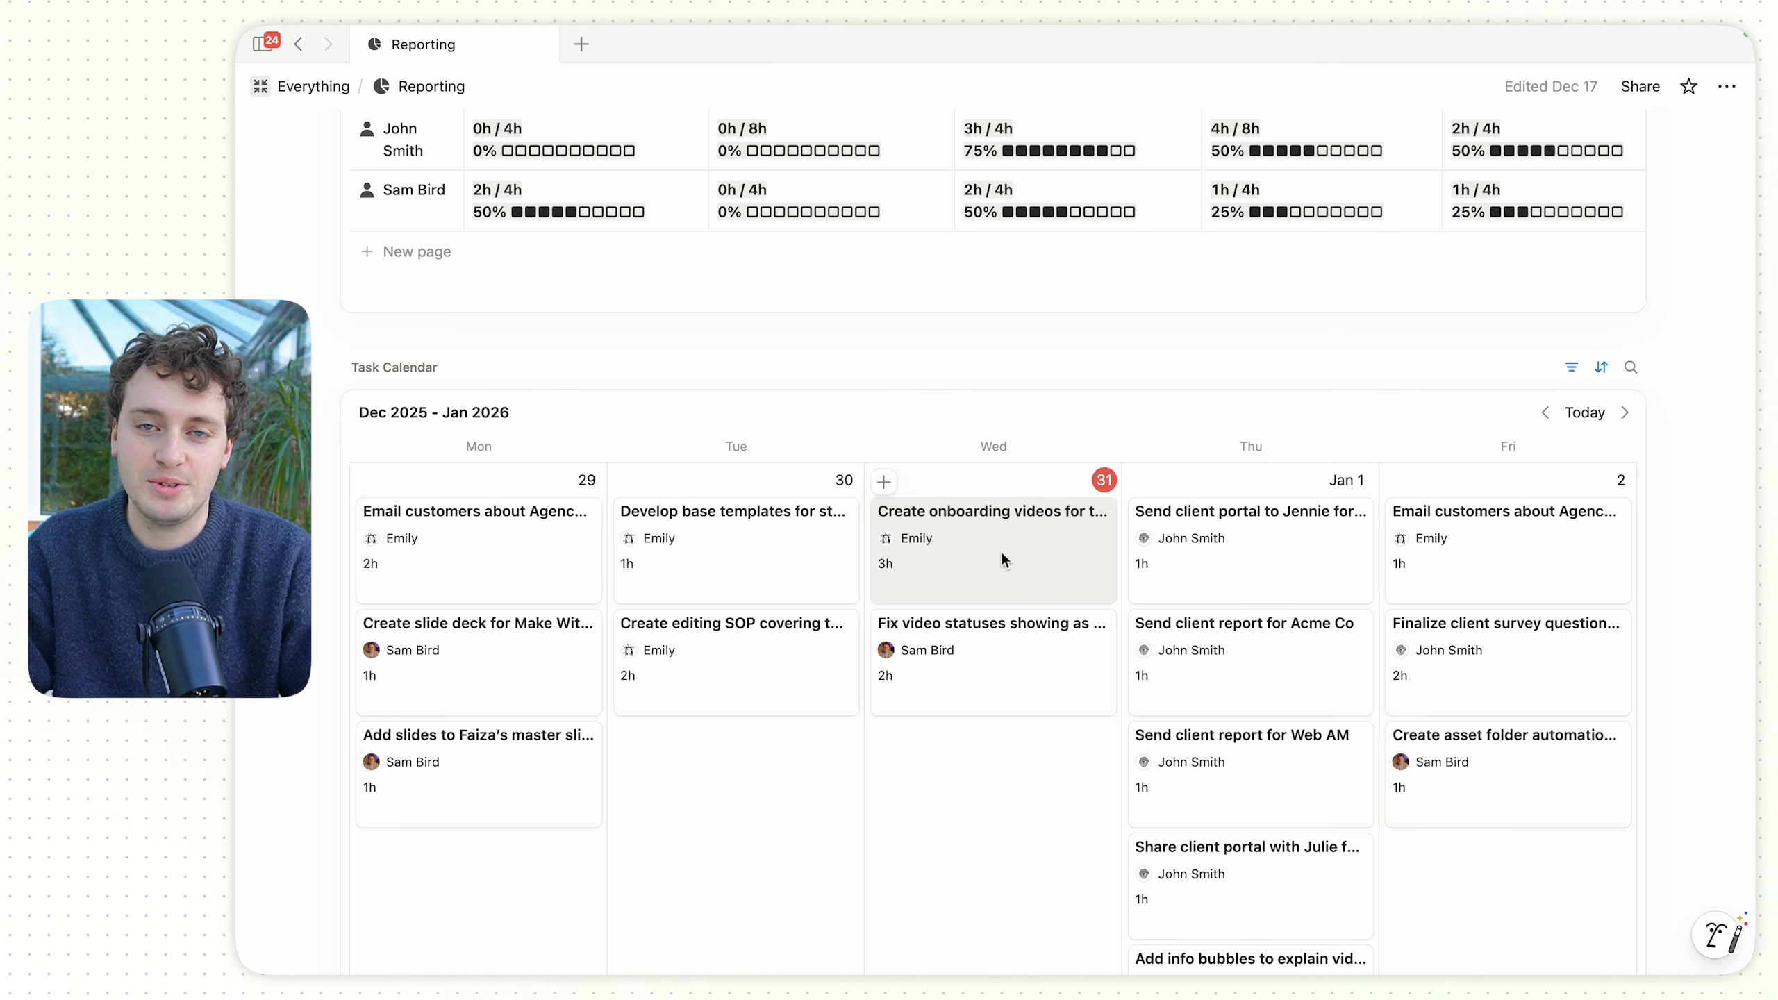
{"action": "scroll", "coordinate": [1000, 558], "scroll_direction": "up", "scroll_amount": 3}
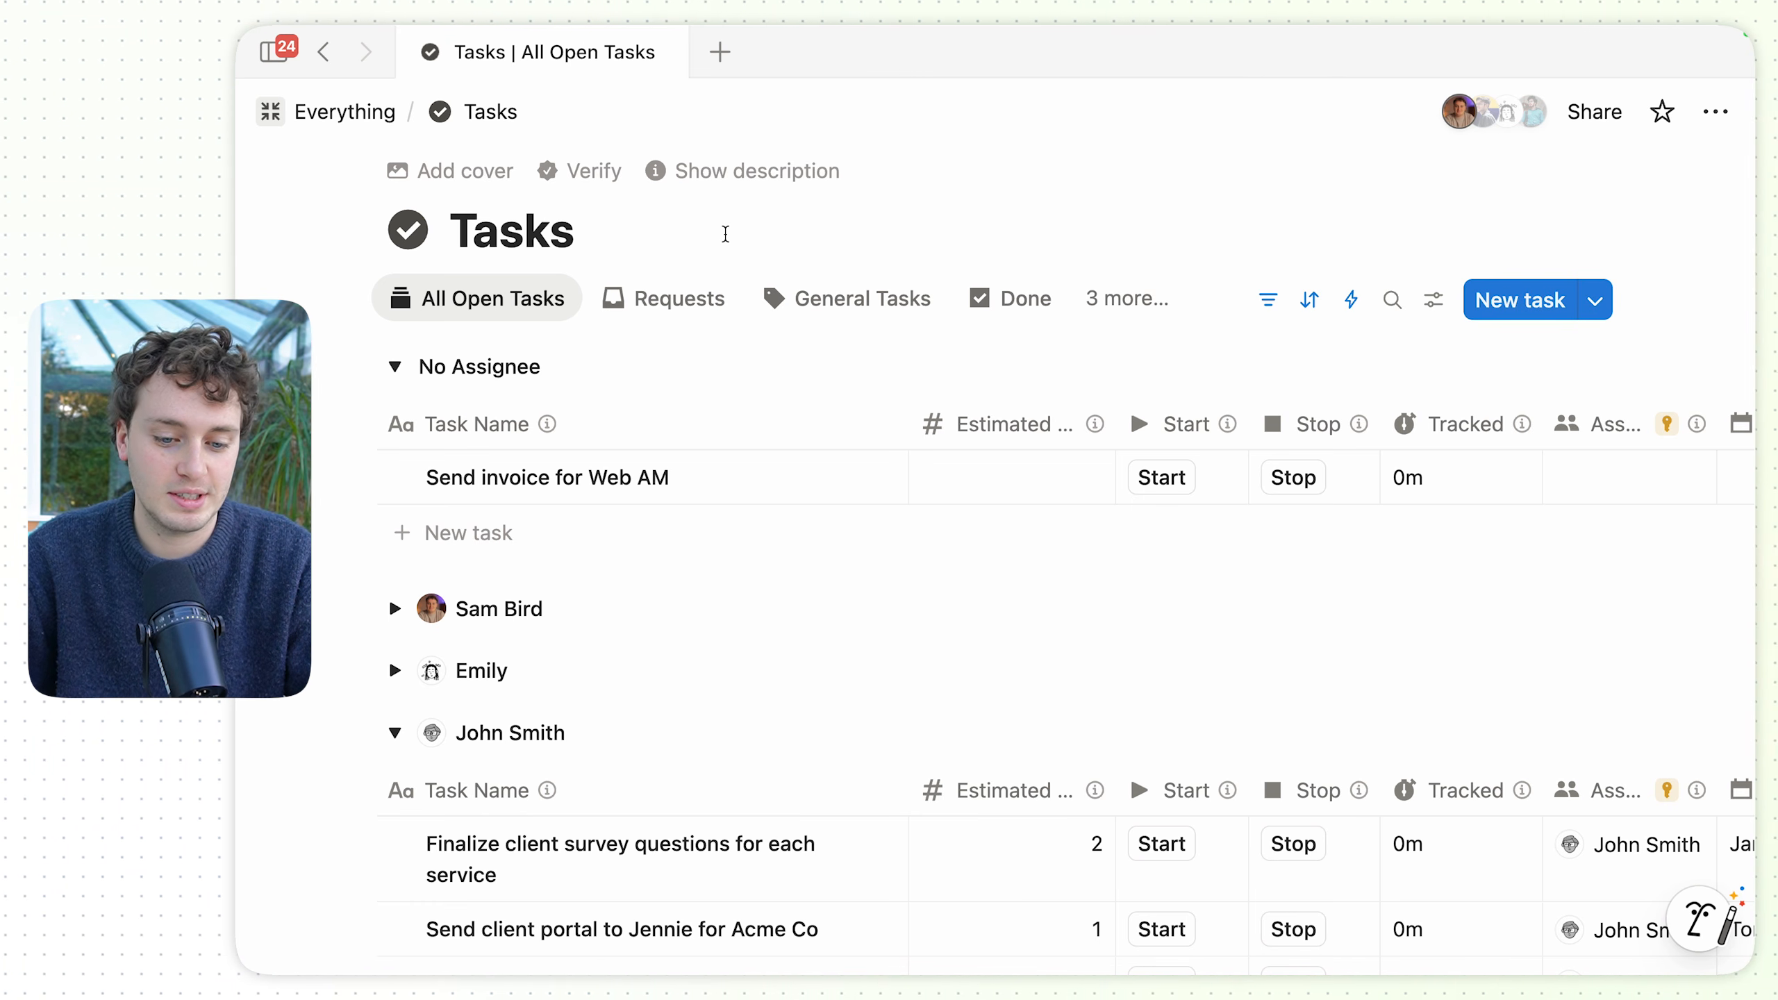
Look over the All Open Tasks columns and open the unassigned "Send invoice for Web AM" task as a full page.
{"action": "scroll", "coordinate": [730, 353], "scroll_direction": "down", "scroll_amount": 3}
{"action": "scroll", "coordinate": [1001, 368], "scroll_direction": "right", "scroll_amount": 10}
{"action": "scroll", "coordinate": [1002, 368], "scroll_direction": "left", "scroll_amount": 10}
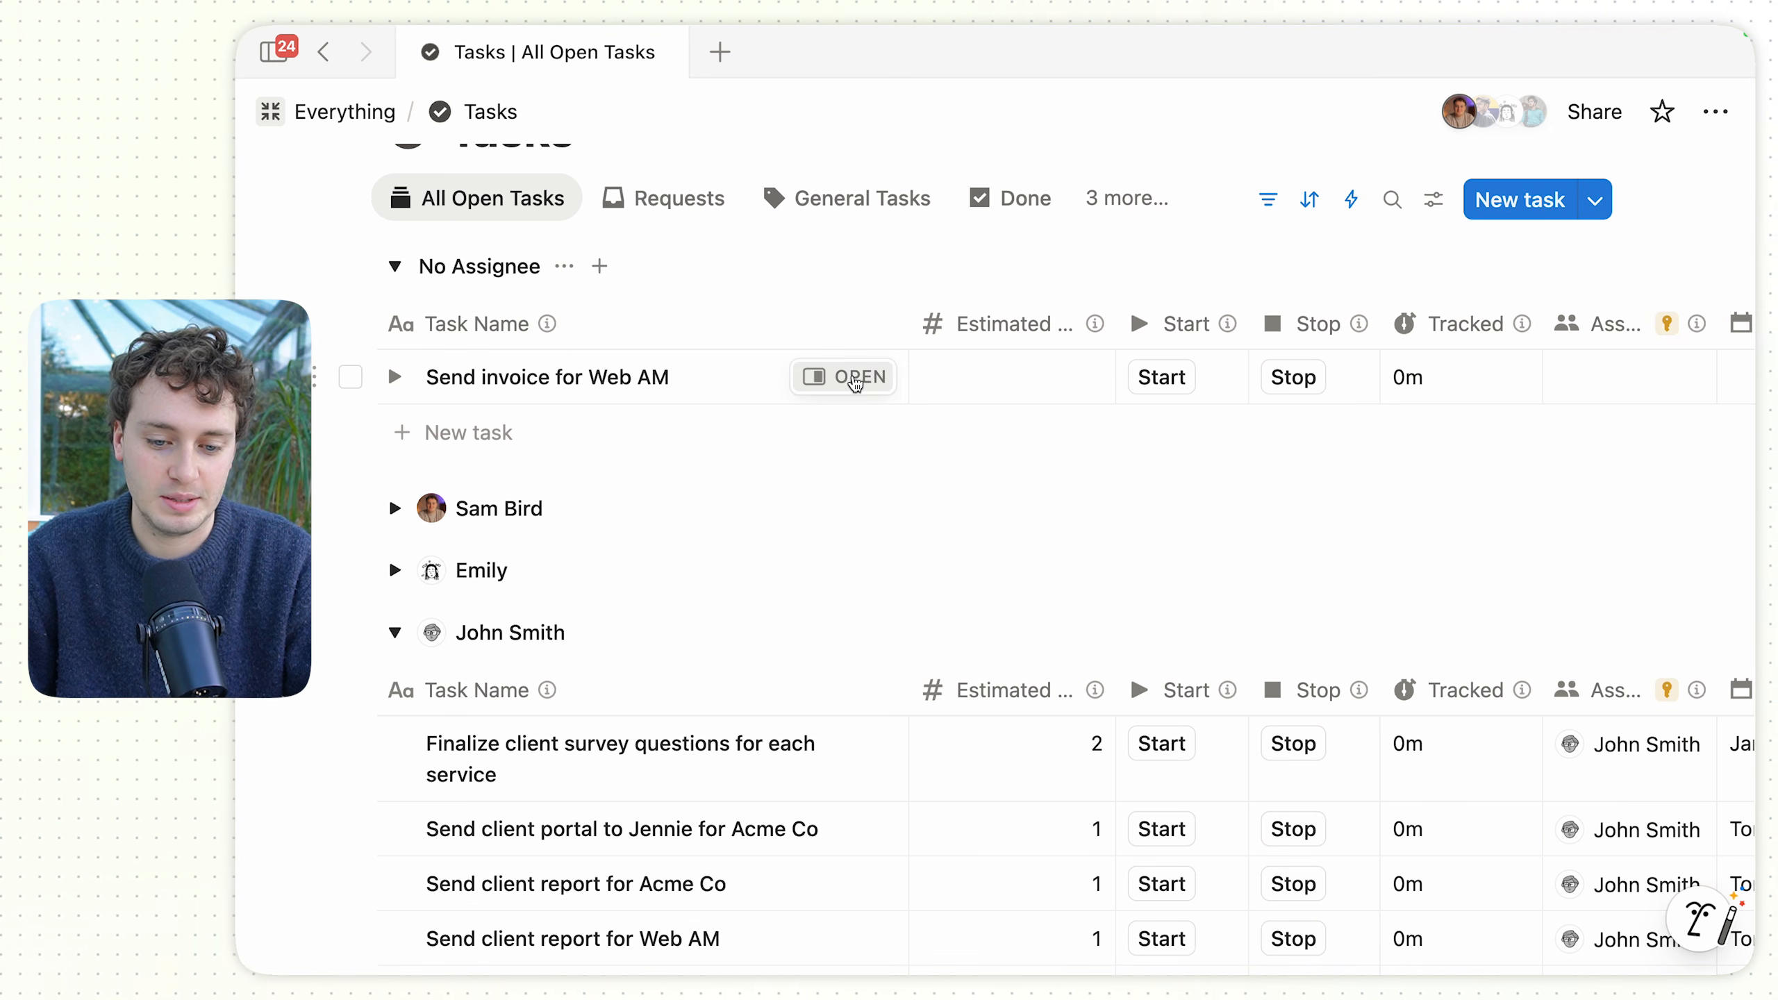
{"action": "left_click", "coordinate": [846, 379]}
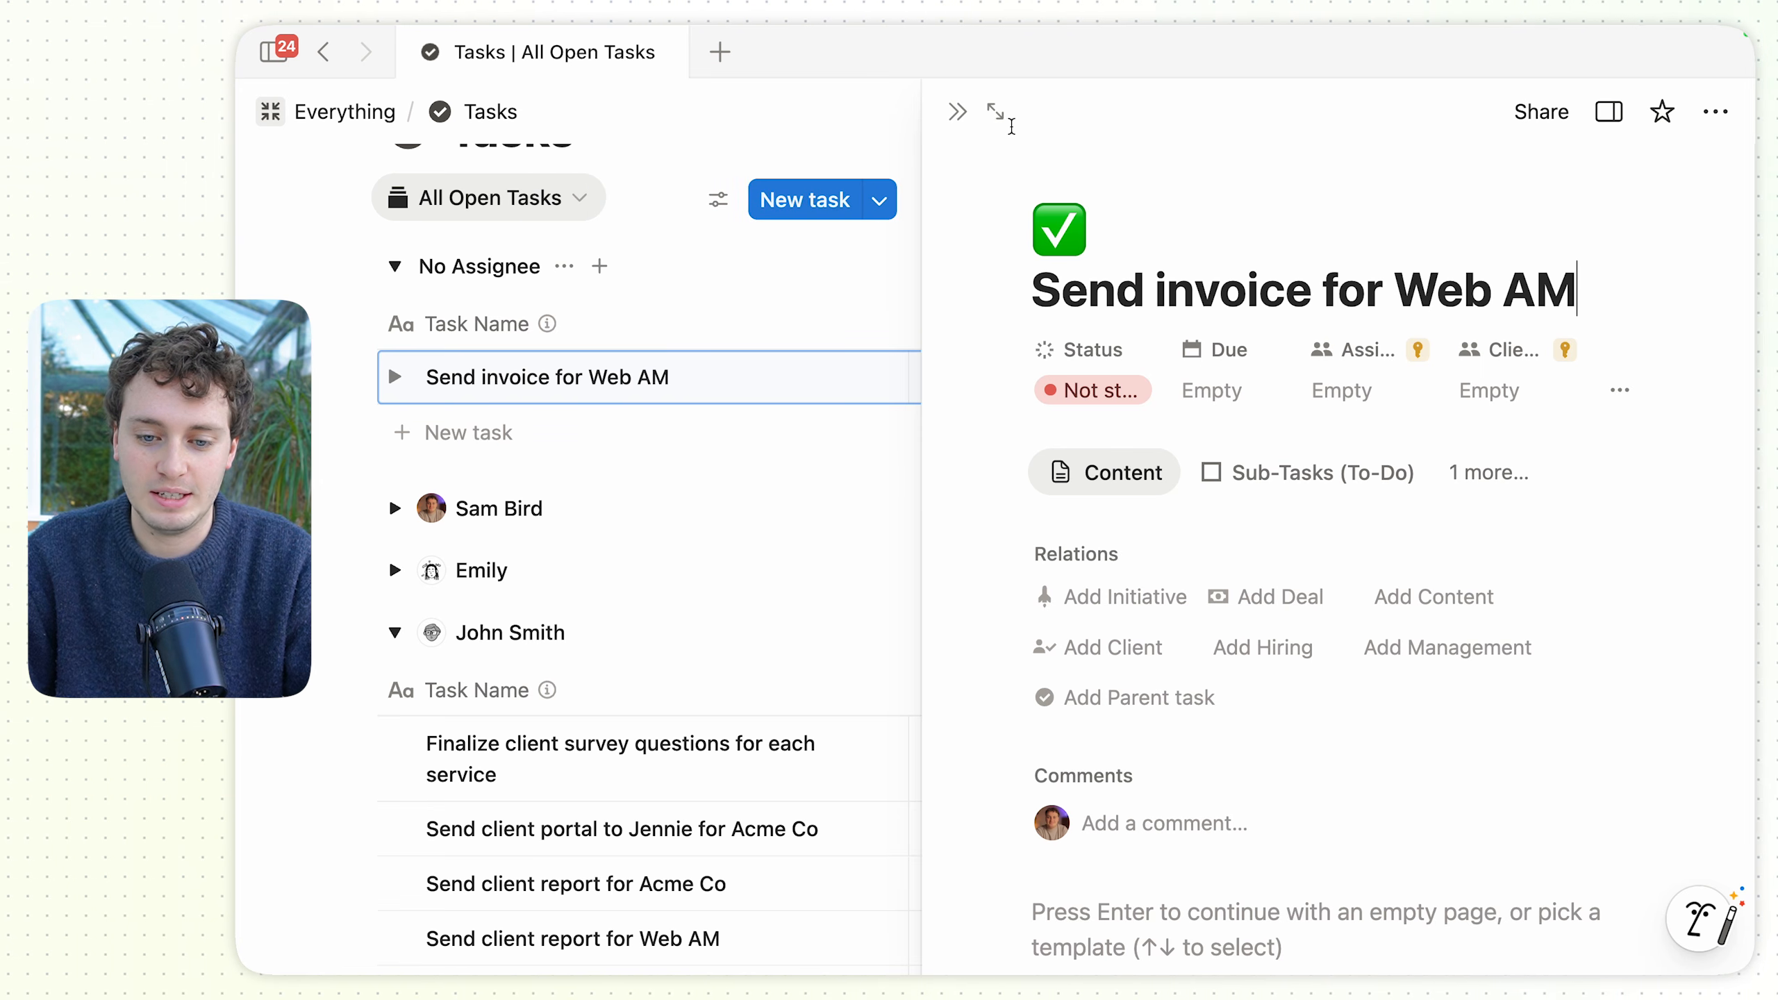
{"action": "left_click", "coordinate": [995, 112]}
{"action": "mouse_move", "coordinate": [570, 492]}
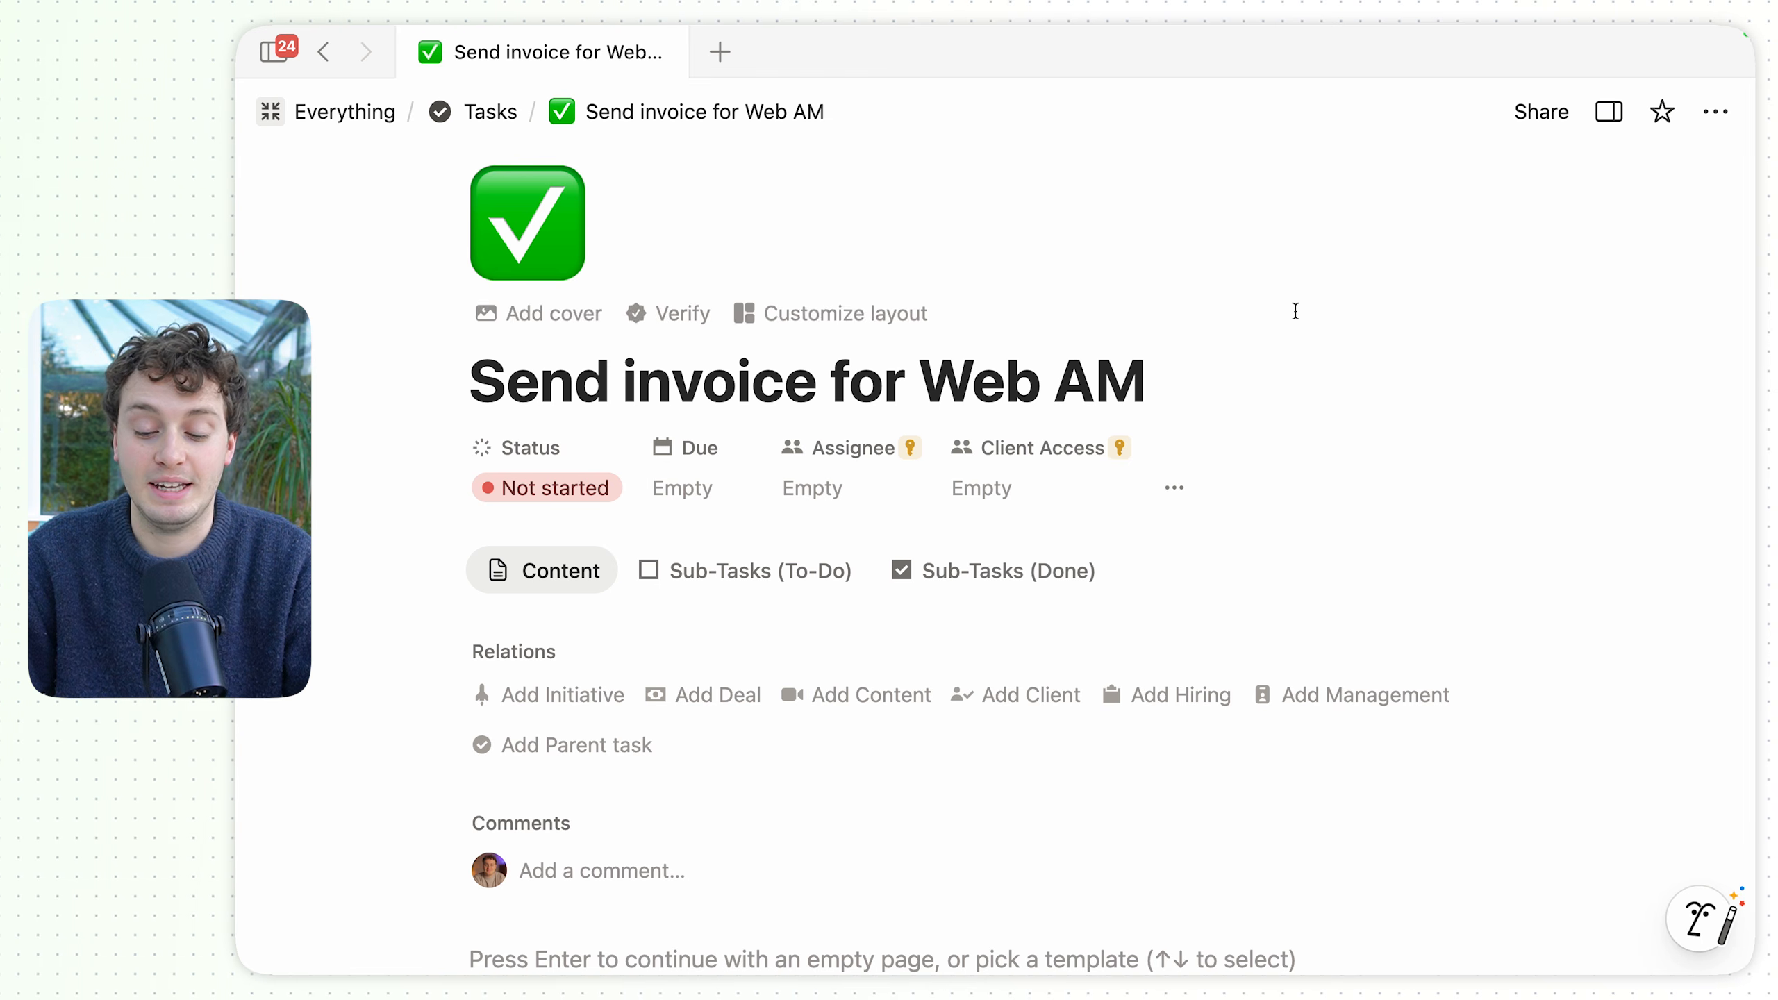
Show the task's full property details, examine Estimated Hours under Time-Tracking, and inspect the Estimate formula, closing it unchanged.
{"action": "left_click", "coordinate": [1174, 487]}
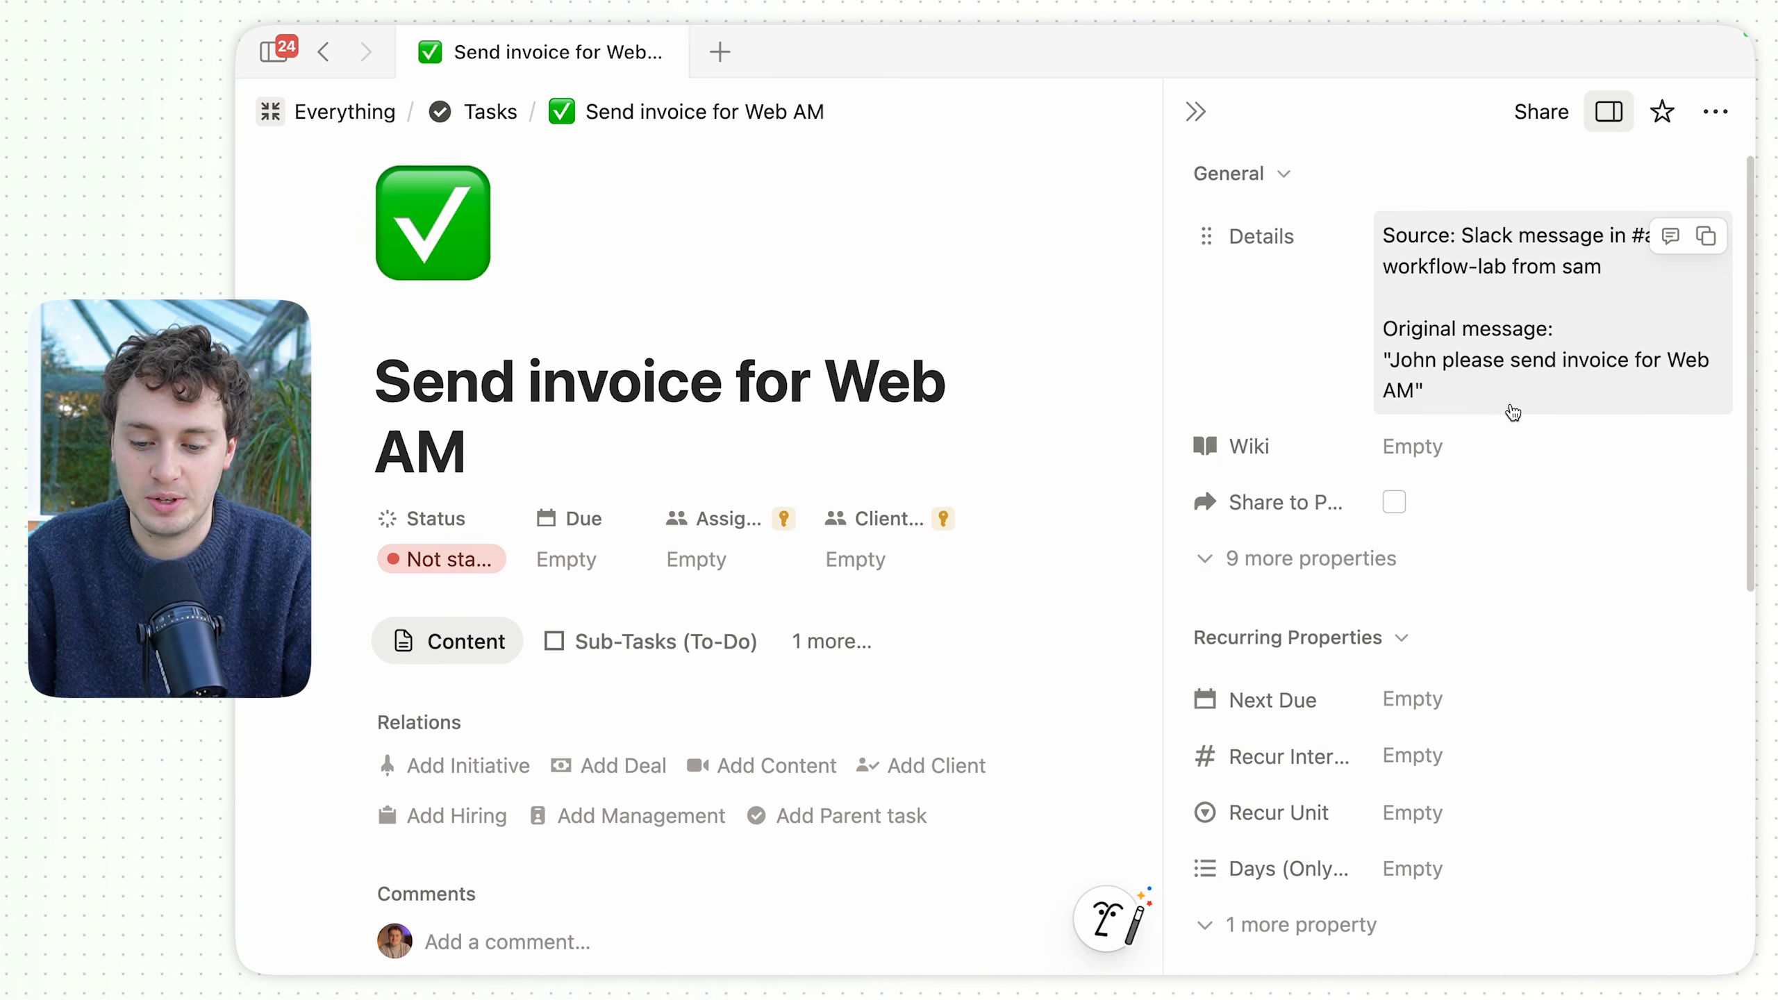
{"action": "scroll", "coordinate": [1510, 412], "scroll_direction": "down", "scroll_amount": 10}
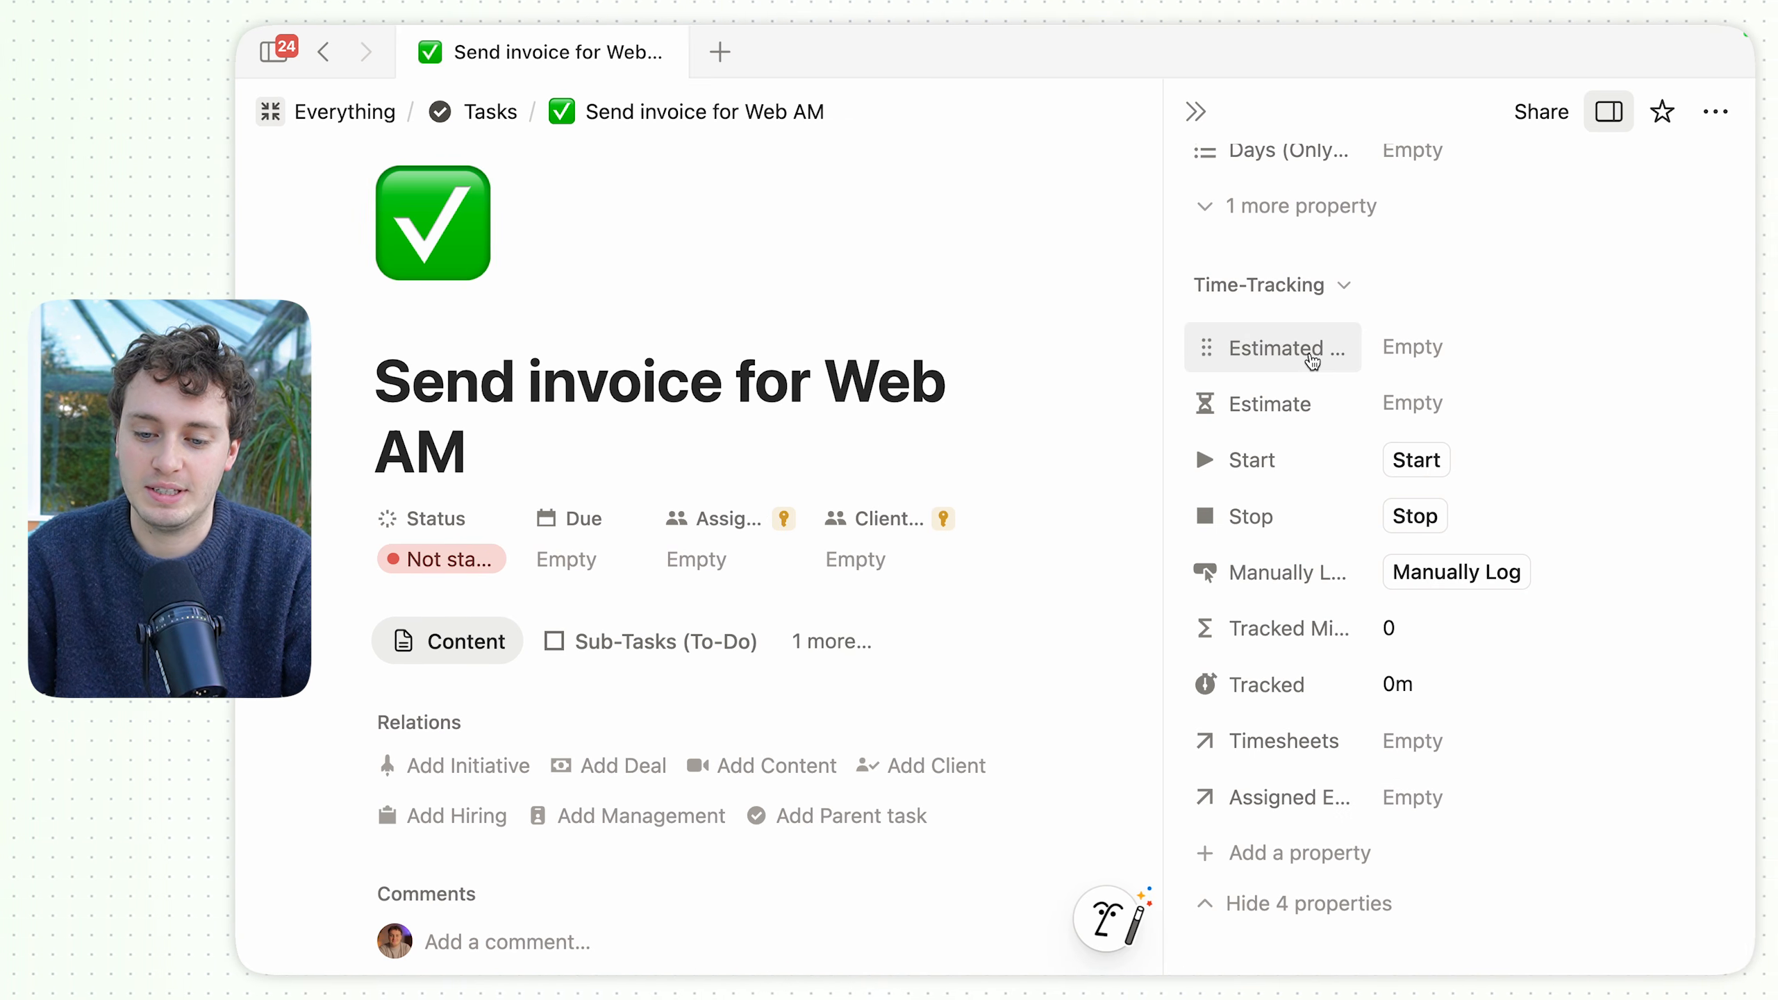
{"action": "left_click", "coordinate": [1437, 349]}
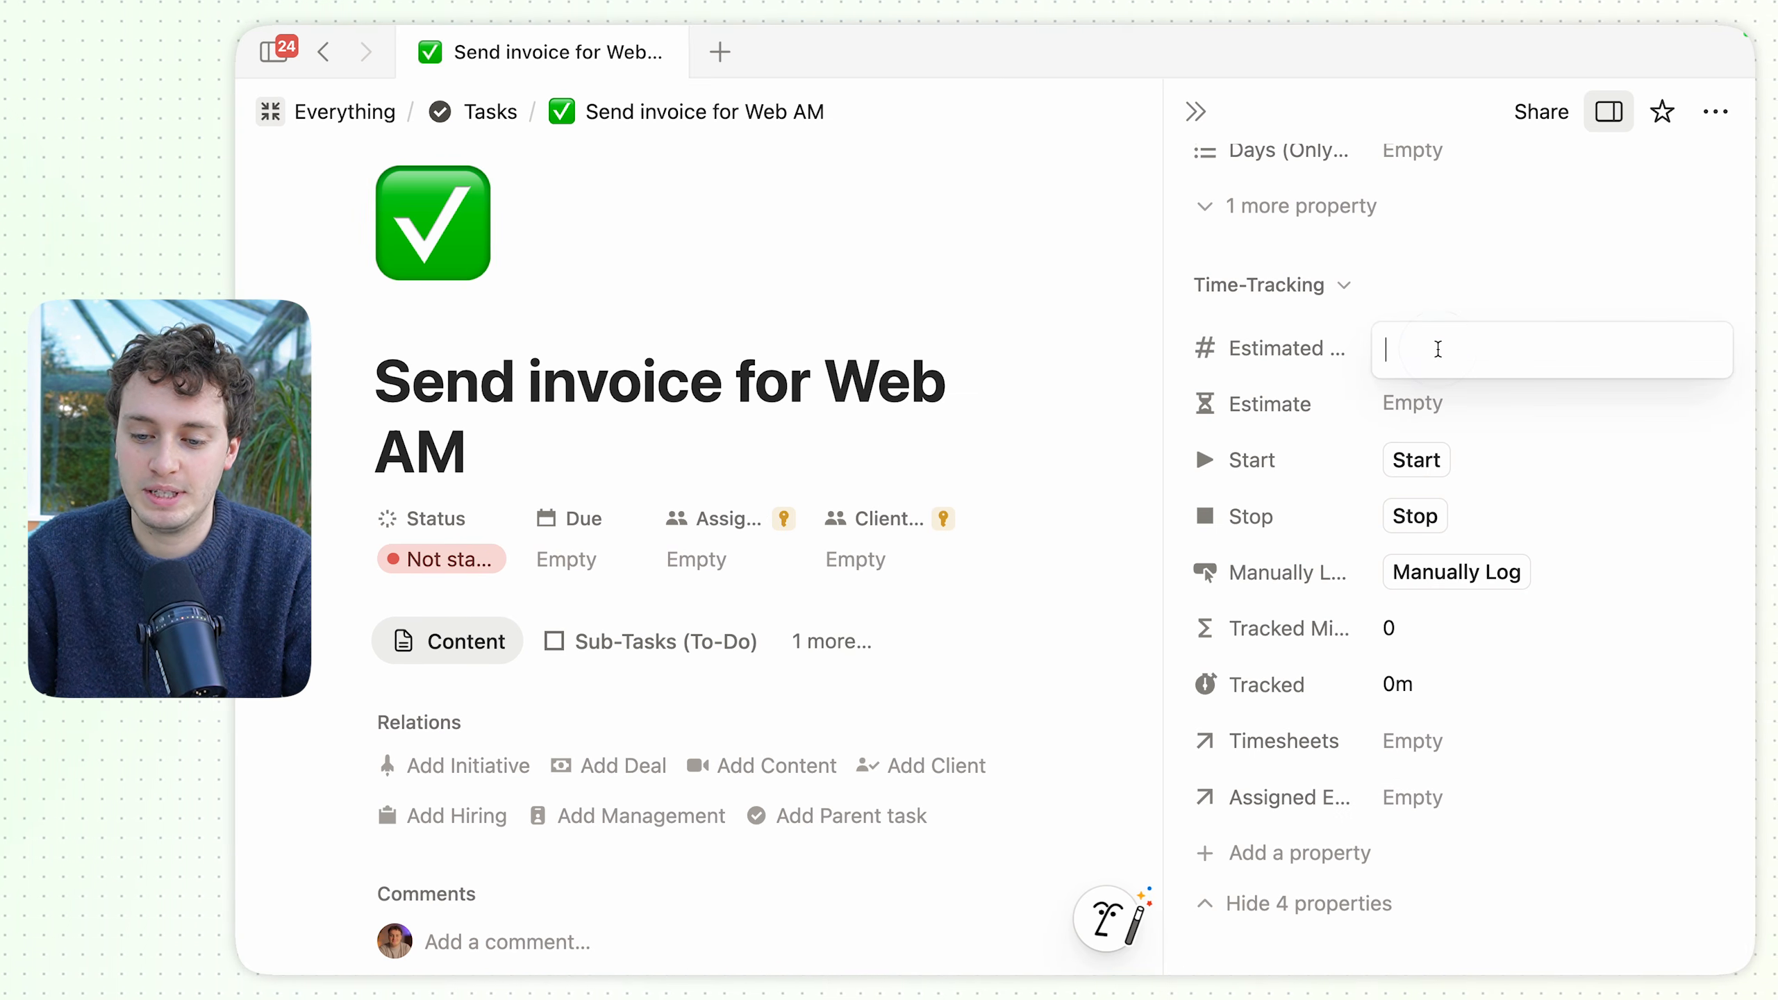
{"action": "left_click", "coordinate": [1274, 349]}
{"action": "mouse_move", "coordinate": [1299, 414]}
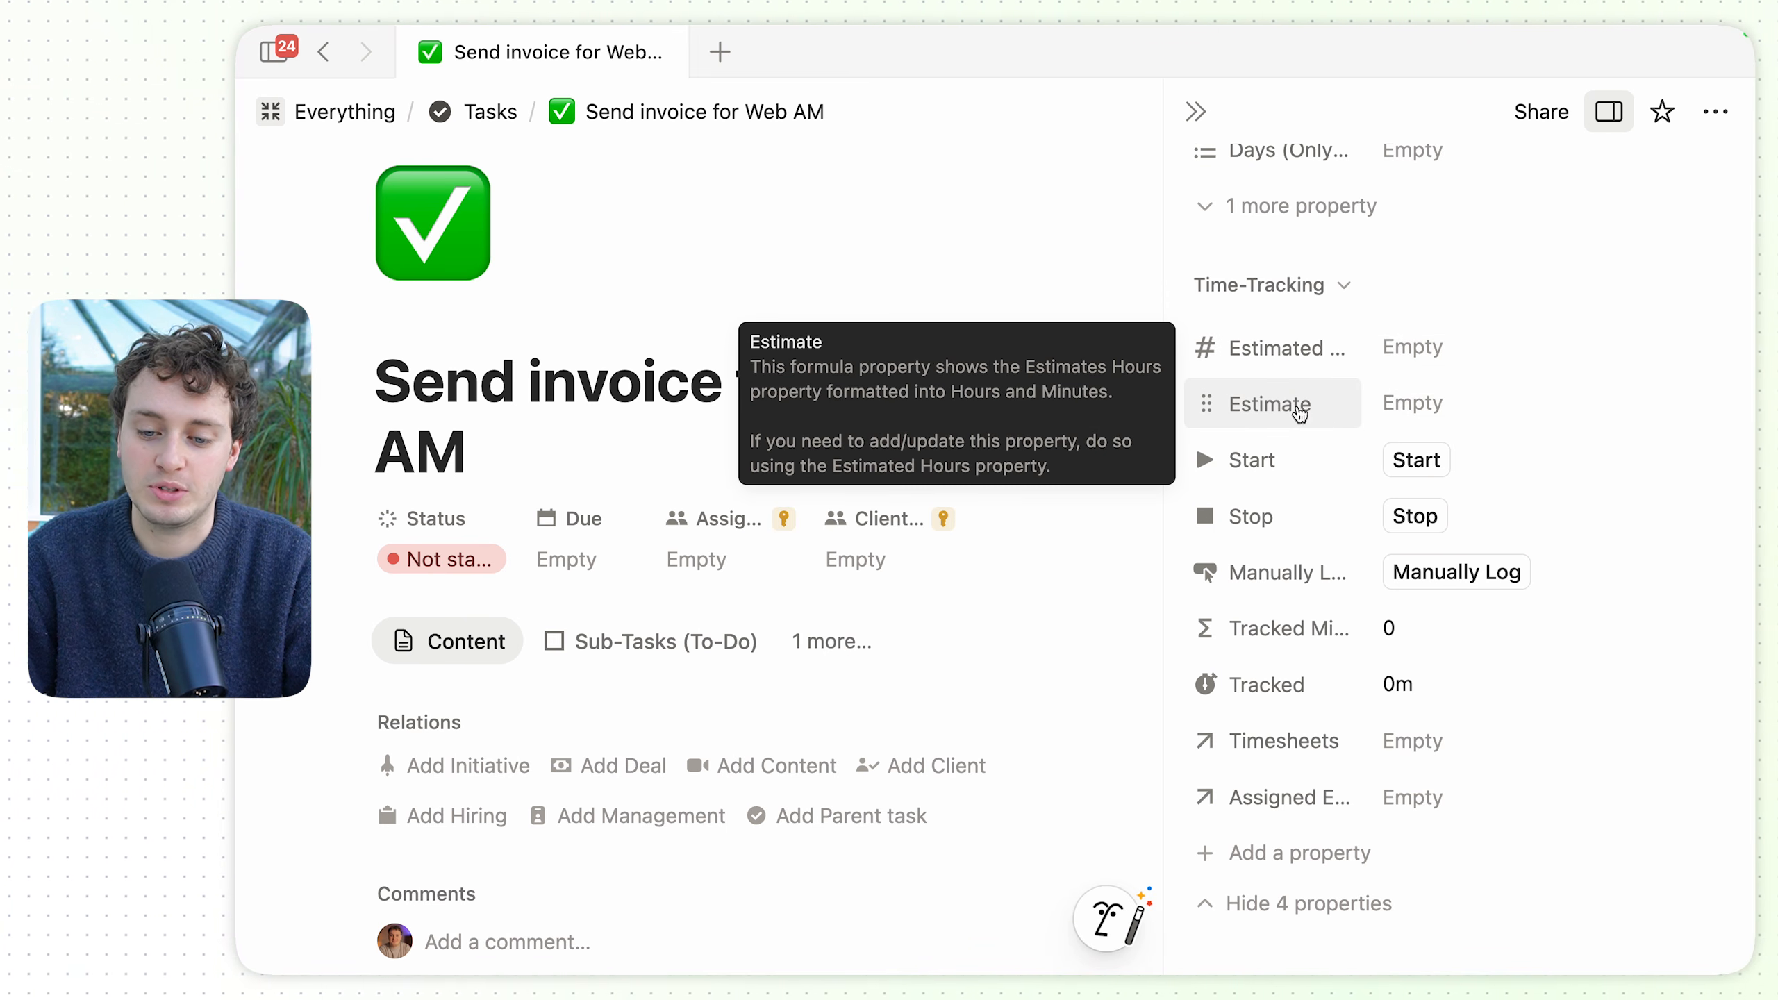
{"action": "left_click", "coordinate": [1433, 403]}
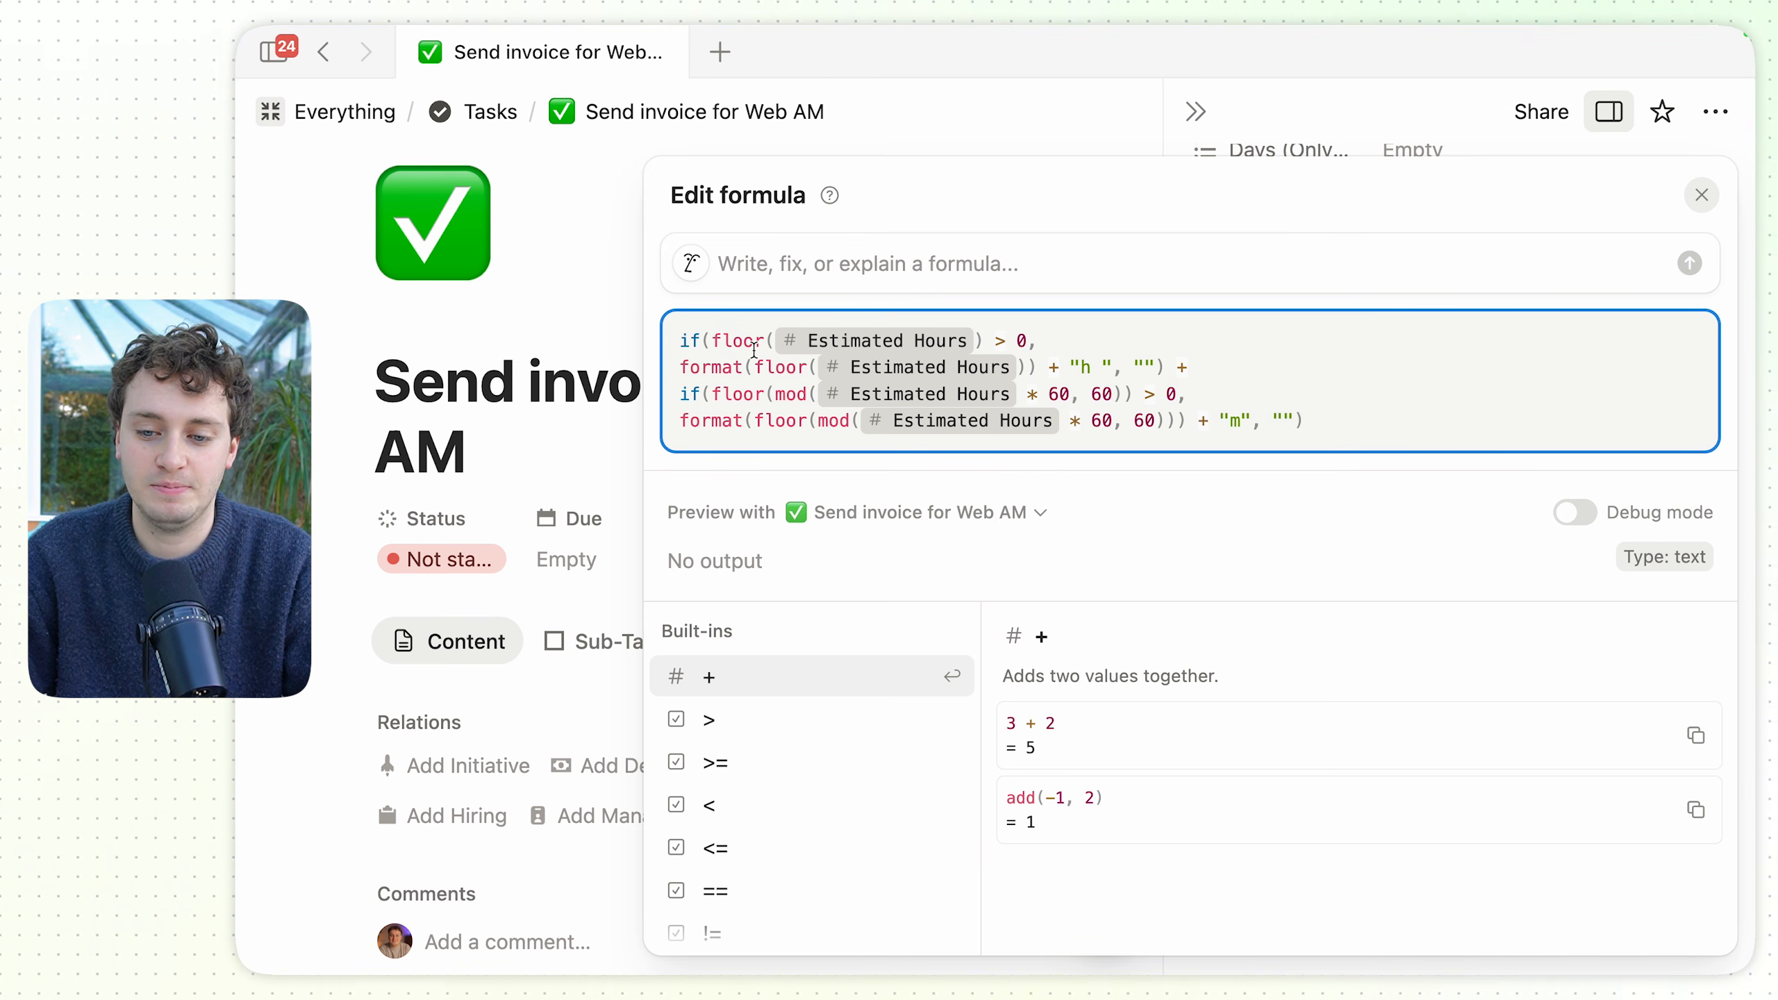
{"action": "left_click", "coordinate": [1479, 139]}
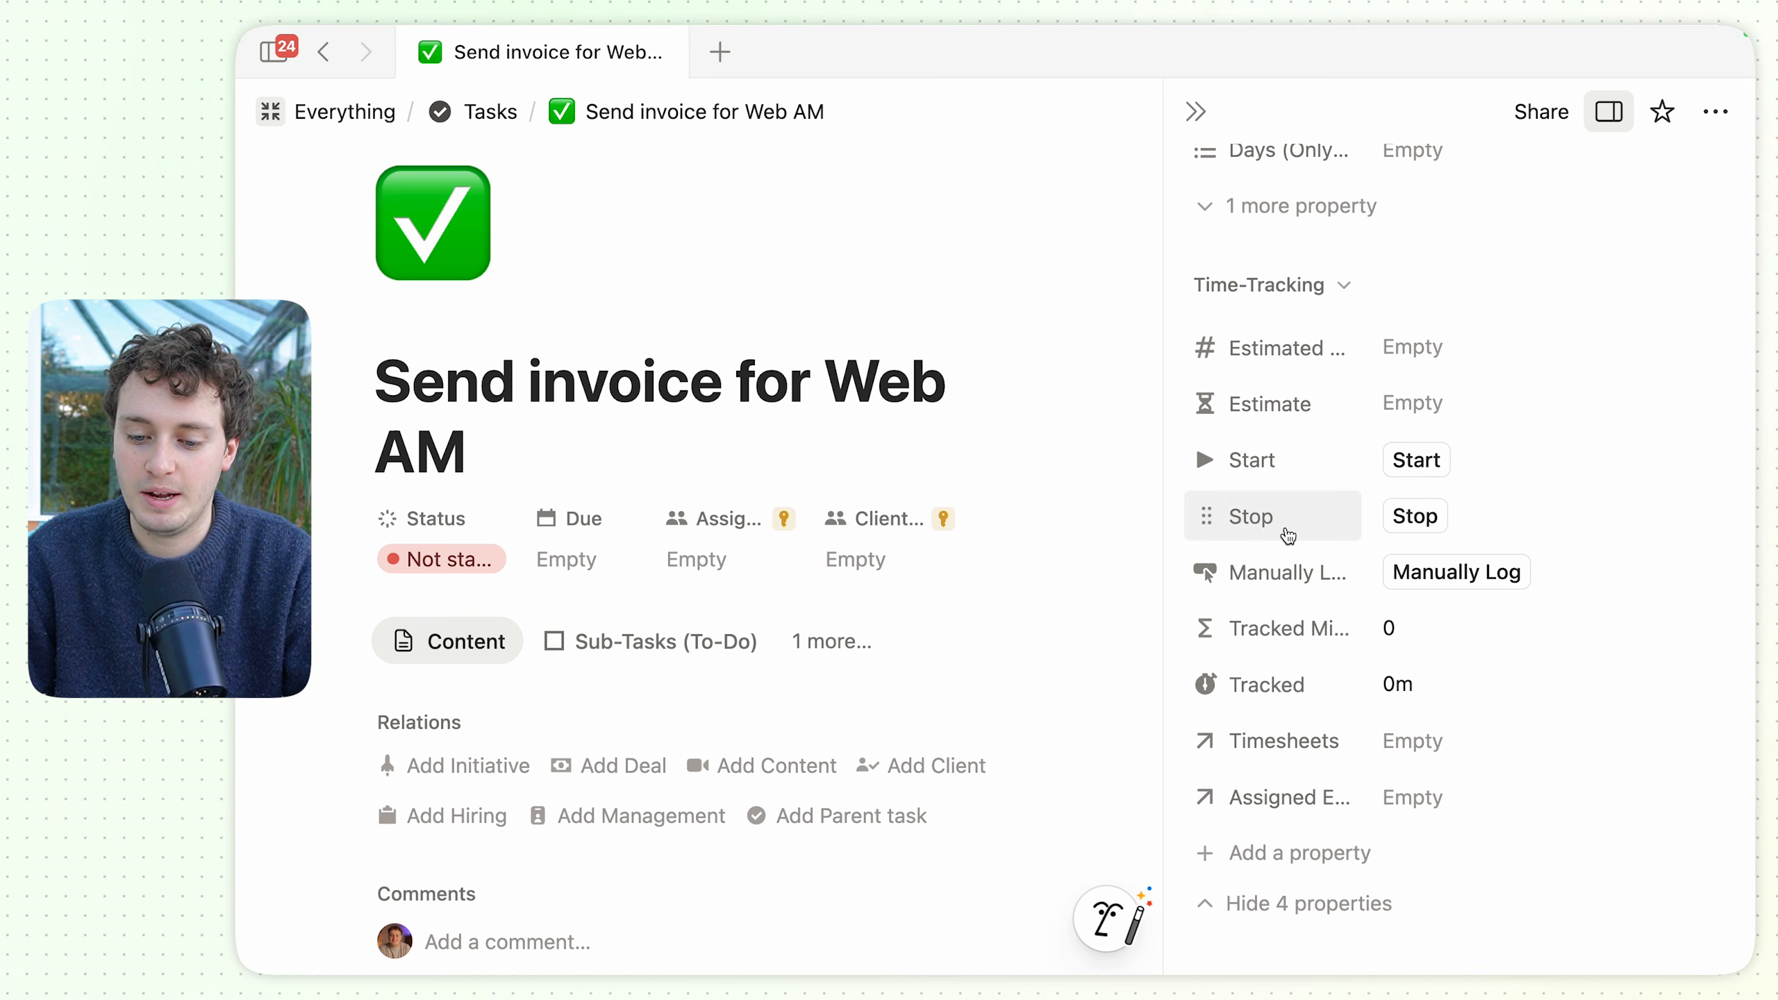
Review the Time-Tracking properties and inspect the Assigned Employee property's relation settings, closing them unchanged.
{"action": "mouse_move", "coordinate": [1288, 535]}
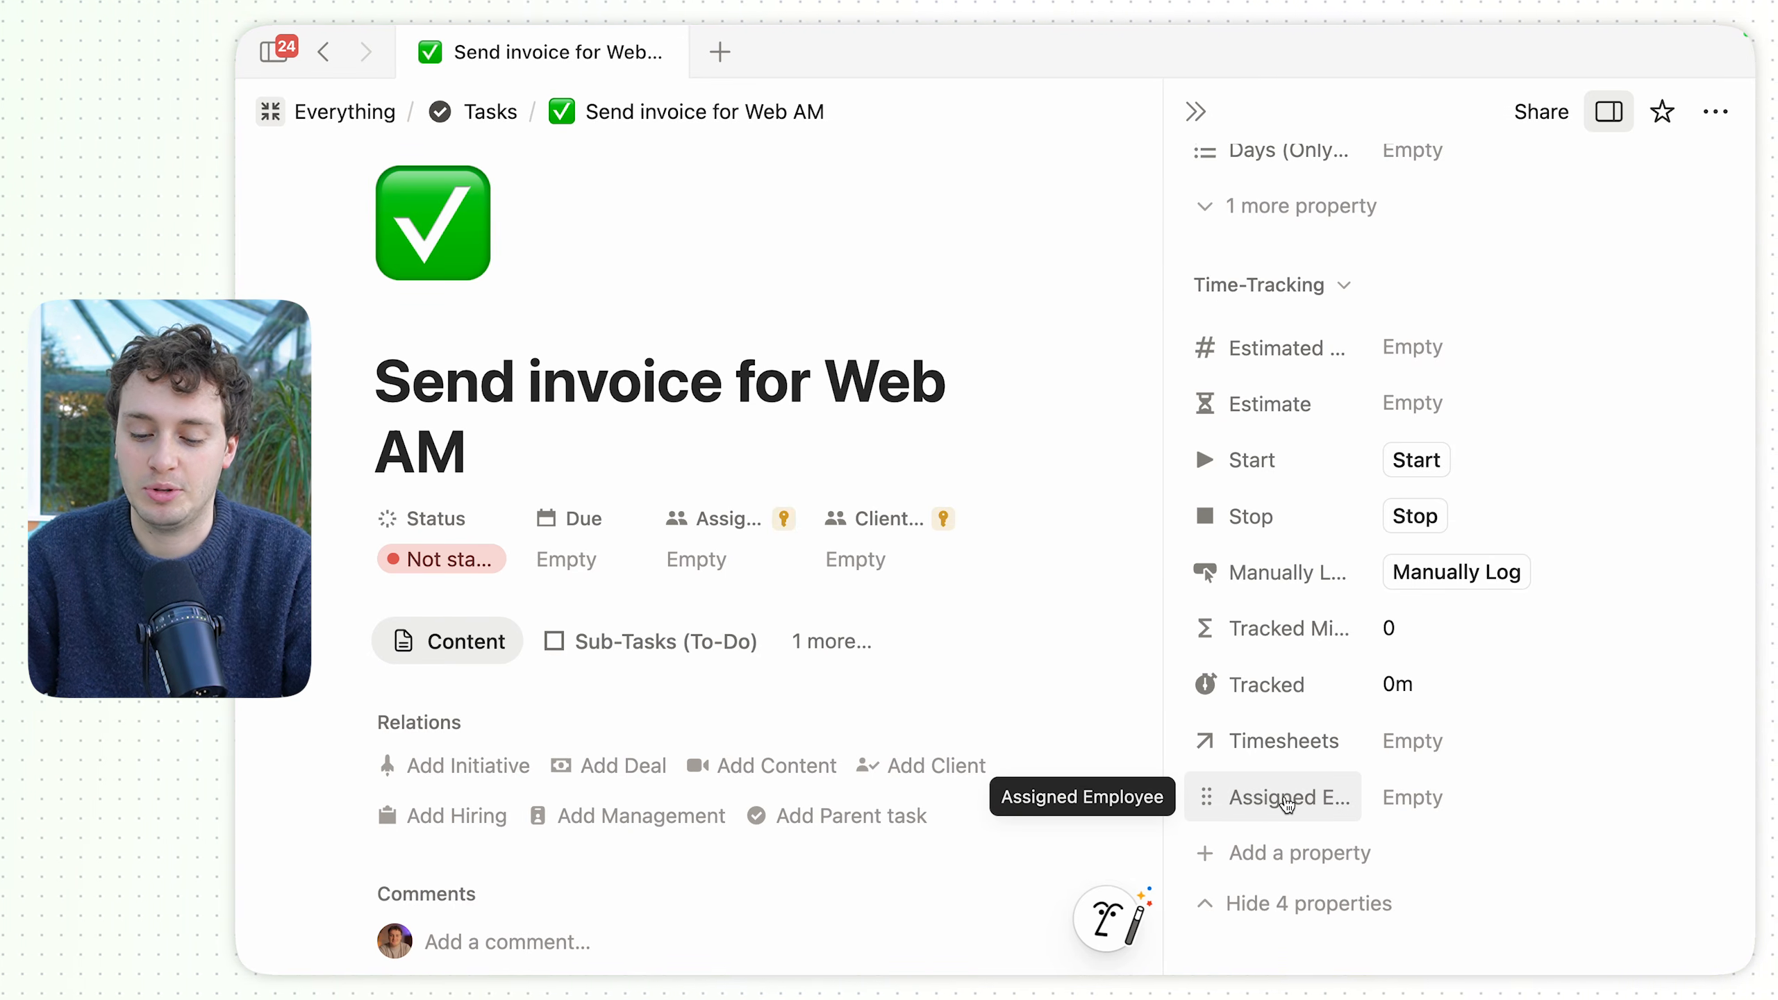
{"action": "left_click", "coordinate": [1286, 798]}
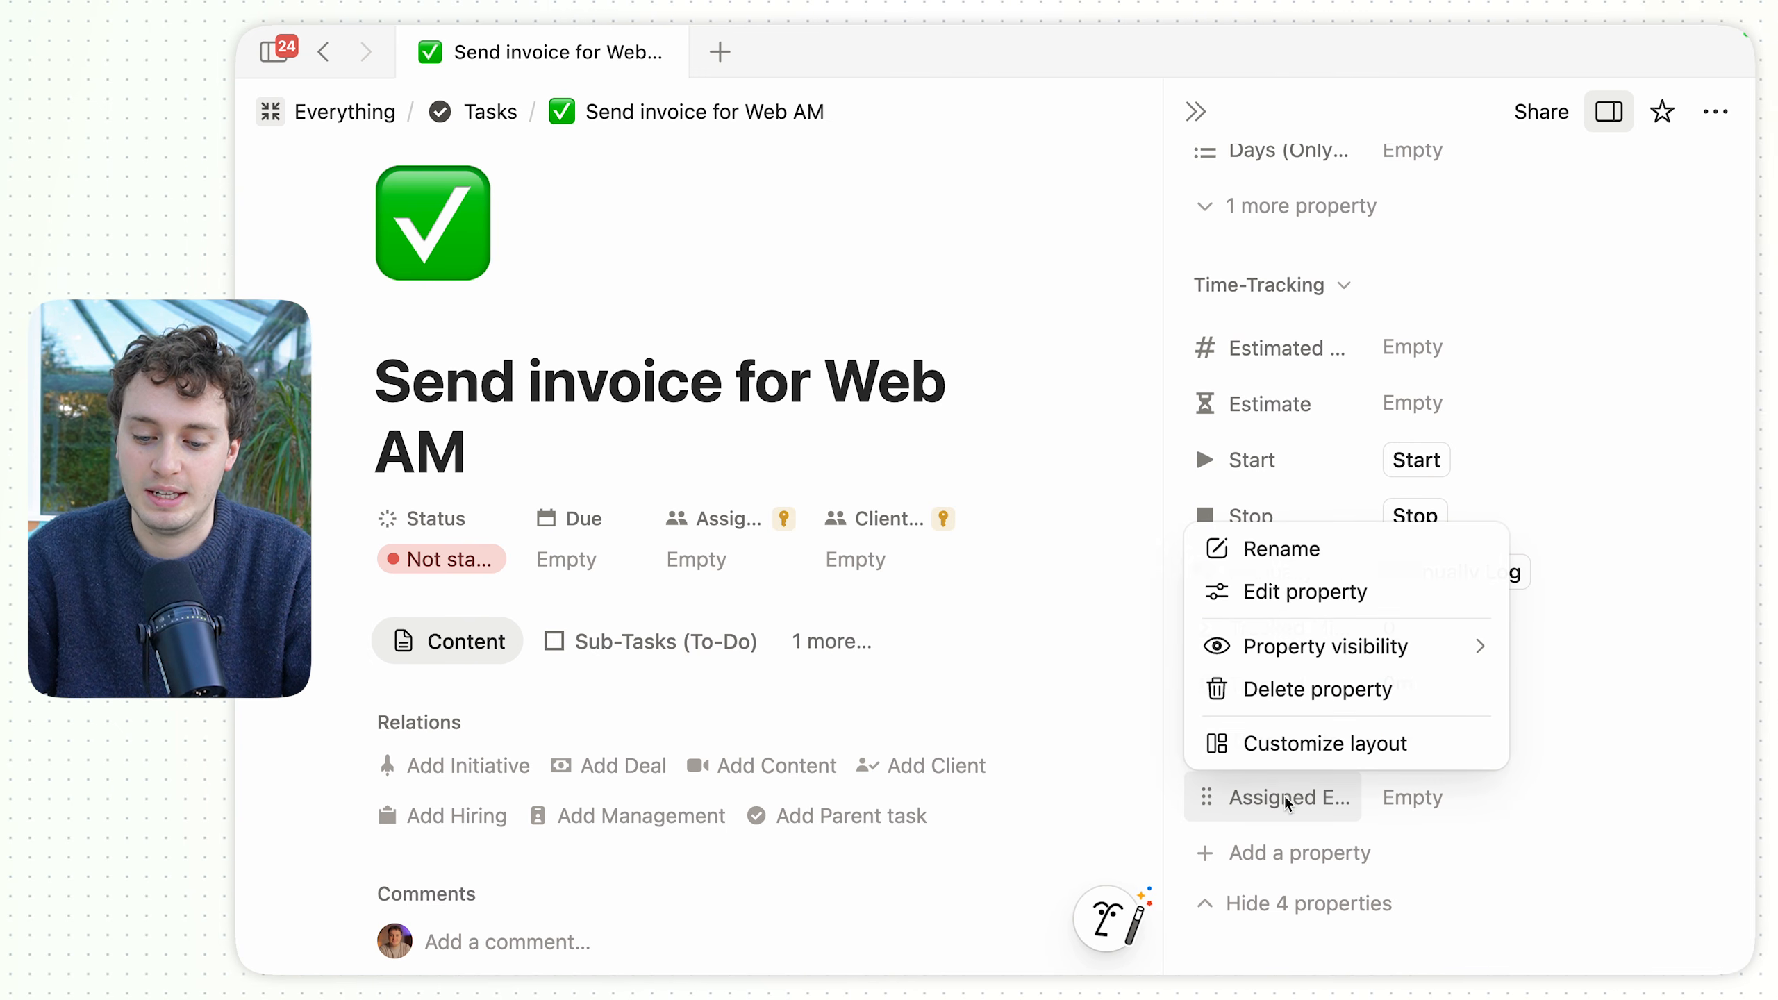
{"action": "left_click", "coordinate": [1329, 597]}
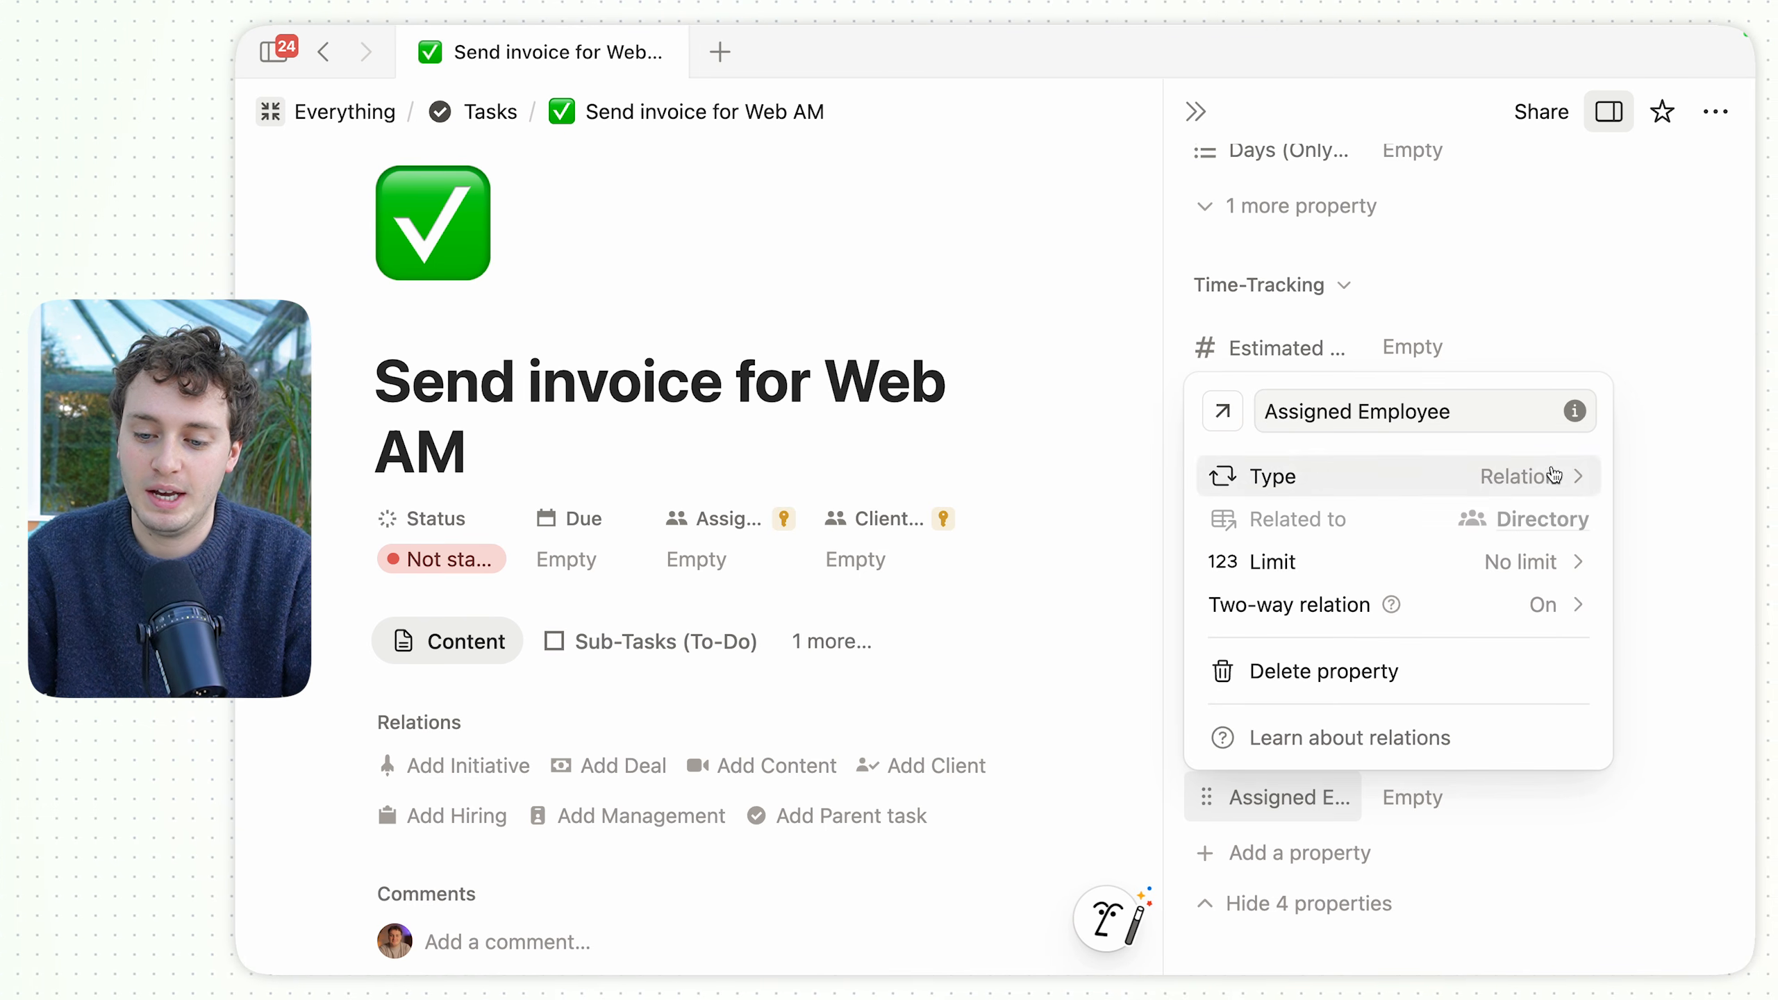
{"action": "mouse_move", "coordinate": [1511, 521]}
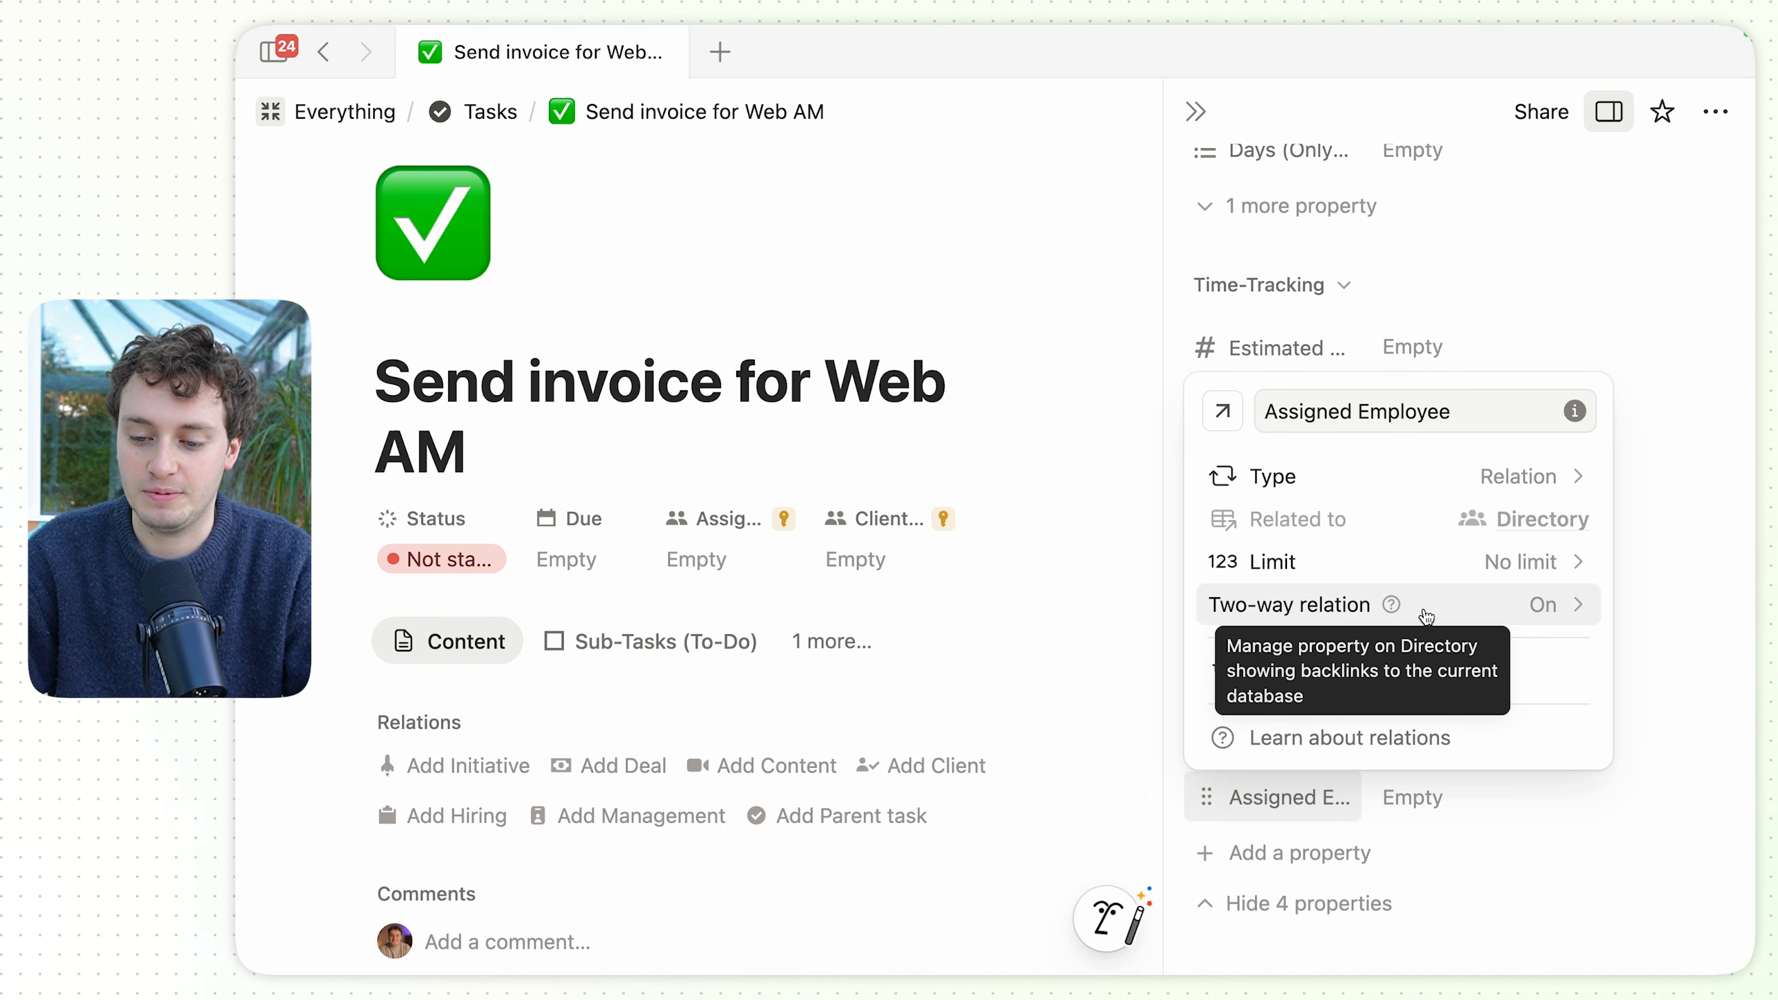
{"action": "left_click", "coordinate": [1694, 473]}
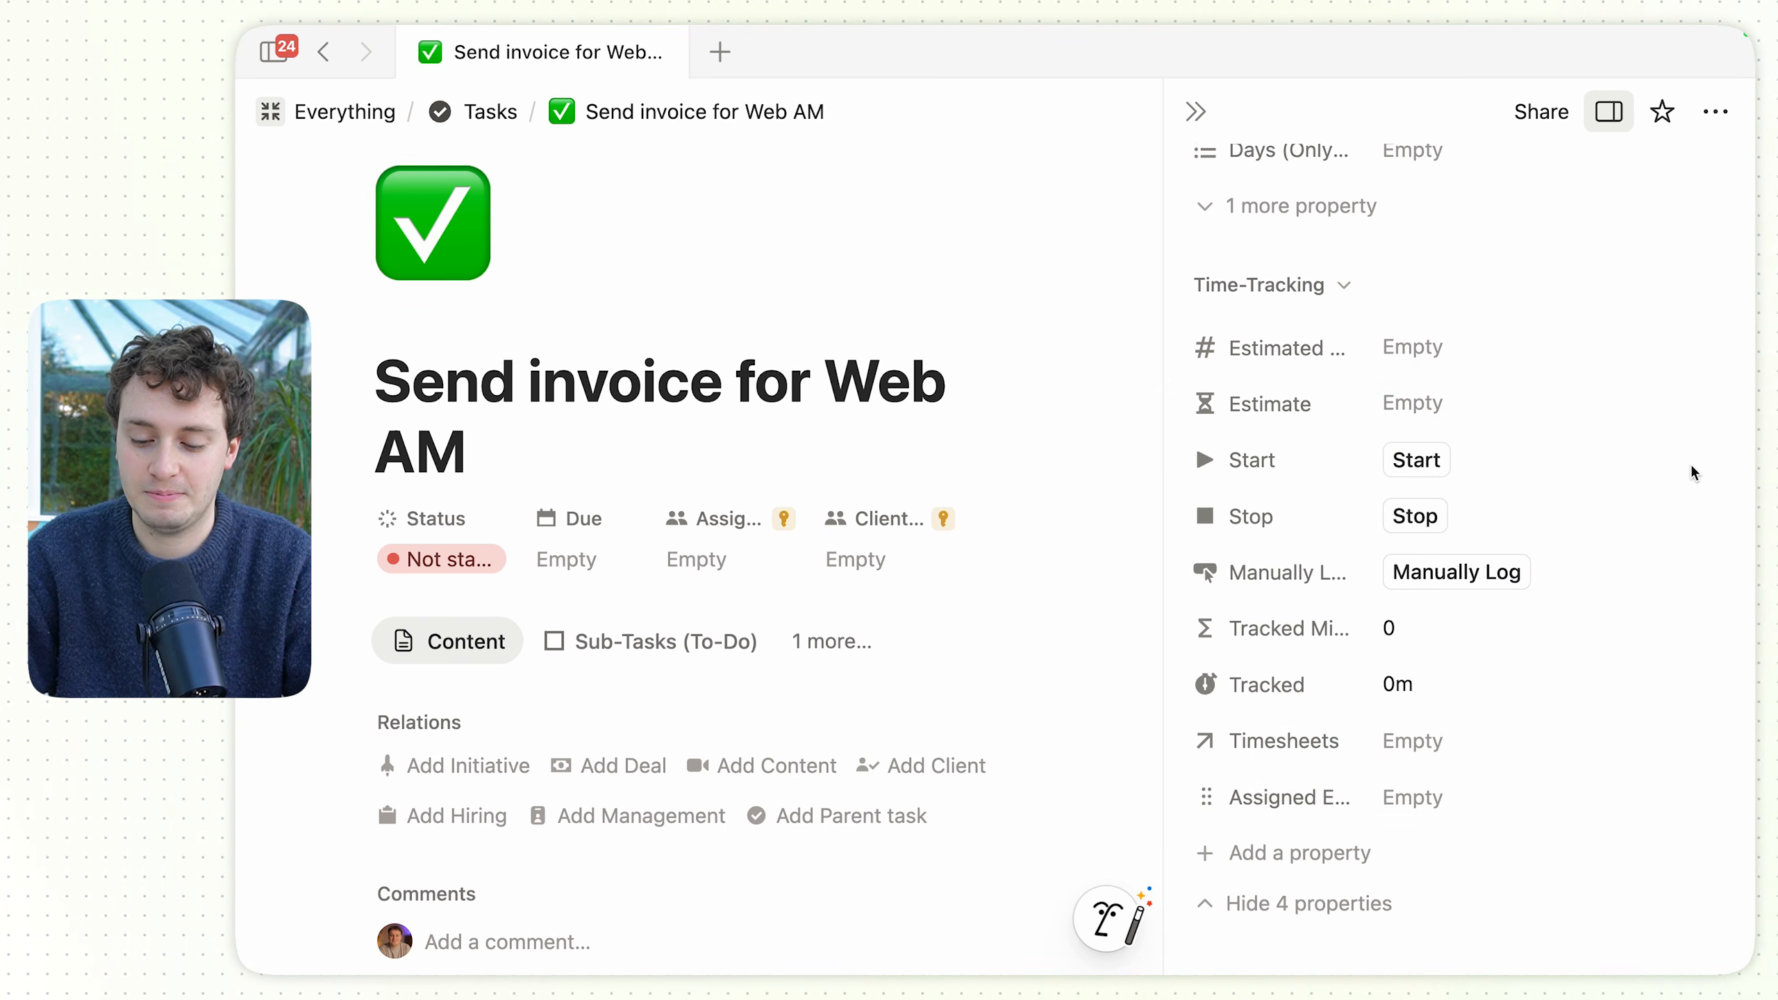
Open the Directory database of employees.
{"action": "mouse_move", "coordinate": [273, 52]}
{"action": "left_click", "coordinate": [377, 689]}
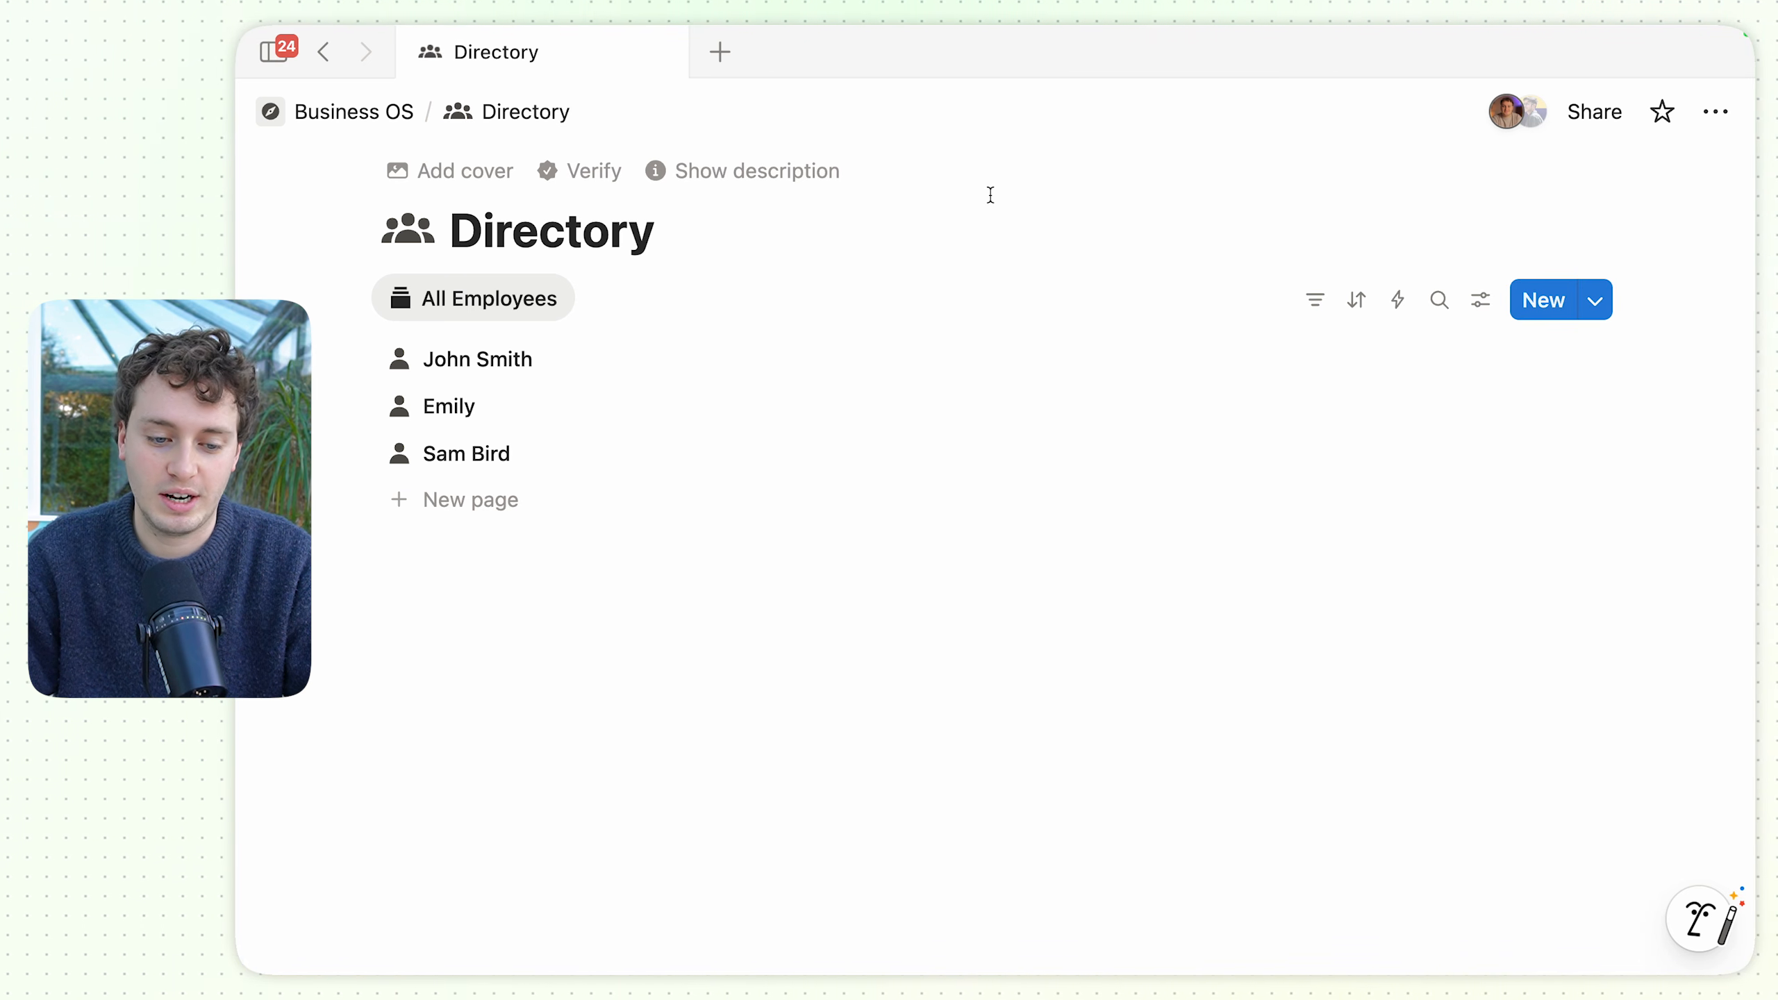
Open the first employee listed in the Directory as a full page and show all of its property details.
{"action": "left_click", "coordinate": [468, 359]}
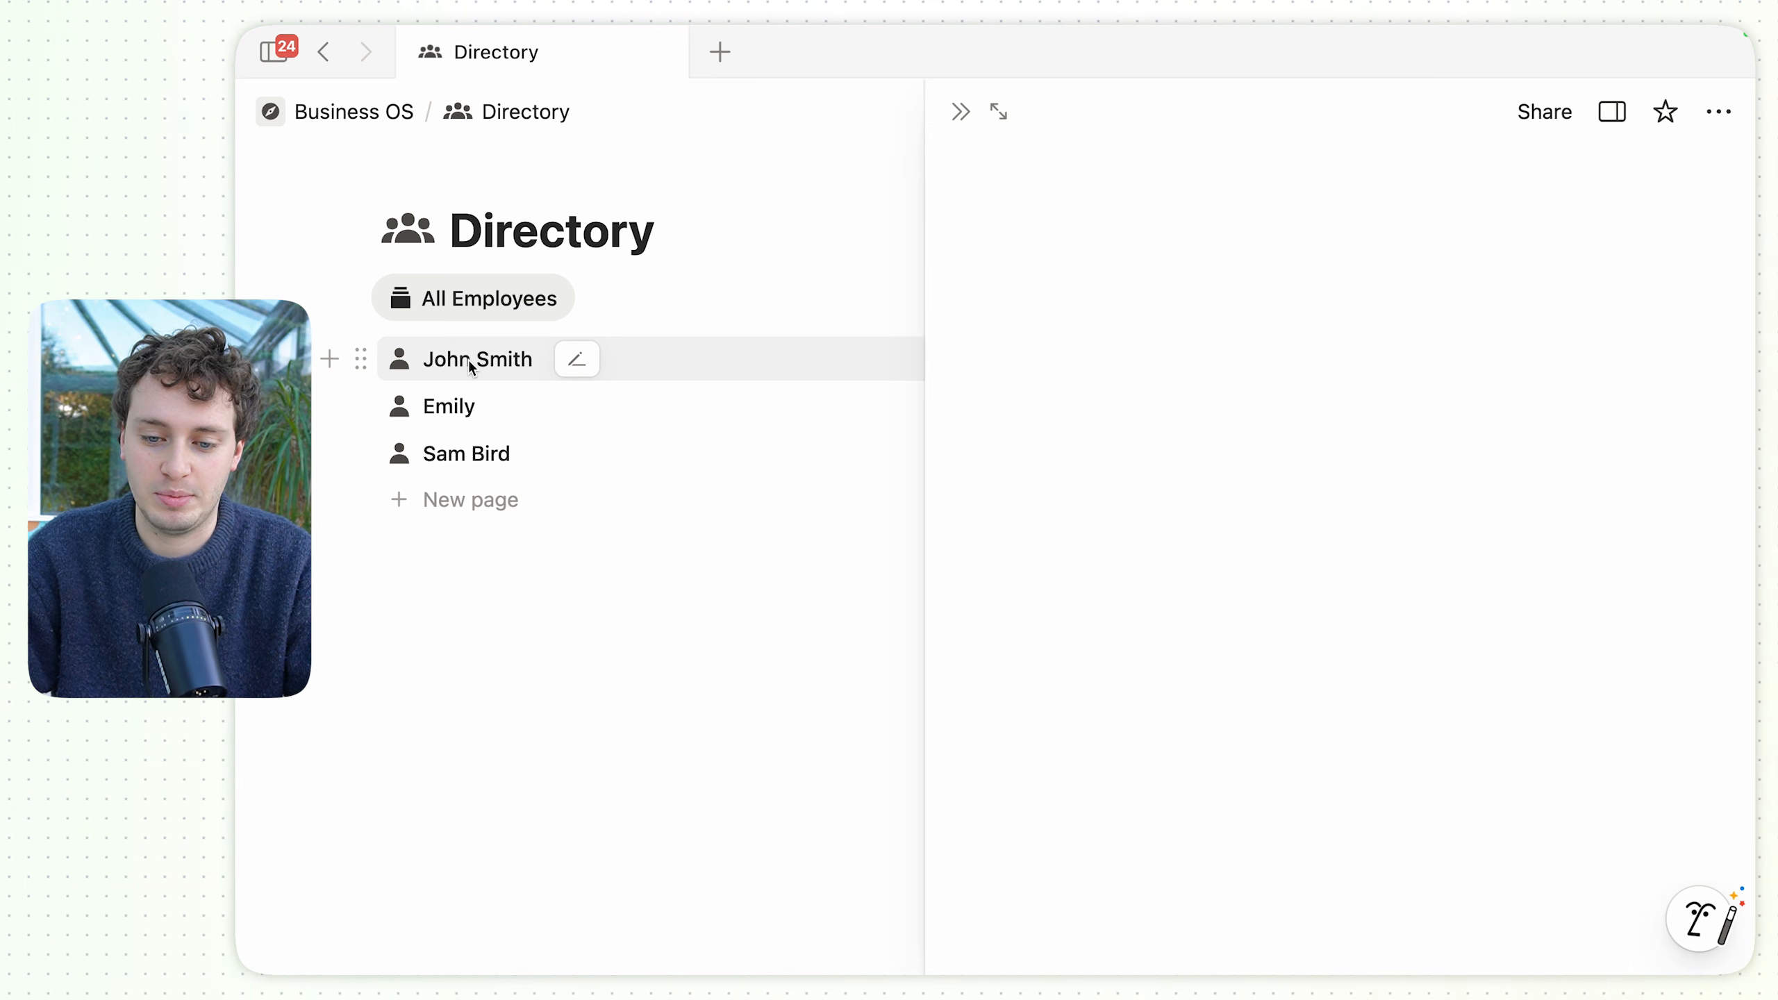
{"action": "left_click", "coordinate": [994, 109]}
{"action": "scroll", "coordinate": [912, 290], "scroll_direction": "down", "scroll_amount": 5}
{"action": "scroll", "coordinate": [916, 278], "scroll_direction": "up", "scroll_amount": 4}
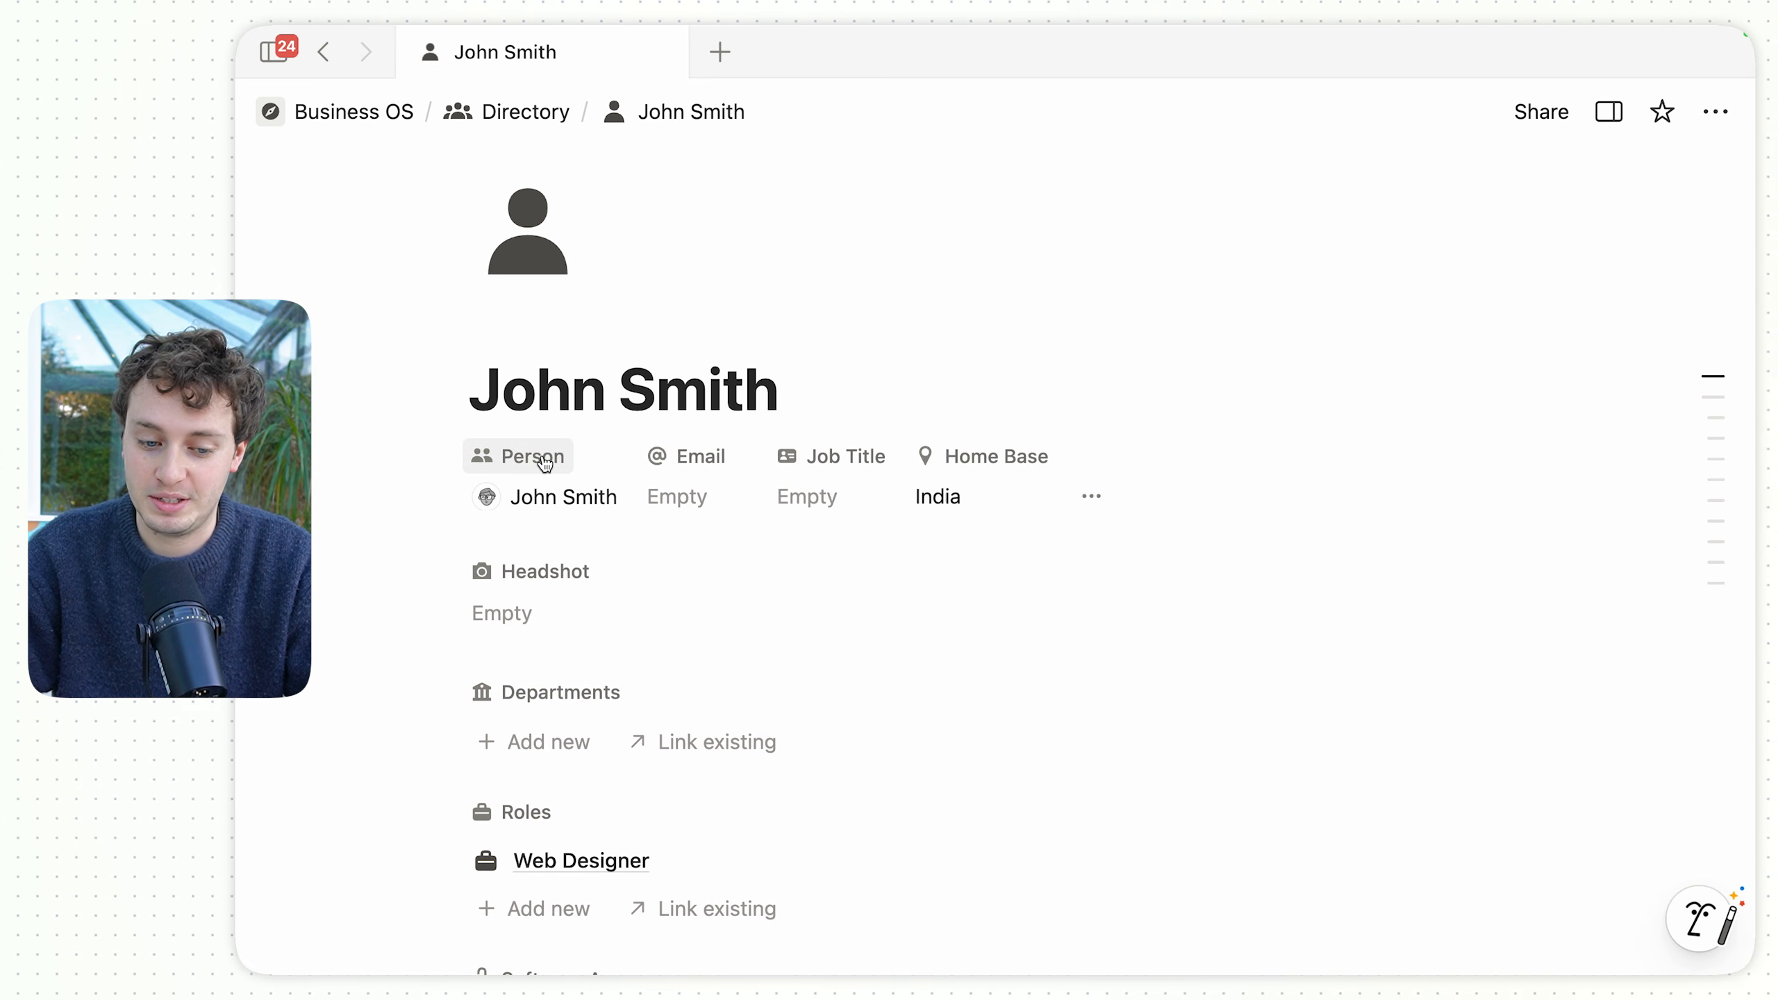
{"action": "left_click", "coordinate": [1090, 496]}
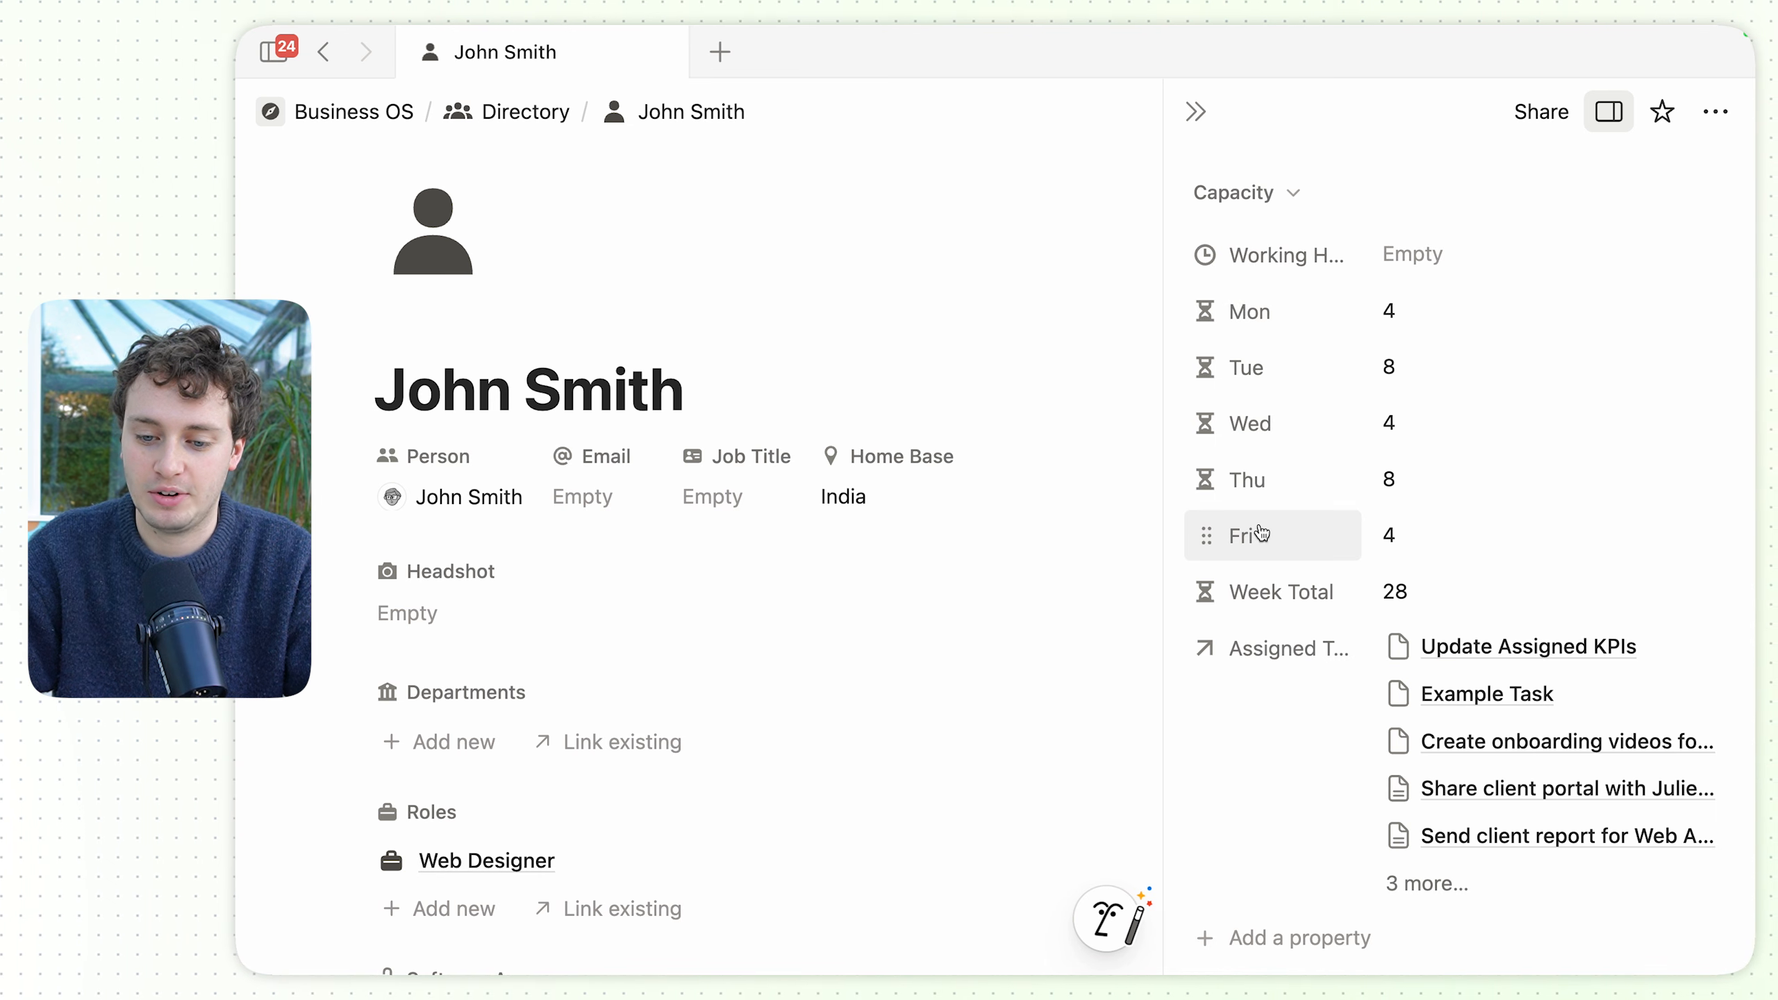
Inspect the Mon hours value and the Week Total formula under Capacity, closing both unchanged.
{"action": "left_click", "coordinate": [1441, 308]}
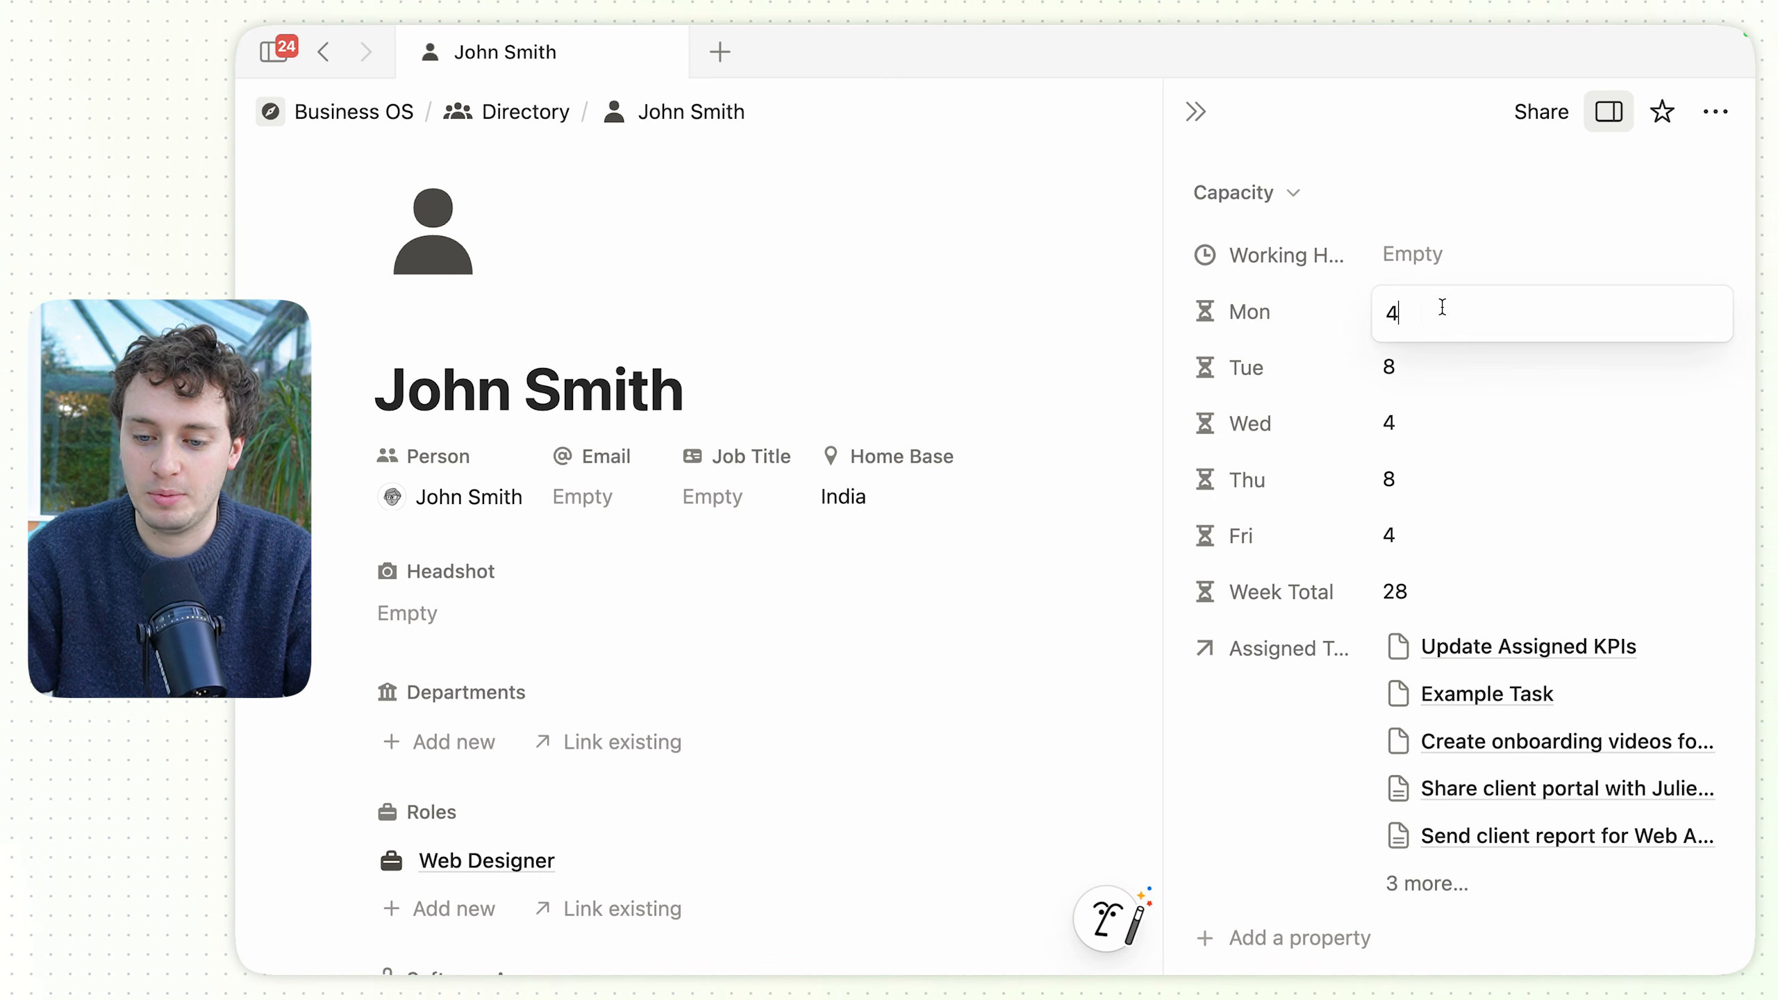
{"action": "left_click", "coordinate": [1303, 358]}
{"action": "scroll", "coordinate": [1290, 470], "scroll_direction": "down", "scroll_amount": 2}
{"action": "left_click", "coordinate": [1461, 517]}
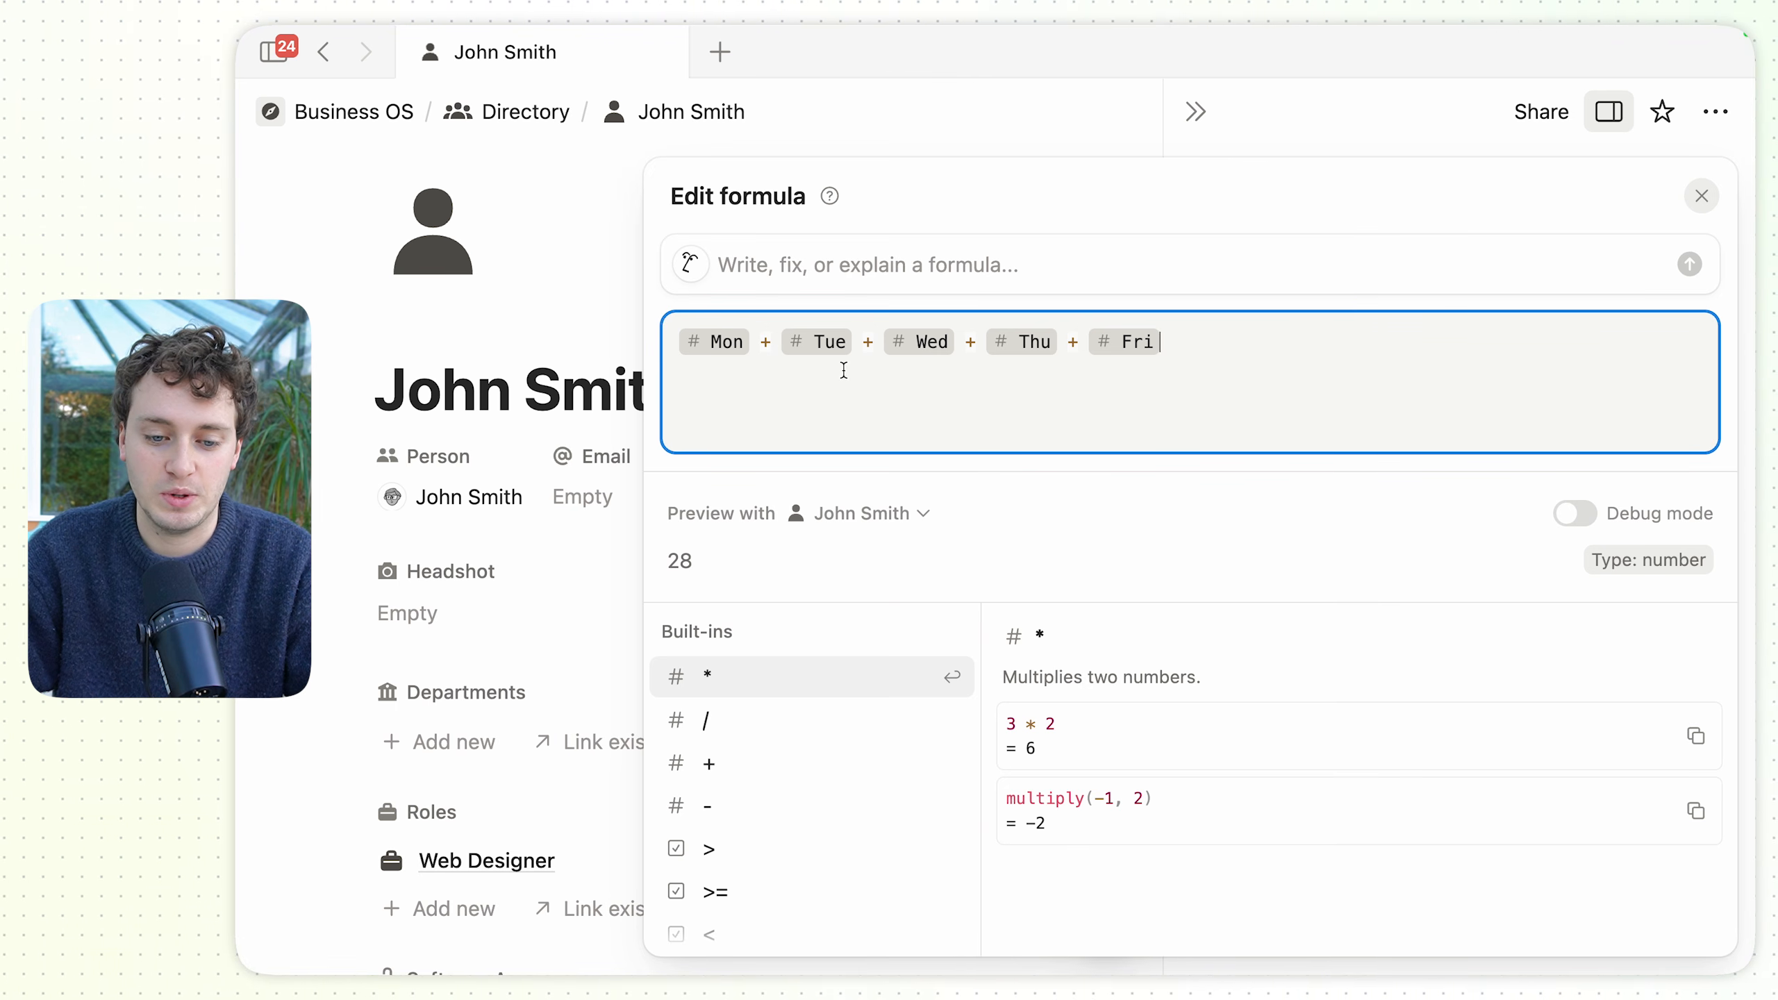
{"action": "left_click", "coordinate": [1447, 127]}
{"action": "scroll", "coordinate": [1287, 434], "scroll_direction": "down", "scroll_amount": 2}
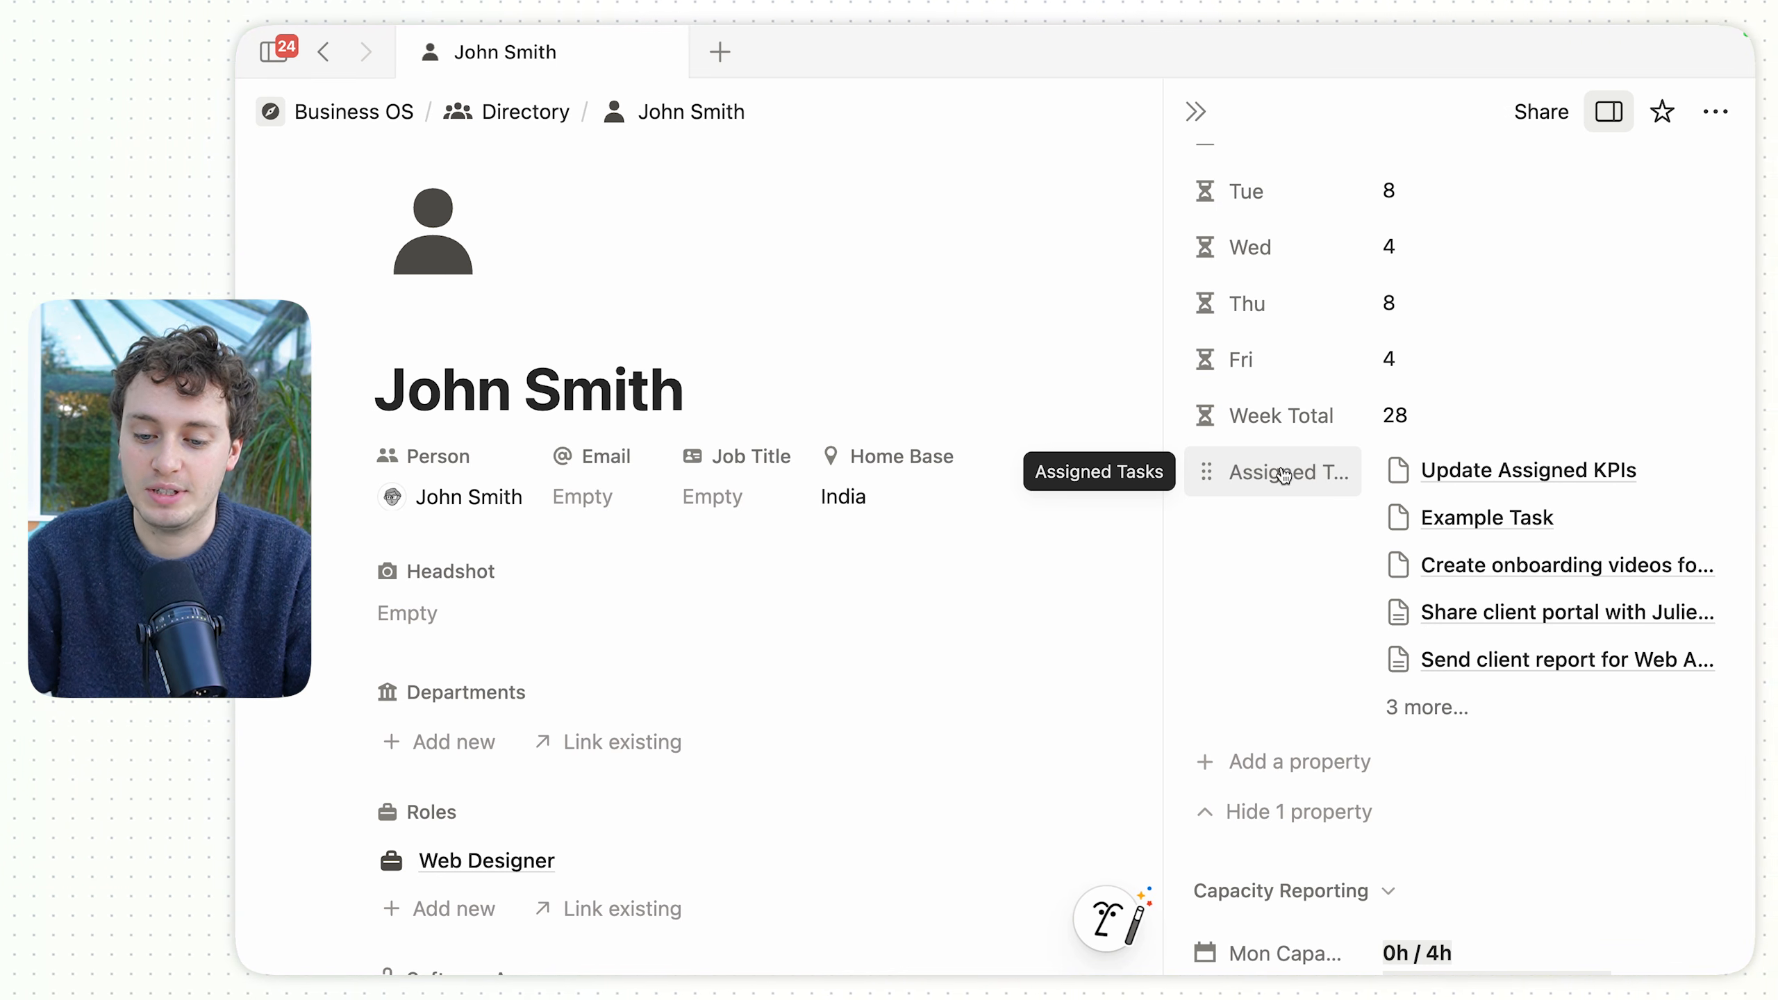
Inspect the Assigned Tasks property's relation settings and close them unchanged.
{"action": "left_click", "coordinate": [1281, 474]}
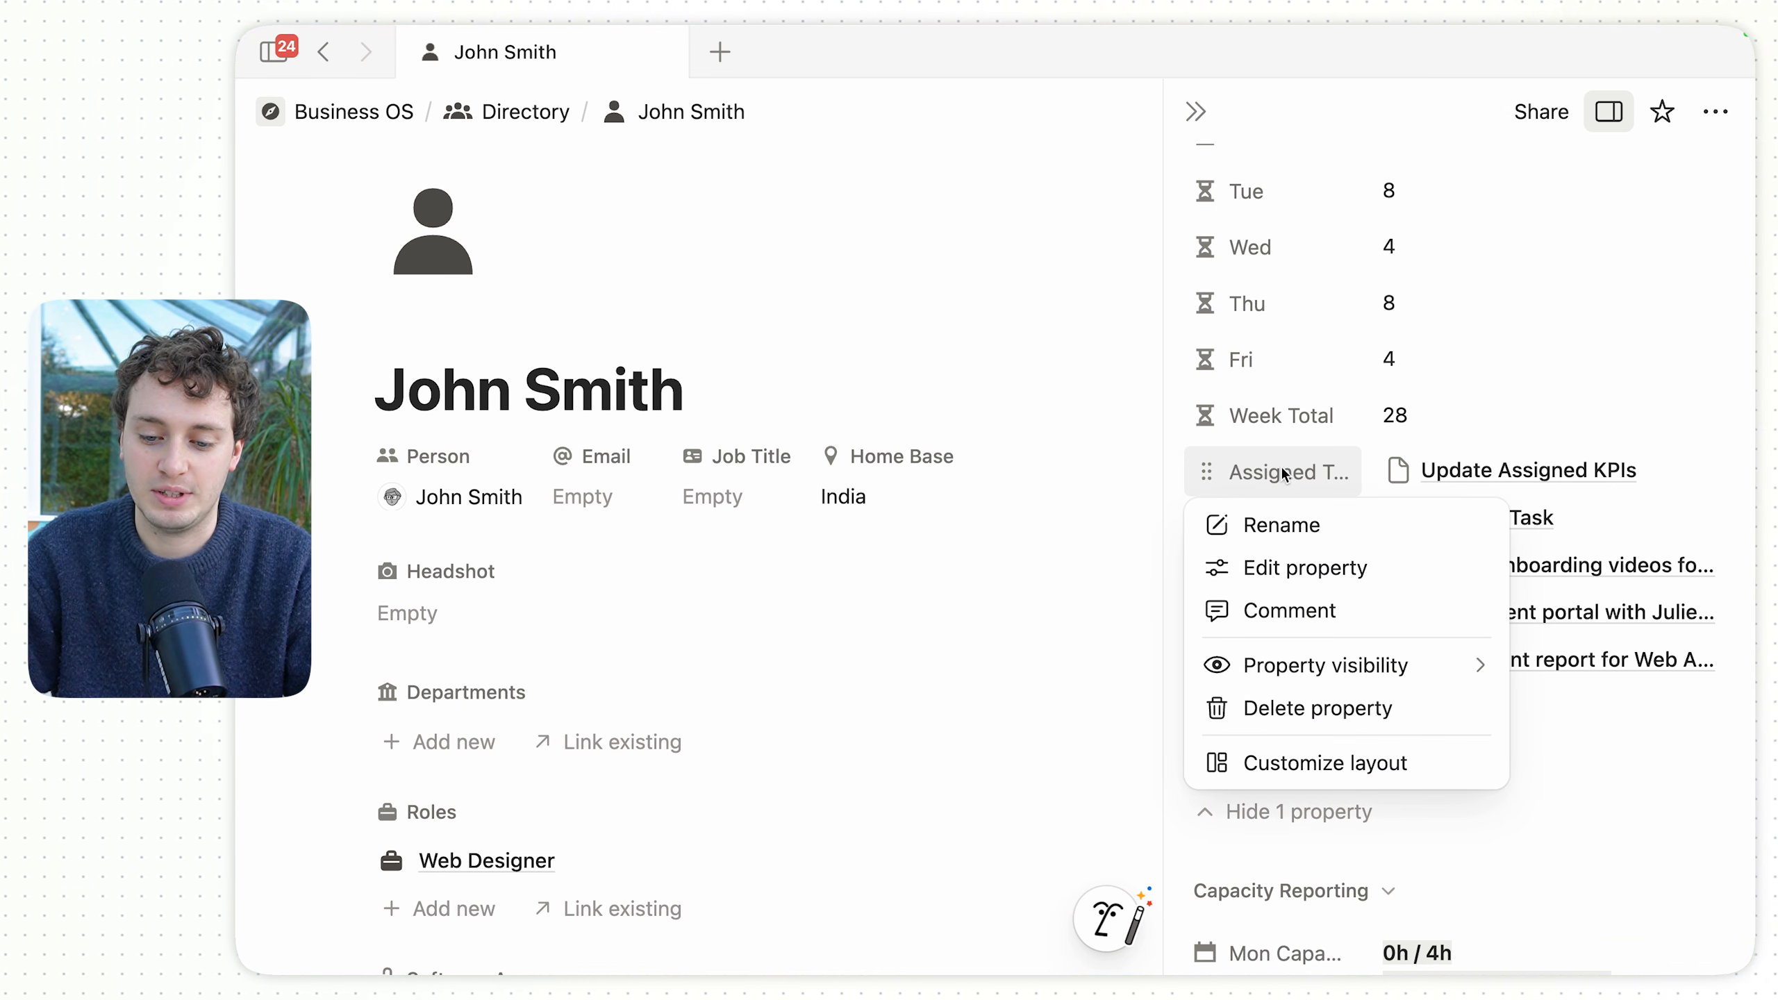
{"action": "left_click", "coordinate": [1282, 527]}
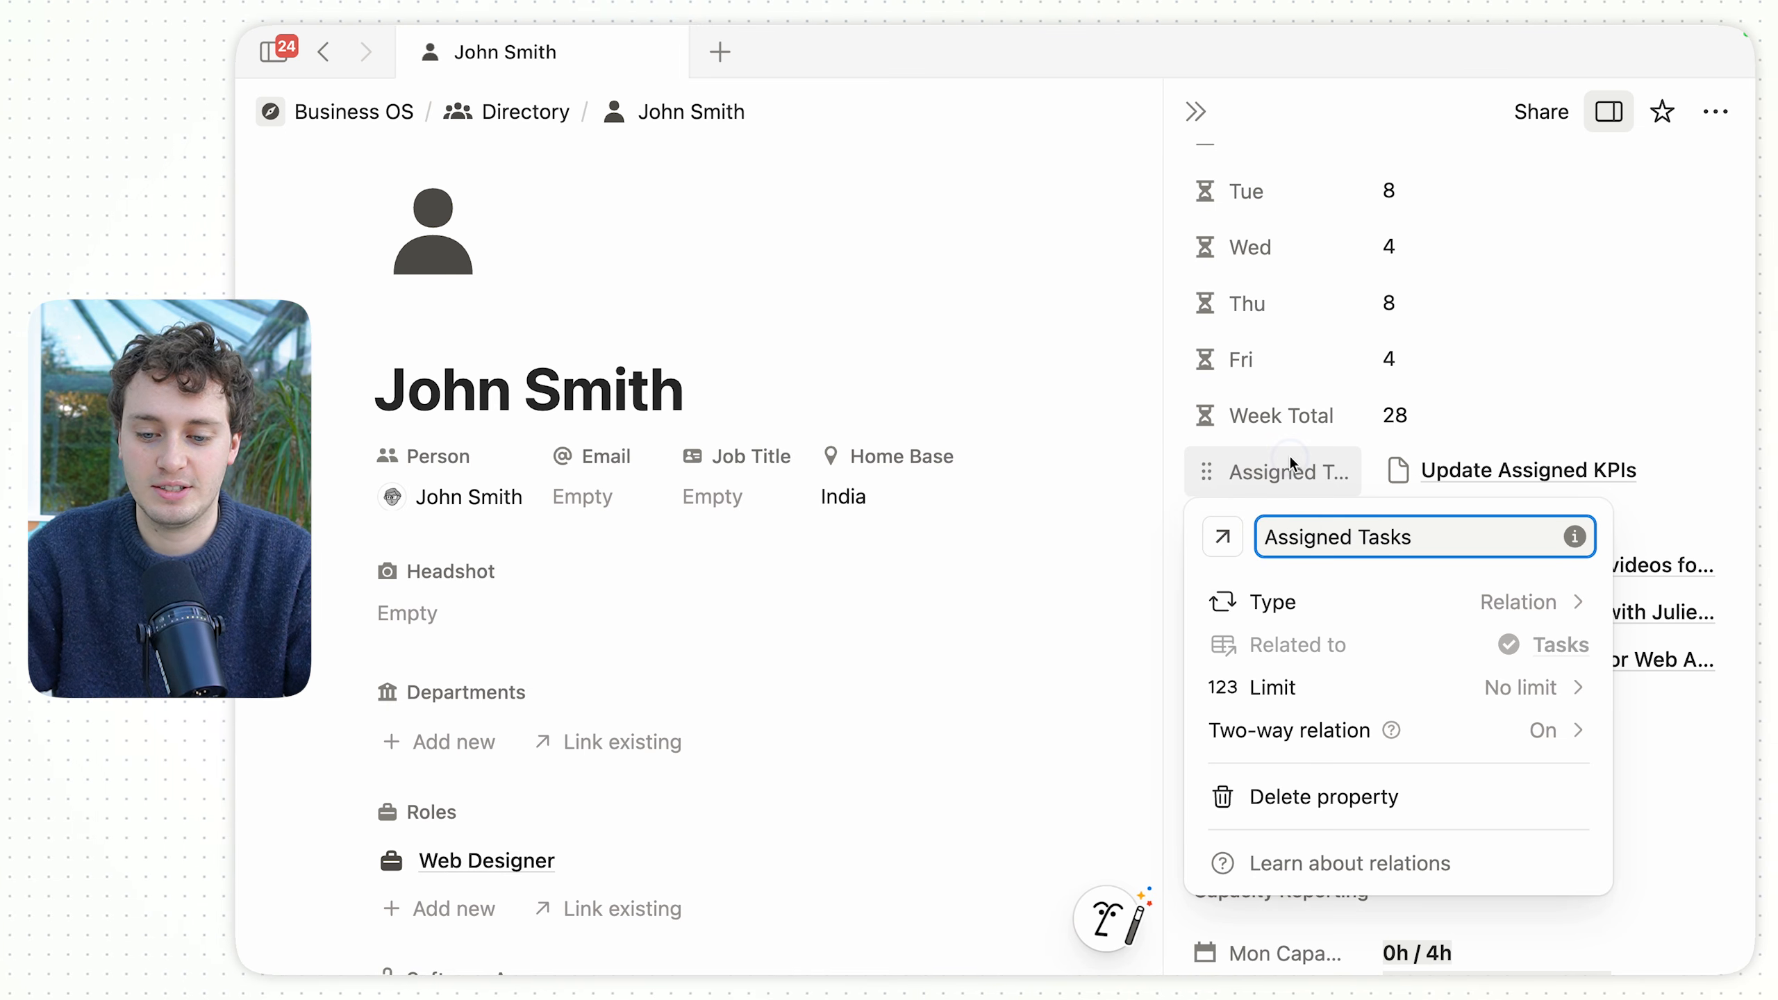
{"action": "key", "text": "Escape"}
Review the Capacity Reporting properties and read through the Monday capacity formula, closing it unchanged.
{"action": "key", "text": "super+minus"}
{"action": "key", "text": "super+minus"}
{"action": "key", "text": "super+minus"}
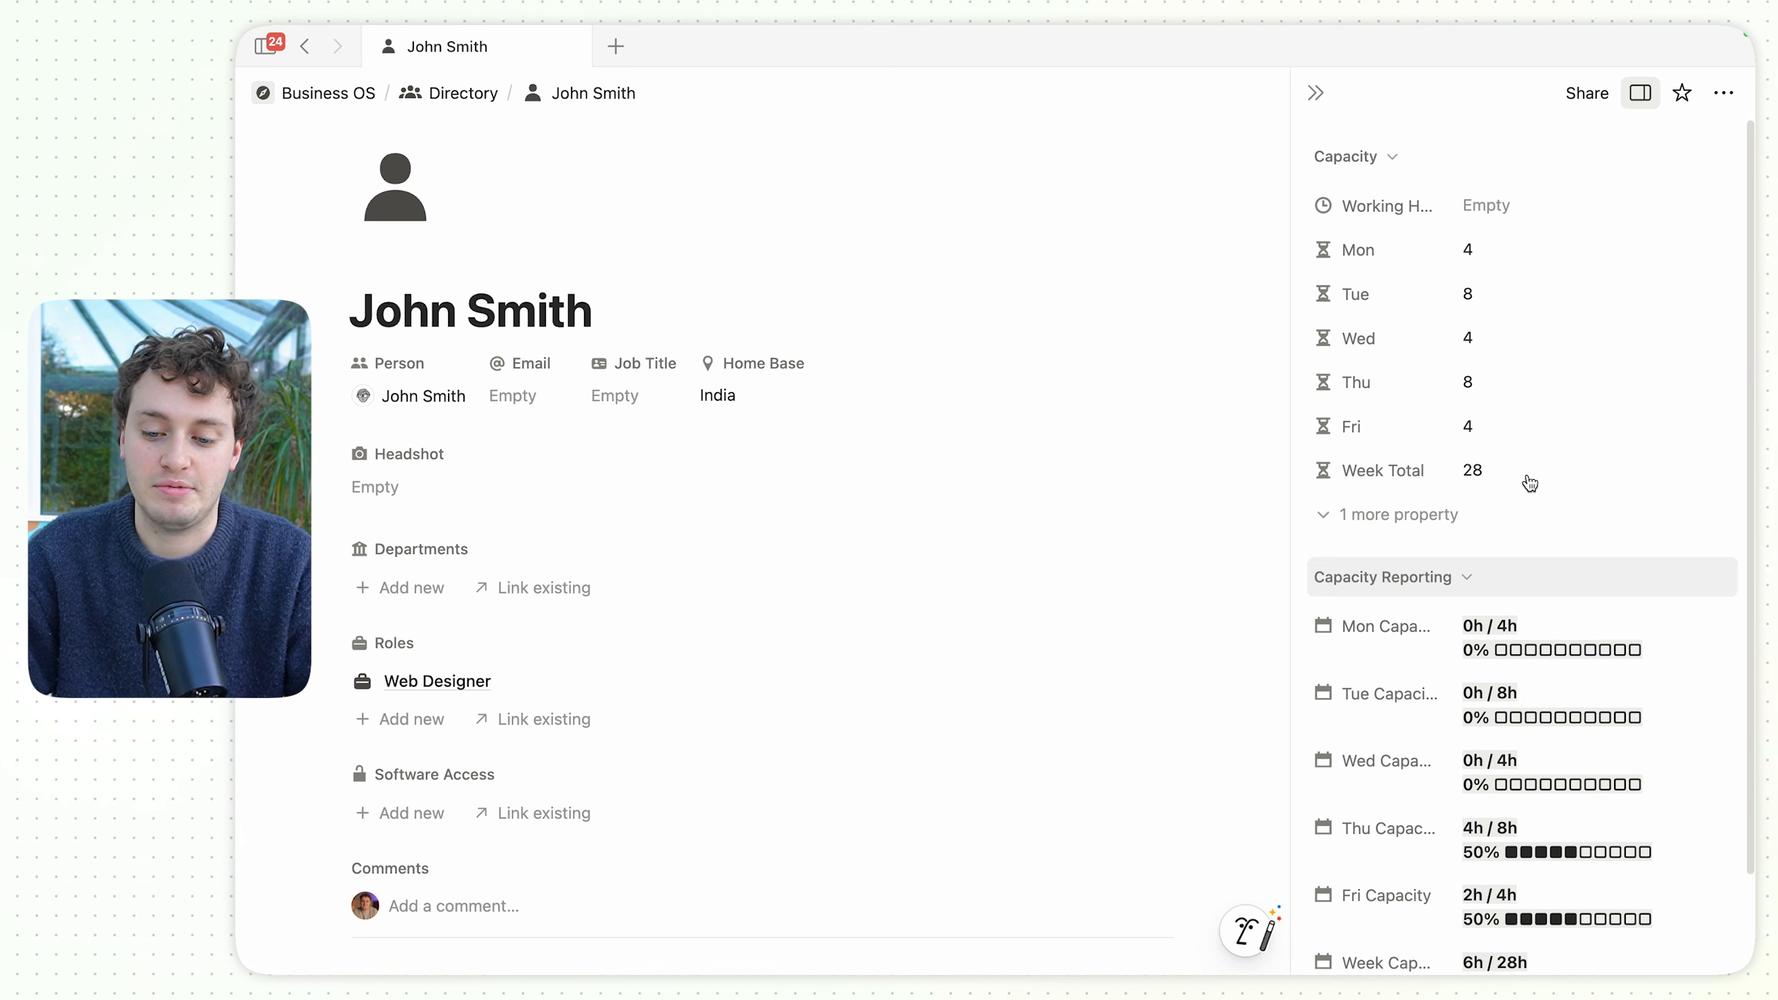
{"action": "scroll", "coordinate": [1559, 490], "scroll_direction": "down", "scroll_amount": 3}
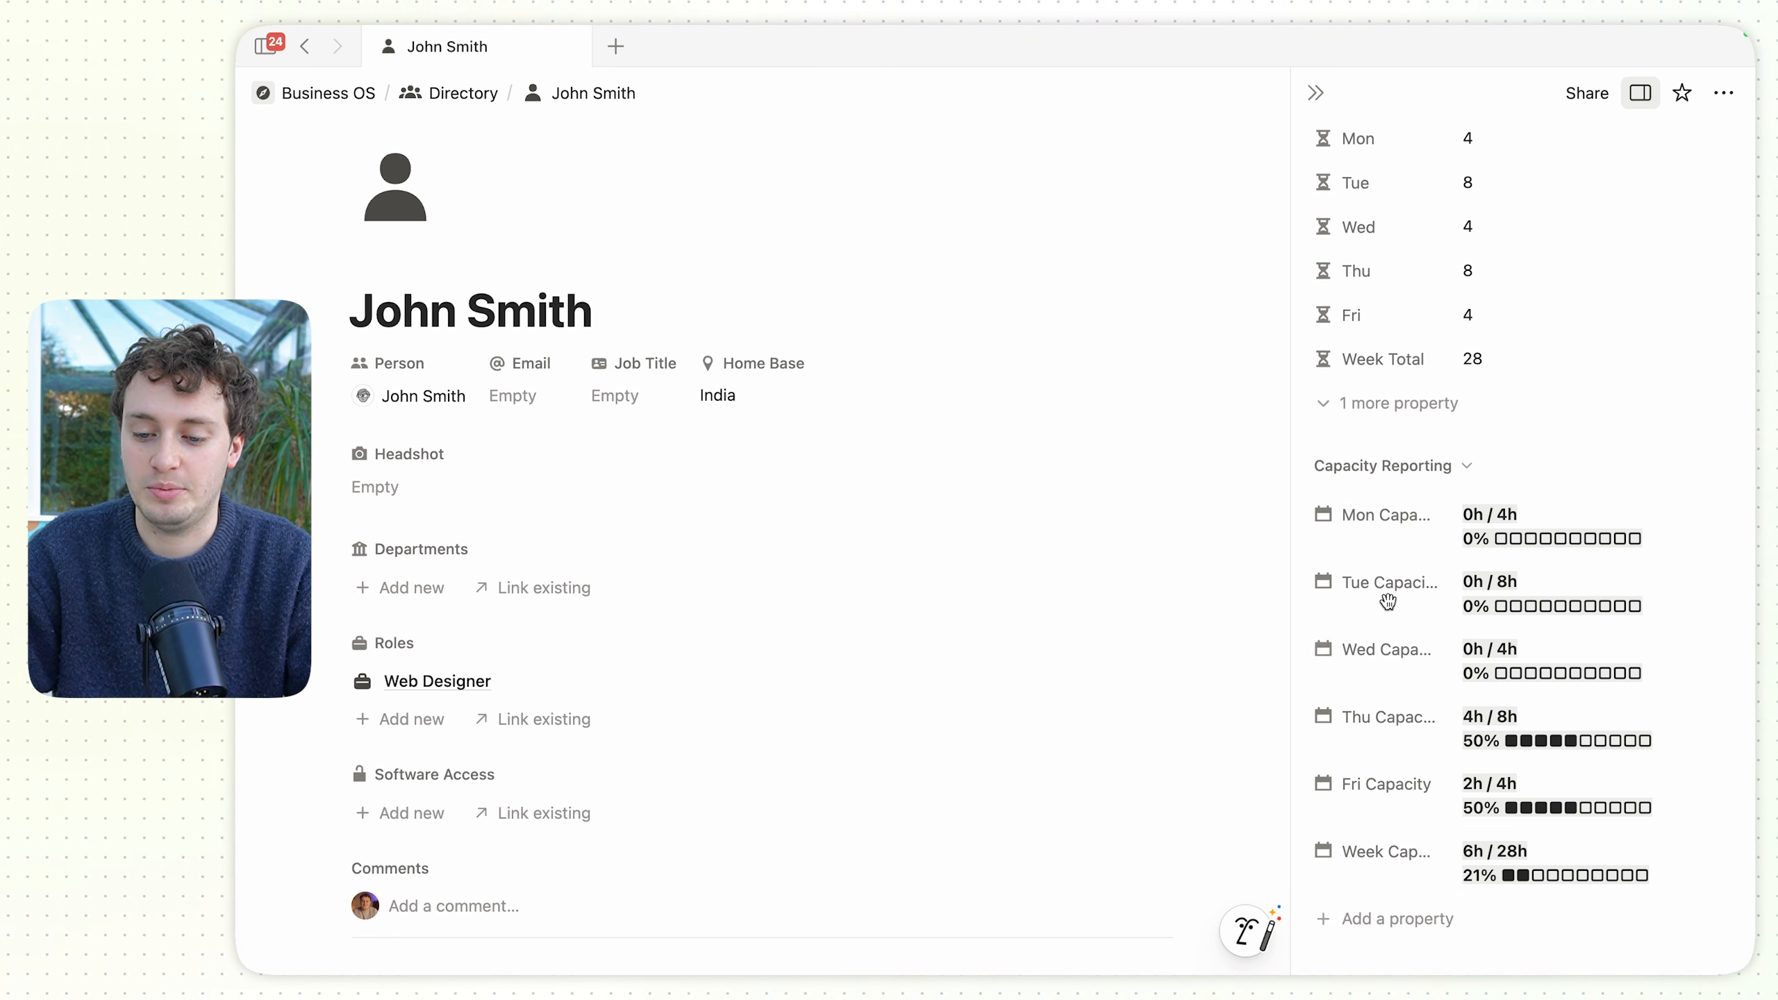
{"action": "left_click", "coordinate": [1571, 511]}
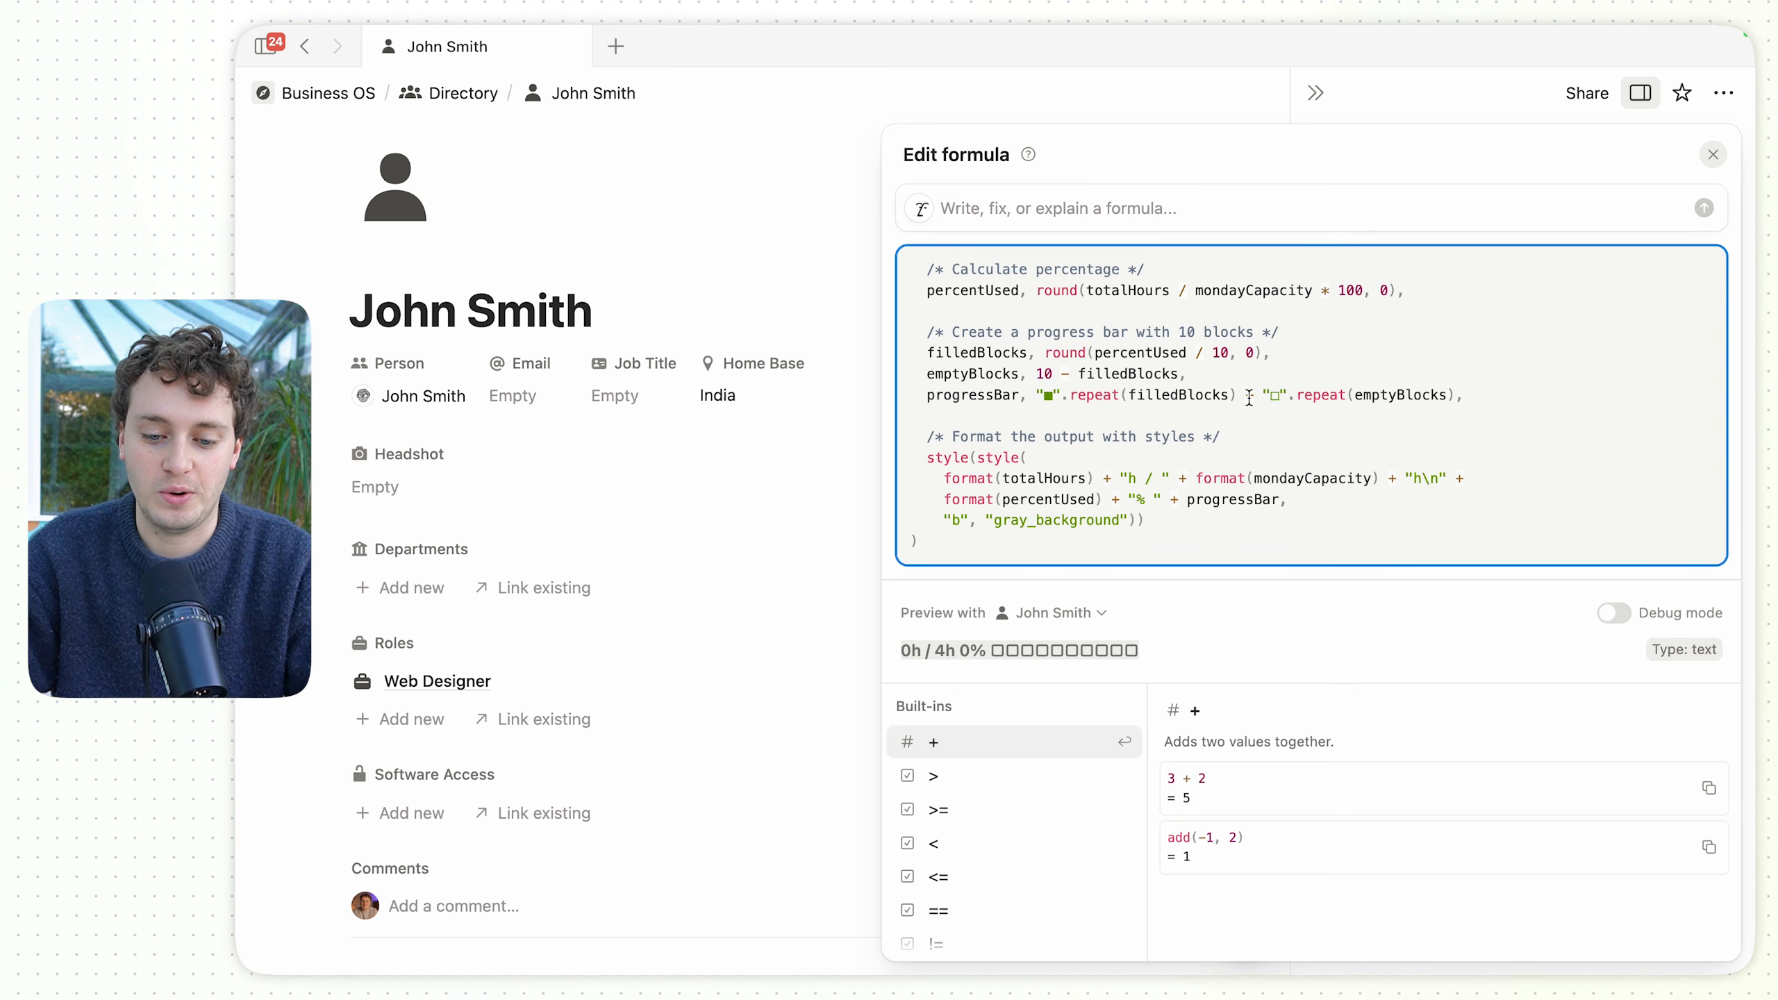
{"action": "scroll", "coordinate": [1248, 398], "scroll_direction": "up", "scroll_amount": 10}
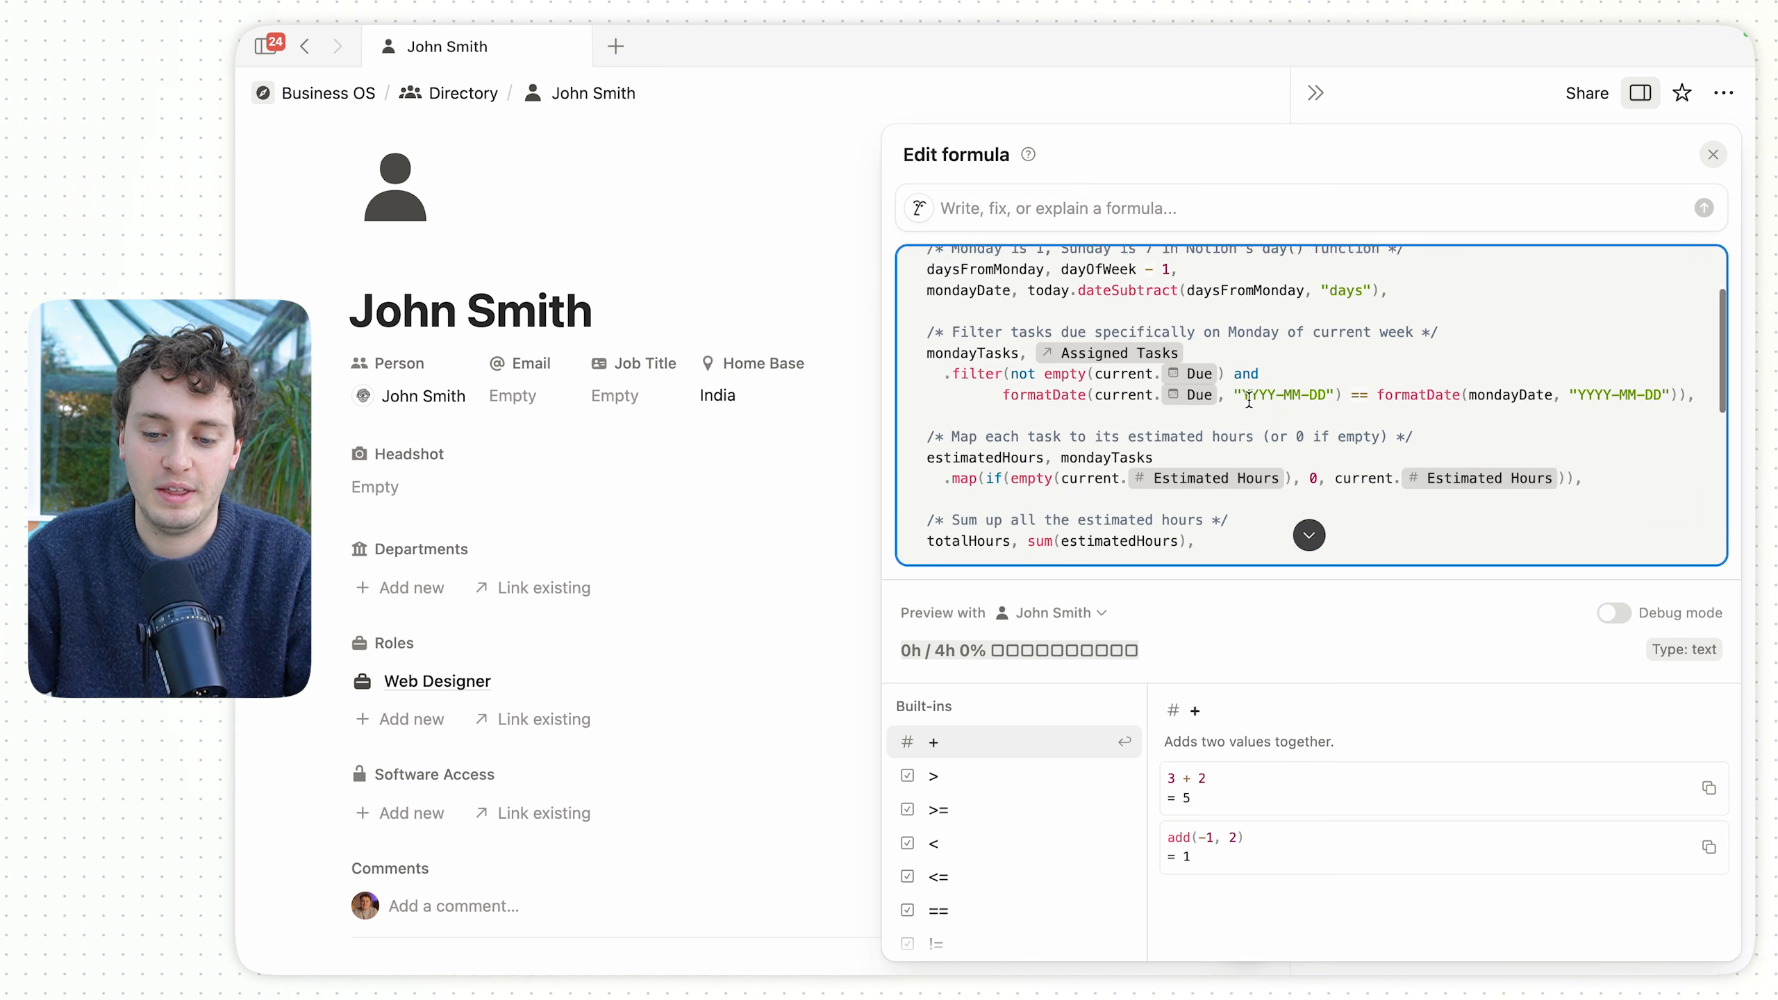
{"action": "scroll", "coordinate": [1248, 399], "scroll_direction": "down", "scroll_amount": 8}
{"action": "left_click", "coordinate": [827, 270]}
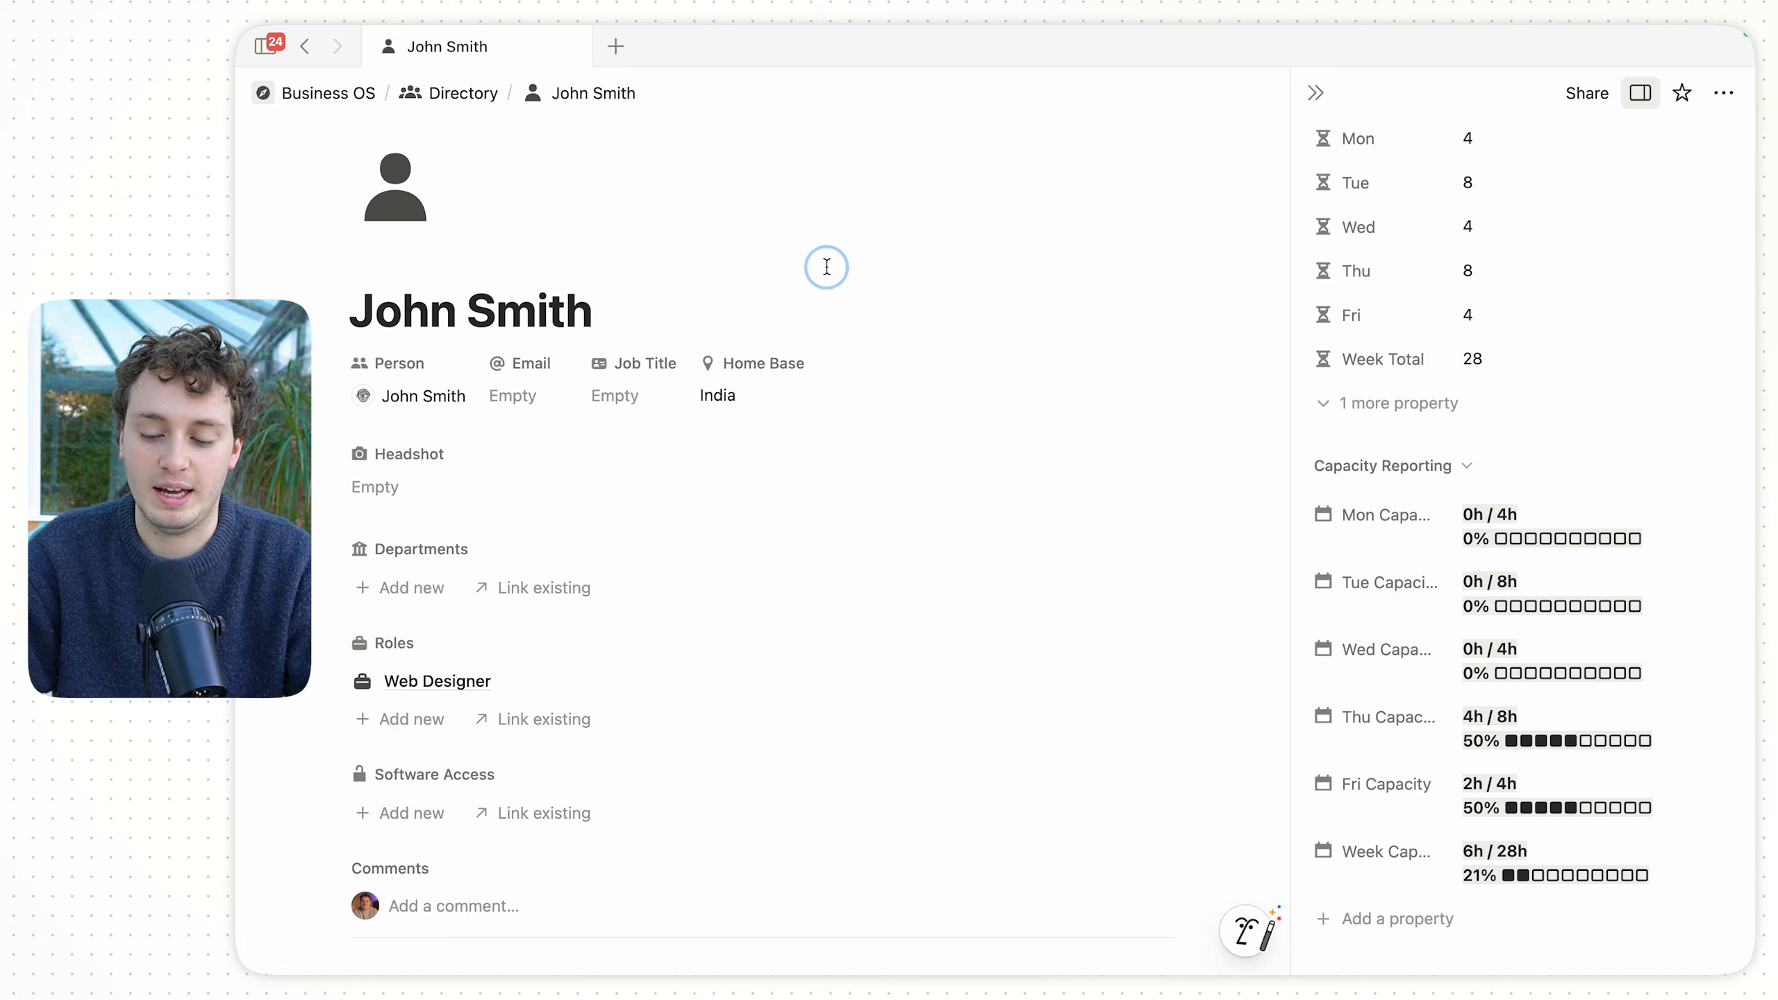
Inspect the Tuesday capacity formula, close it unchanged, and read through the Week capacity formula.
{"action": "left_click", "coordinate": [1579, 586]}
{"action": "left_click", "coordinate": [832, 252]}
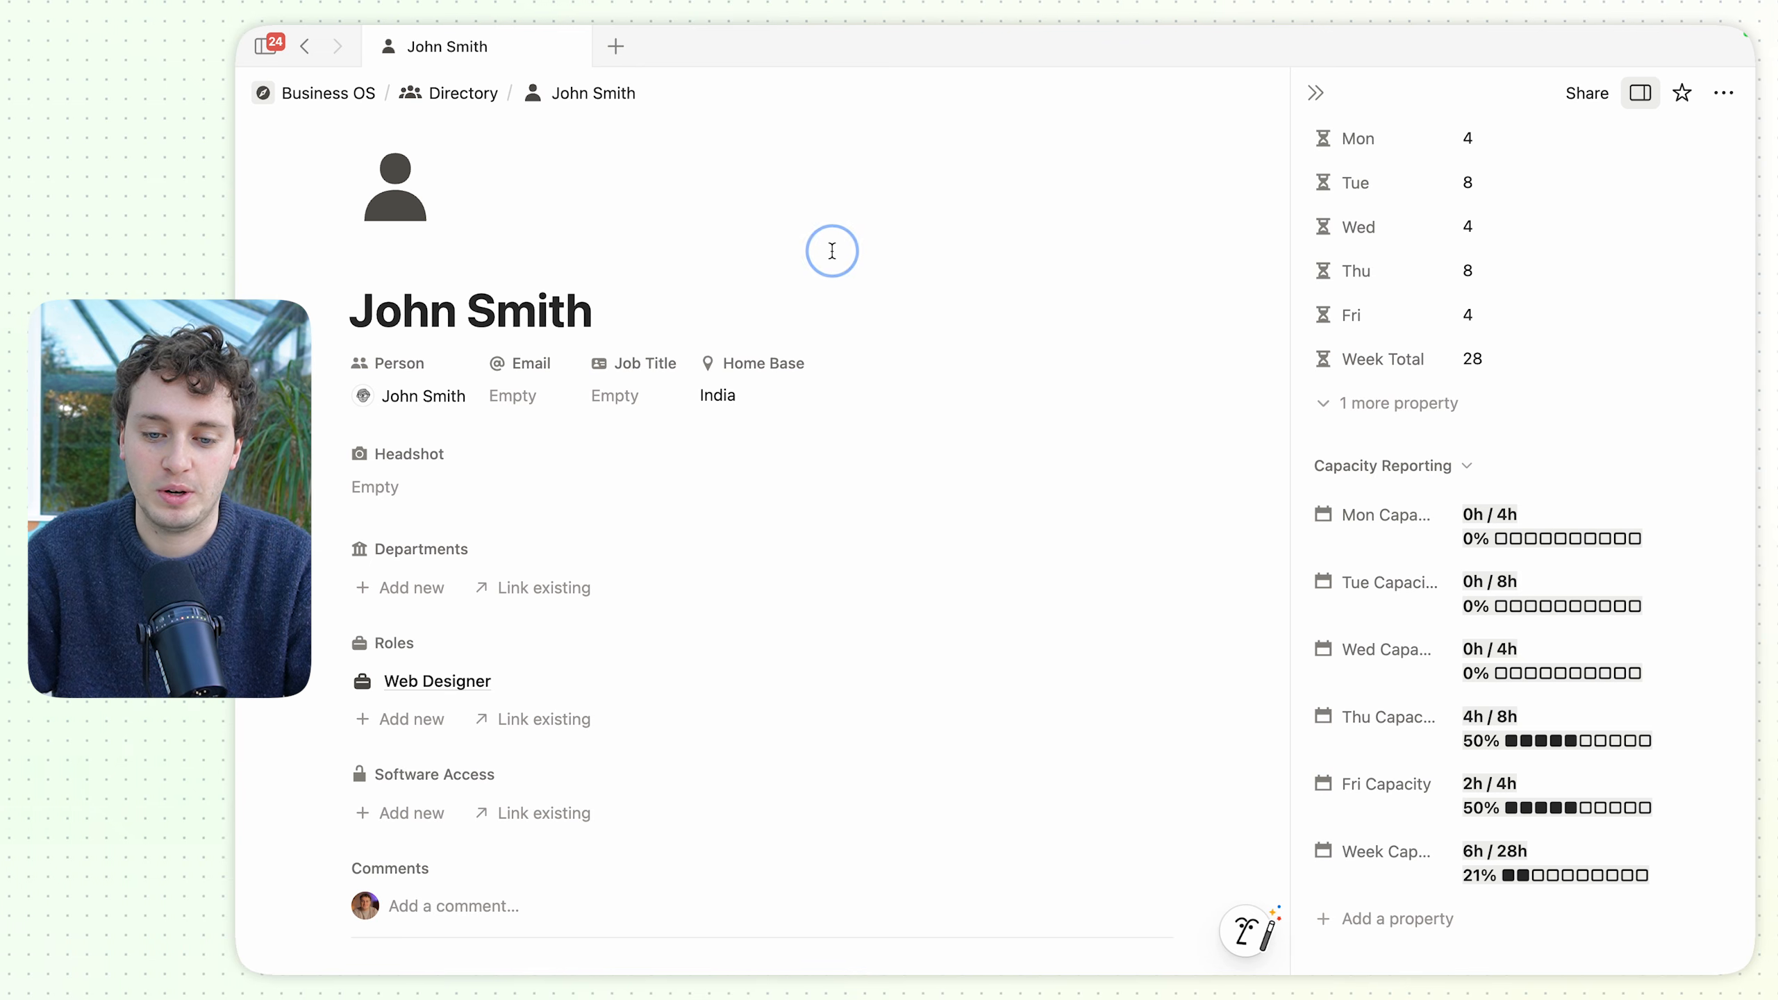
{"action": "left_click", "coordinate": [1565, 855]}
{"action": "scroll", "coordinate": [1149, 466], "scroll_direction": "up", "scroll_amount": 5}
{"action": "scroll", "coordinate": [1149, 466], "scroll_direction": "up", "scroll_amount": 4}
{"action": "scroll", "coordinate": [1161, 448], "scroll_direction": "down", "scroll_amount": 8}
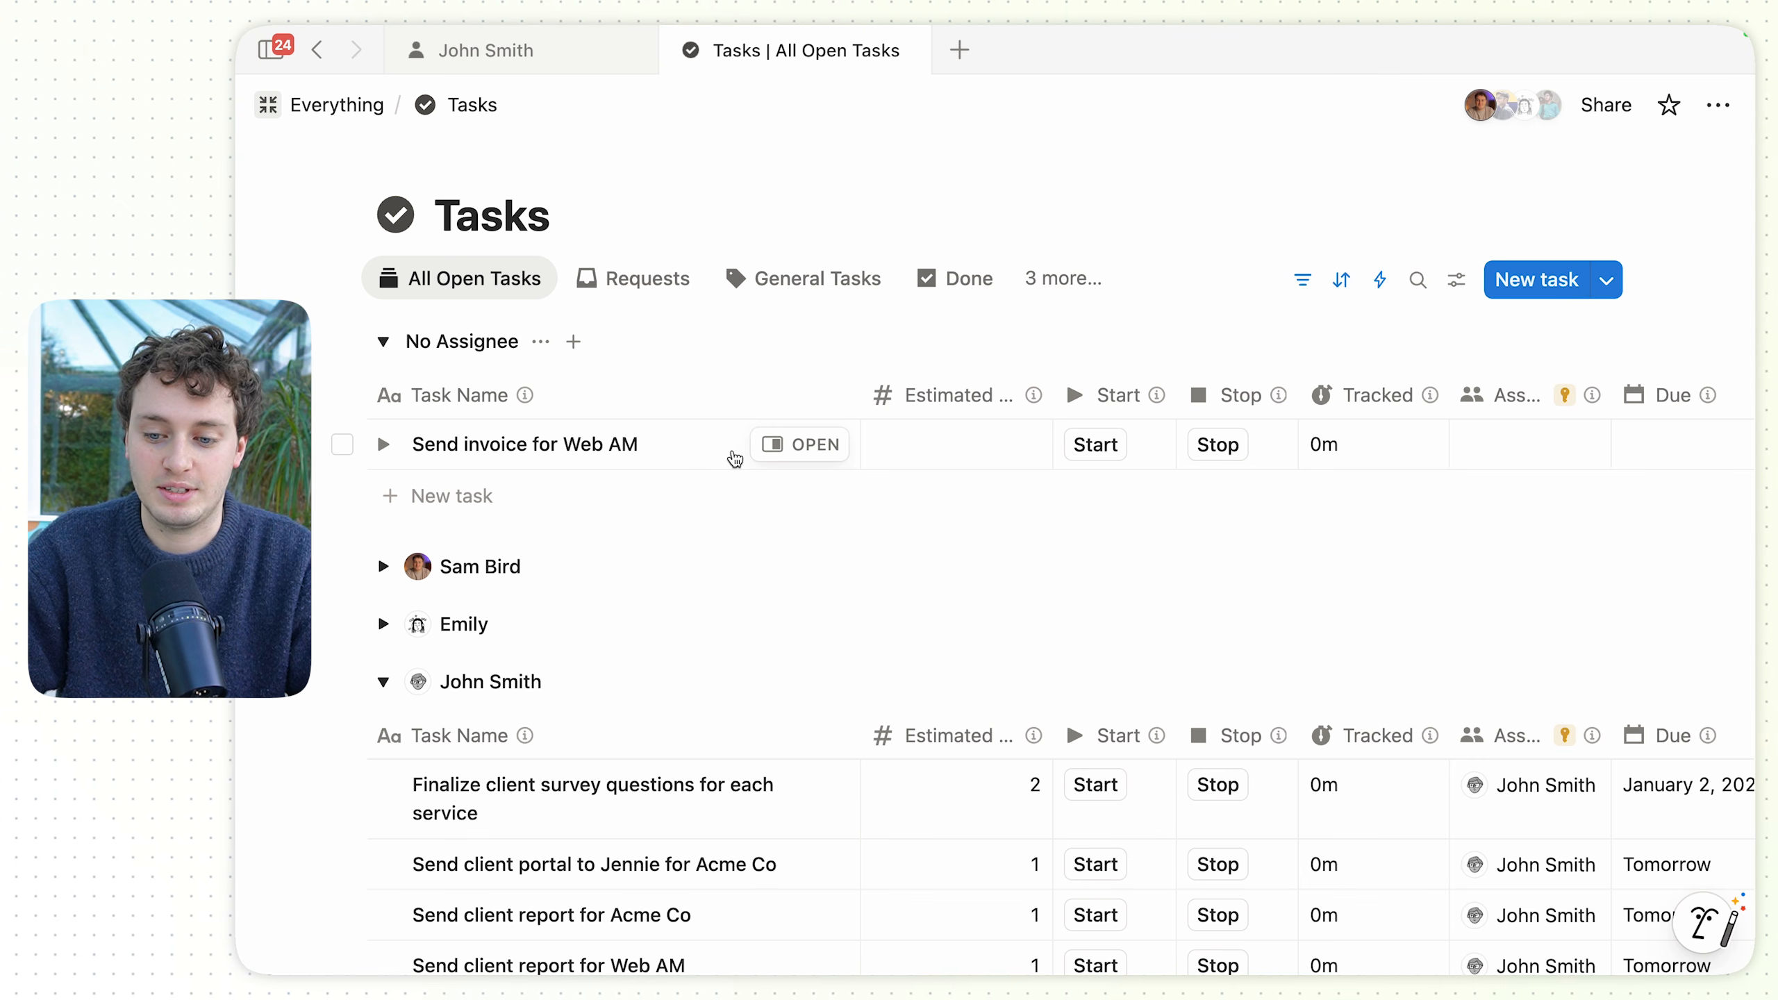
Examine the Assignee column in Tasks and the assignee choices for "Send invoice for Web AM", leaving the task unassigned.
{"action": "scroll", "coordinate": [734, 459], "scroll_direction": "right", "scroll_amount": 5}
{"action": "mouse_move", "coordinate": [1320, 406]}
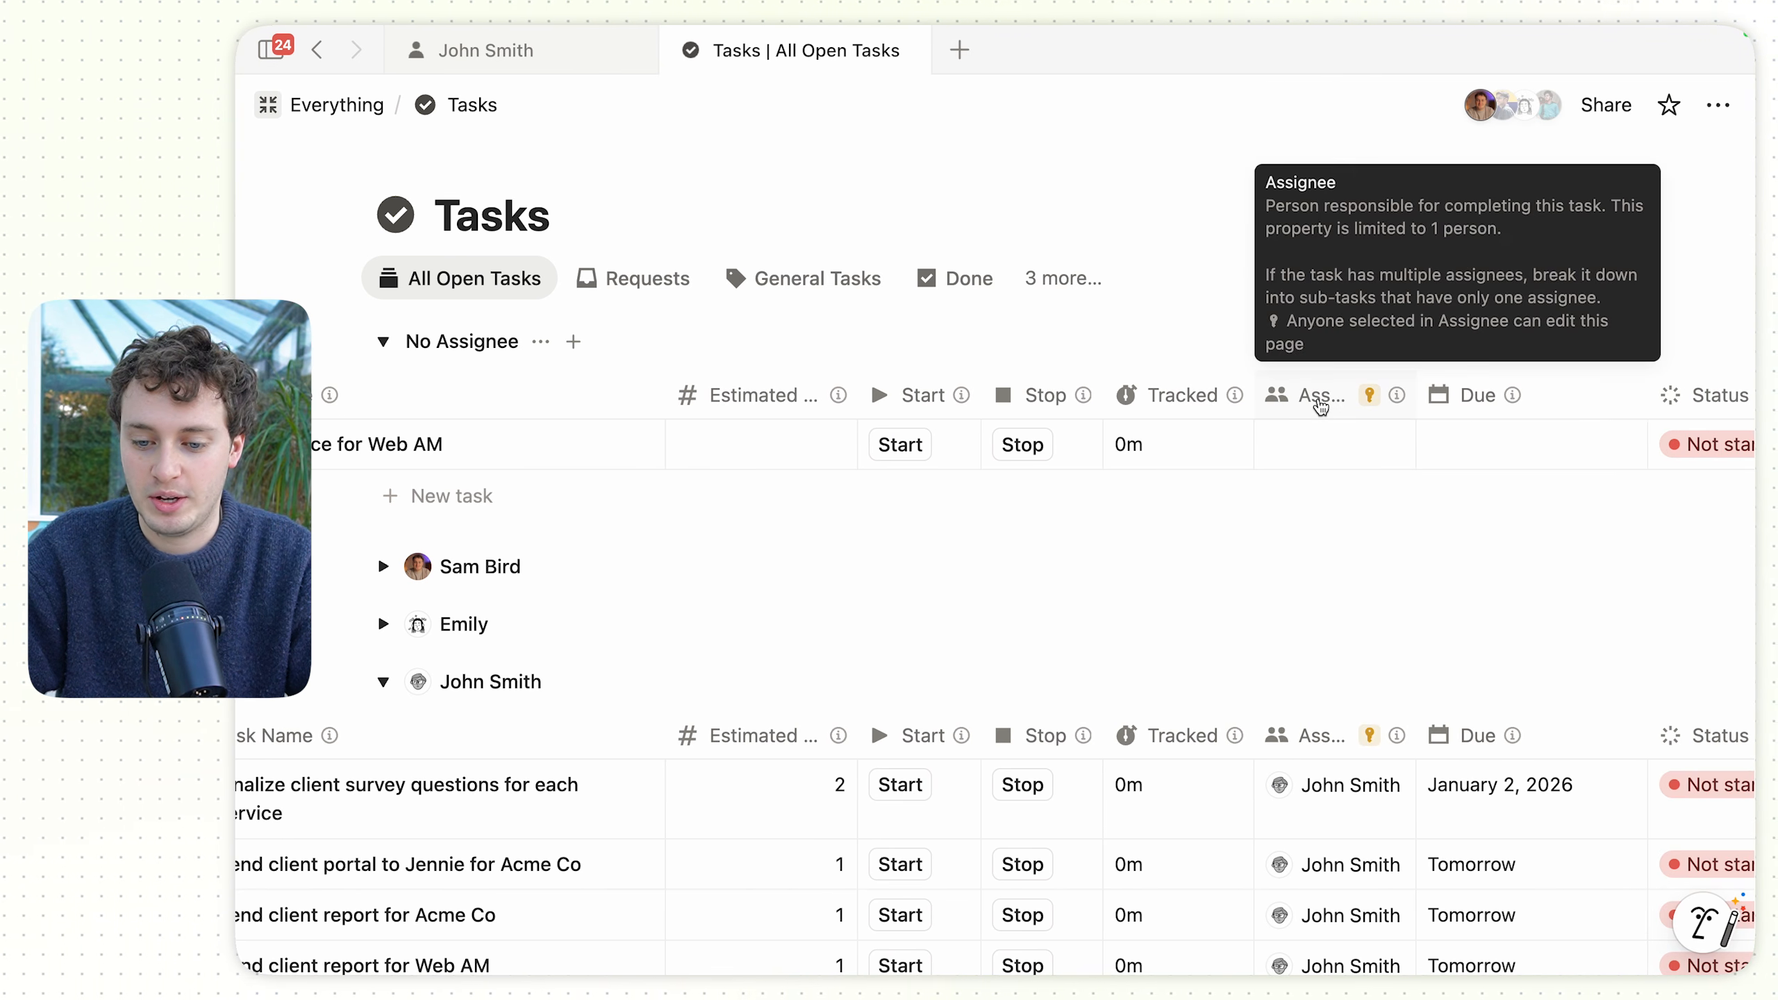
{"action": "left_click", "coordinate": [1318, 441]}
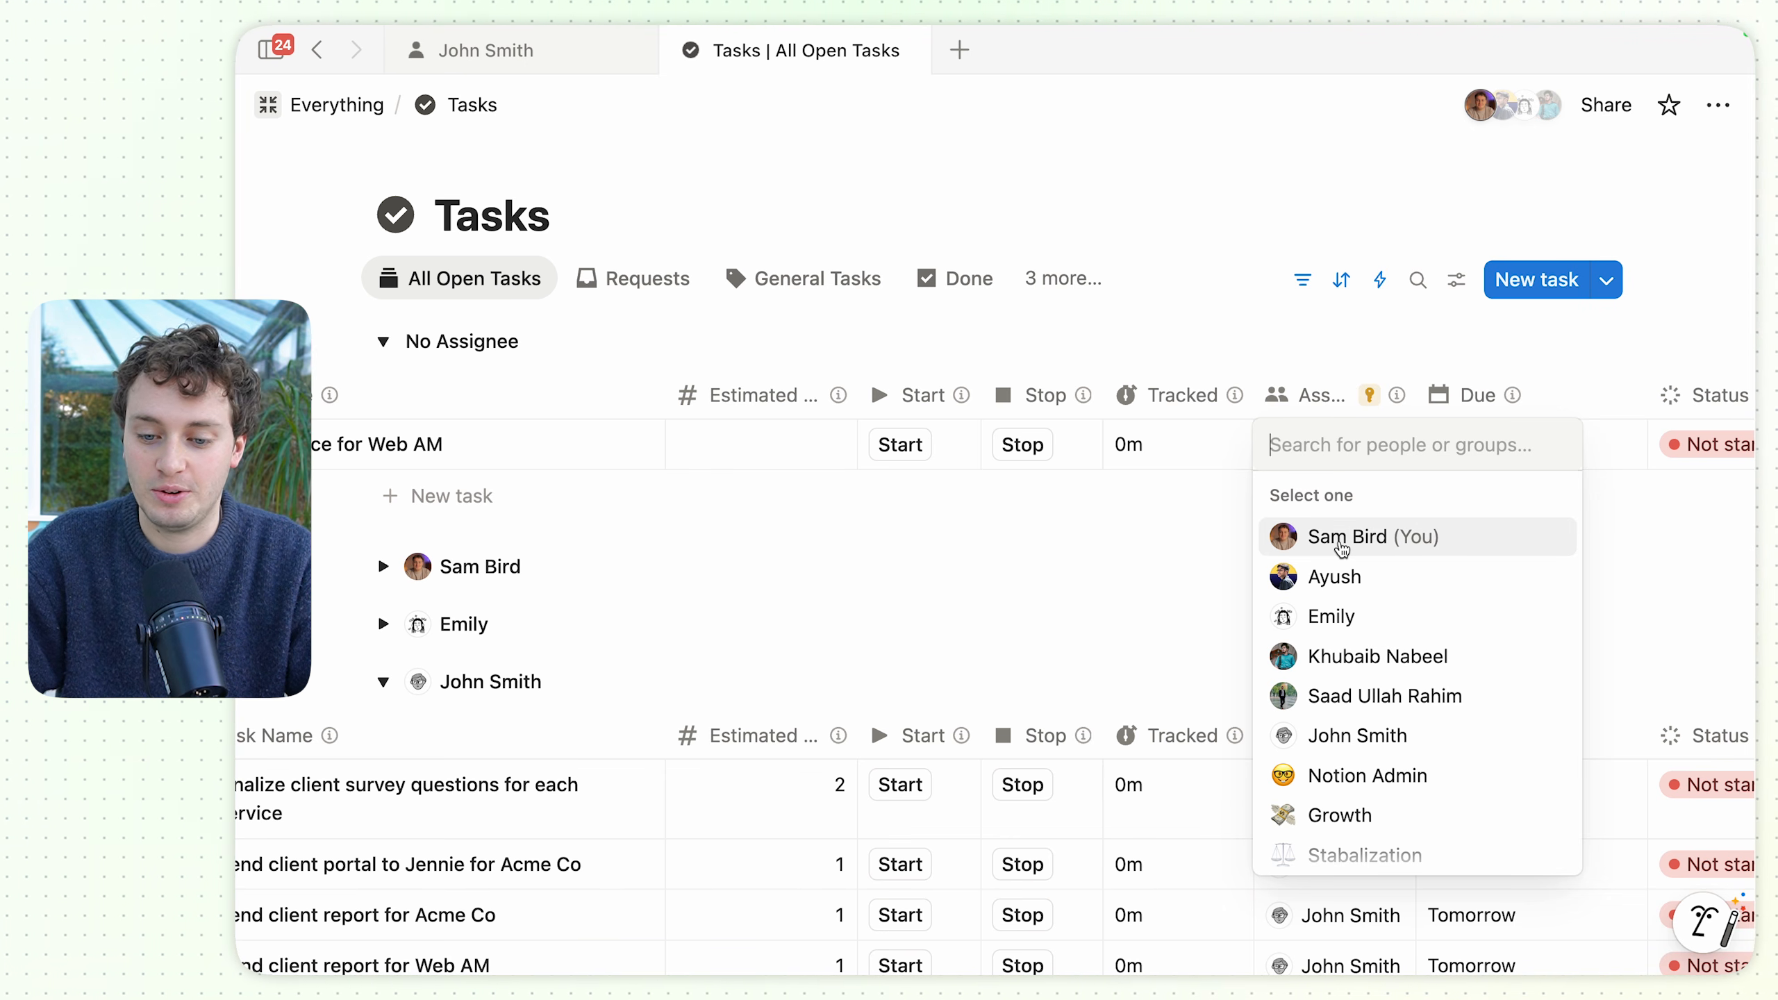
{"action": "key", "text": "Escape"}
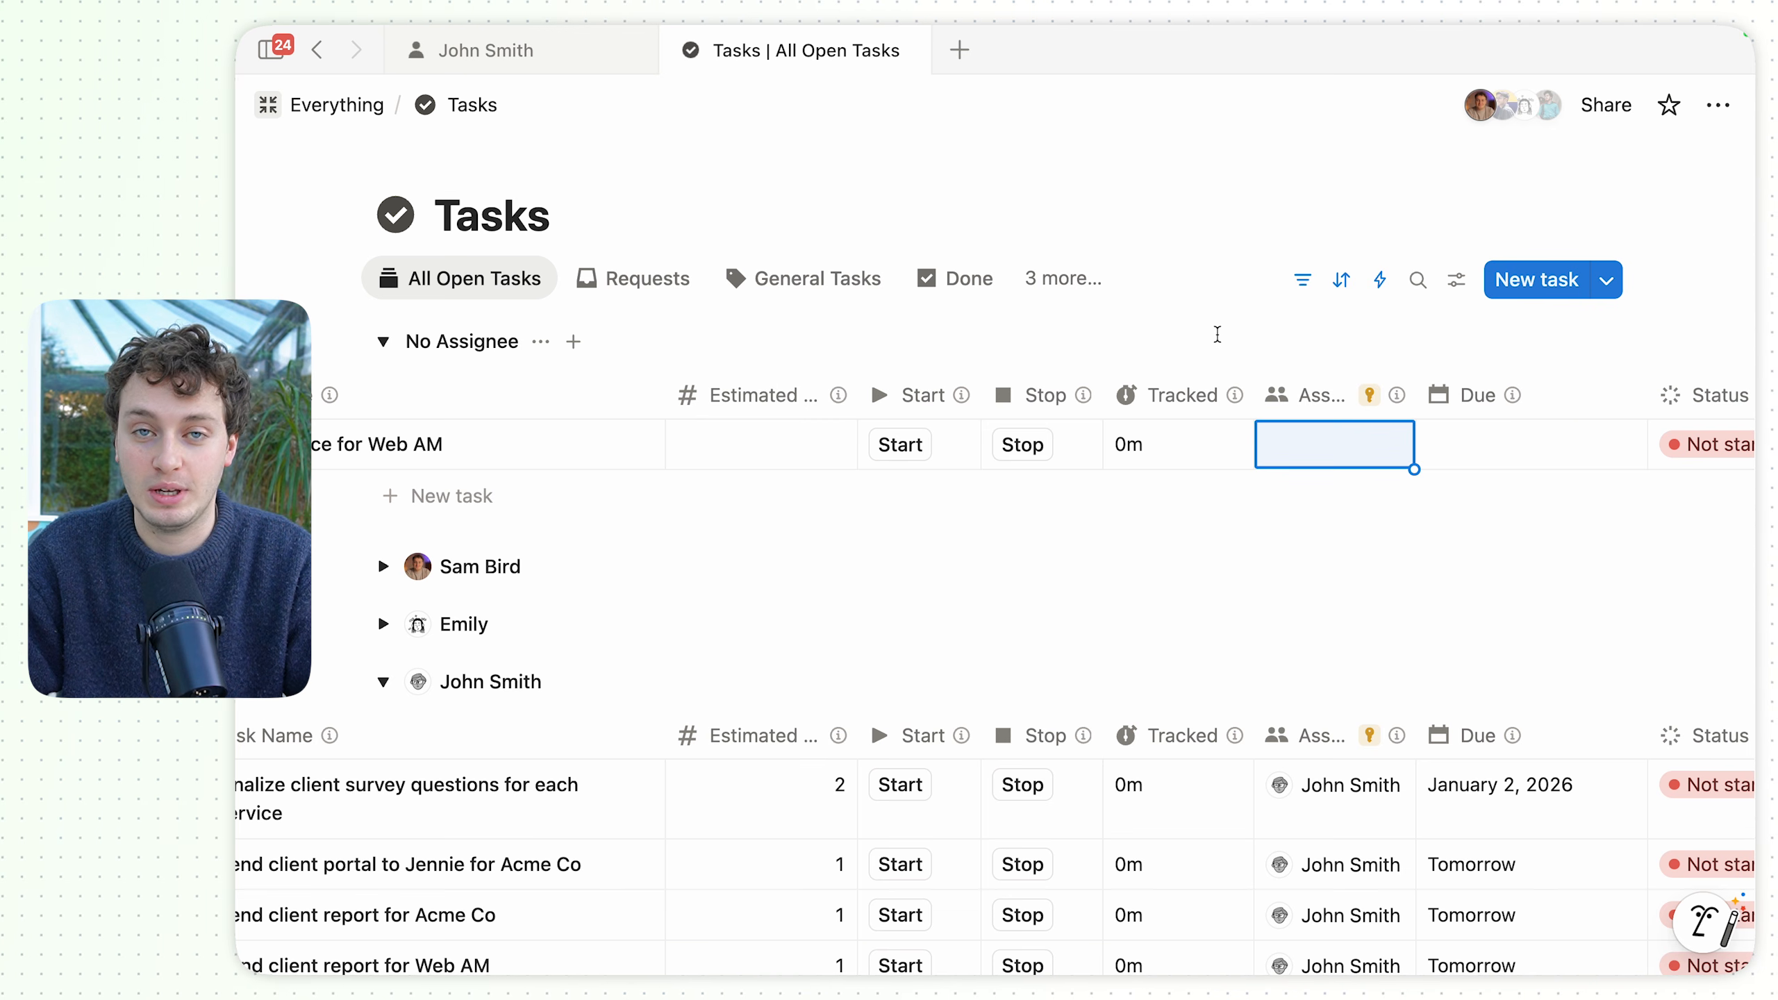
{"action": "scroll", "coordinate": [962, 353], "scroll_direction": "left", "scroll_amount": 3}
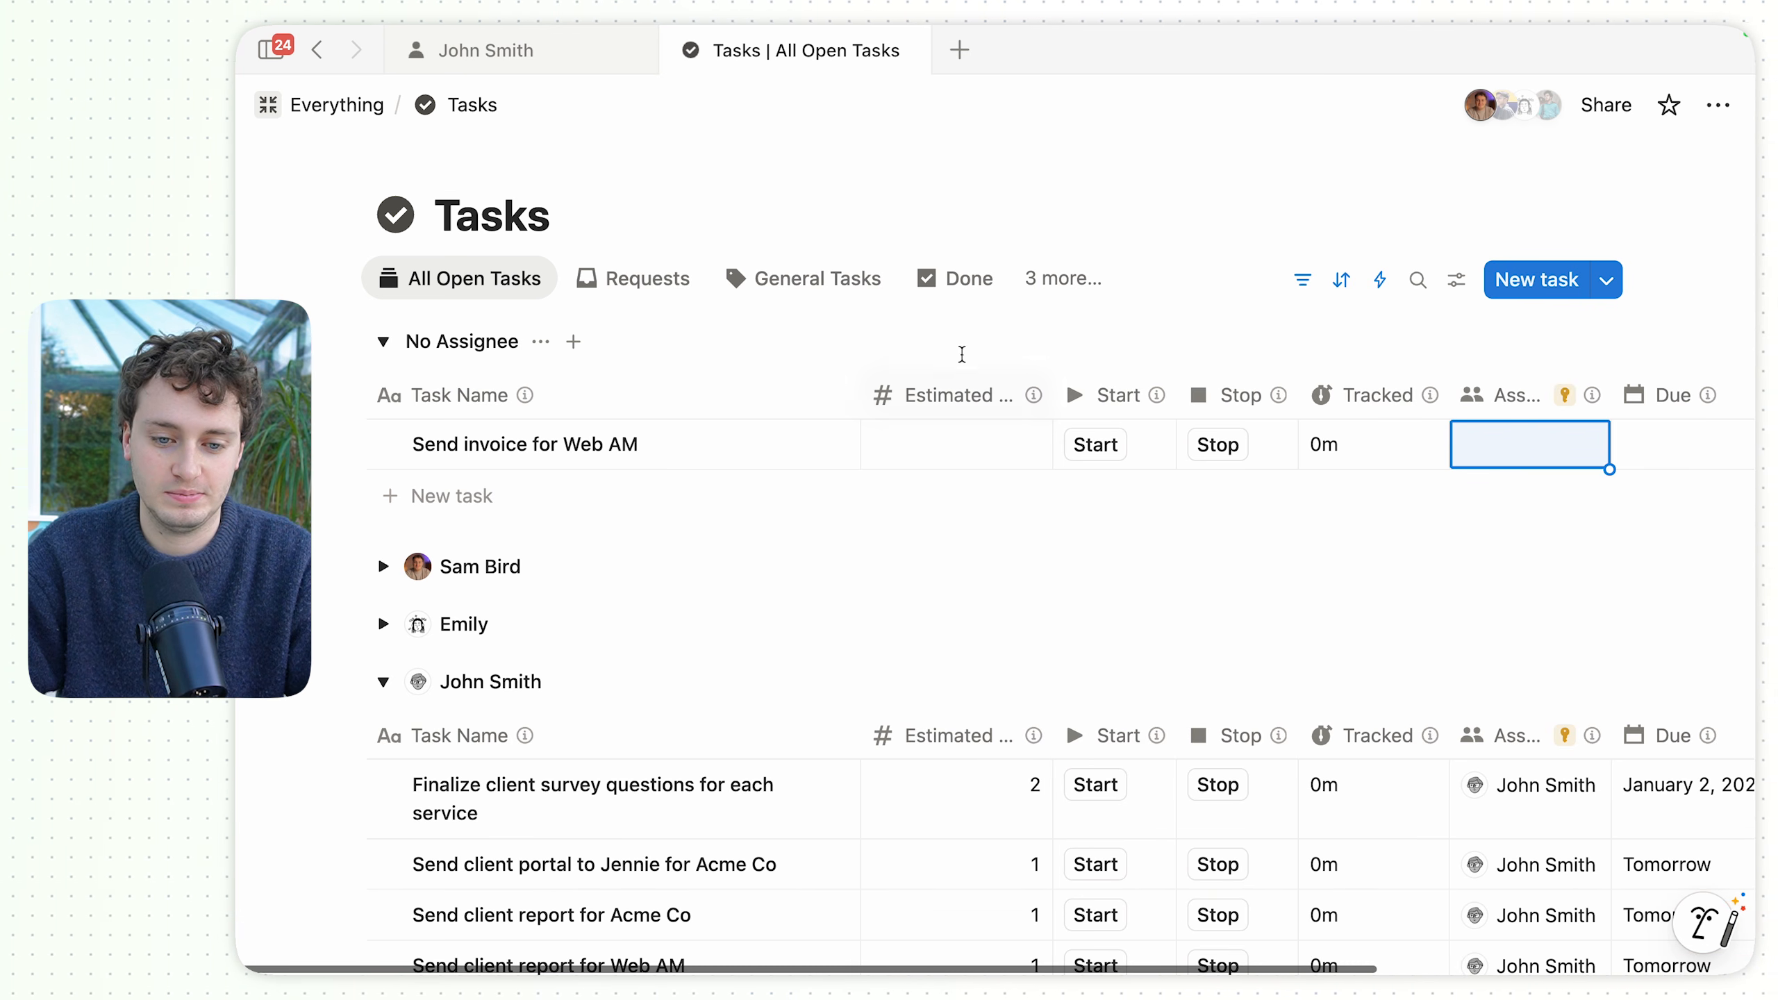
Return to the employee's page, check the Monday capacity formula without changing it, and reveal the hidden Assigned Tasks property under Capacity.
{"action": "left_click", "coordinate": [530, 51]}
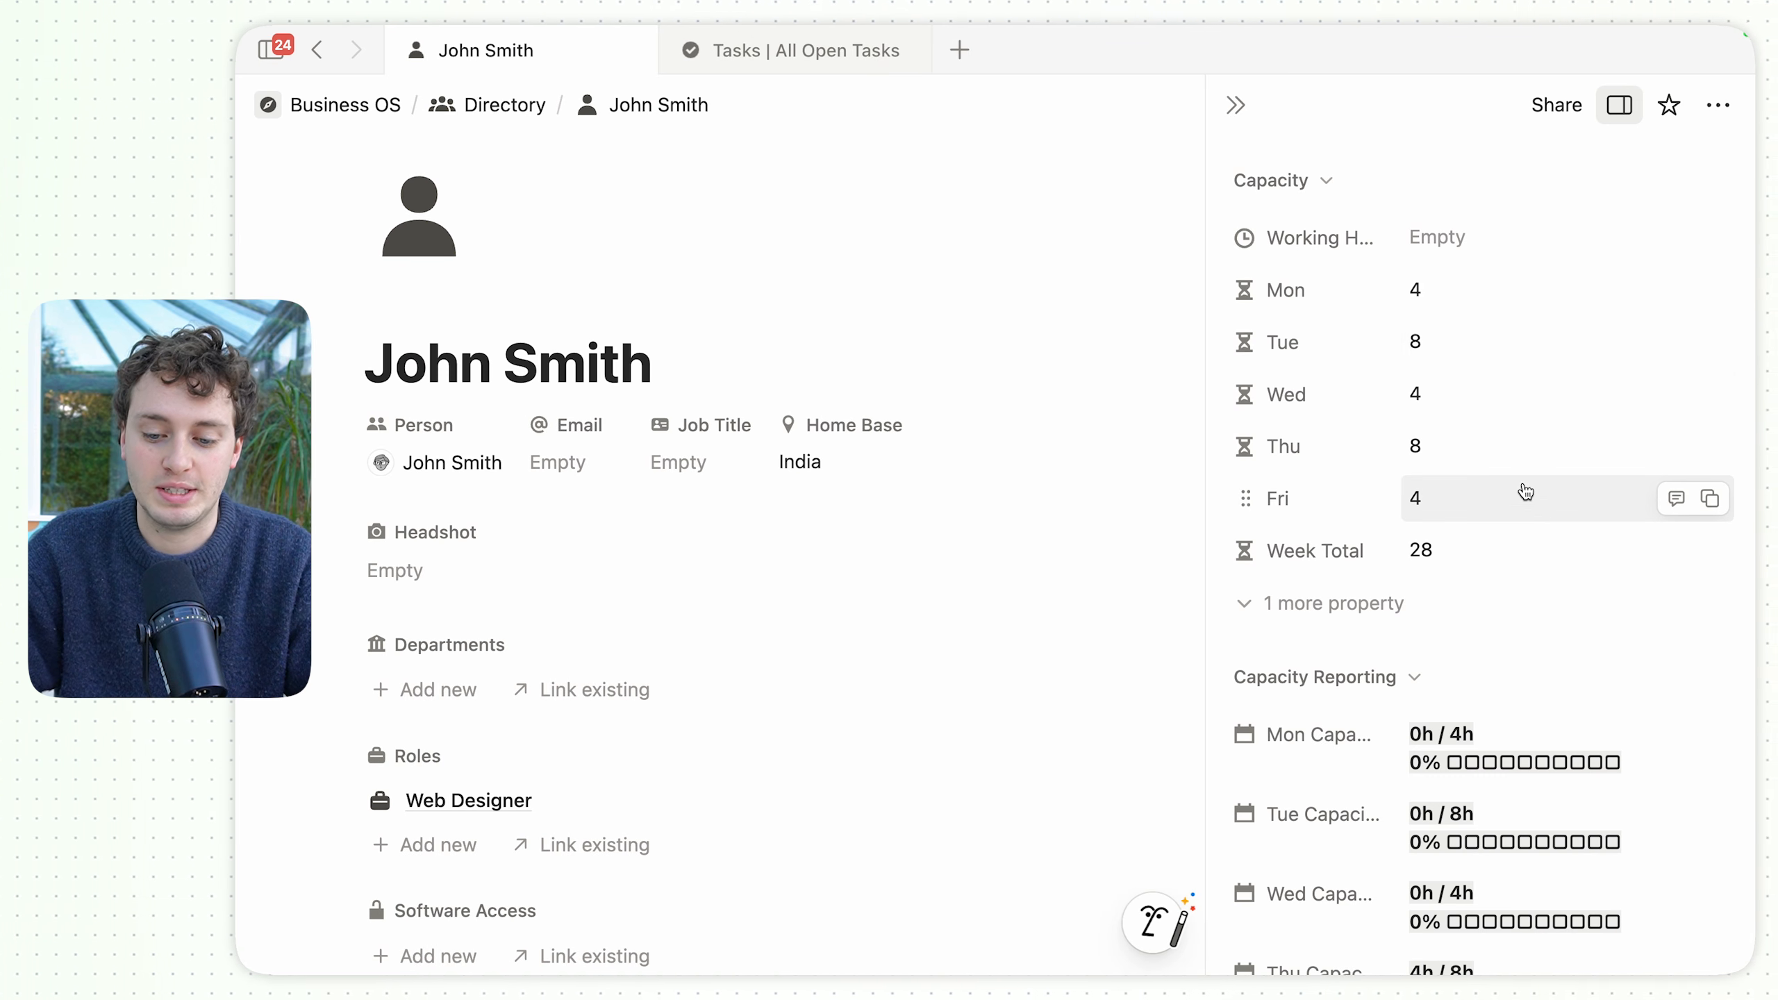
{"action": "scroll", "coordinate": [1520, 492], "scroll_direction": "down", "scroll_amount": 5}
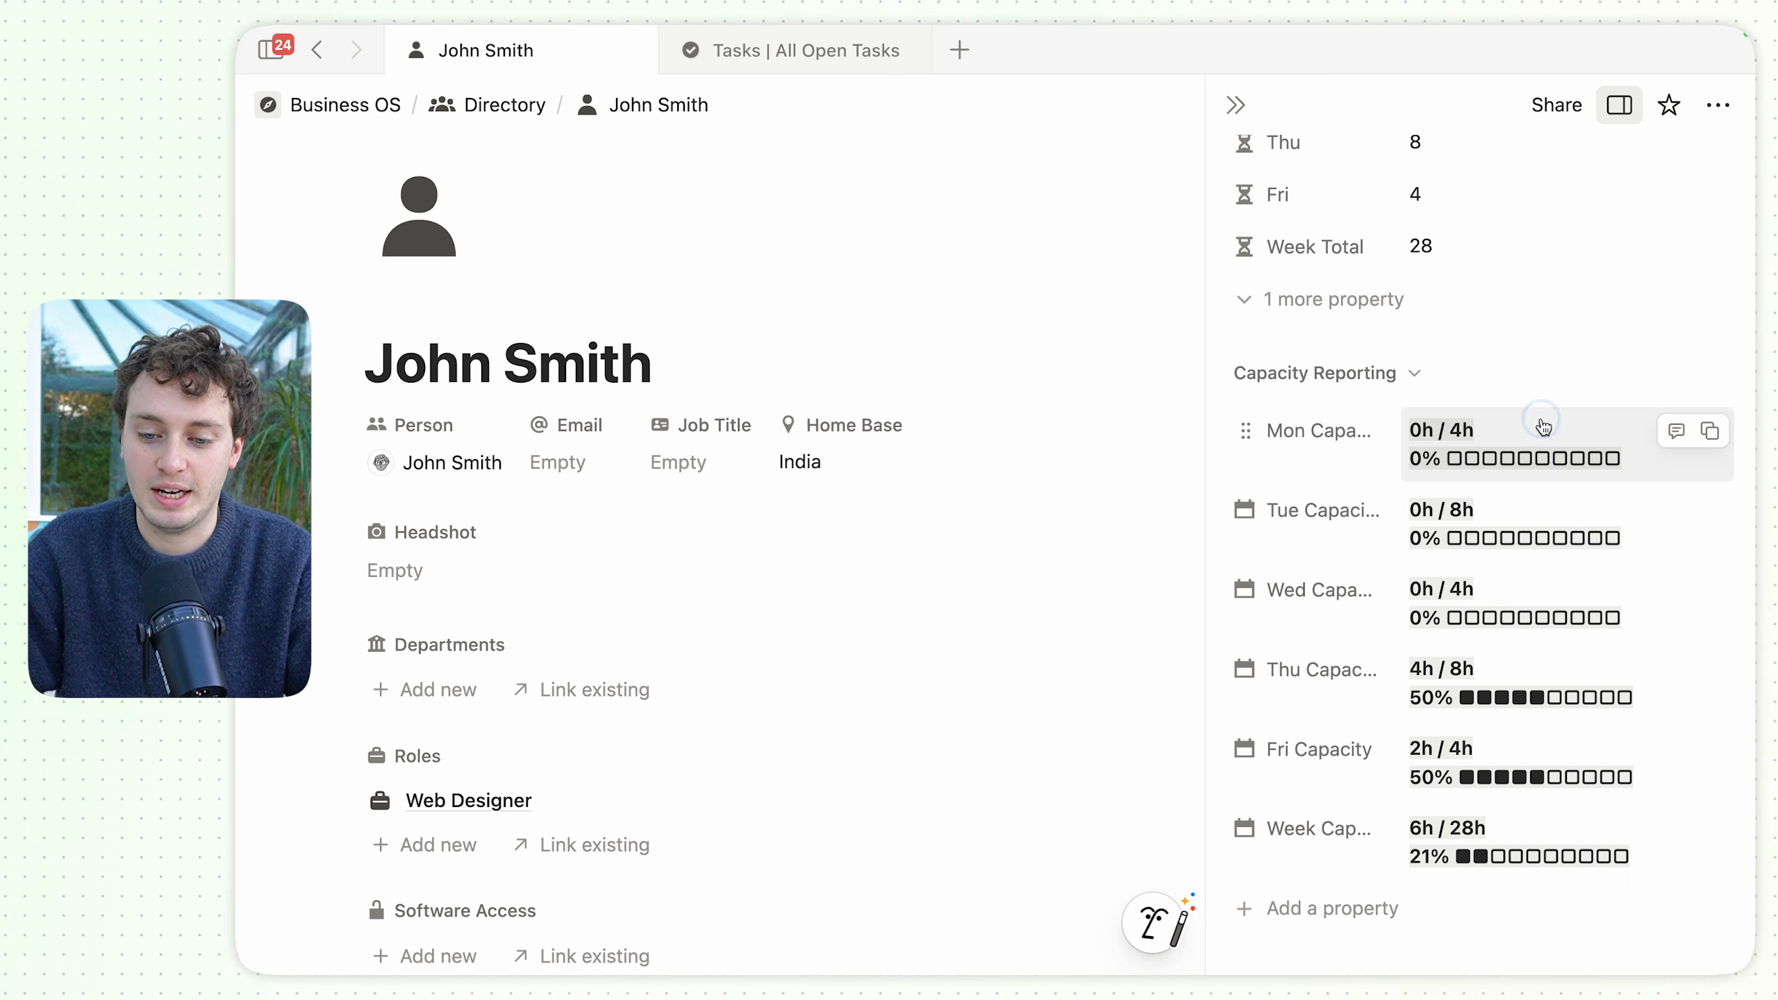
{"action": "left_click", "coordinate": [1542, 427]}
{"action": "left_click", "coordinate": [647, 241]}
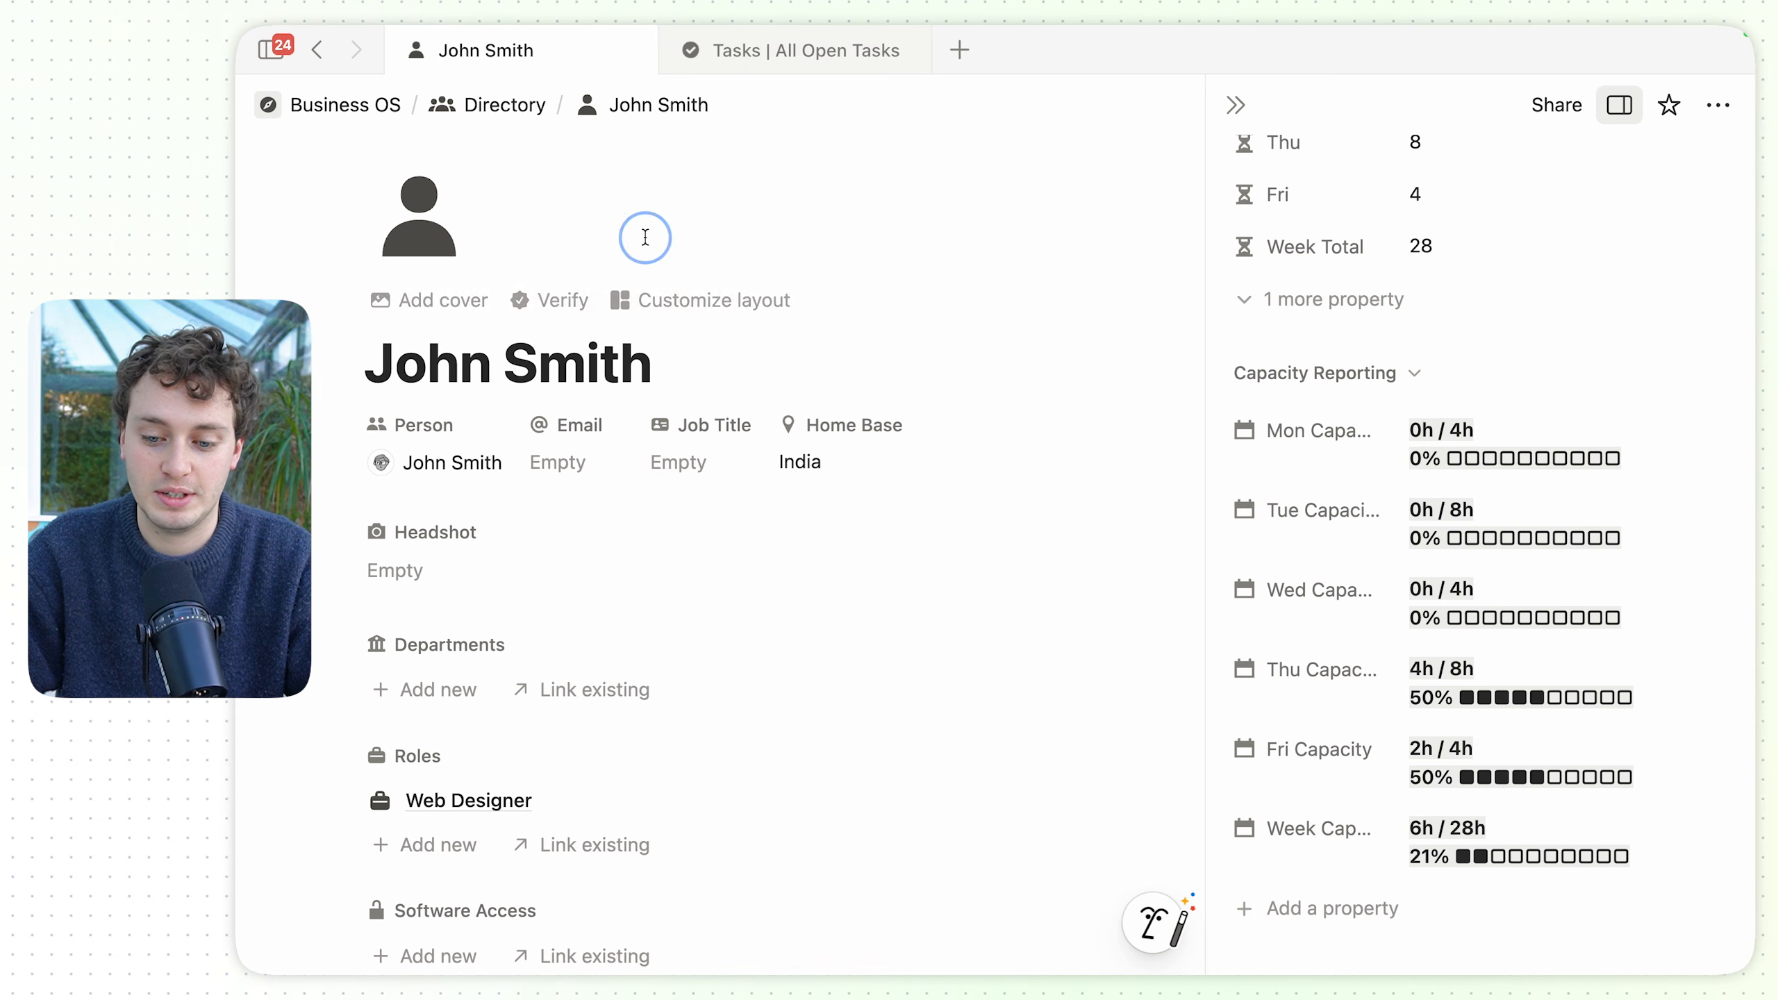
{"action": "scroll", "coordinate": [1389, 627], "scroll_direction": "up", "scroll_amount": 3}
{"action": "left_click", "coordinate": [1391, 533]}
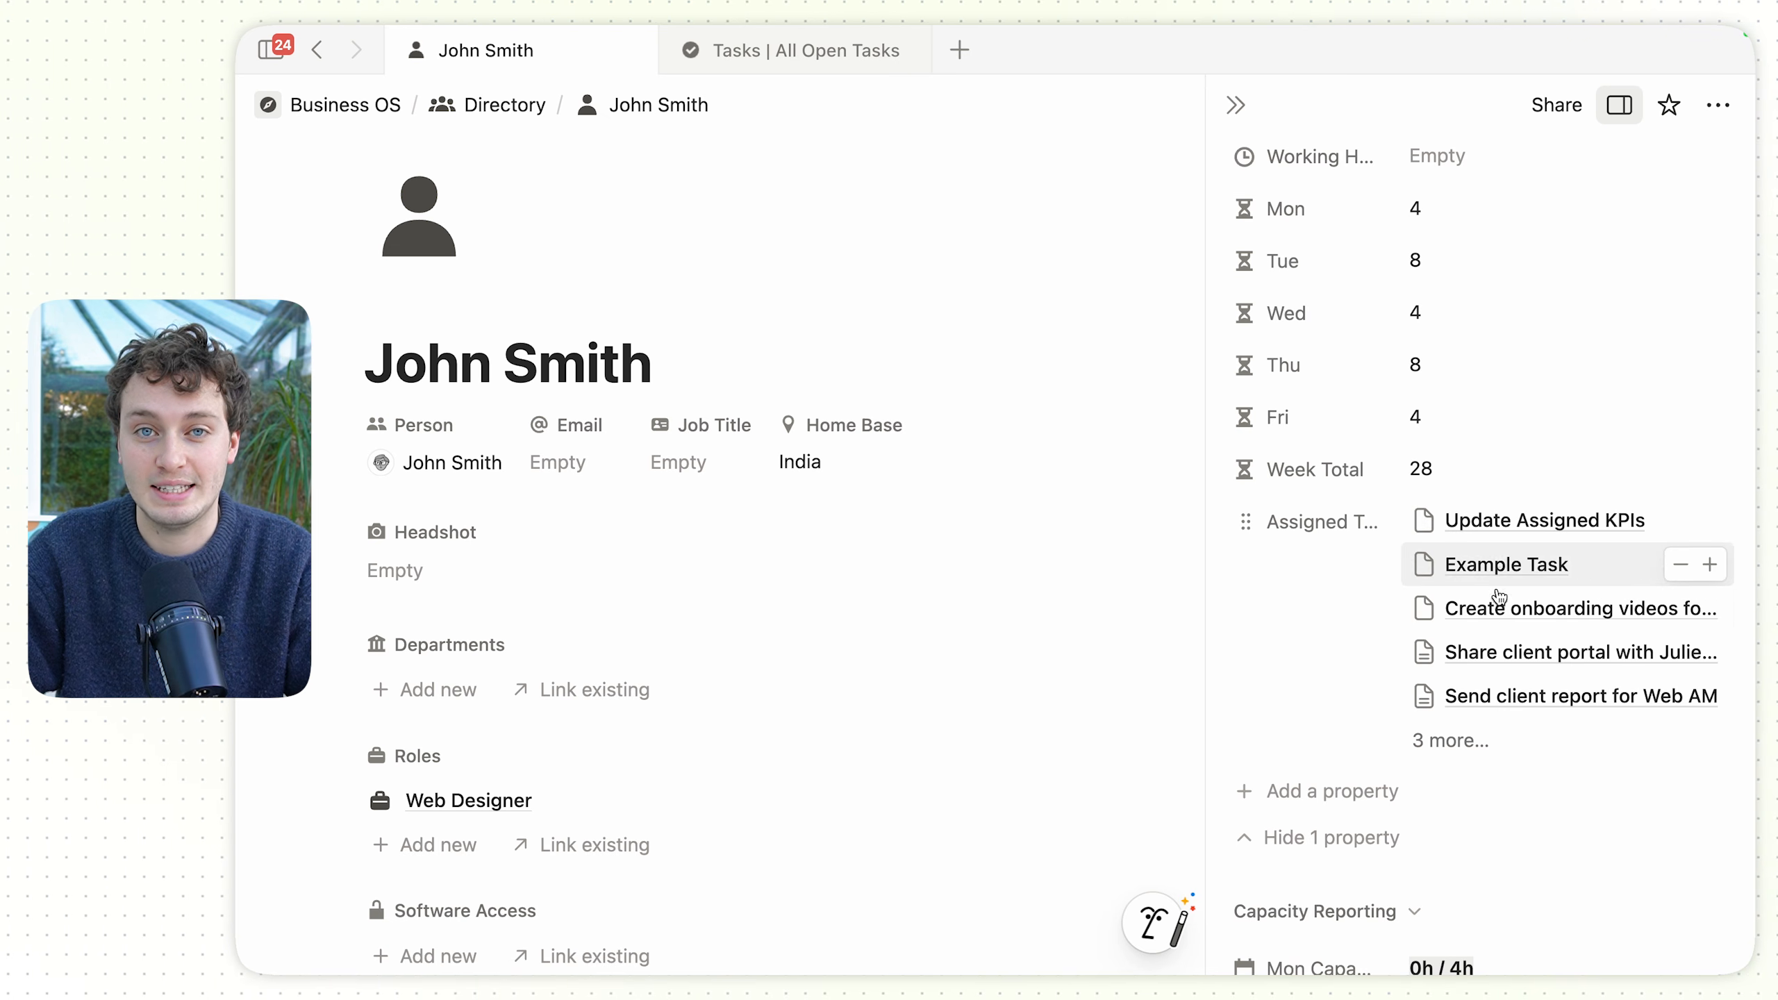
Open the settings of the Task Assignment Linker agent from the workspace's agent list, with the sidebar hidden.
{"action": "left_click", "coordinate": [722, 49]}
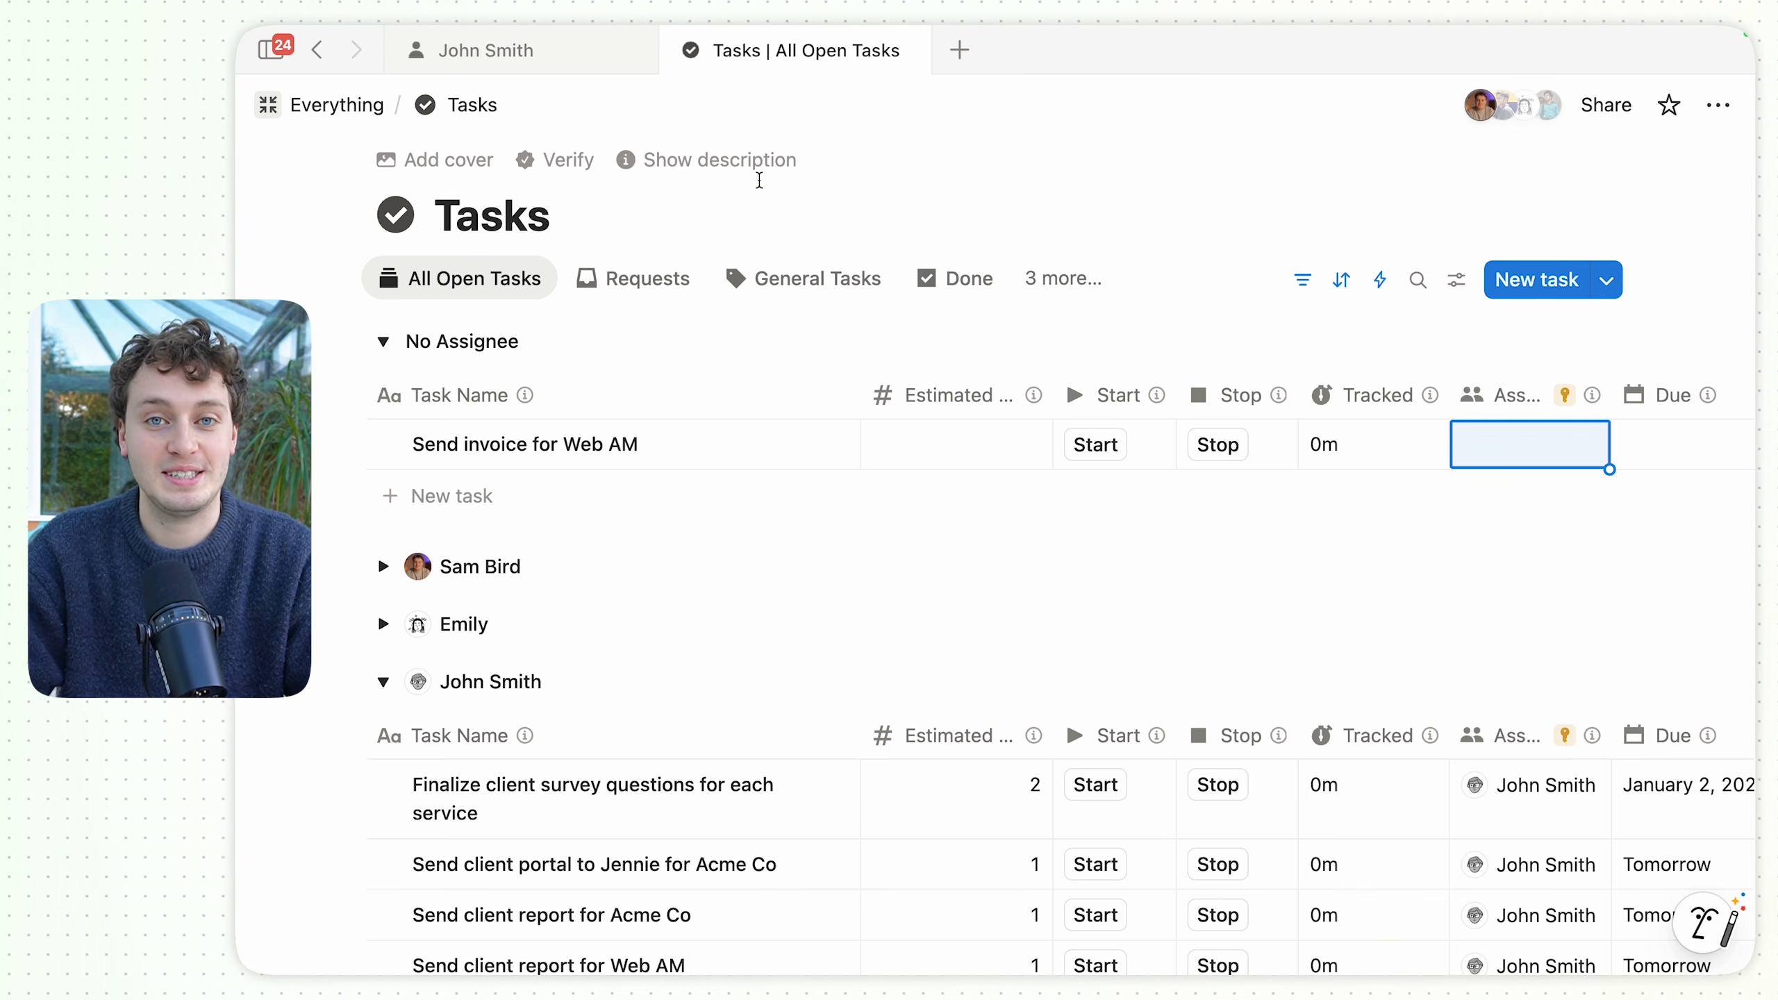
{"action": "left_click", "coordinate": [268, 51]}
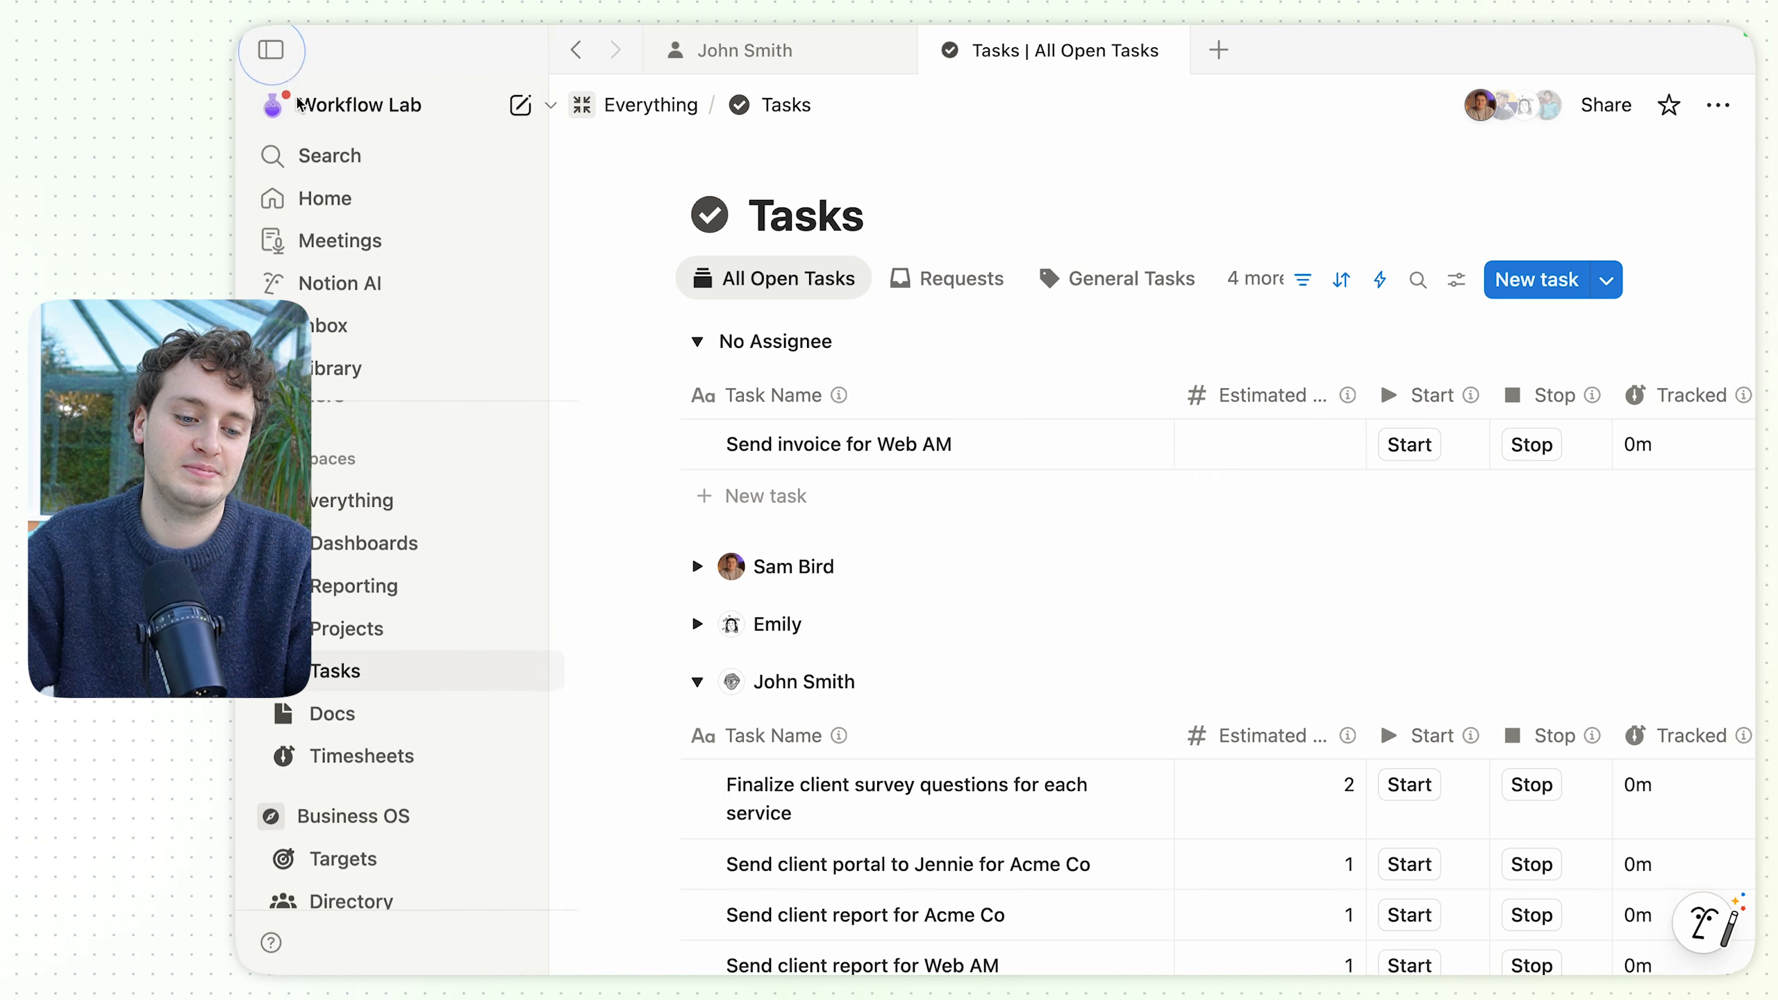
{"action": "scroll", "coordinate": [381, 546], "scroll_direction": "up", "scroll_amount": 2}
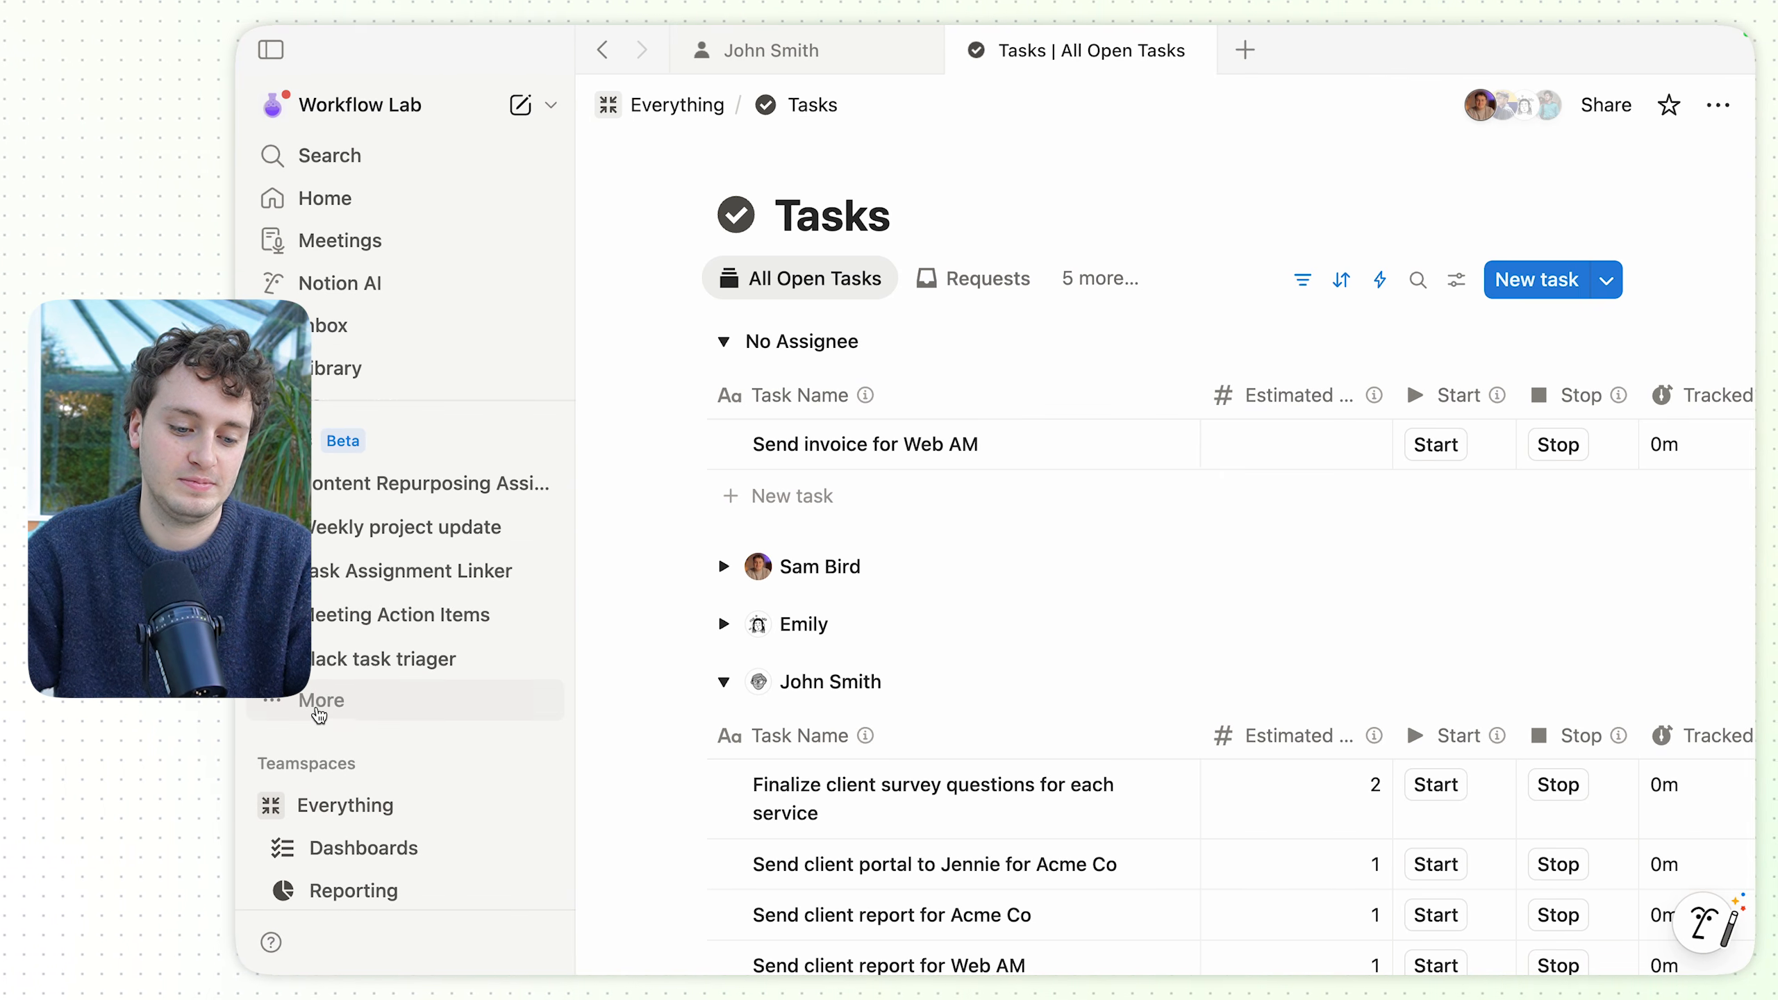
{"action": "left_click", "coordinate": [324, 699]}
{"action": "left_click", "coordinate": [433, 574]}
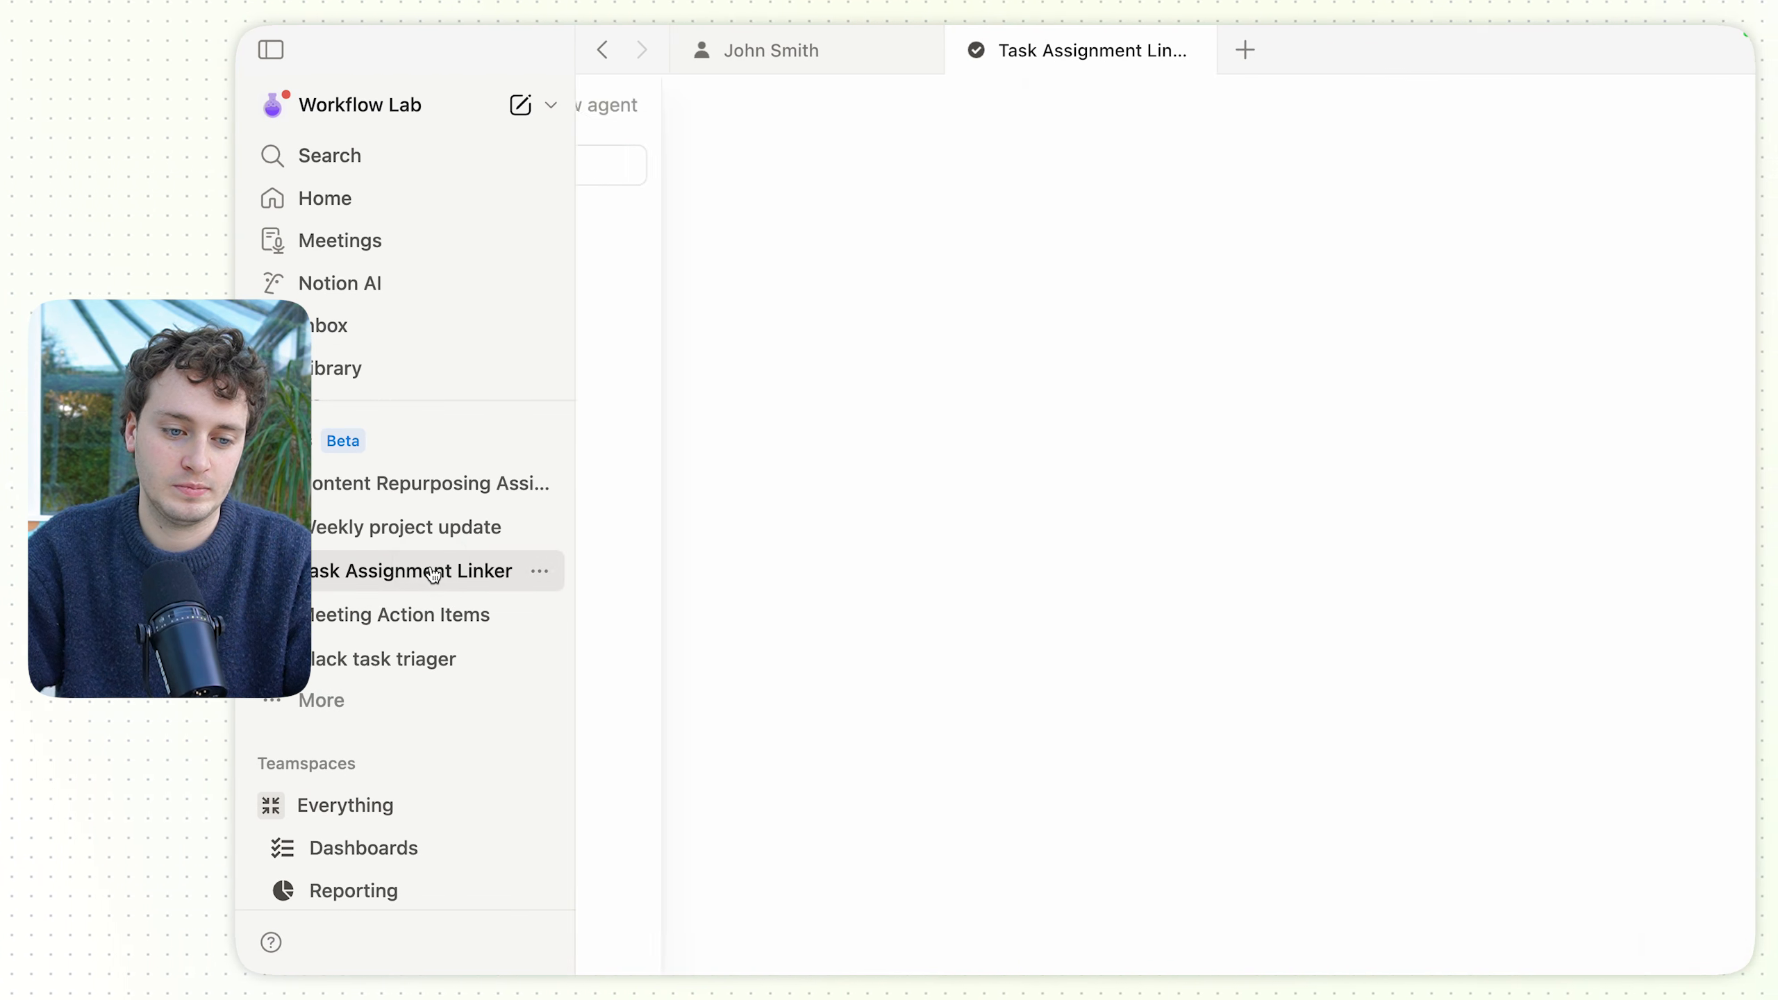
{"action": "left_click", "coordinate": [1036, 588]}
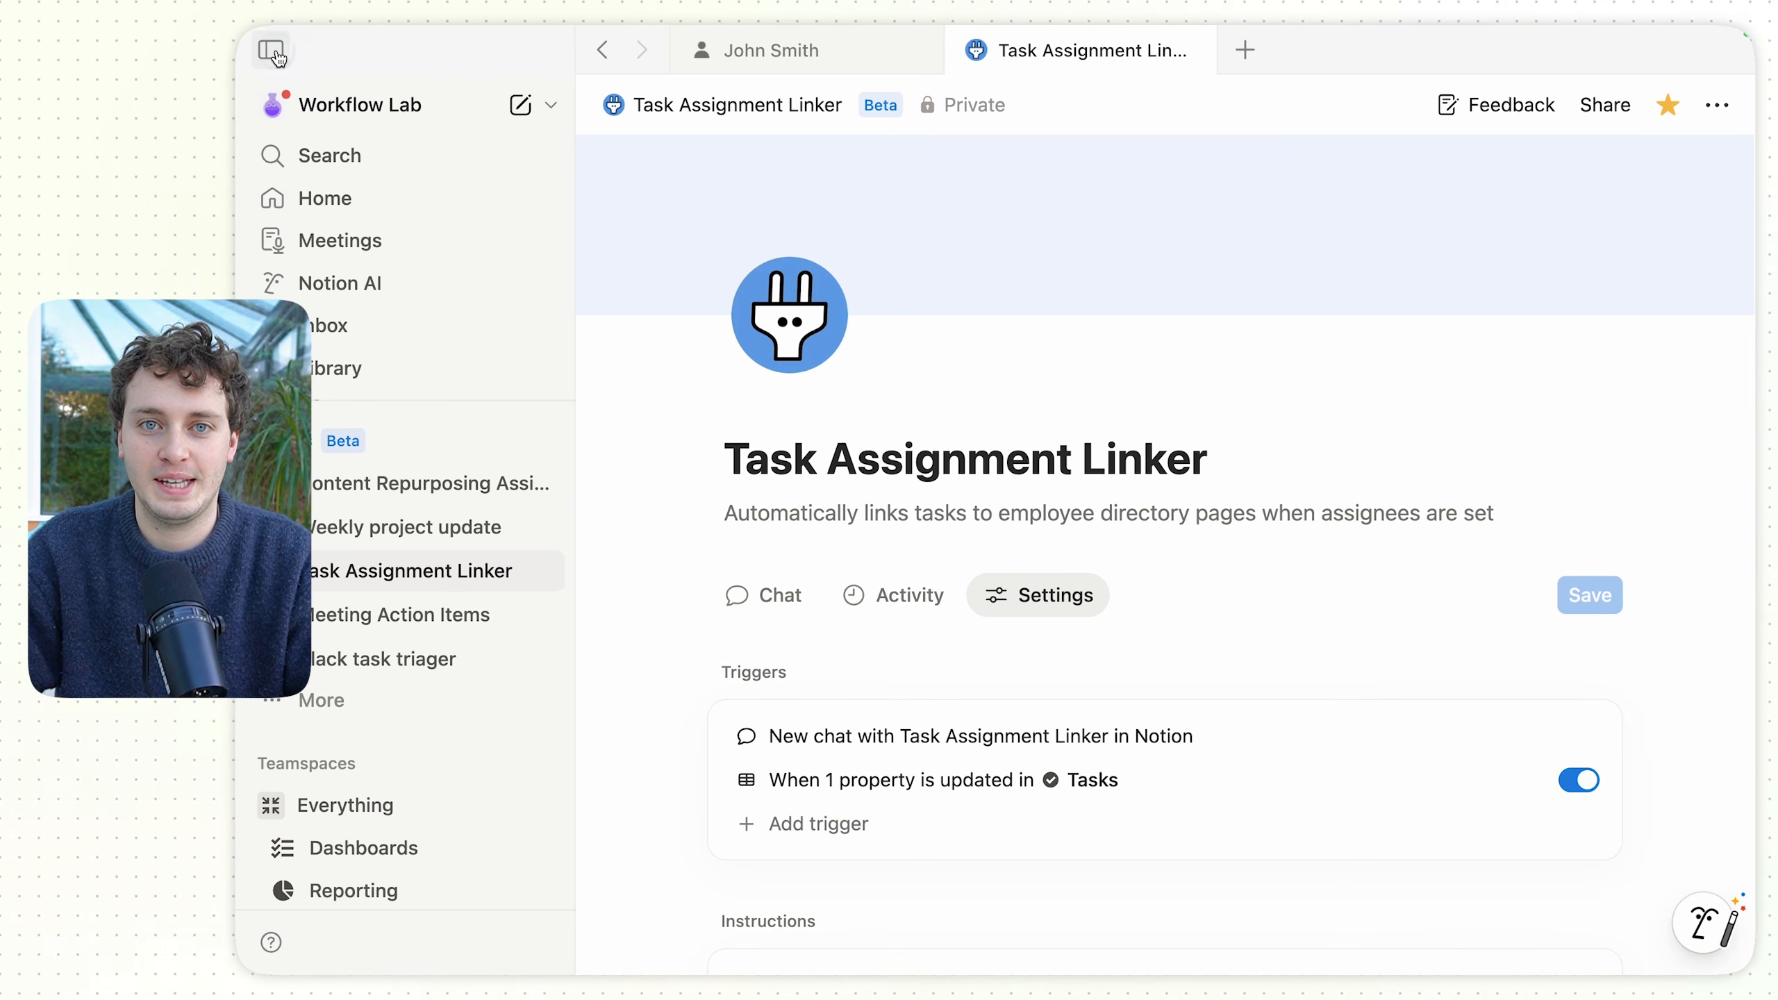
{"action": "left_click", "coordinate": [271, 51]}
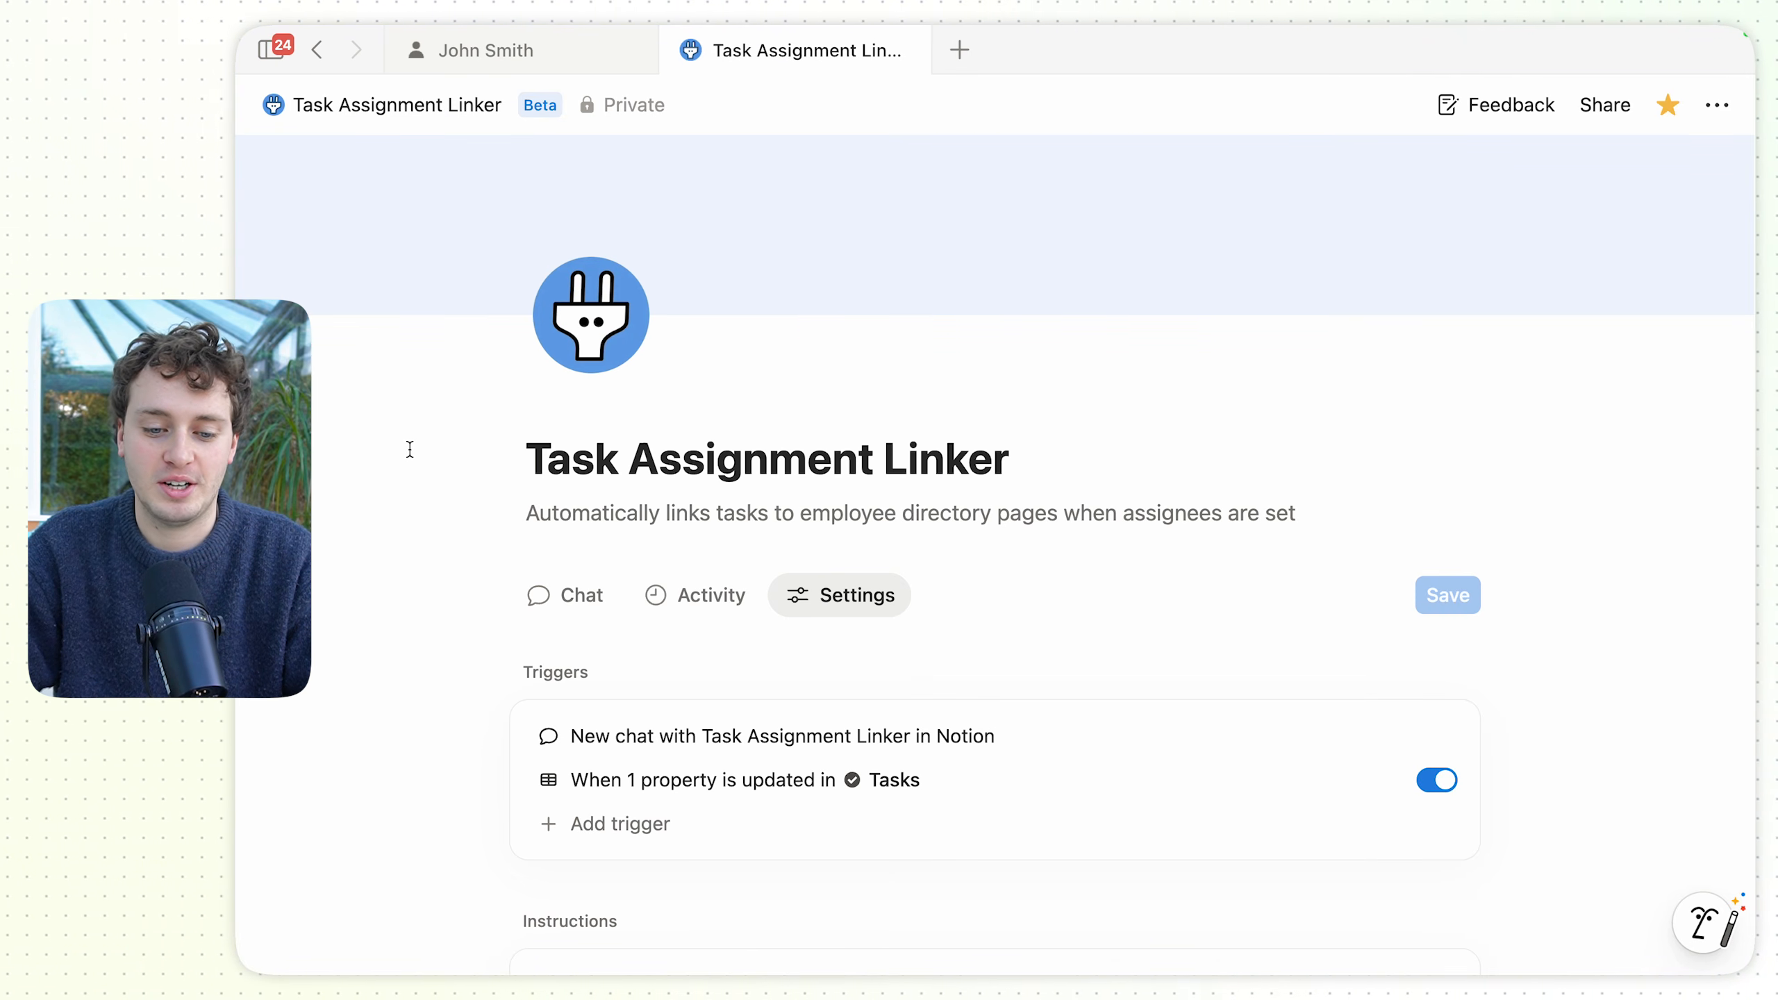
Inspect the agent's trigger for property updates in Tasks, including its Assignee condition, and close it unchanged.
{"action": "scroll", "coordinate": [410, 448], "scroll_direction": "down", "scroll_amount": 3}
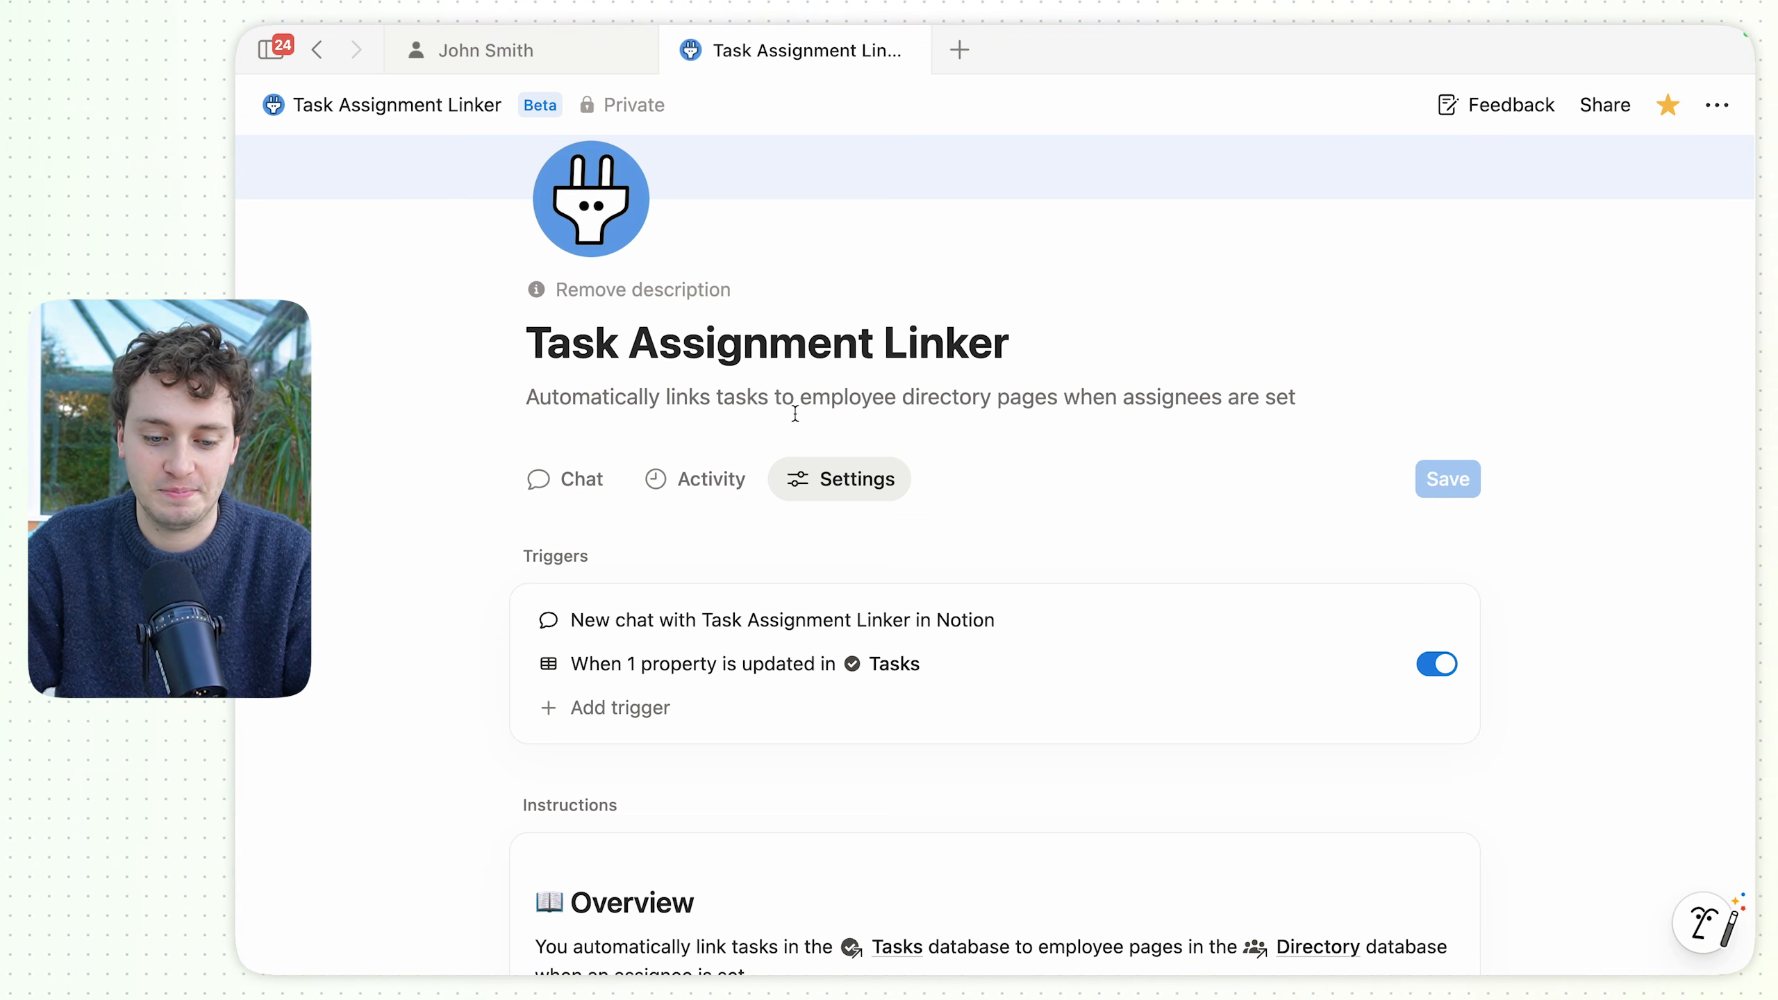
{"action": "scroll", "coordinate": [407, 513], "scroll_direction": "down", "scroll_amount": 6}
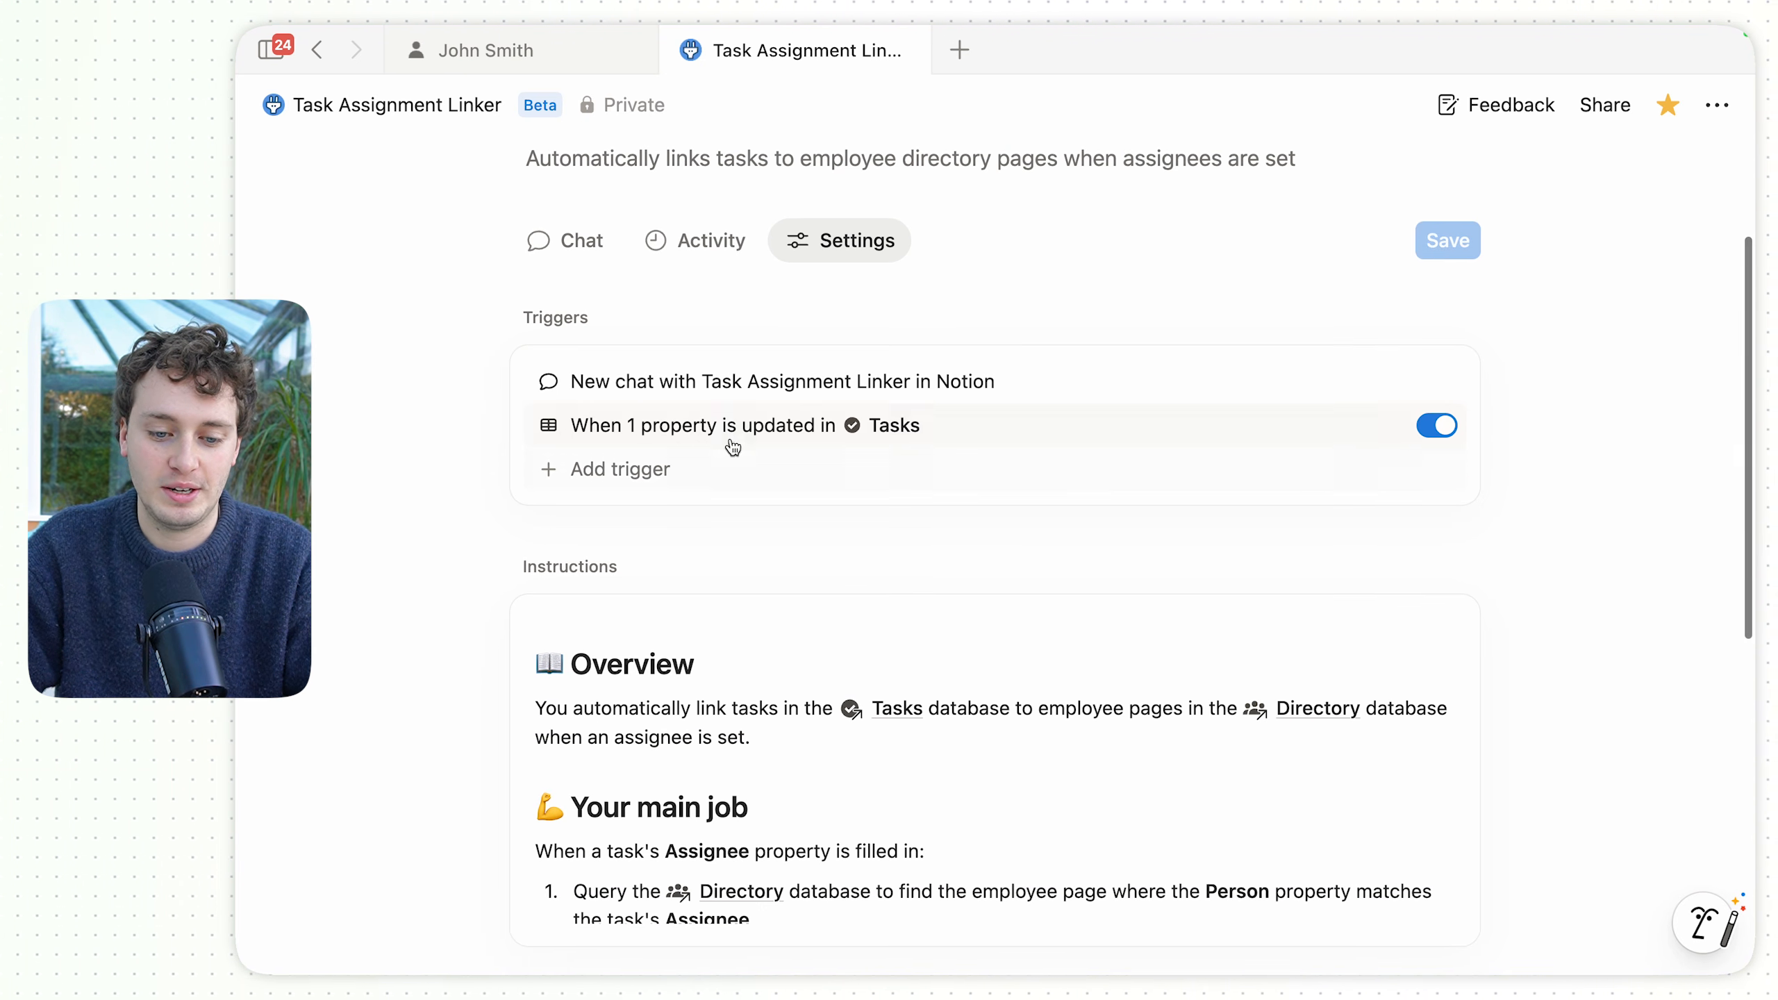
{"action": "left_click", "coordinate": [745, 429]}
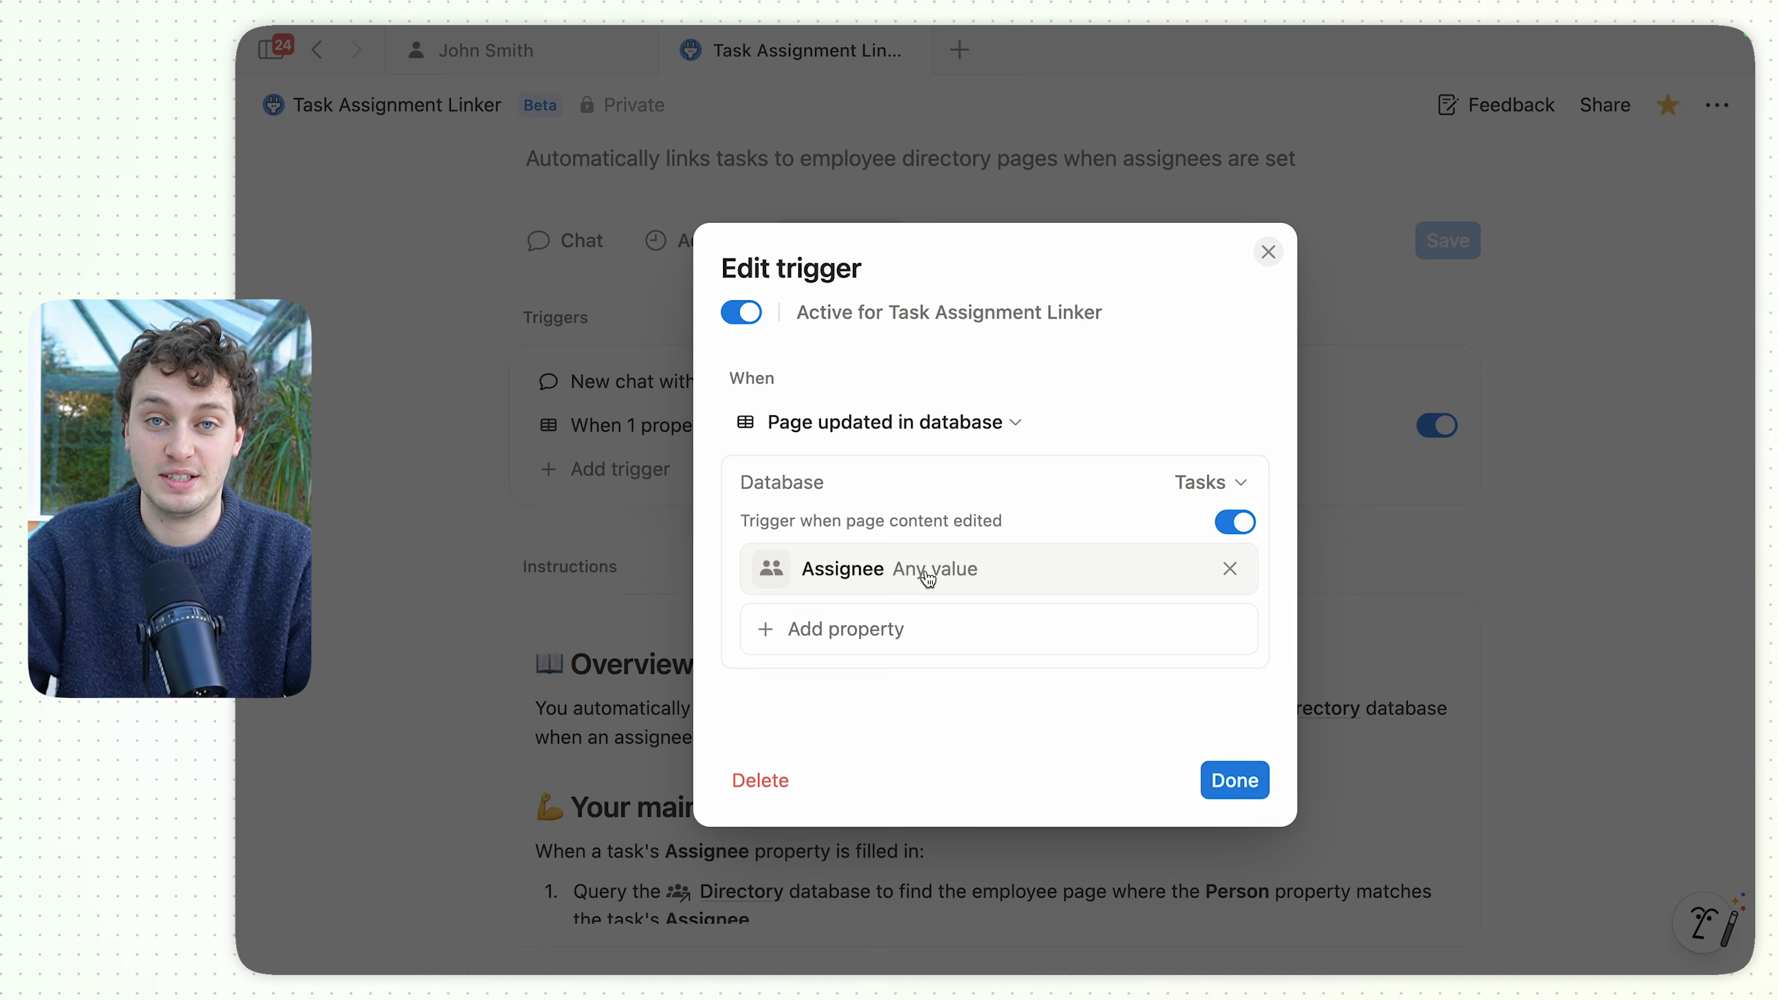
{"action": "left_click", "coordinate": [1553, 547]}
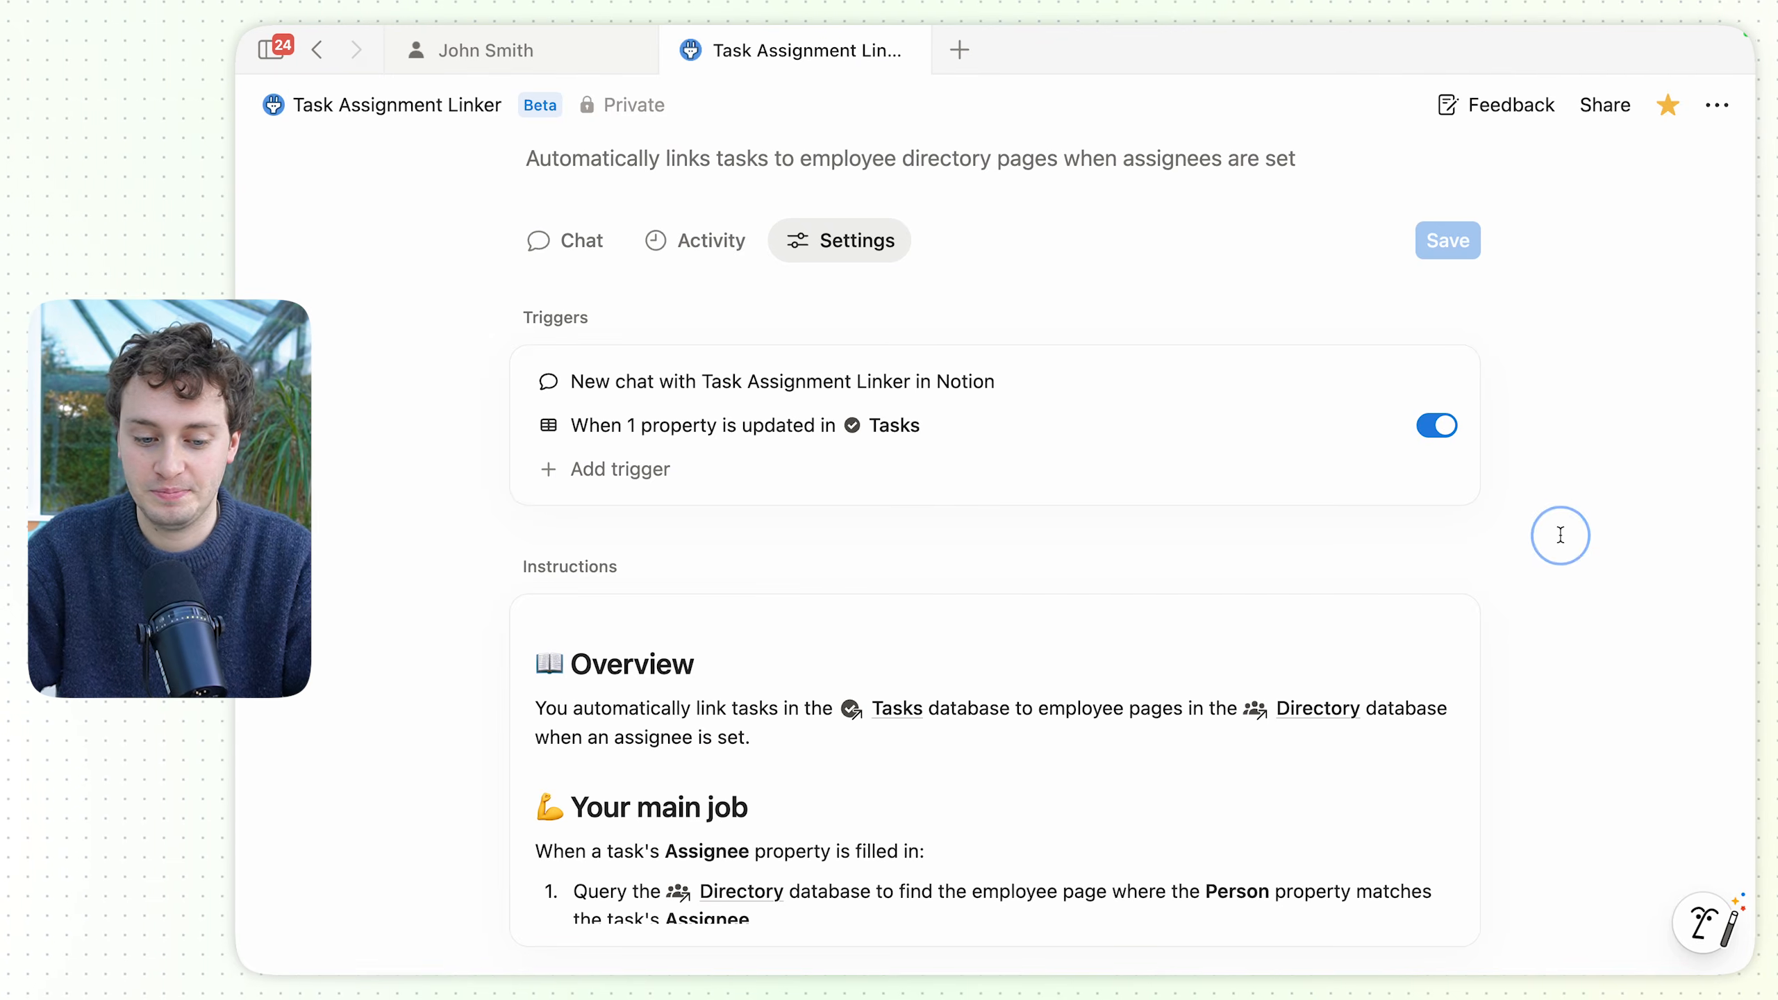
Read the agent's instructions from the Overview through the "Your main job" section.
{"action": "scroll", "coordinate": [409, 532], "scroll_direction": "down", "scroll_amount": 5}
{"action": "scroll", "coordinate": [770, 532], "scroll_direction": "down", "scroll_amount": 1}
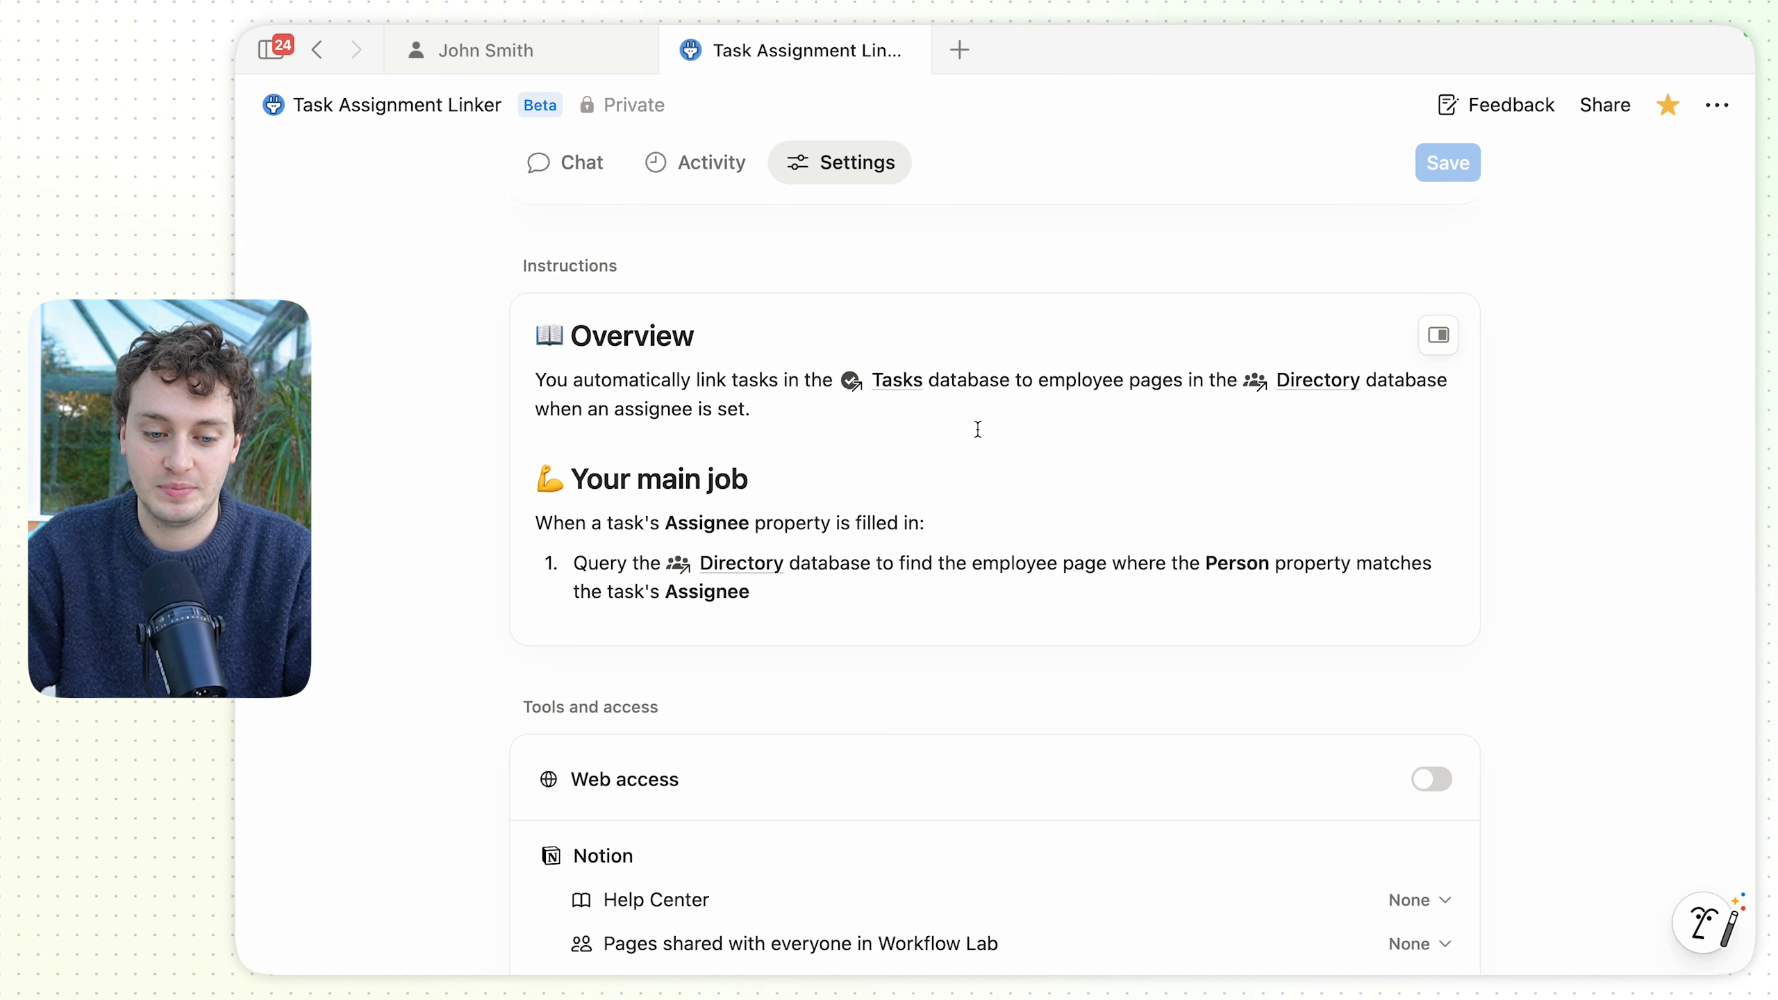
{"action": "scroll", "coordinate": [977, 429], "scroll_direction": "down", "scroll_amount": 3}
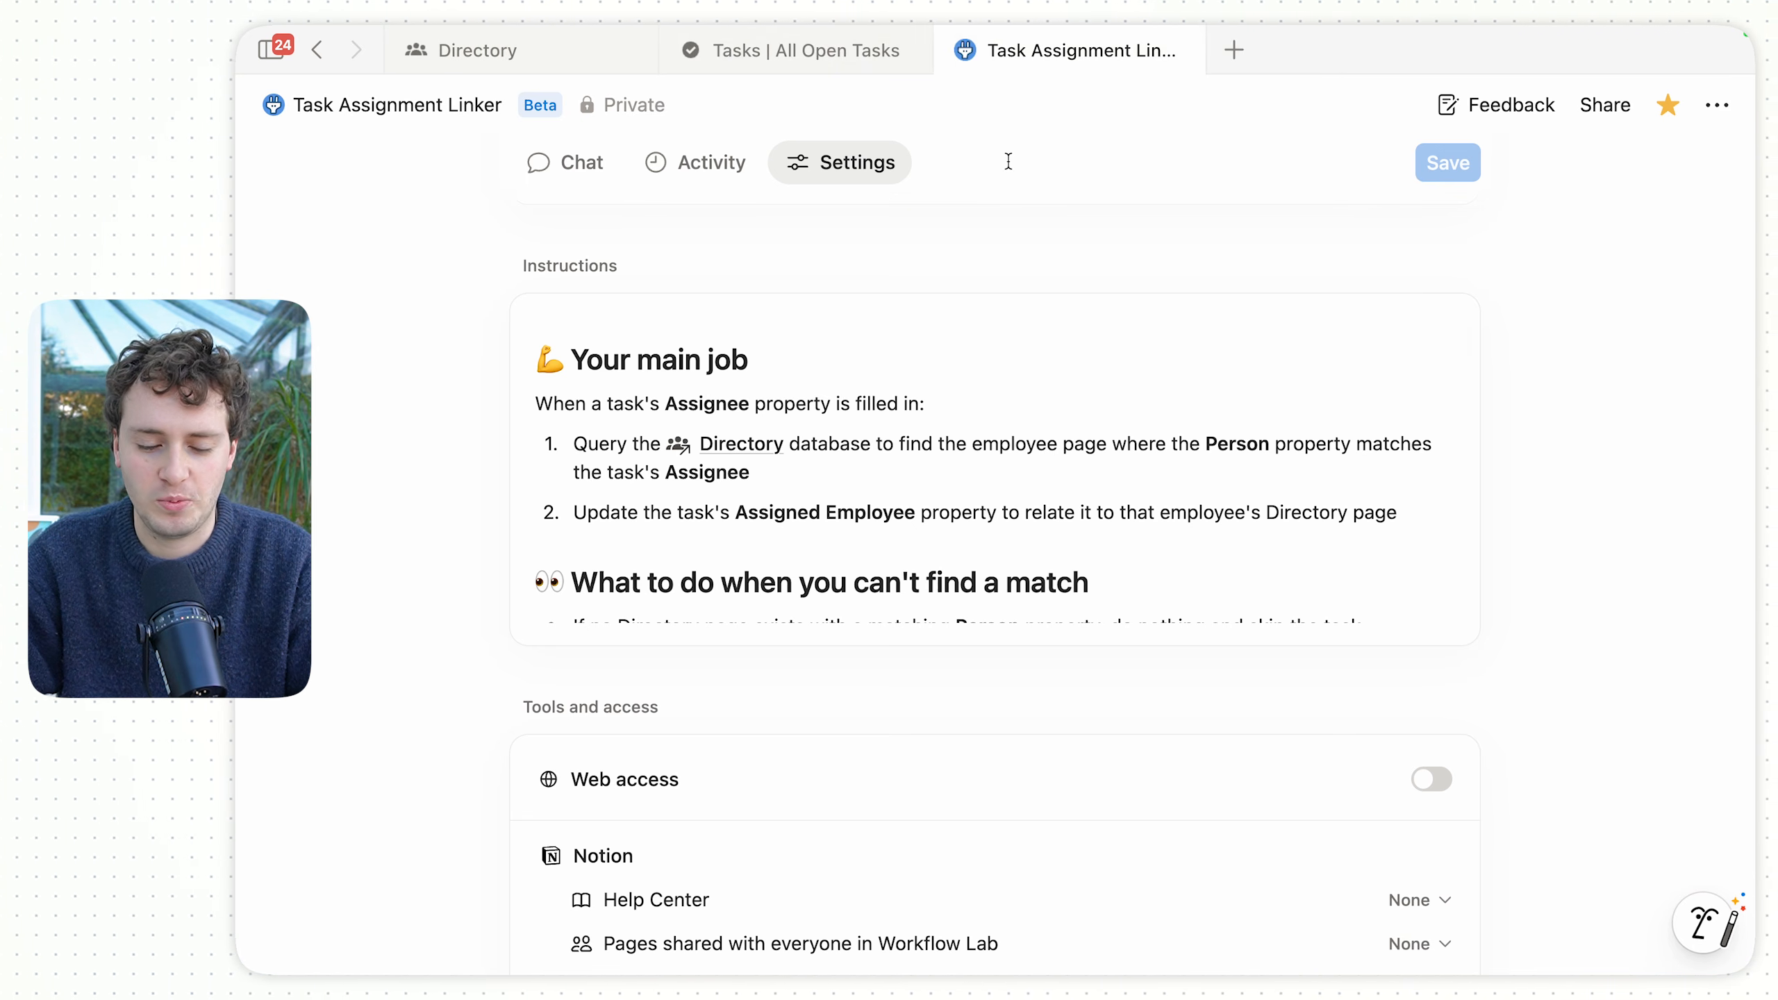
Return to Tasks and check the Assignee choices for "Send invoice for Web AM" without assigning anyone.
{"action": "left_click", "coordinate": [743, 52]}
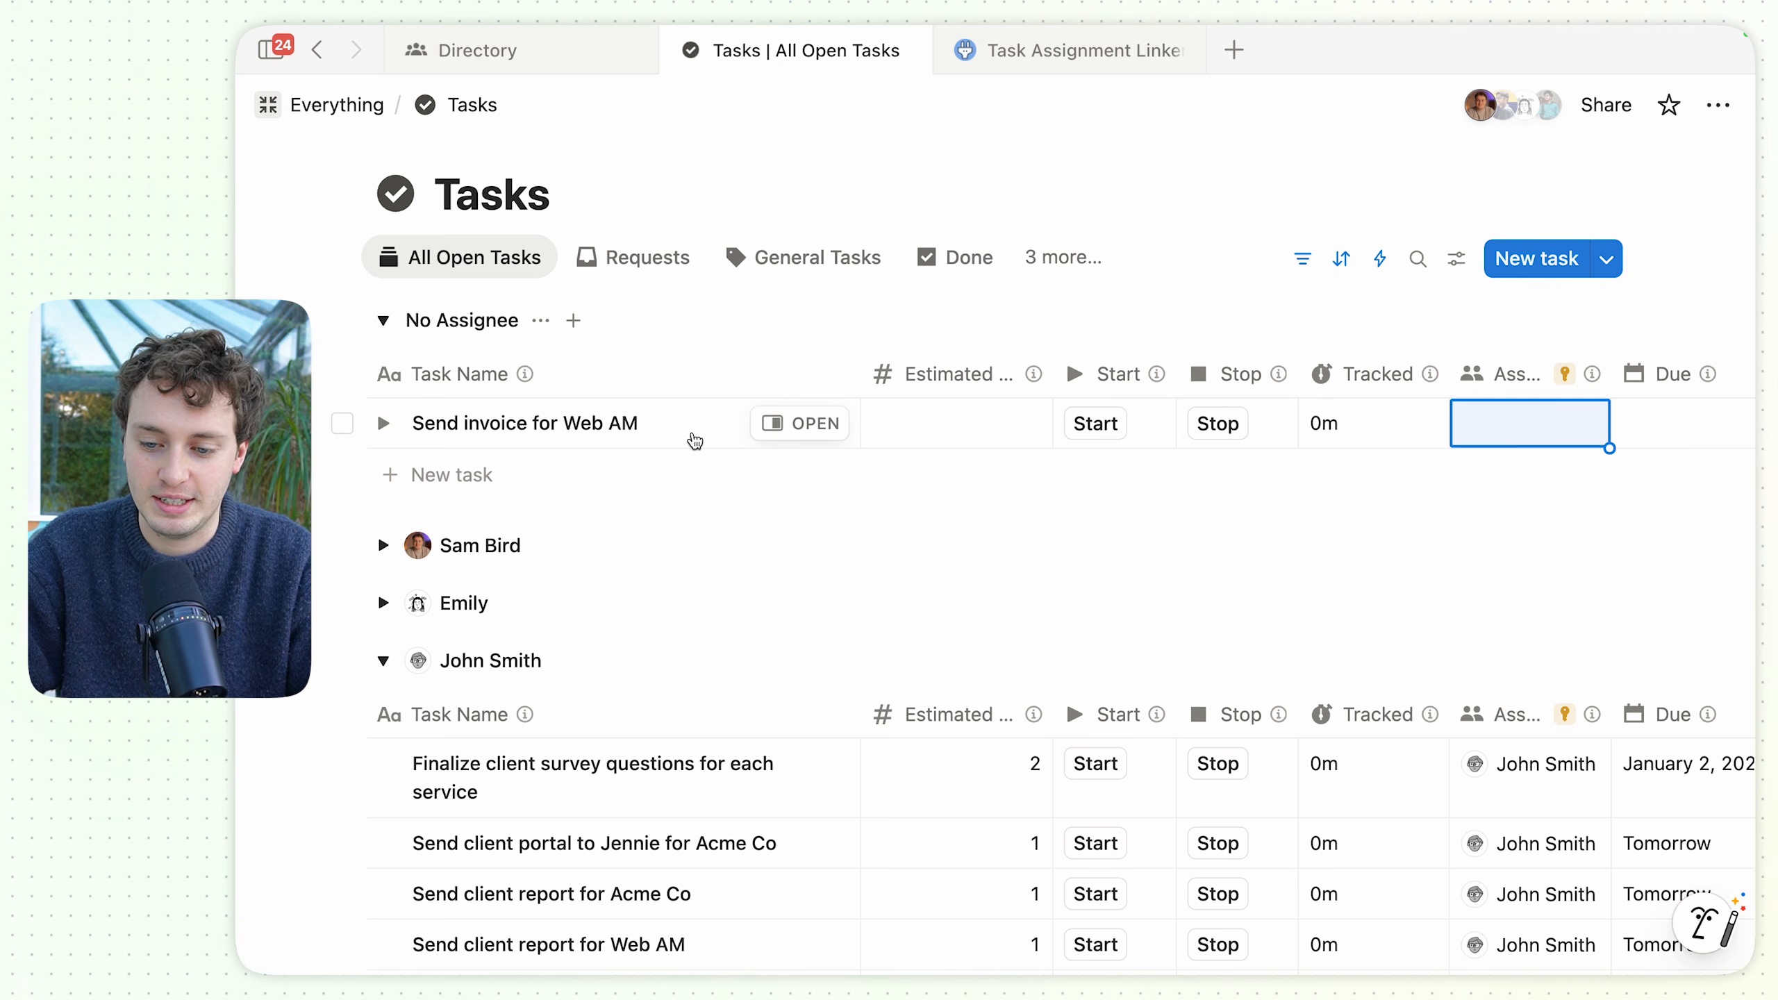
{"action": "left_click", "coordinate": [1513, 421]}
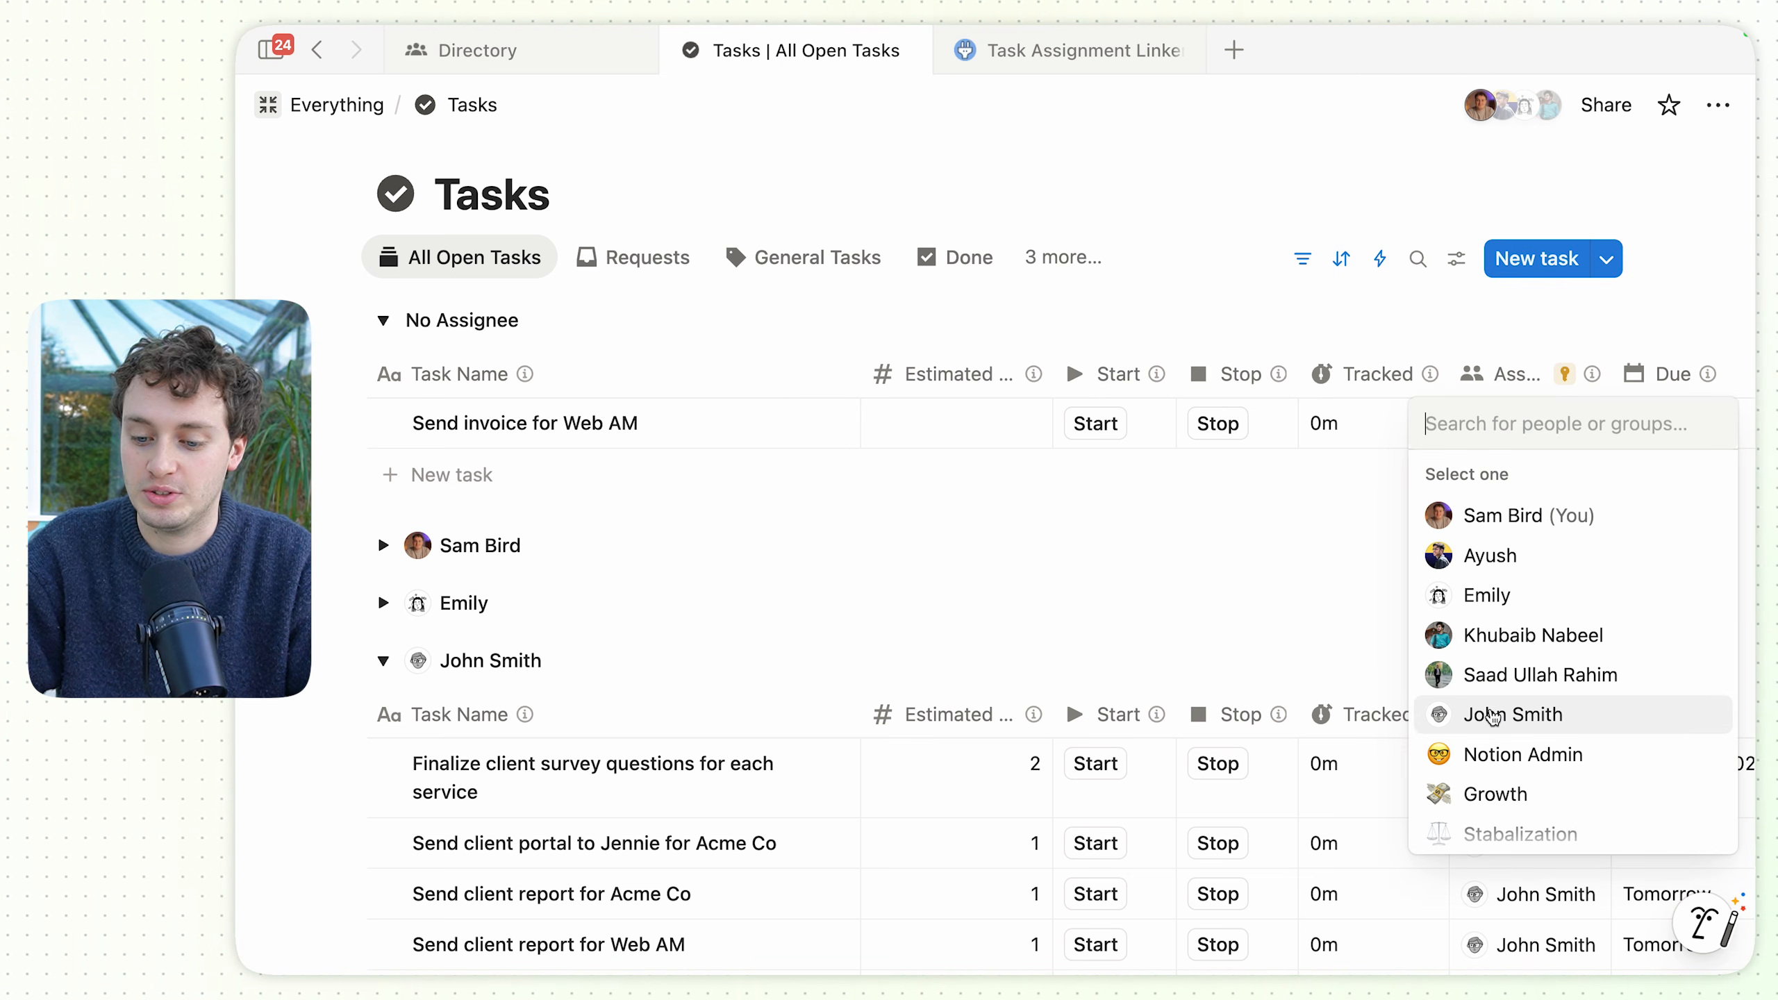
{"action": "left_click", "coordinate": [1224, 571]}
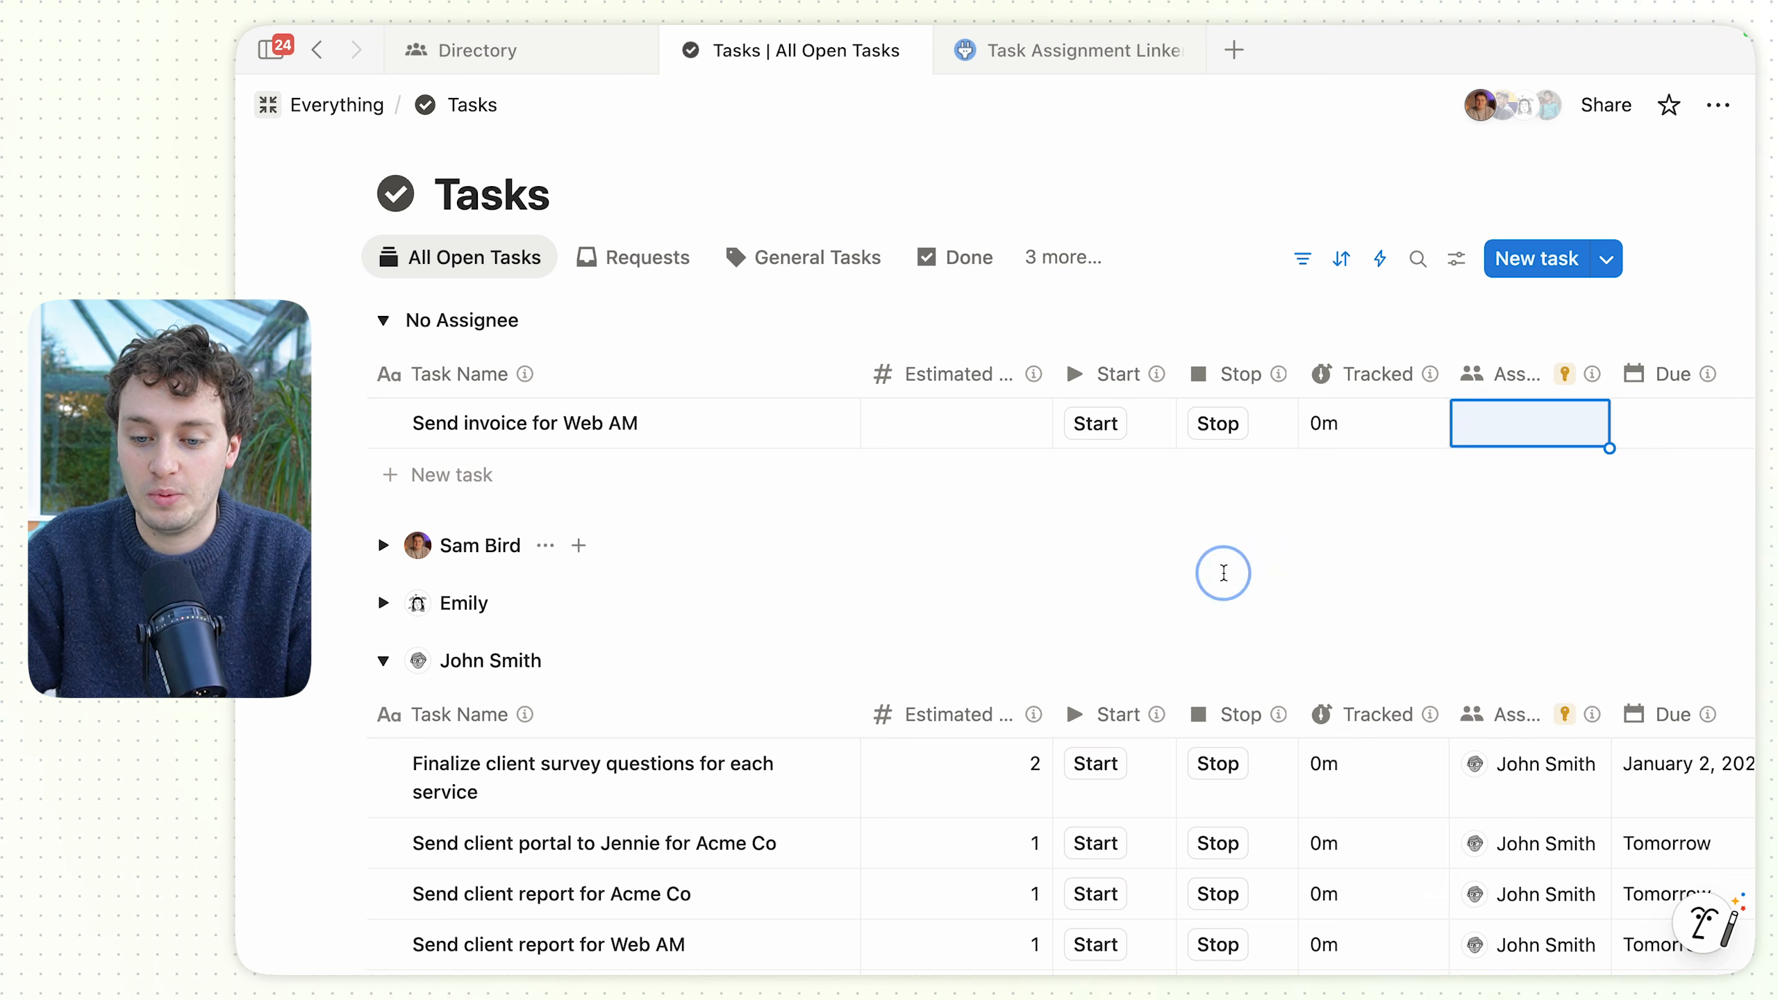
In the Directory, check the account linked to the first listed employee and open that employee's page in a side peek.
{"action": "left_click", "coordinate": [557, 67]}
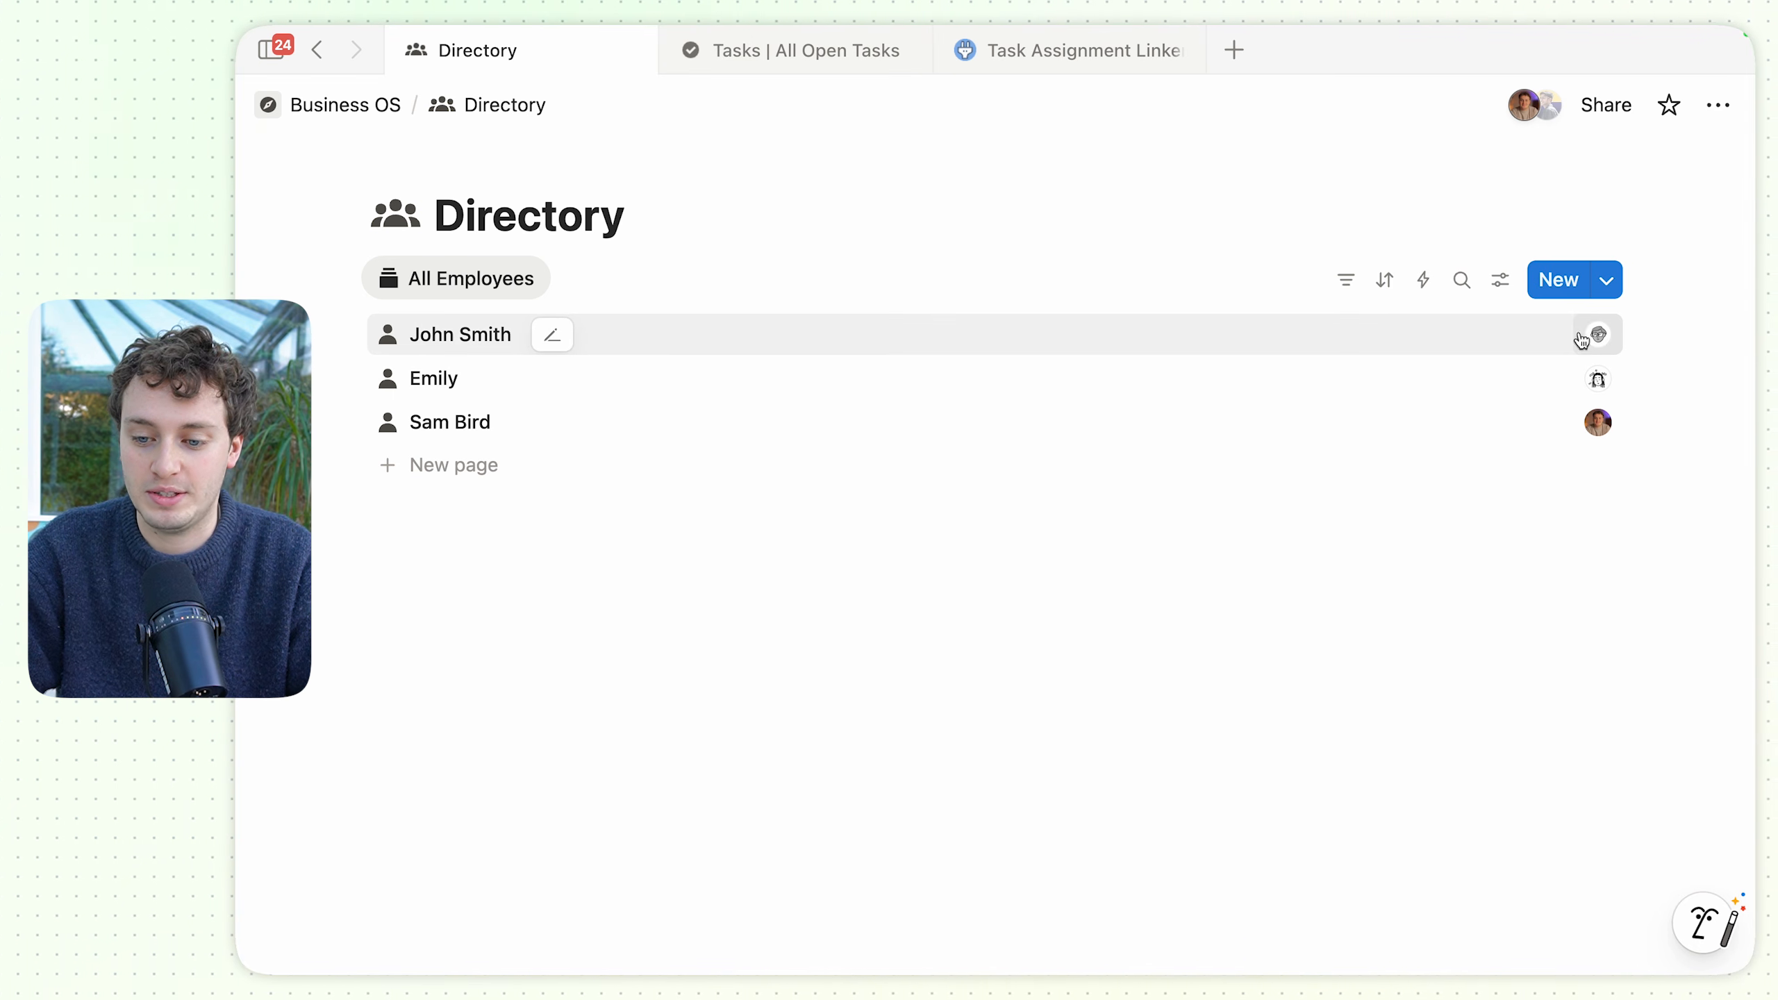
{"action": "mouse_move", "coordinate": [1602, 339]}
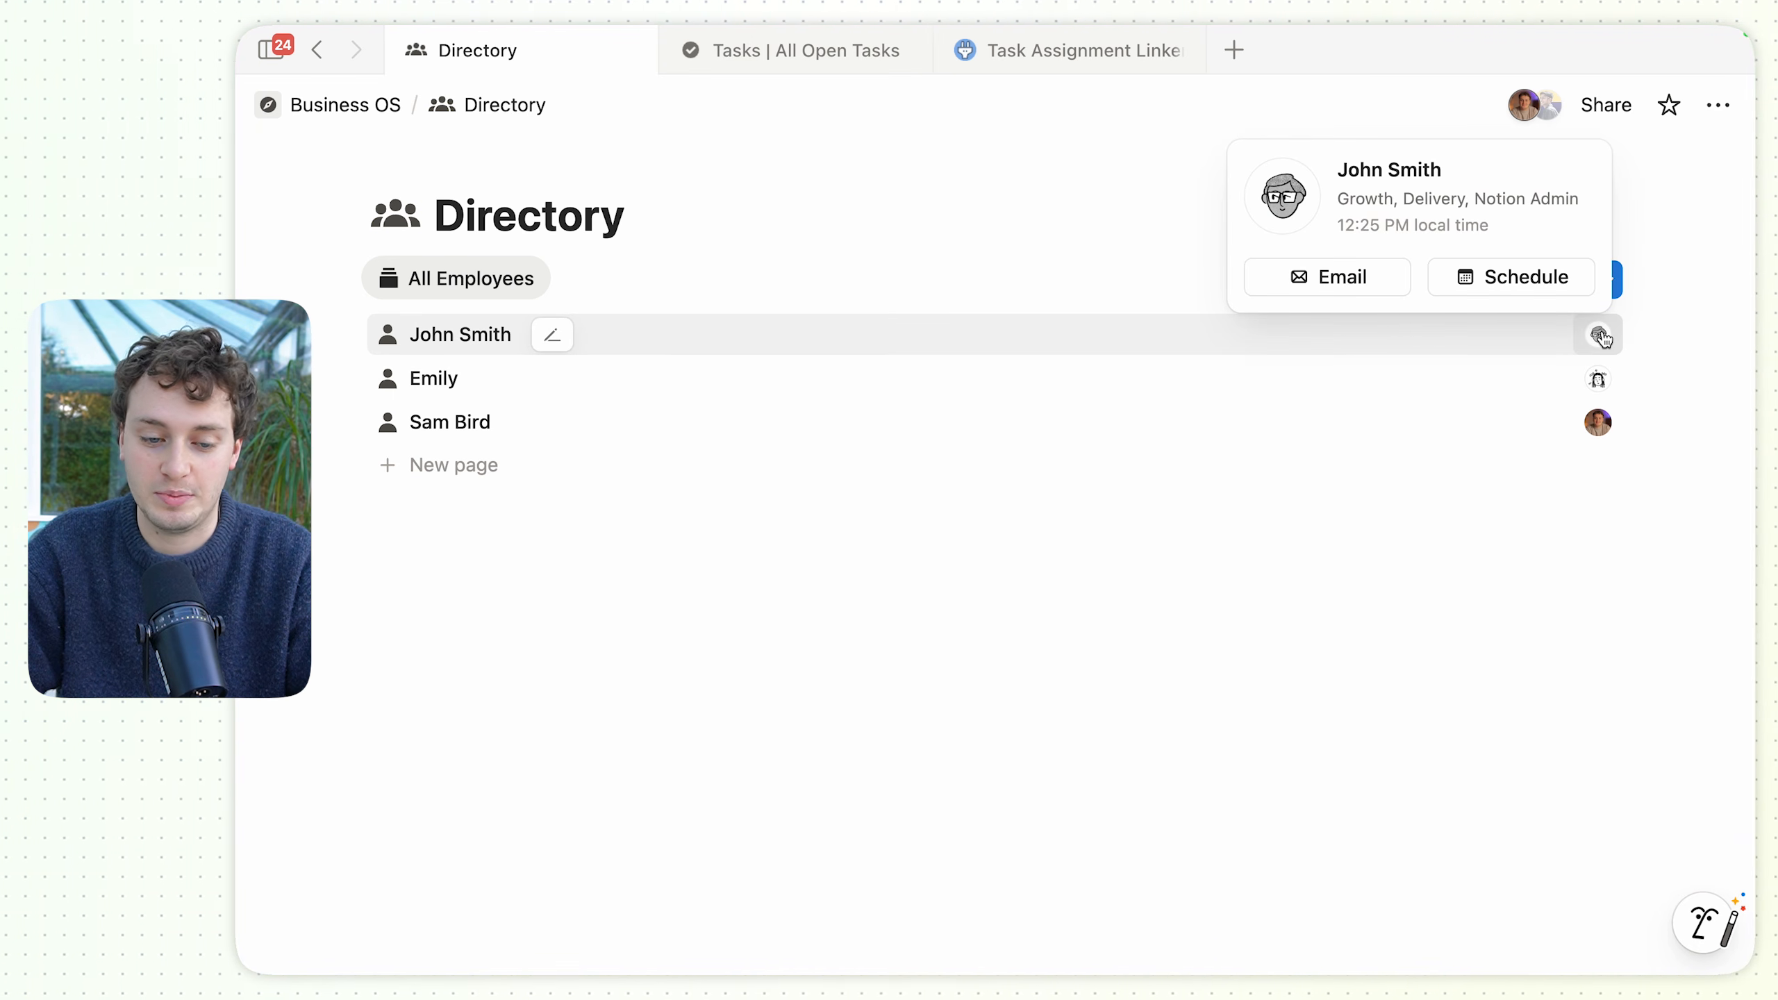
{"action": "left_click", "coordinate": [454, 339]}
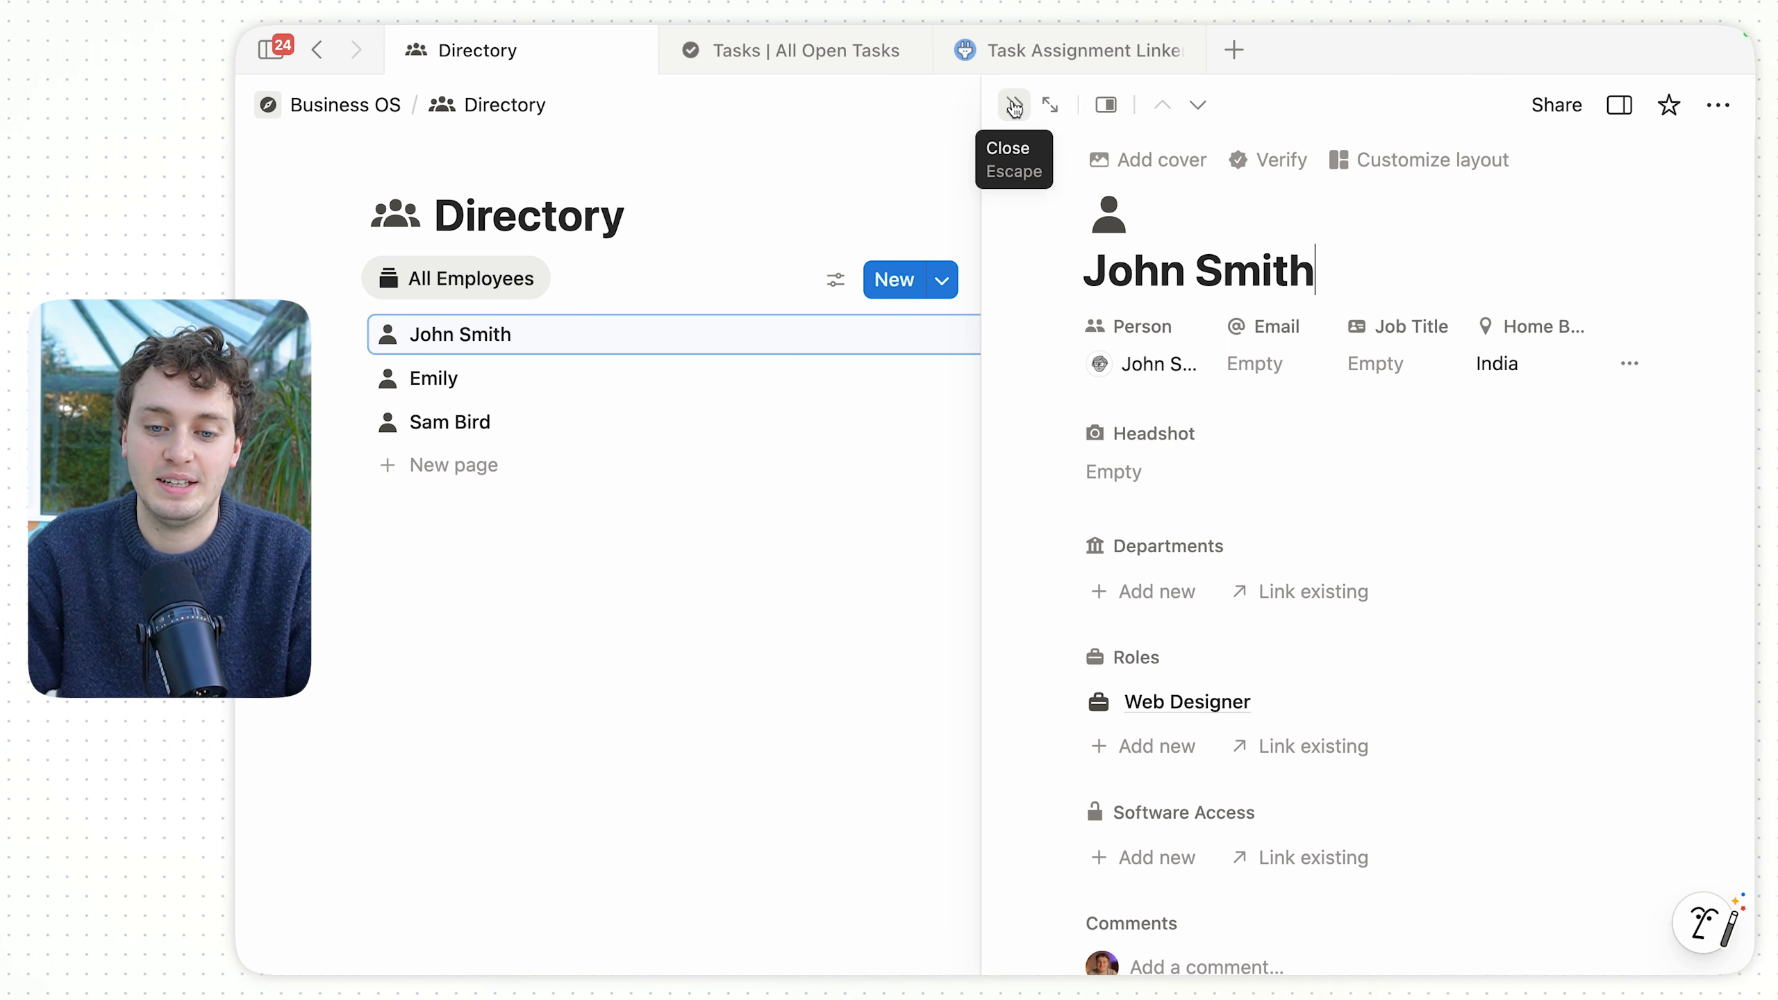
Open the "Send invoice for Web AM" task as a full page and check its Assigned Employee relation options without selecting one.
{"action": "left_click", "coordinate": [764, 56]}
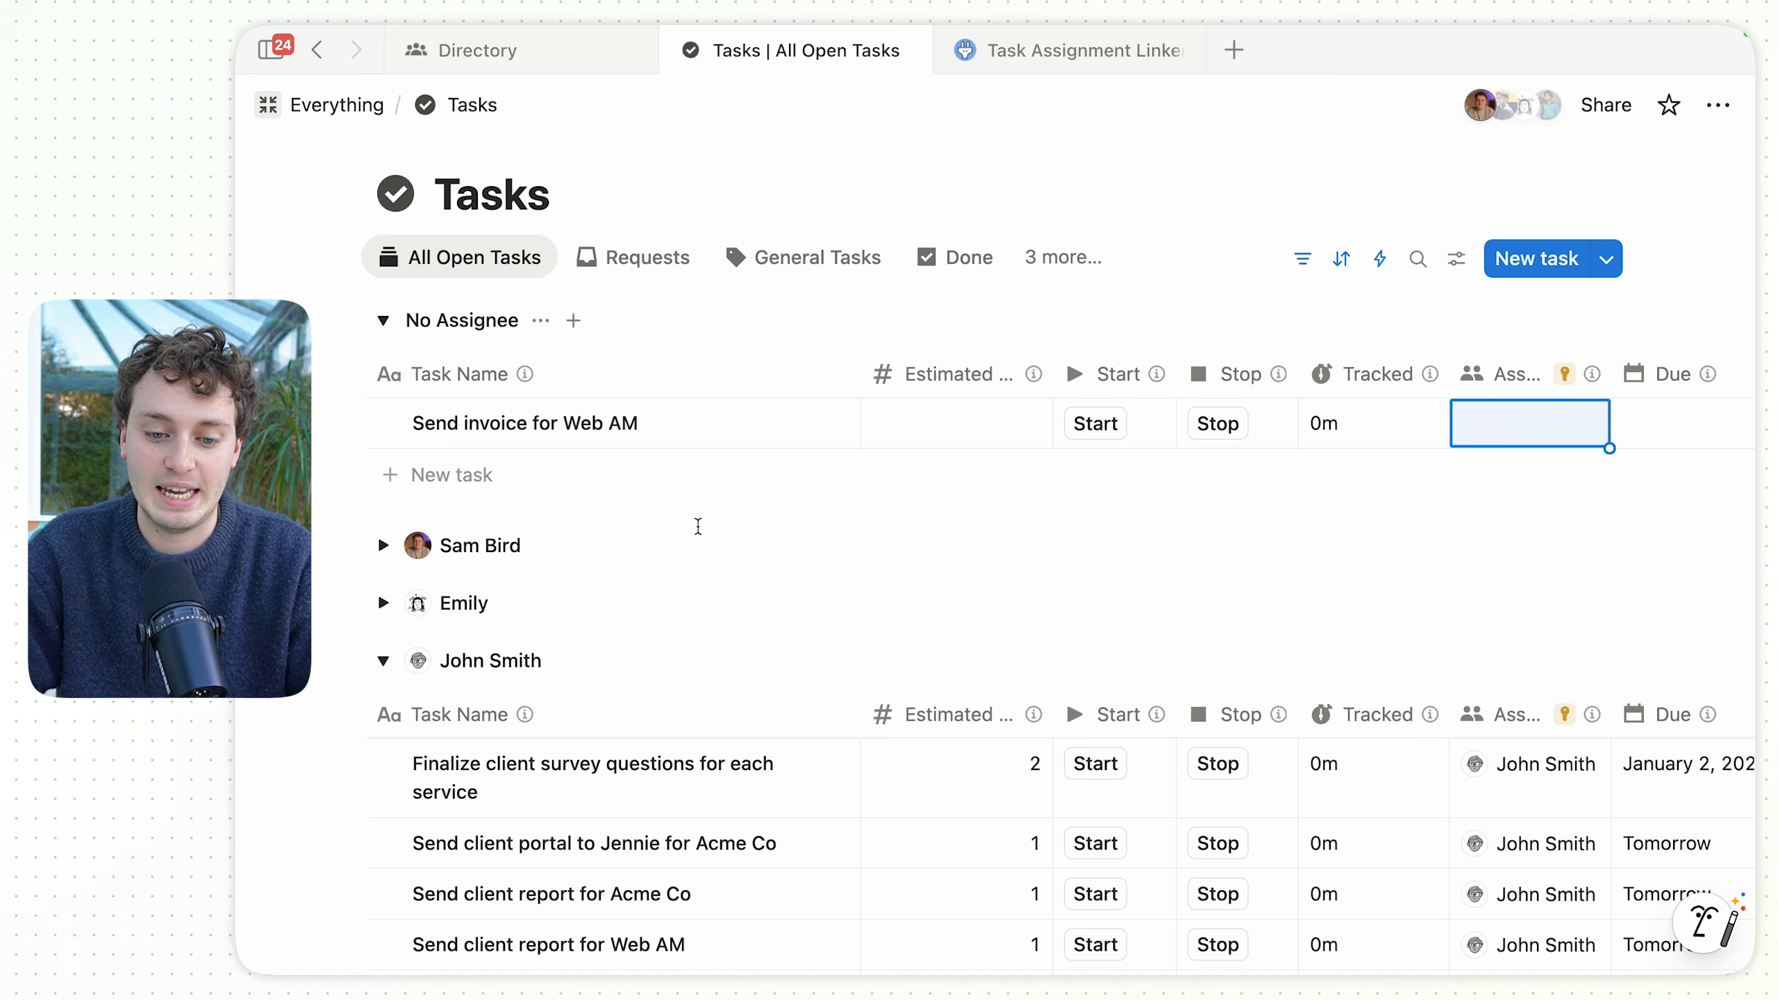
{"action": "left_click", "coordinate": [807, 423]}
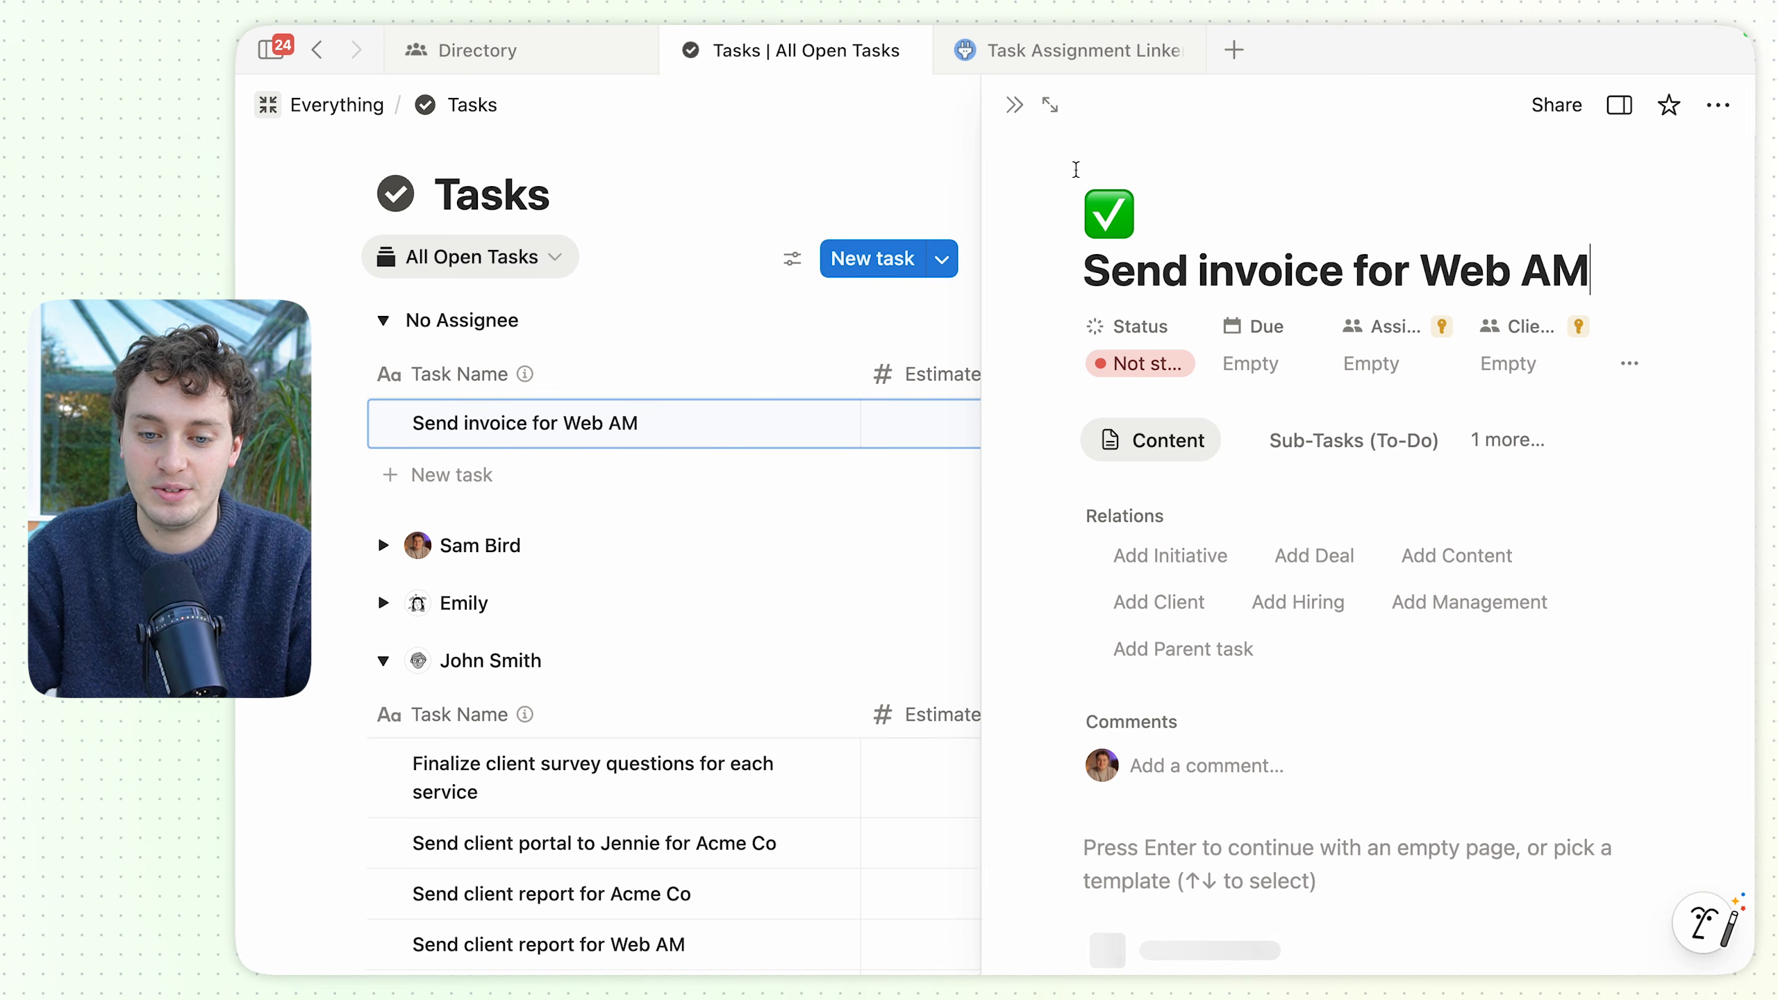
{"action": "left_click", "coordinate": [1050, 106]}
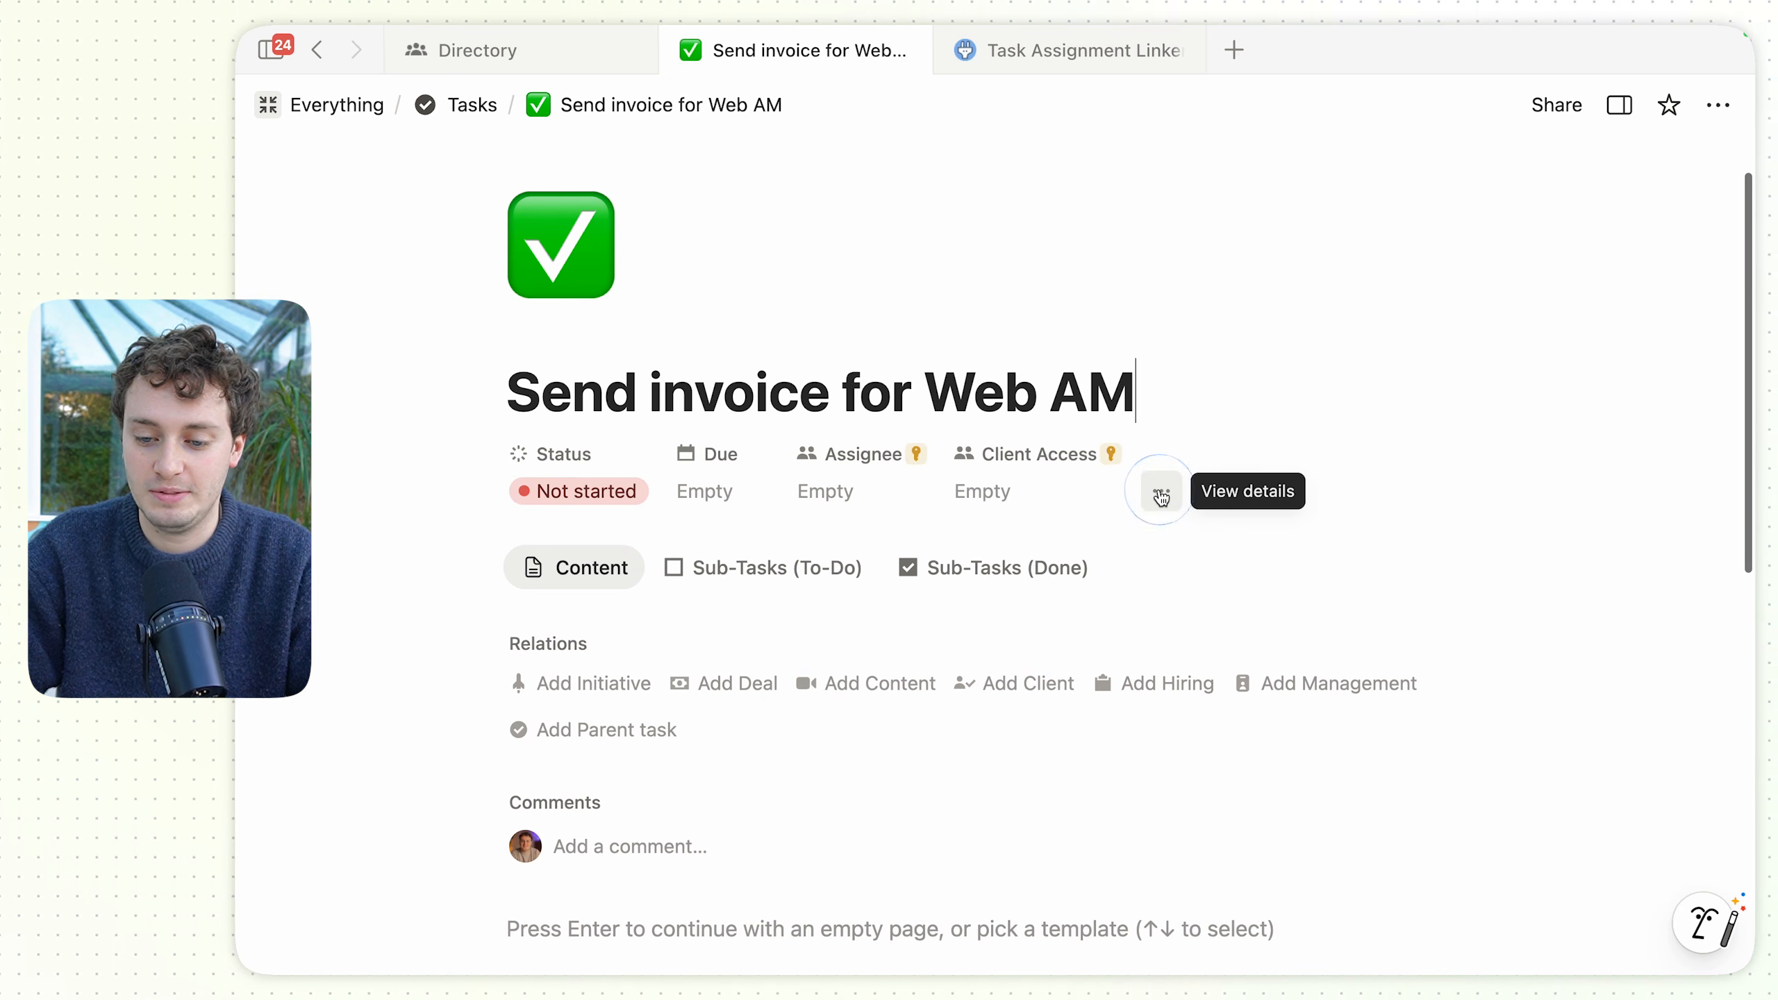
{"action": "left_click", "coordinate": [1158, 492]}
{"action": "scroll", "coordinate": [1522, 499], "scroll_direction": "down", "scroll_amount": 5}
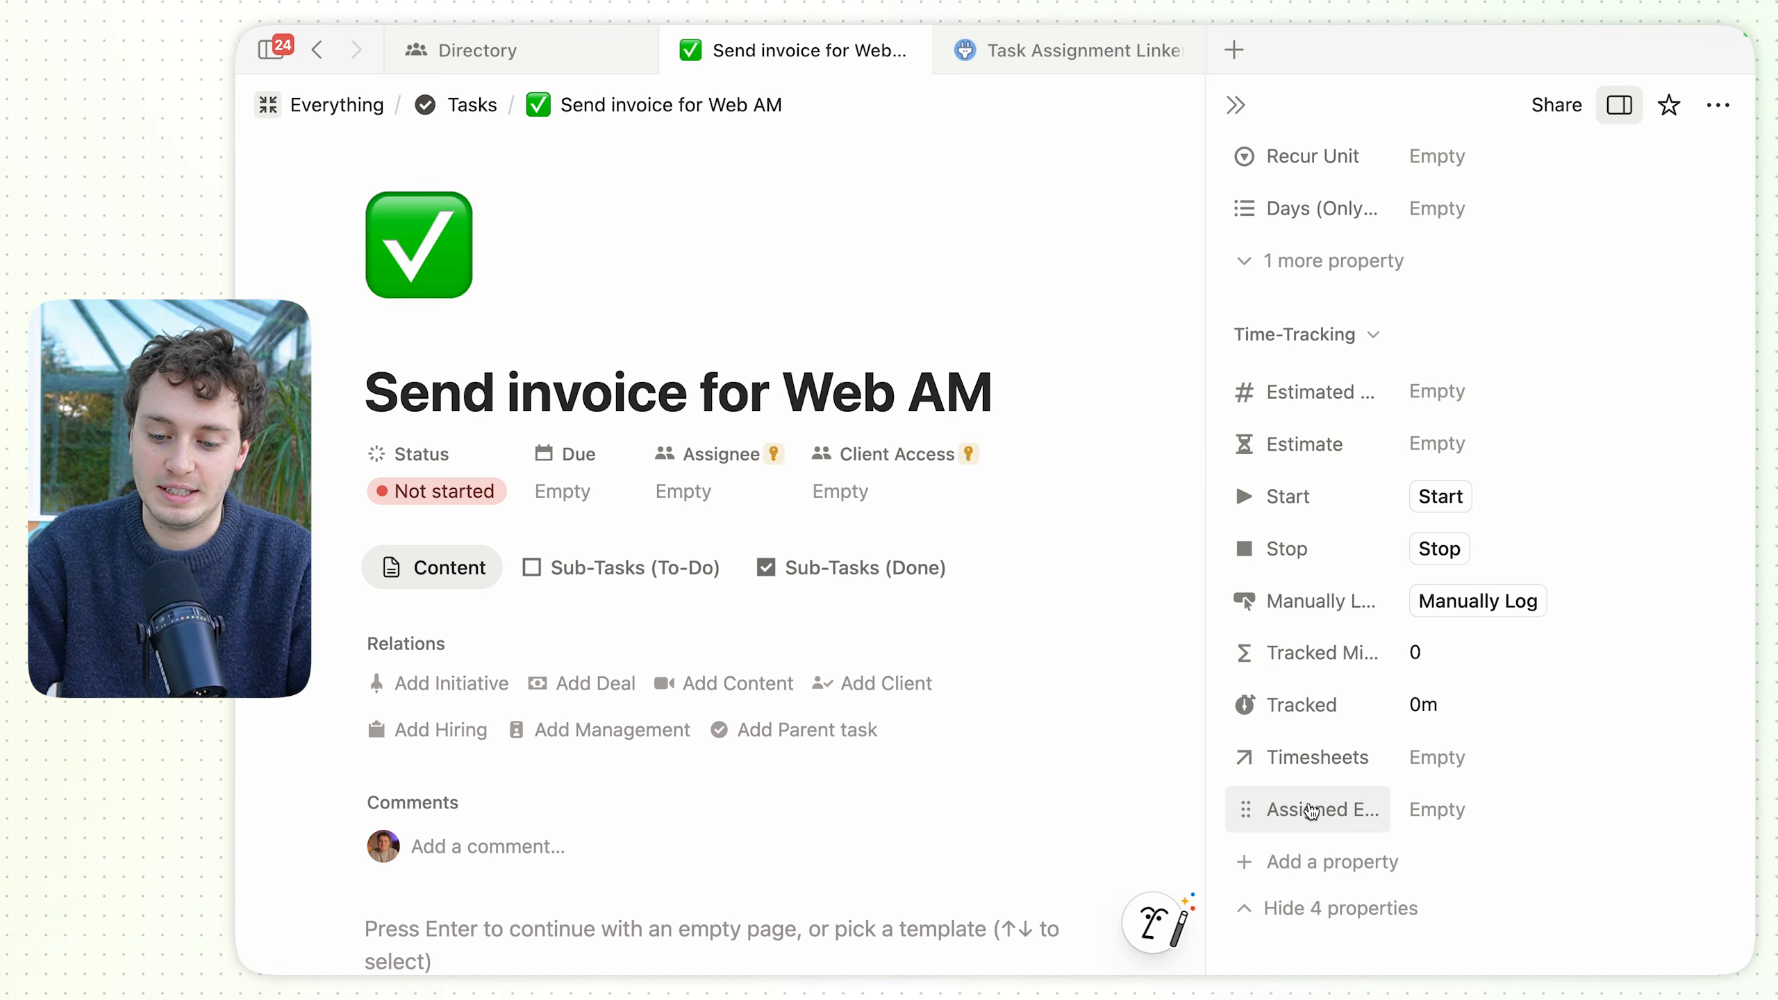
{"action": "left_click", "coordinate": [1454, 816]}
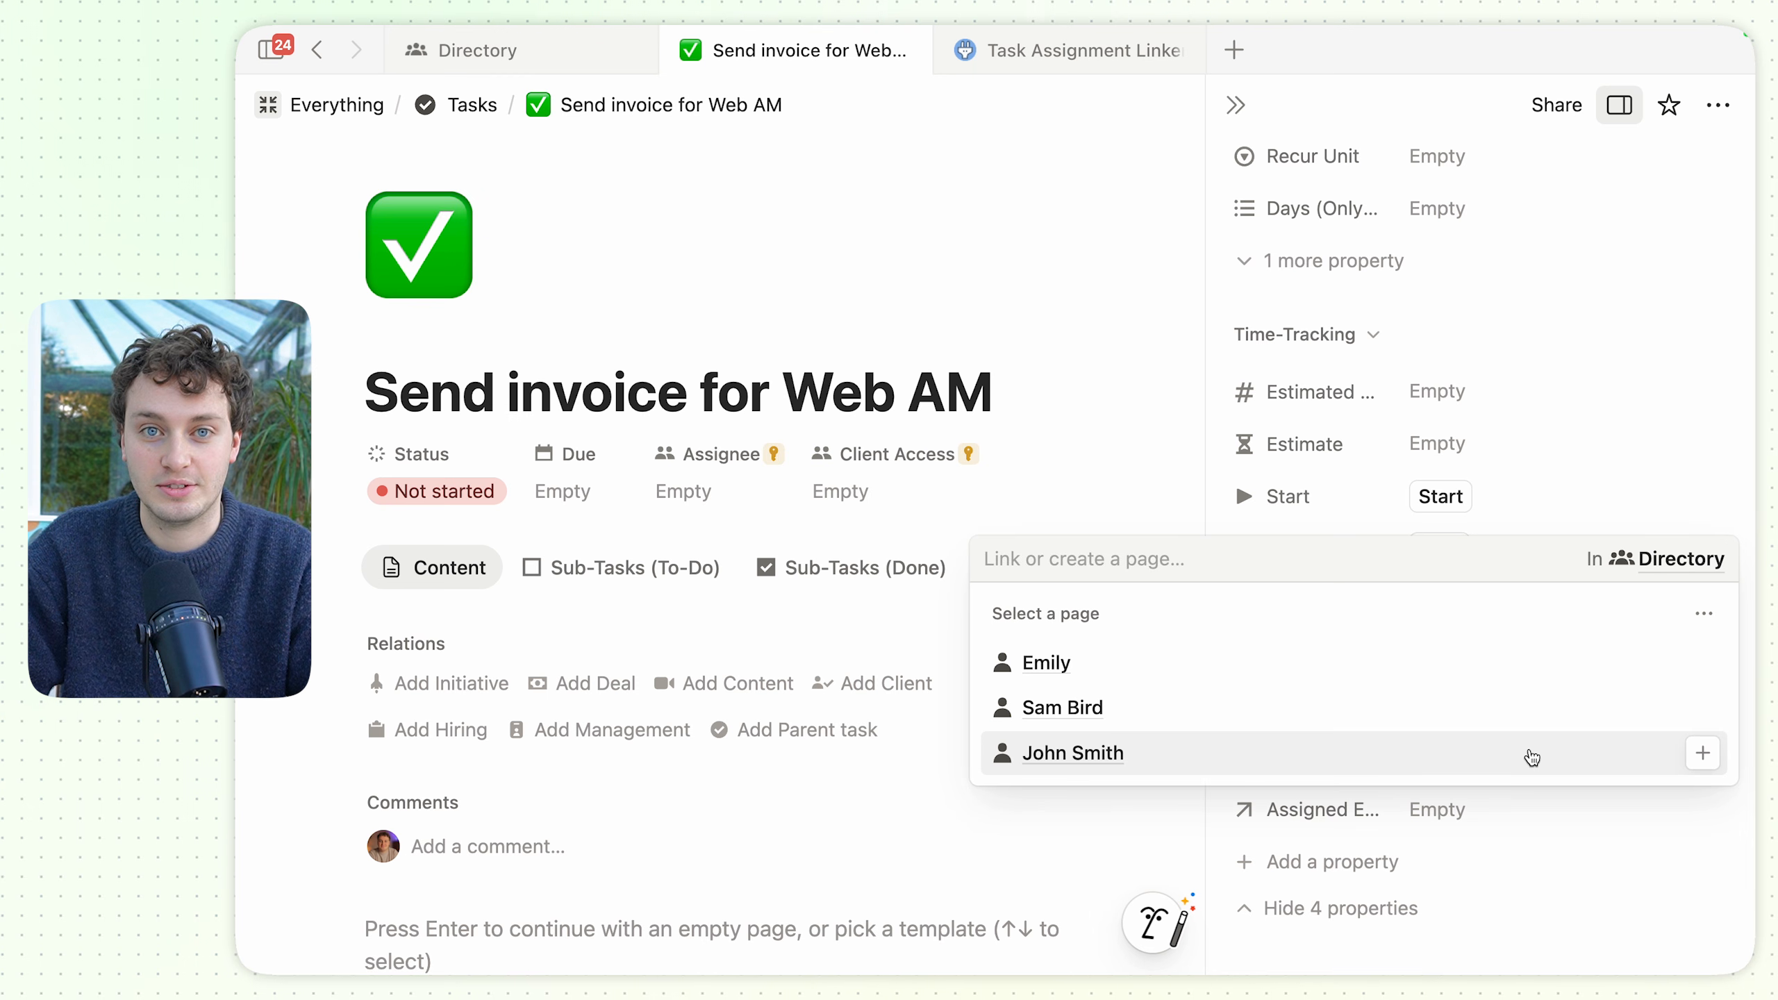
{"action": "key", "text": "Escape"}
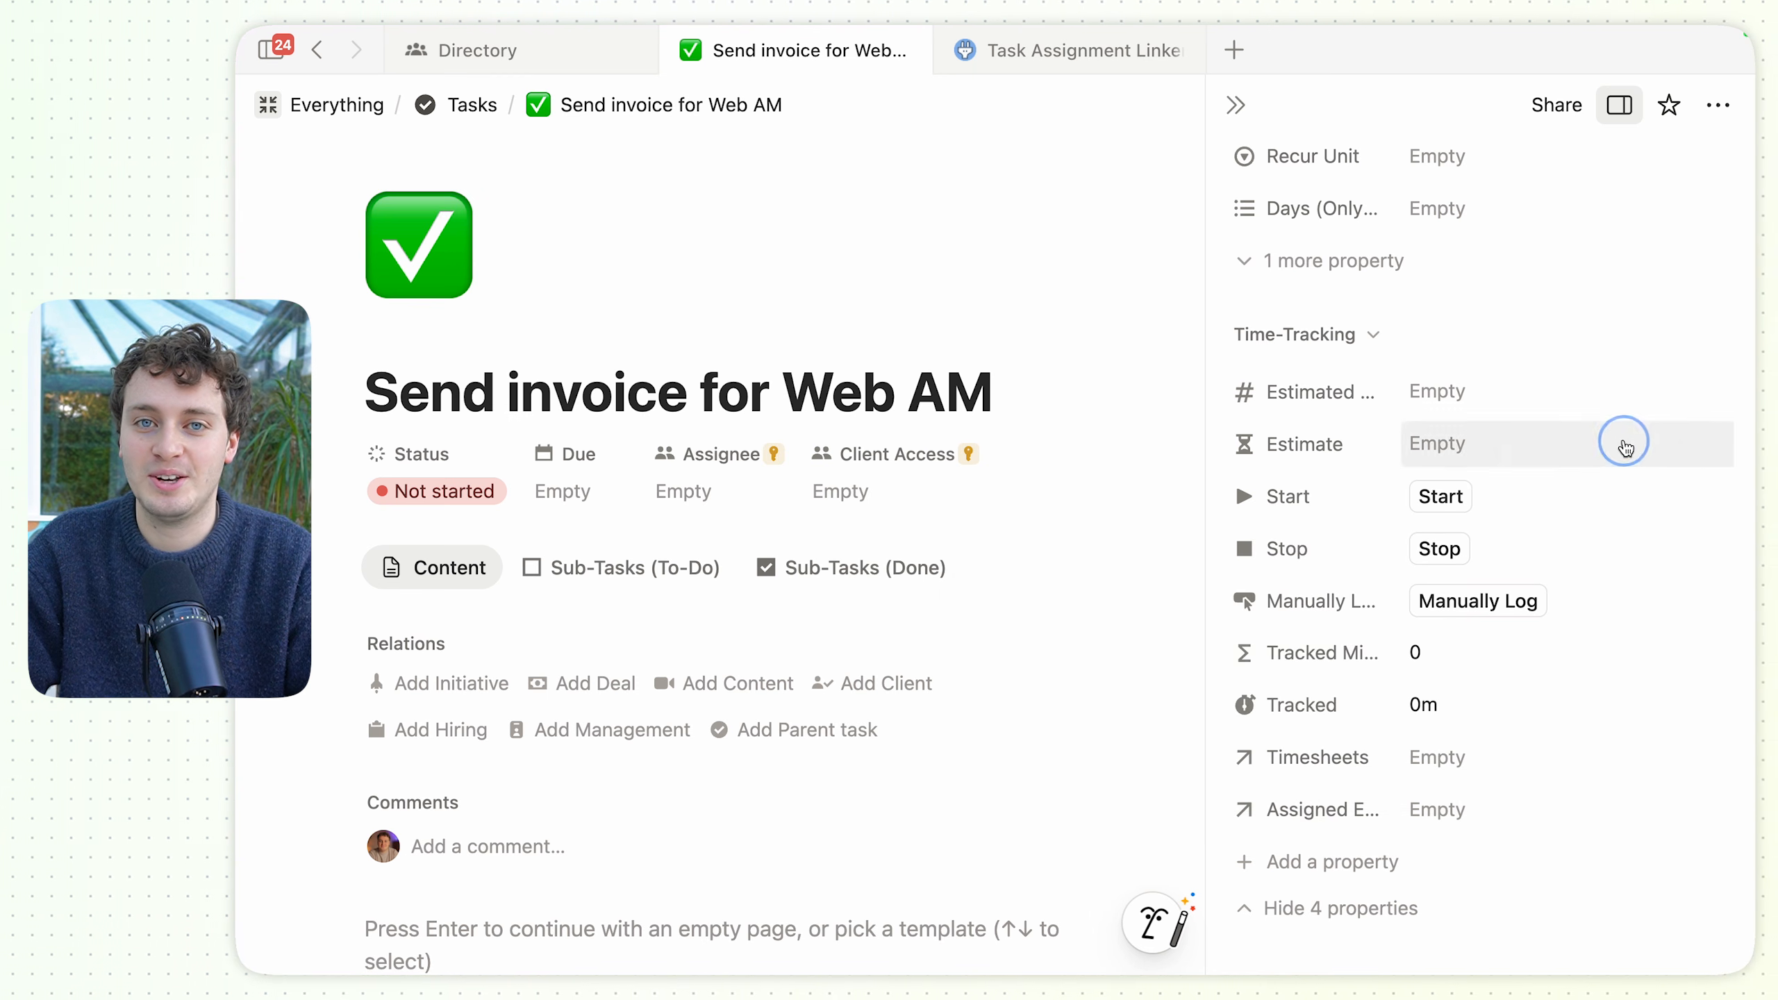
{"action": "left_click", "coordinate": [1234, 104]}
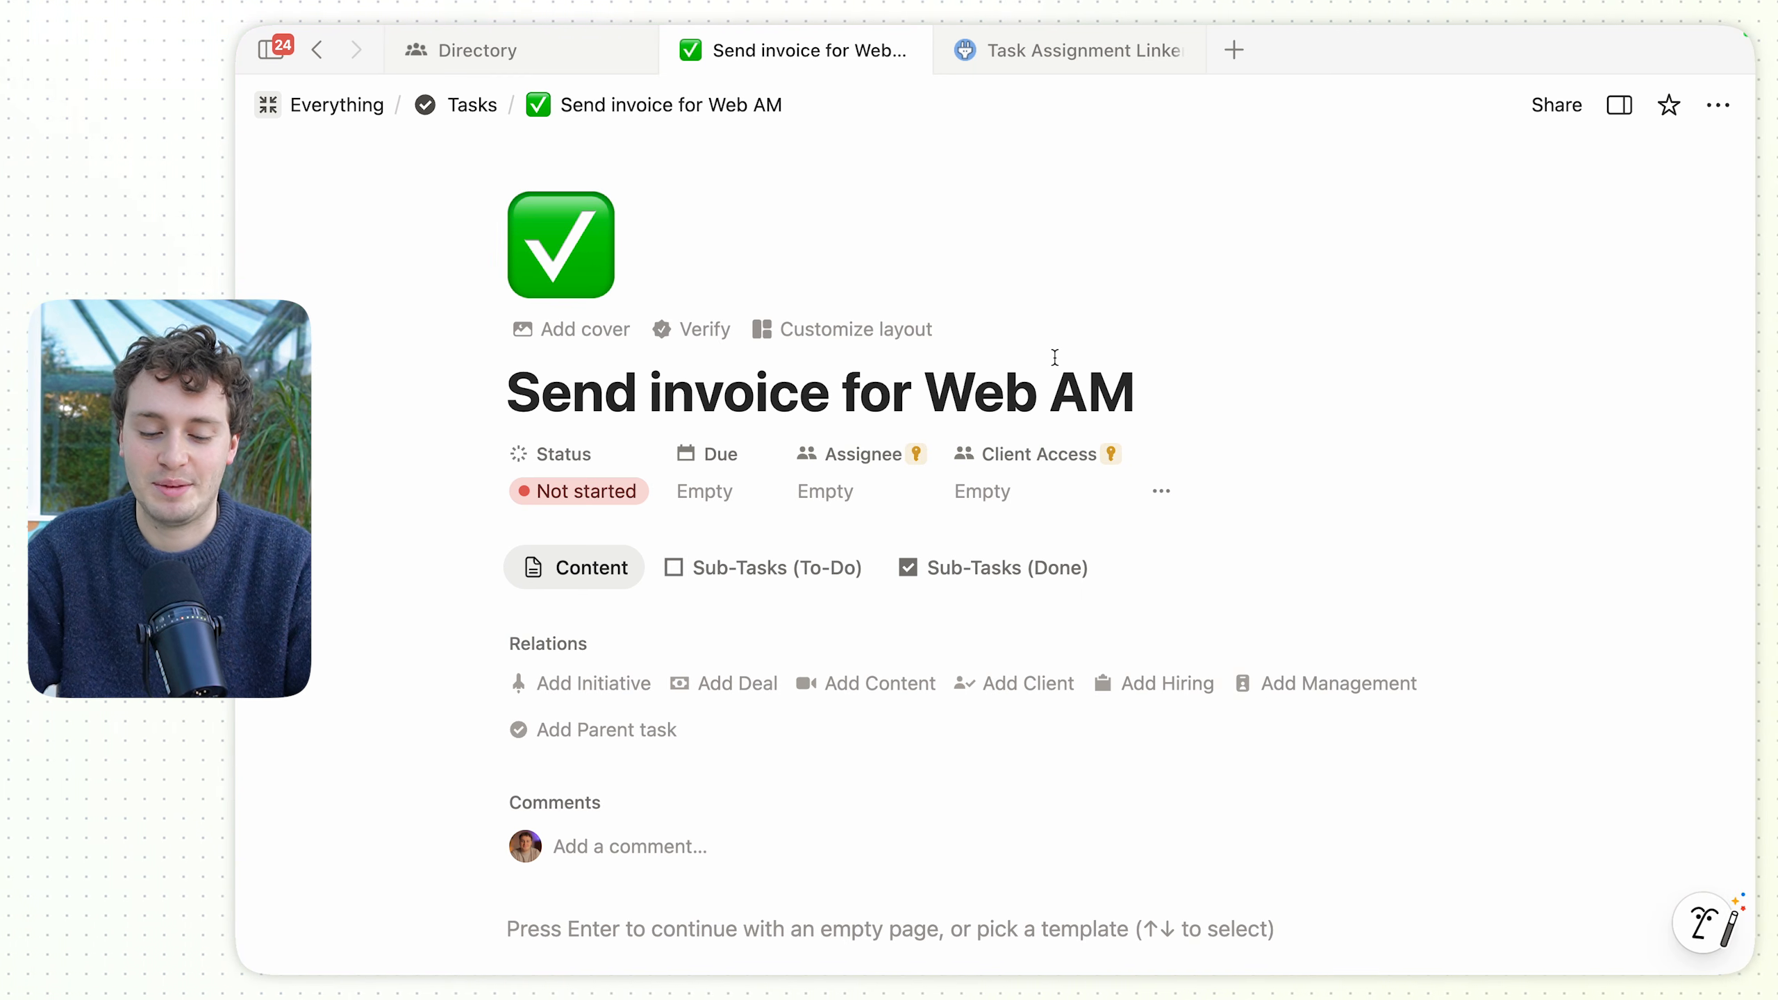
Assign the "Send invoice for Web AM" task to the employee whose Directory page was just viewed.
{"action": "left_click", "coordinate": [853, 497]}
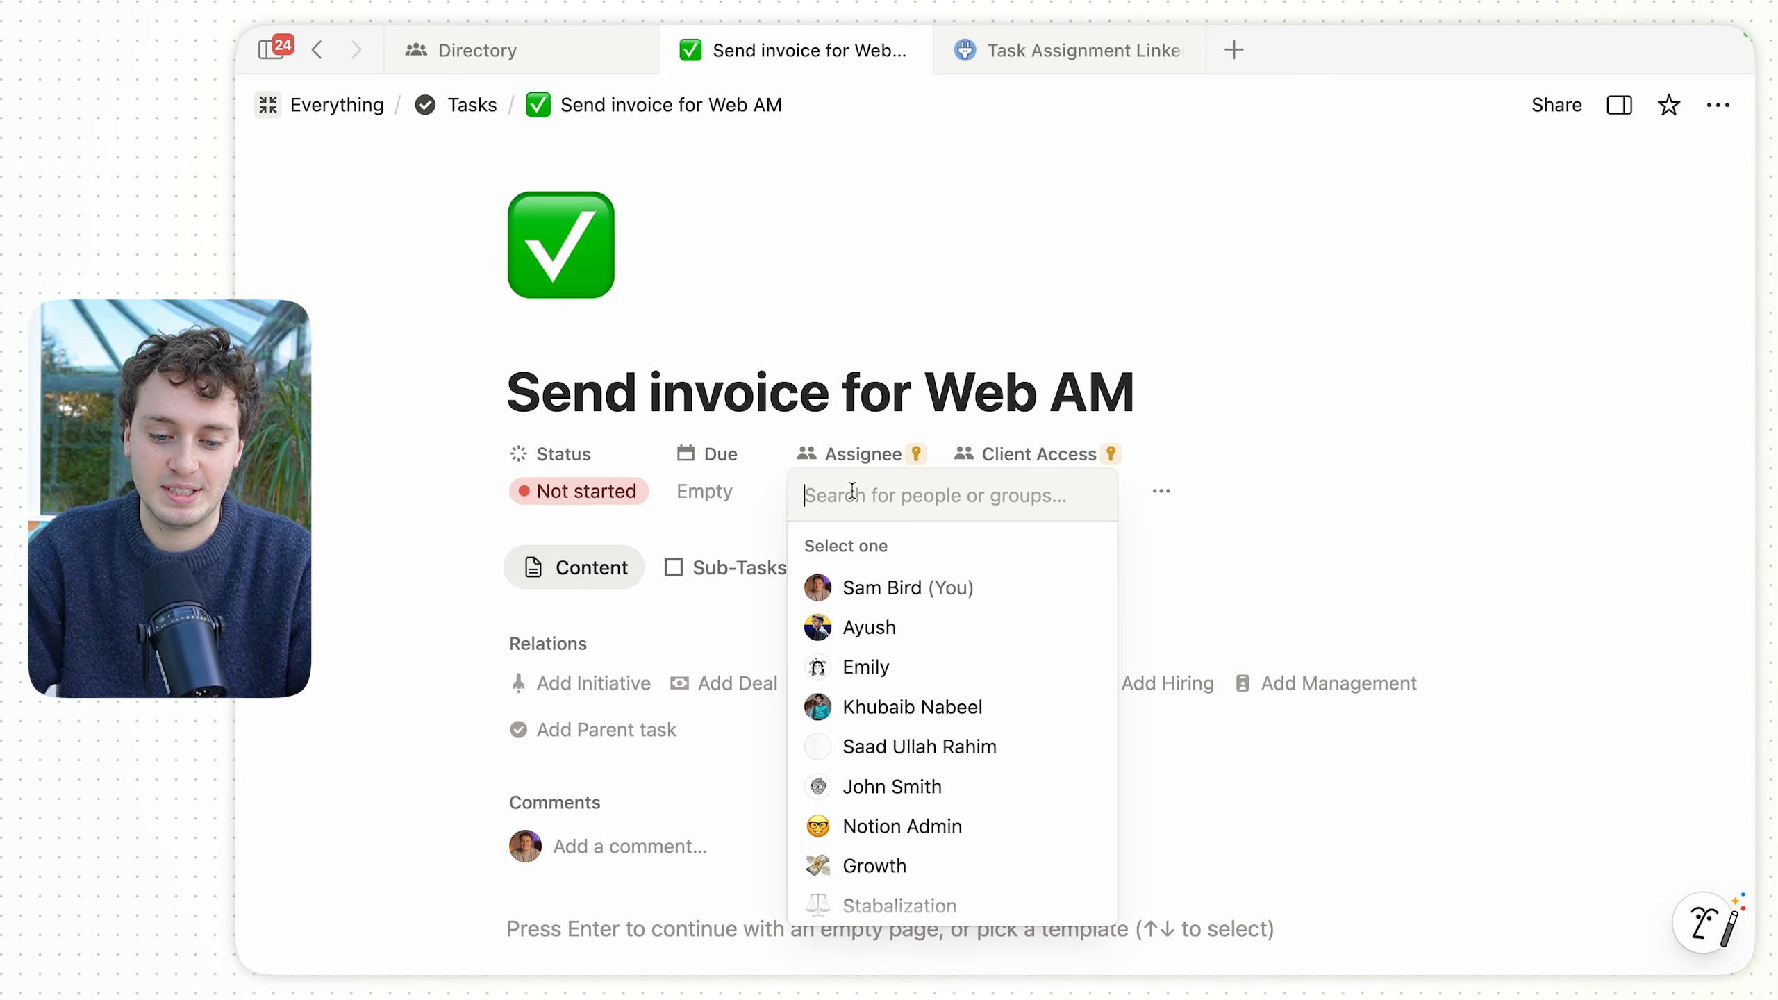
{"action": "left_click", "coordinate": [911, 789]}
{"action": "key", "text": "Escape"}
Check the Task Assignment Linker agent's activity log and refresh it to look for the newly triggered run.
{"action": "left_click", "coordinate": [1028, 49]}
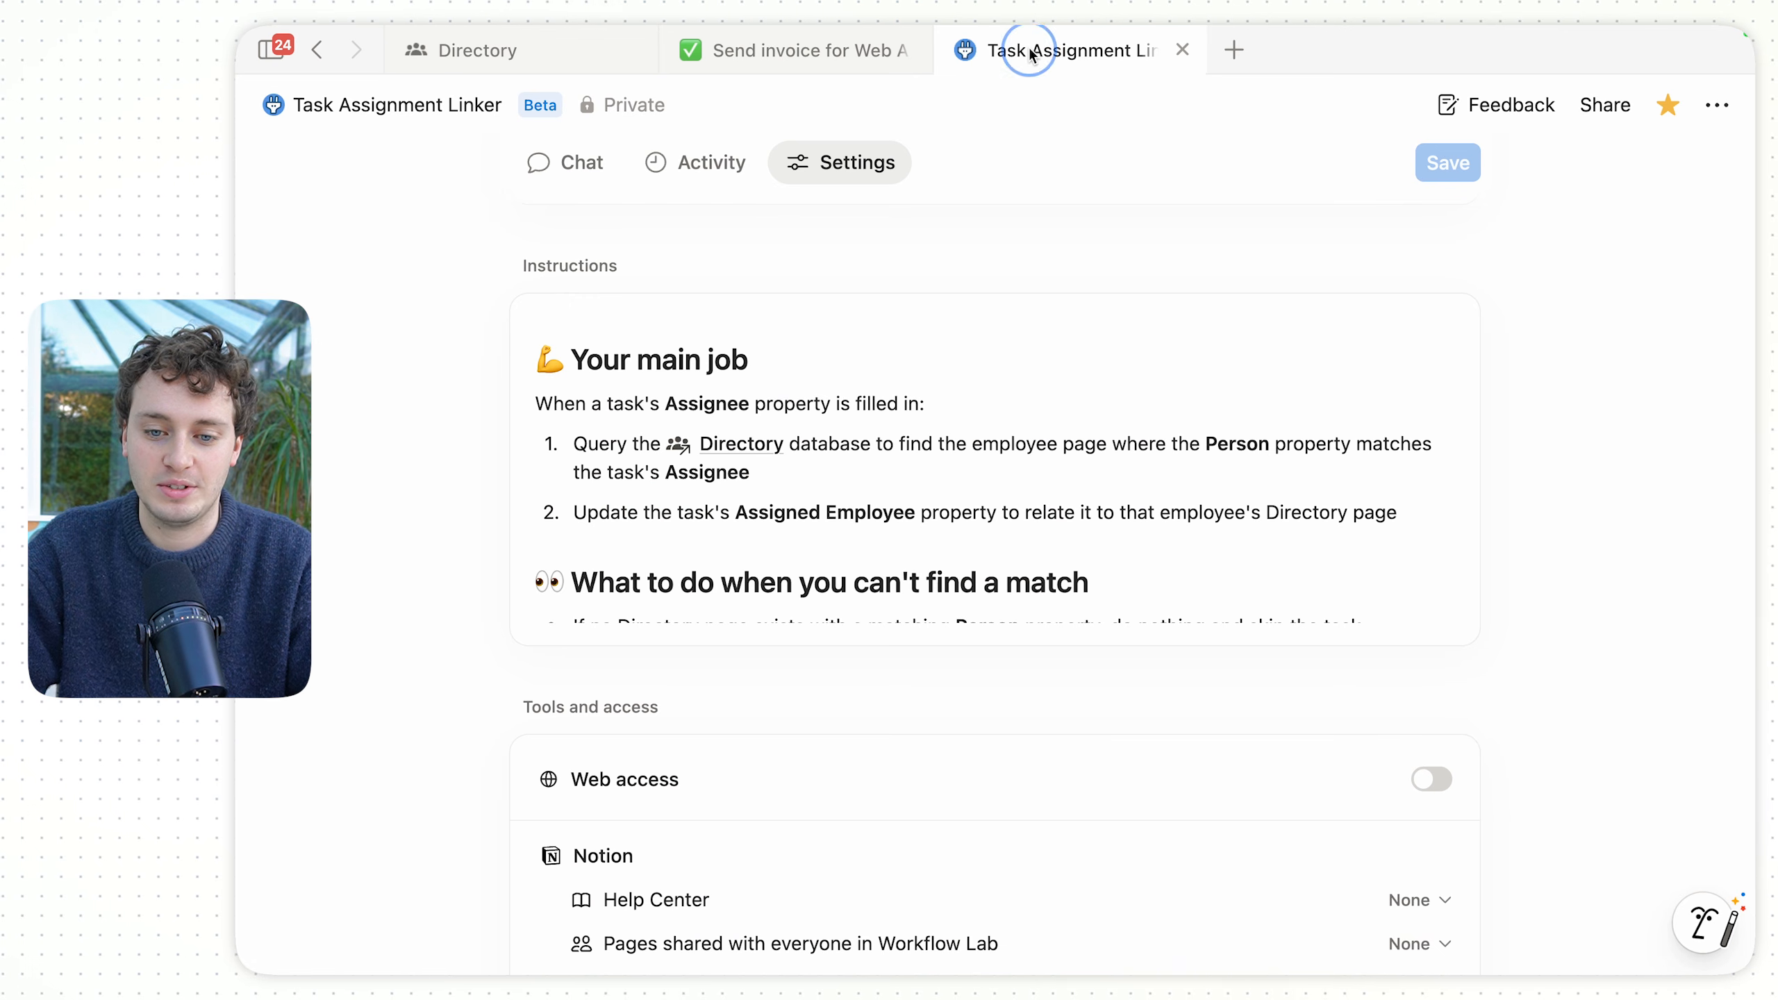
{"action": "scroll", "coordinate": [696, 392], "scroll_direction": "up", "scroll_amount": 10}
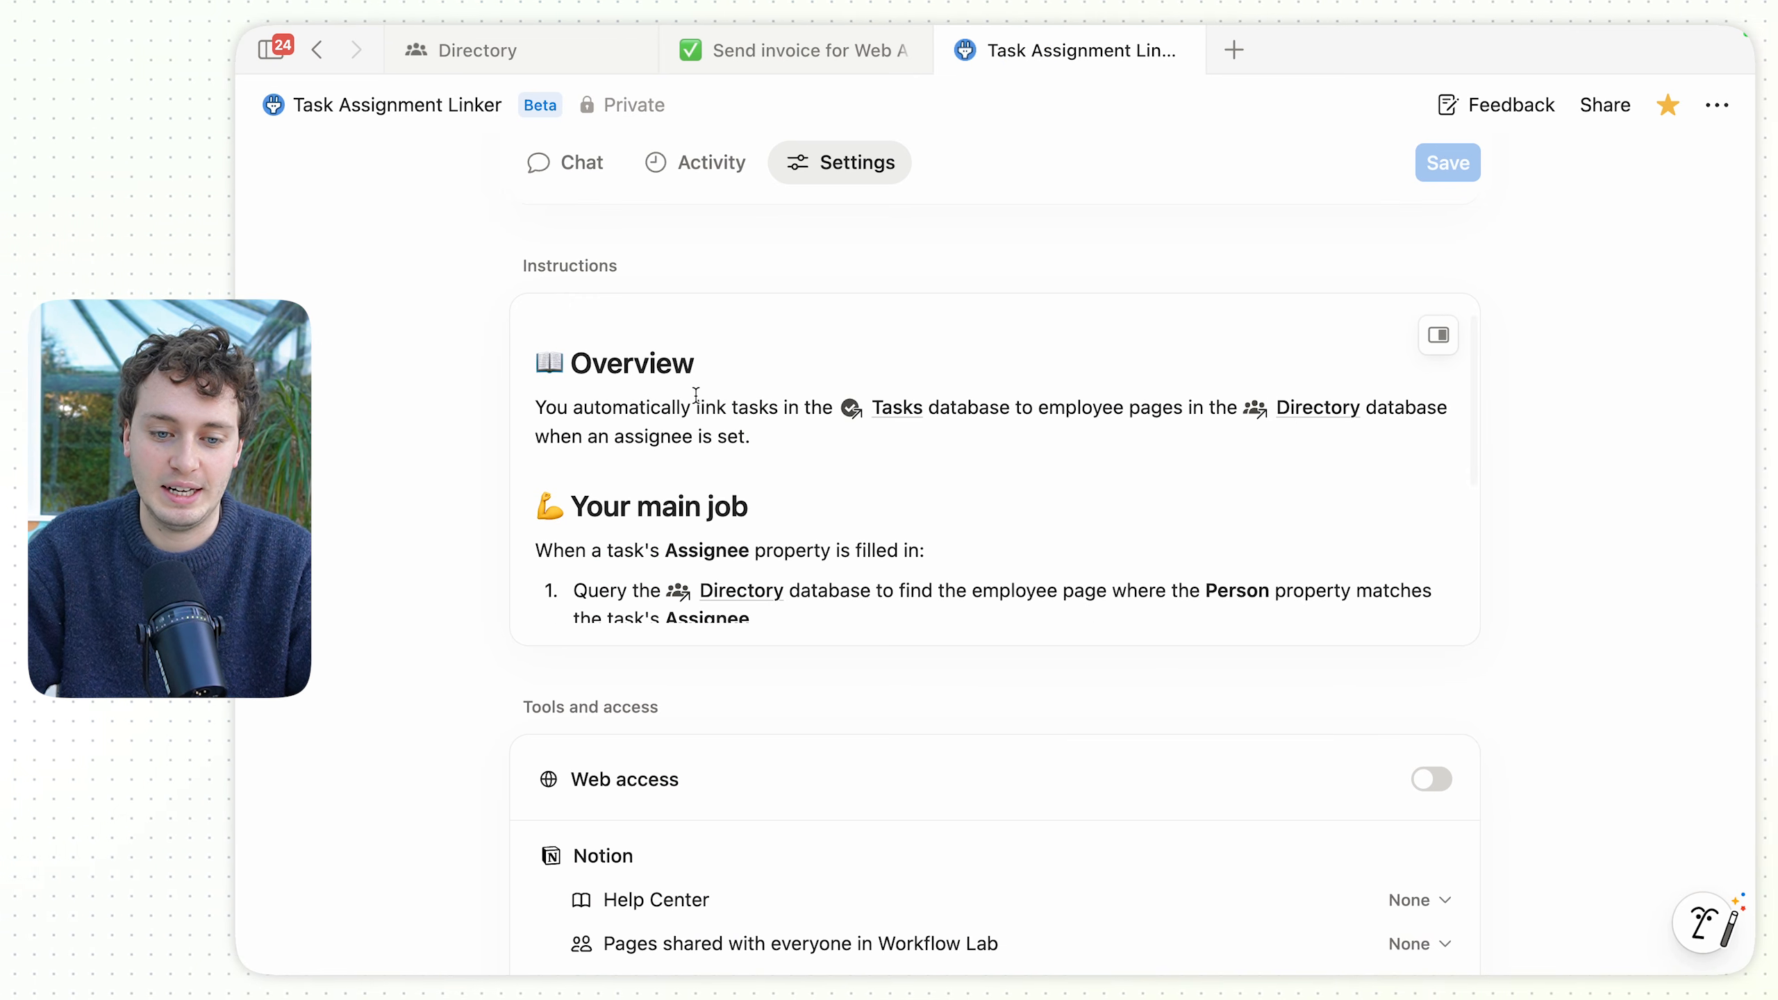
{"action": "scroll", "coordinate": [696, 396], "scroll_direction": "up", "scroll_amount": 2}
{"action": "left_click", "coordinate": [706, 439]}
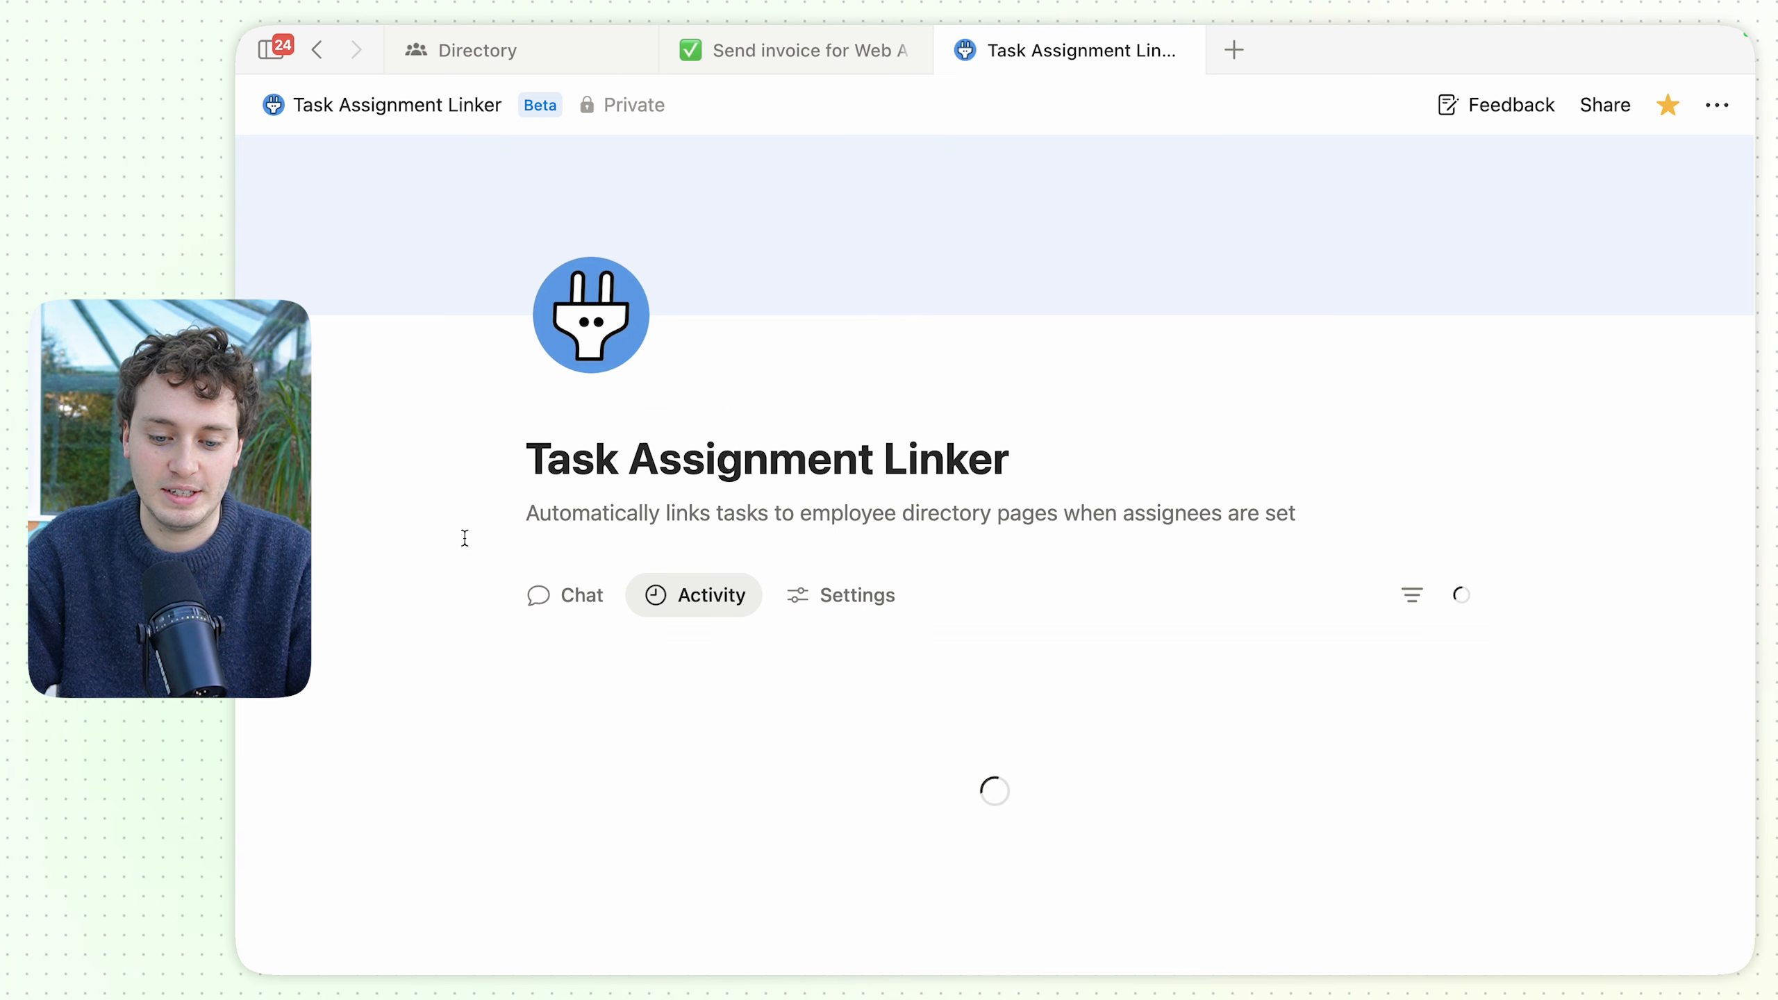
{"action": "scroll", "coordinate": [465, 545], "scroll_direction": "down", "scroll_amount": 3}
{"action": "left_click", "coordinate": [1460, 473]}
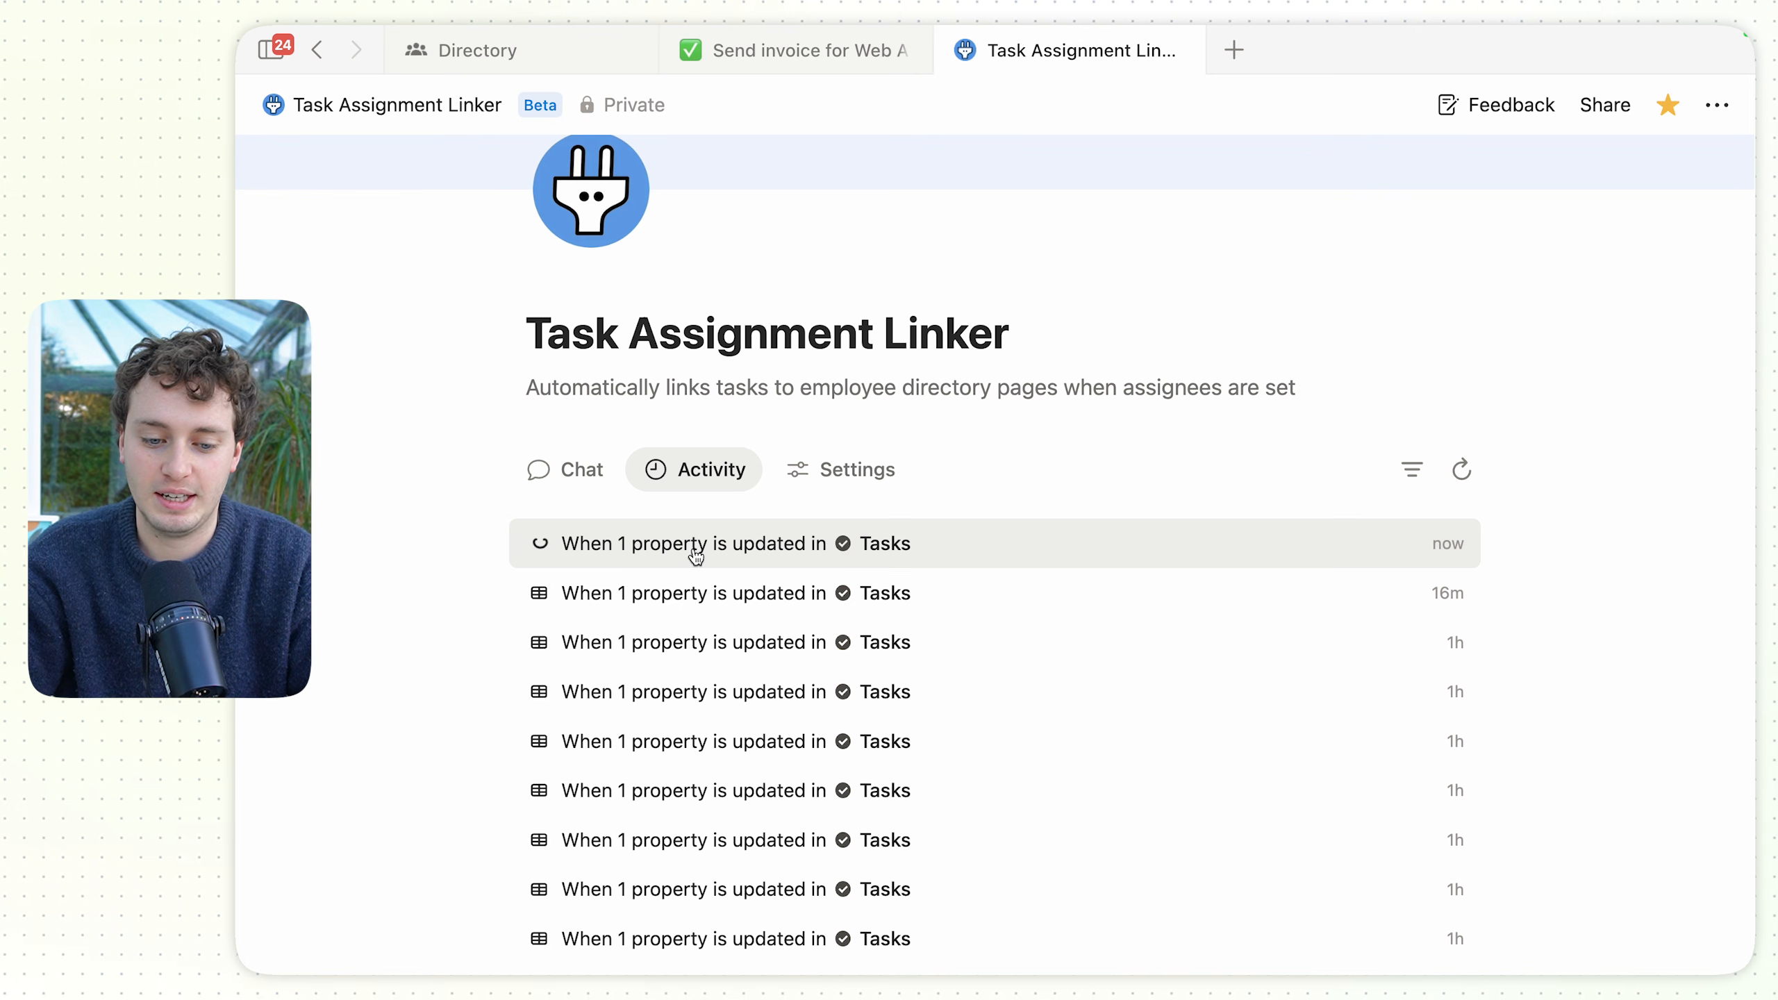
Return to the "Send invoice for Web AM" task and check its Assigned Employee property in the Time-Tracking details.
{"action": "left_click", "coordinate": [742, 60]}
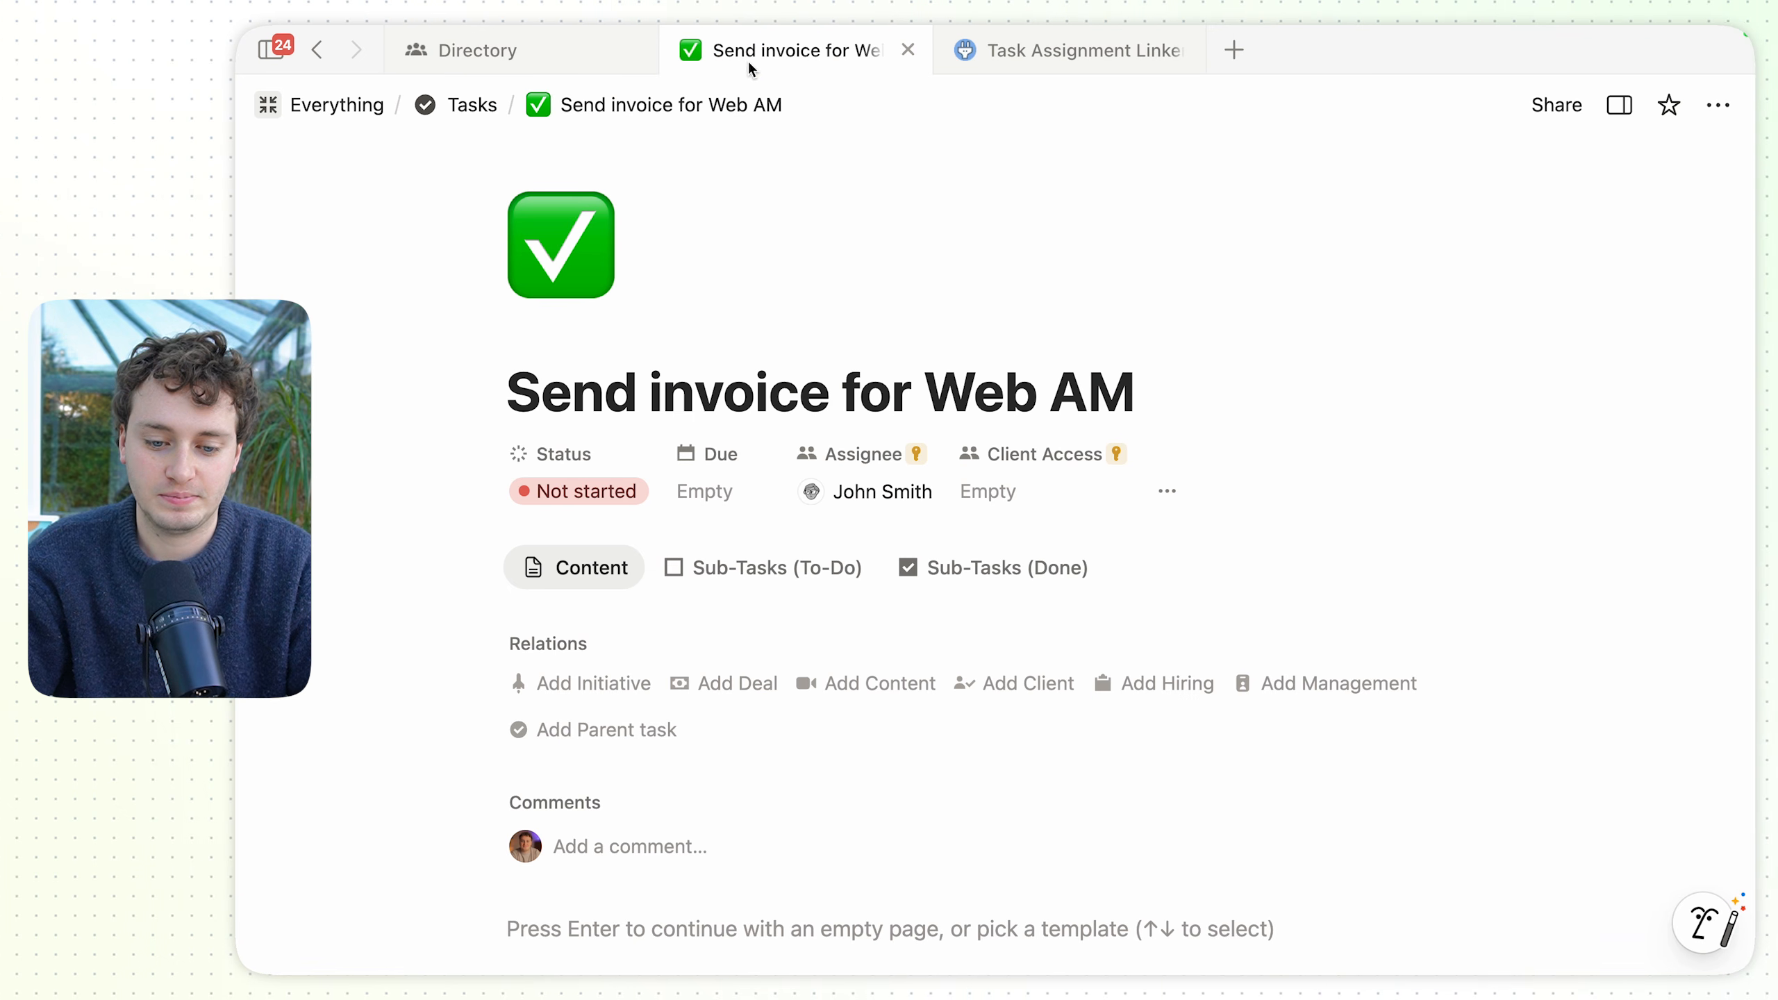
{"action": "left_click", "coordinate": [1167, 496]}
{"action": "scroll", "coordinate": [1420, 504], "scroll_direction": "down", "scroll_amount": 5}
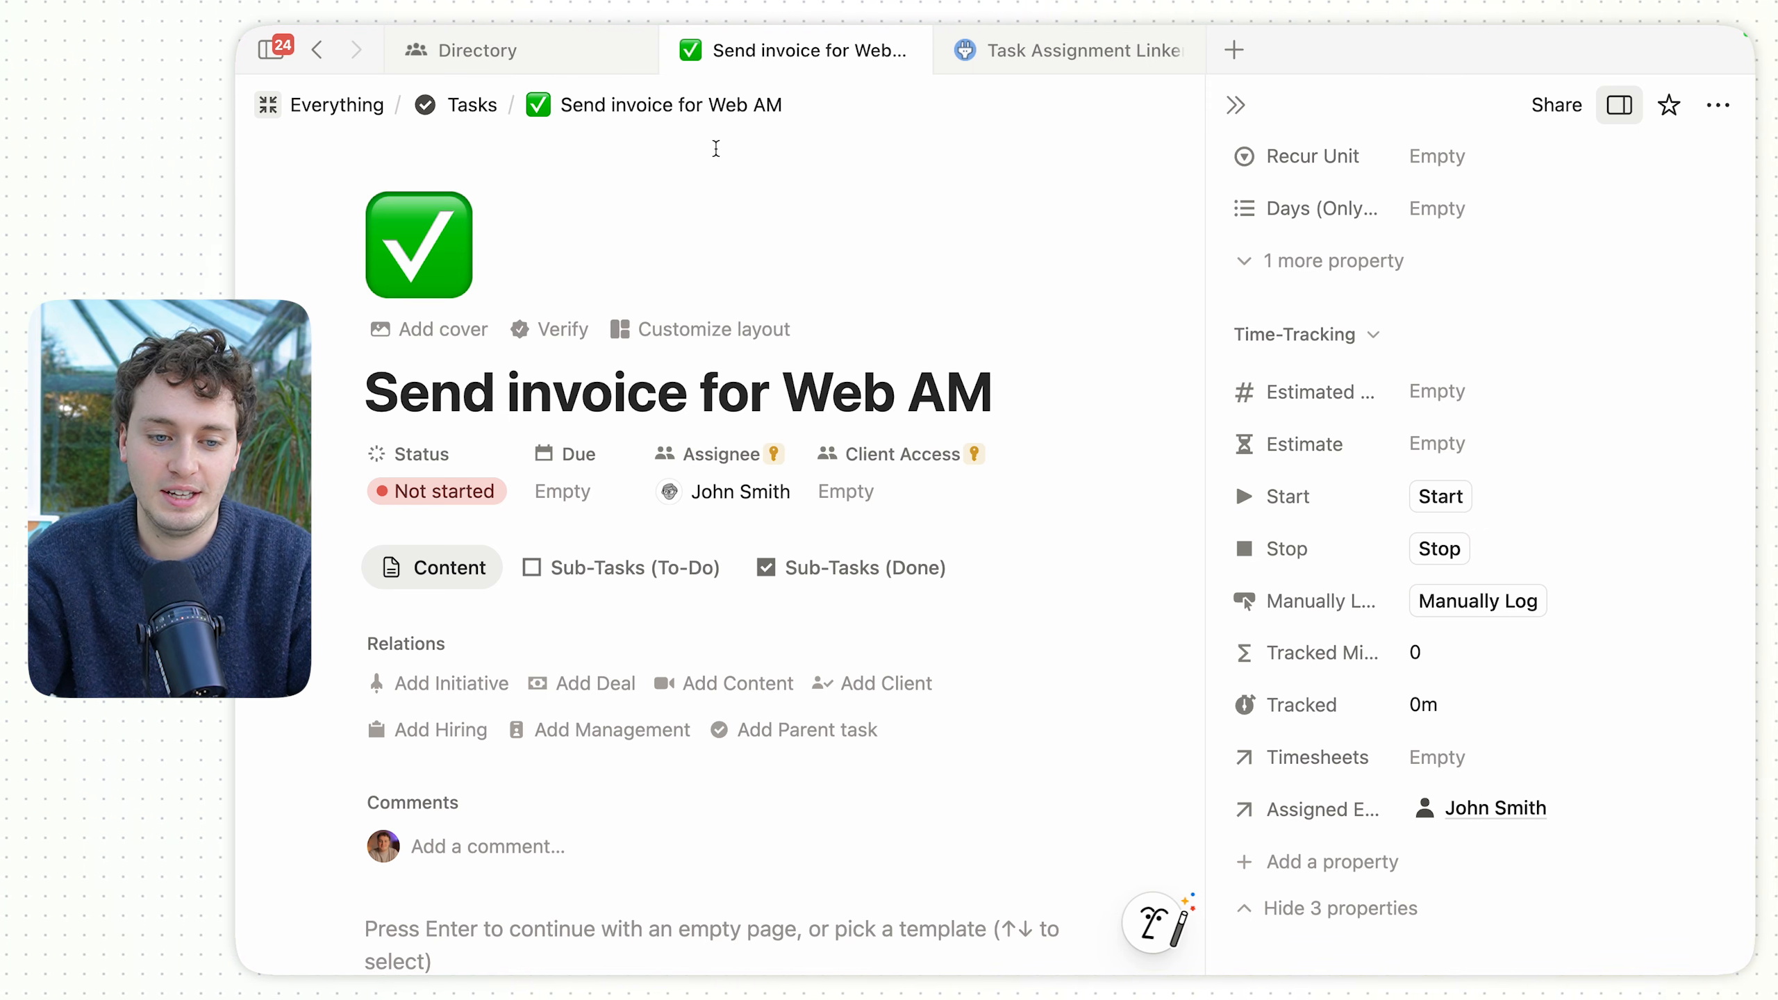
Open the assigned employee's Directory page in full and show its Capacity property details.
{"action": "left_click", "coordinate": [518, 52]}
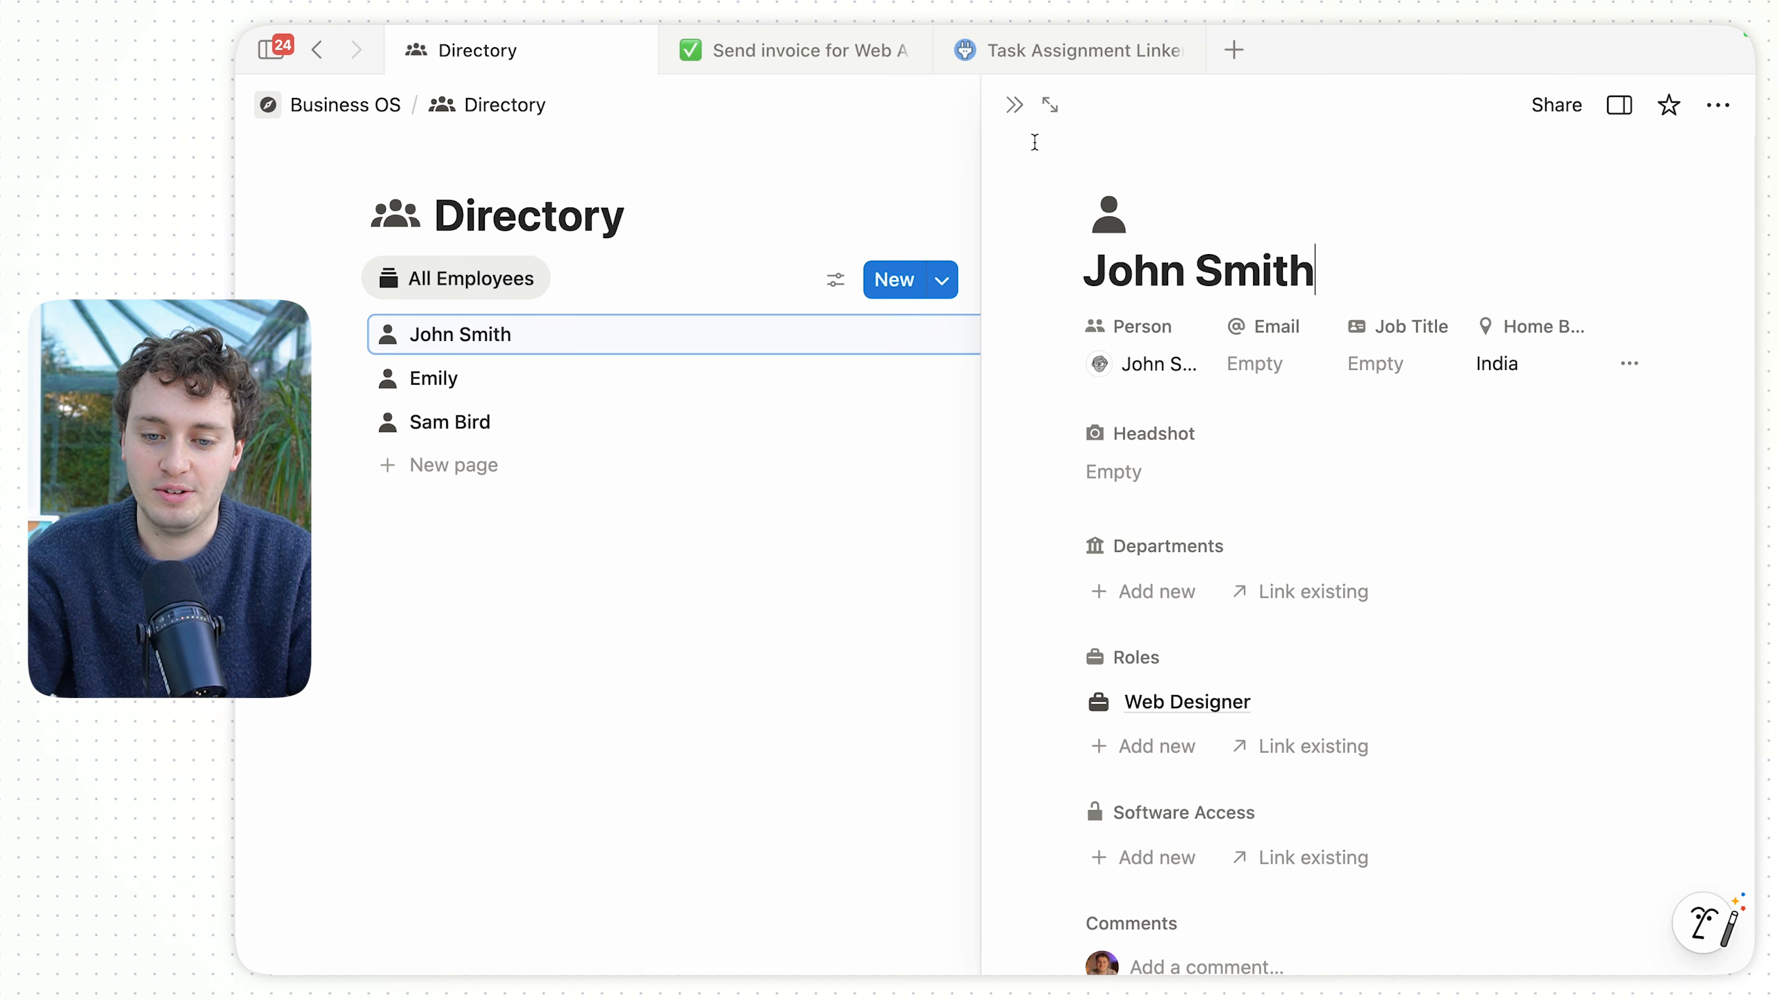
{"action": "left_click", "coordinate": [1050, 105]}
{"action": "scroll", "coordinate": [1045, 396], "scroll_direction": "down", "scroll_amount": 3}
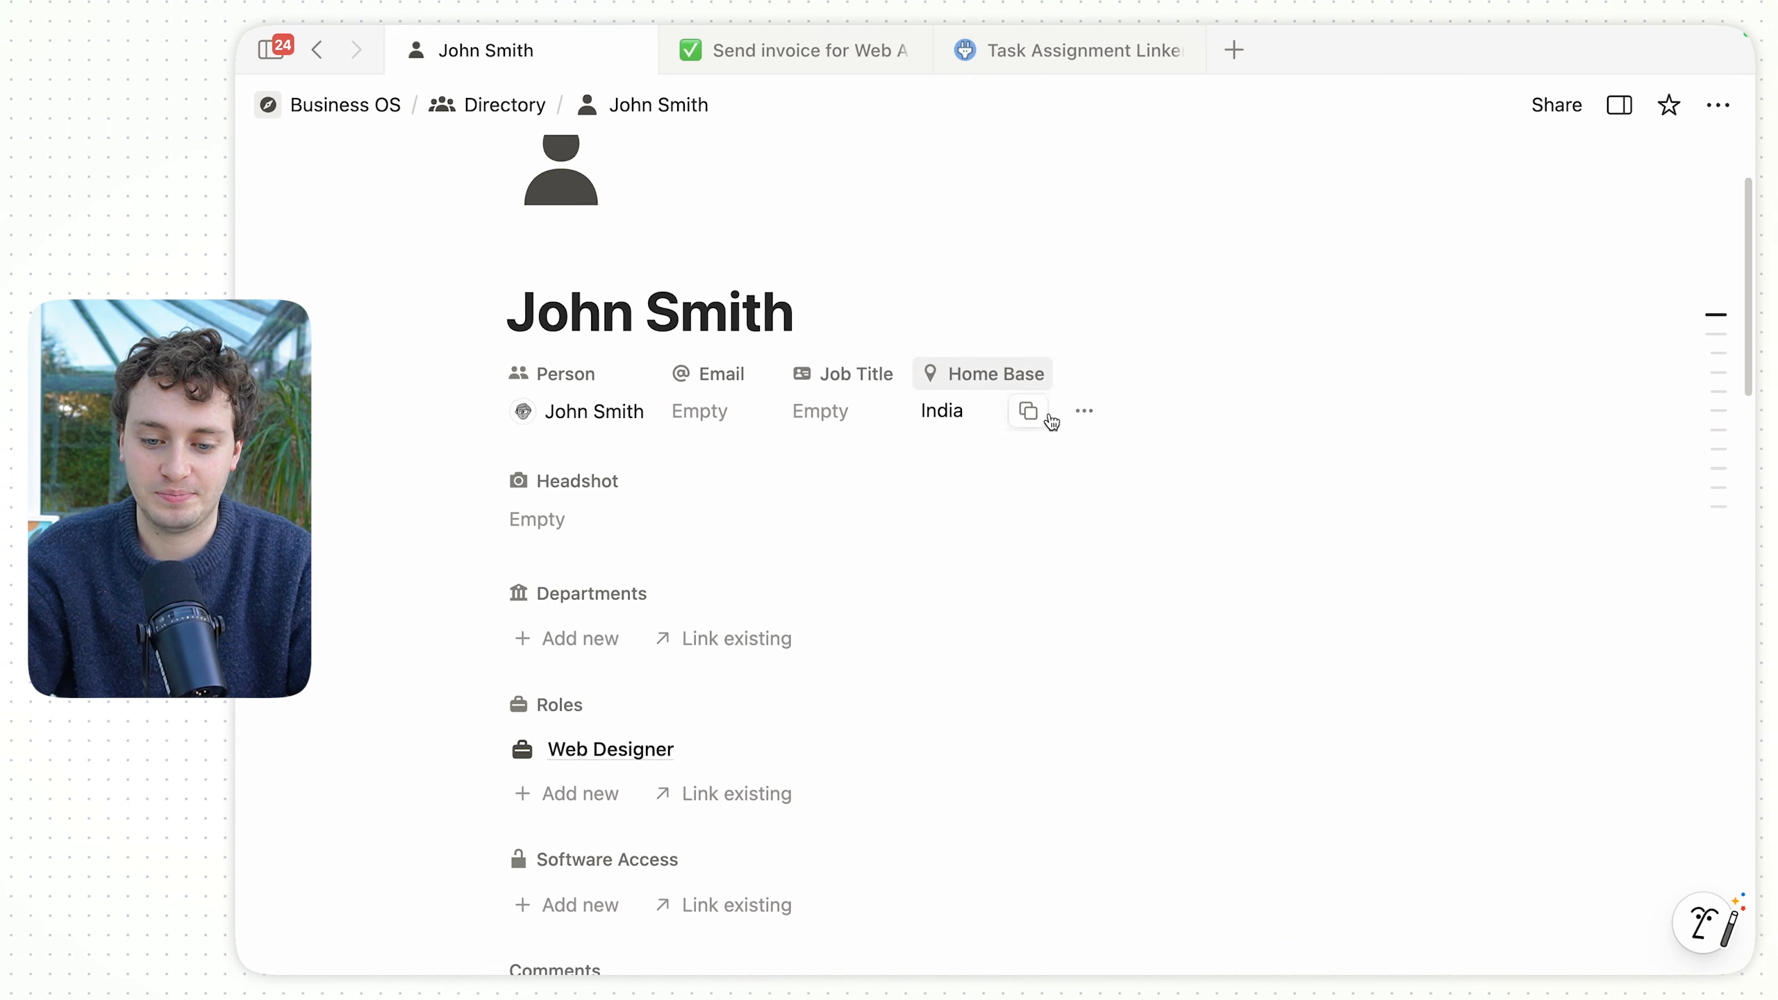
{"action": "left_click", "coordinate": [1084, 347]}
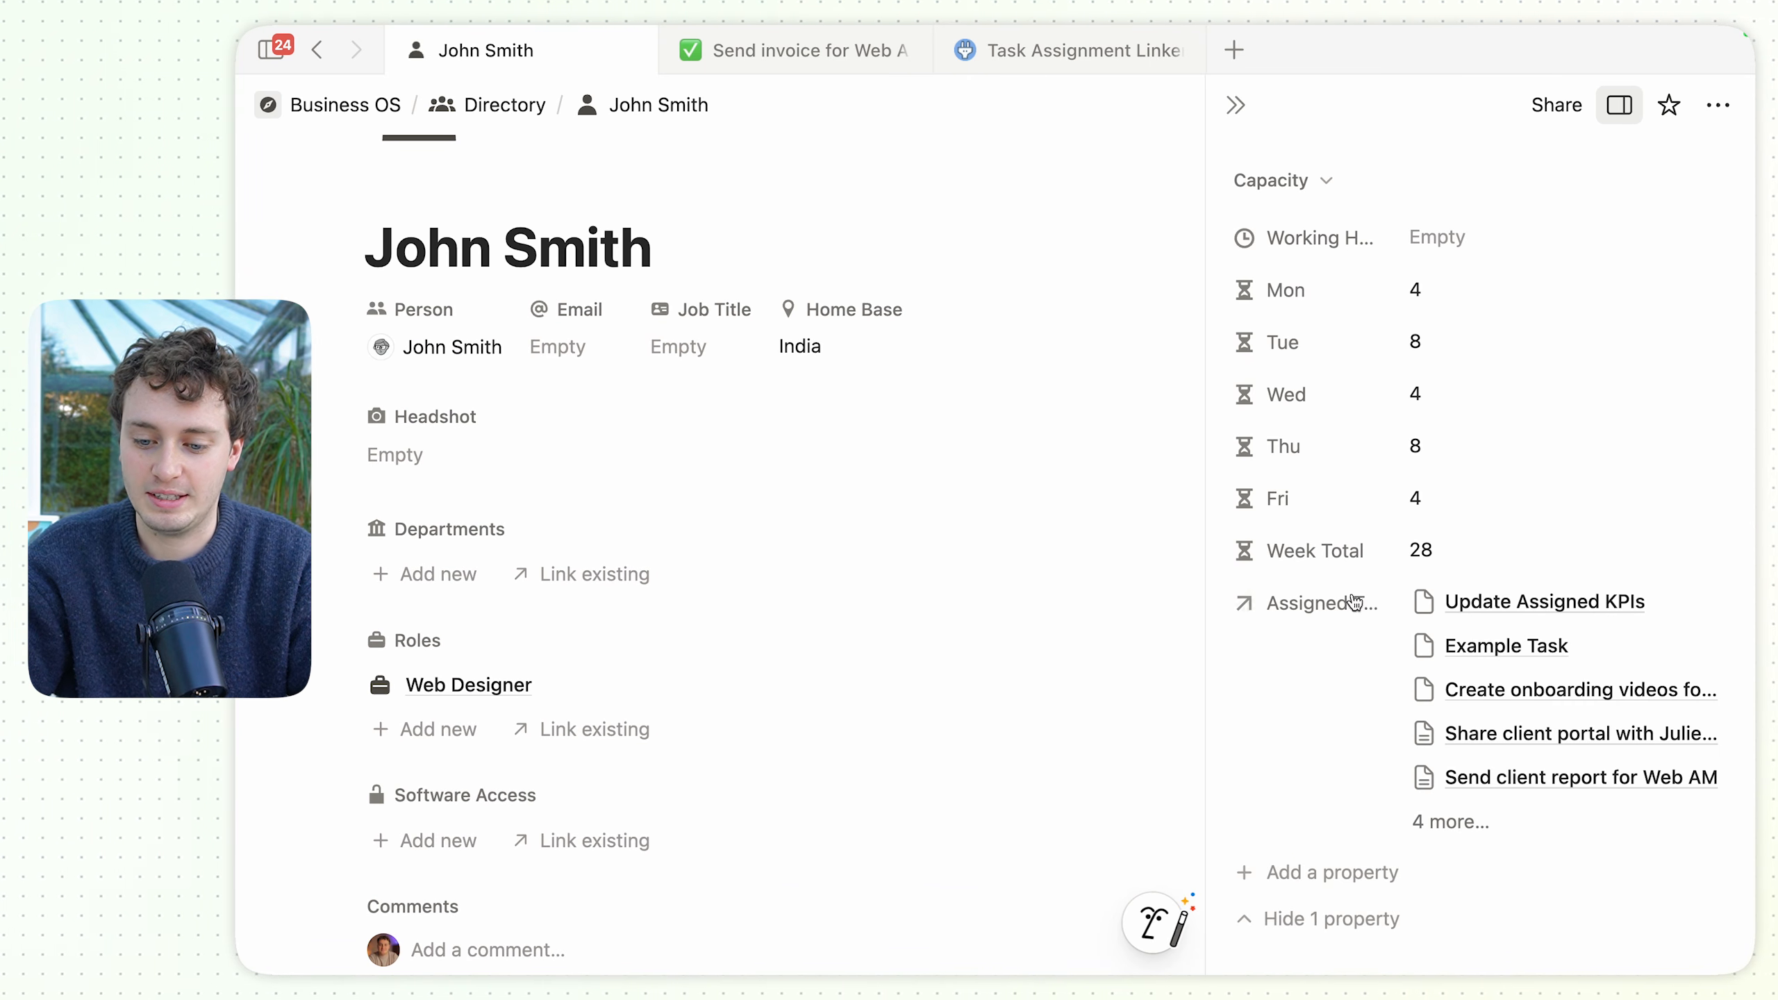
Review the complete Assigned Tasks list for "Send invoice for Web AM", hide that property again, and examine Capacity Reporting.
{"action": "left_click", "coordinate": [1438, 818]}
{"action": "scroll", "coordinate": [1326, 388], "scroll_direction": "down", "scroll_amount": 2}
{"action": "scroll", "coordinate": [1326, 387], "scroll_direction": "down", "scroll_amount": 1}
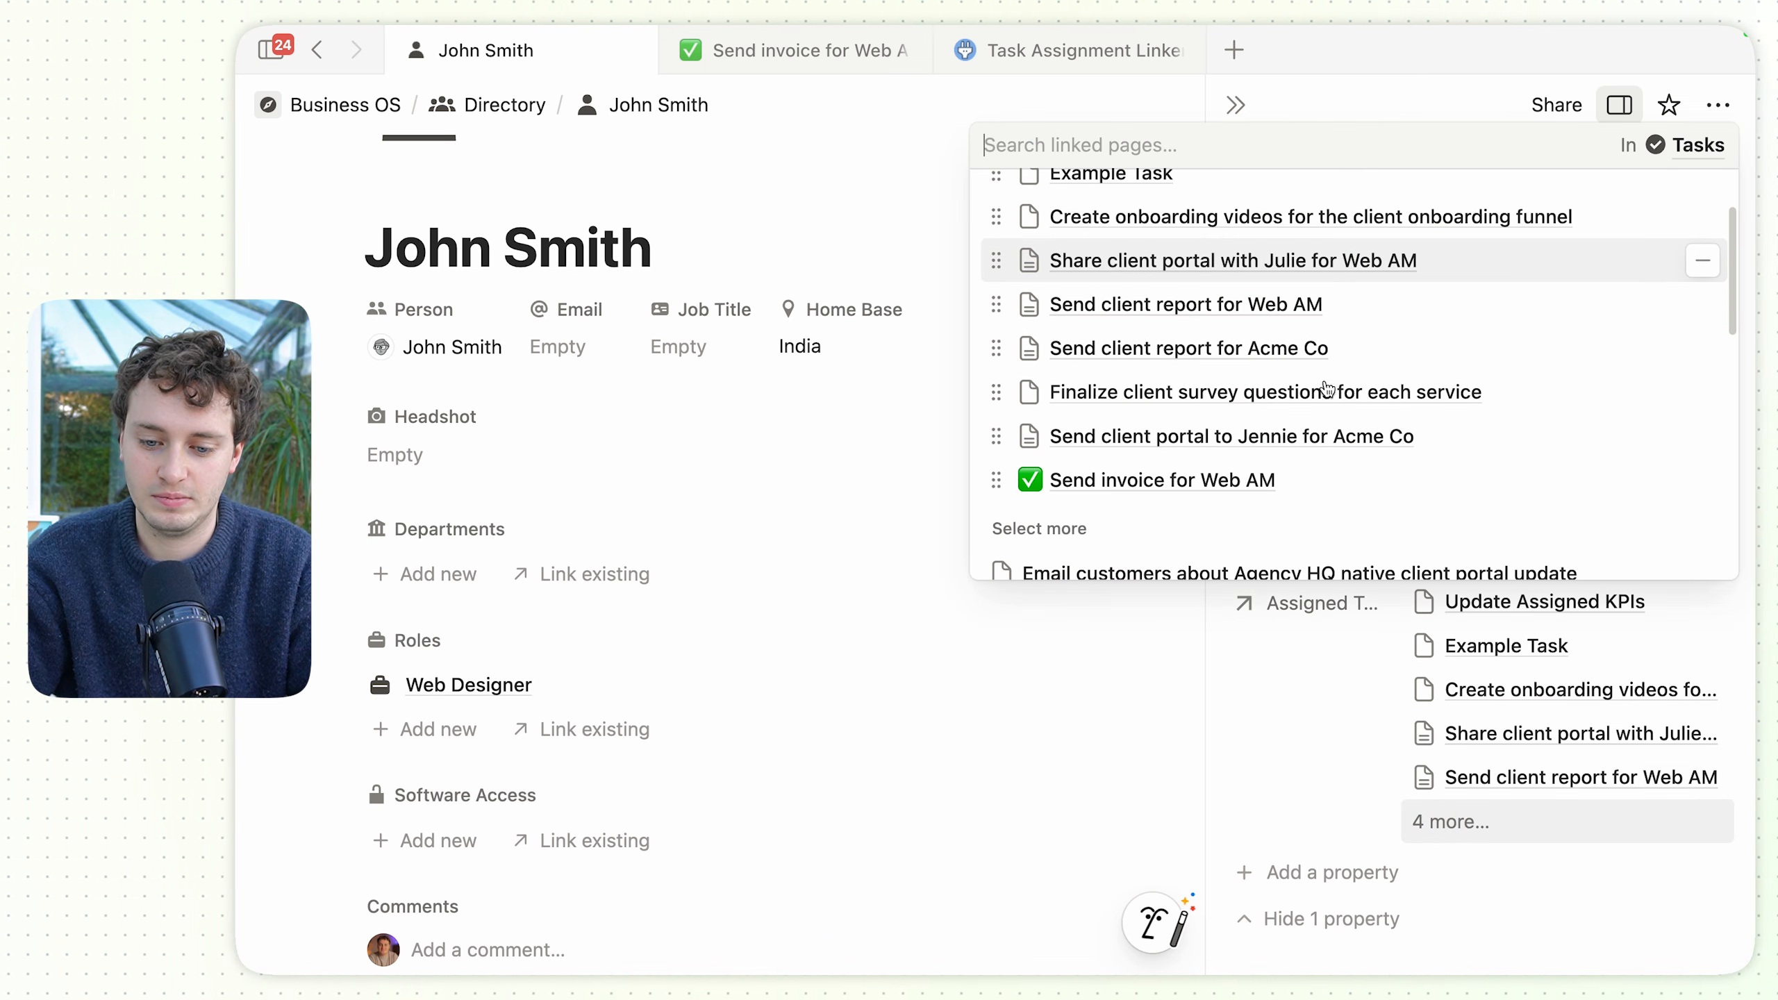
{"action": "left_click", "coordinate": [1280, 718]}
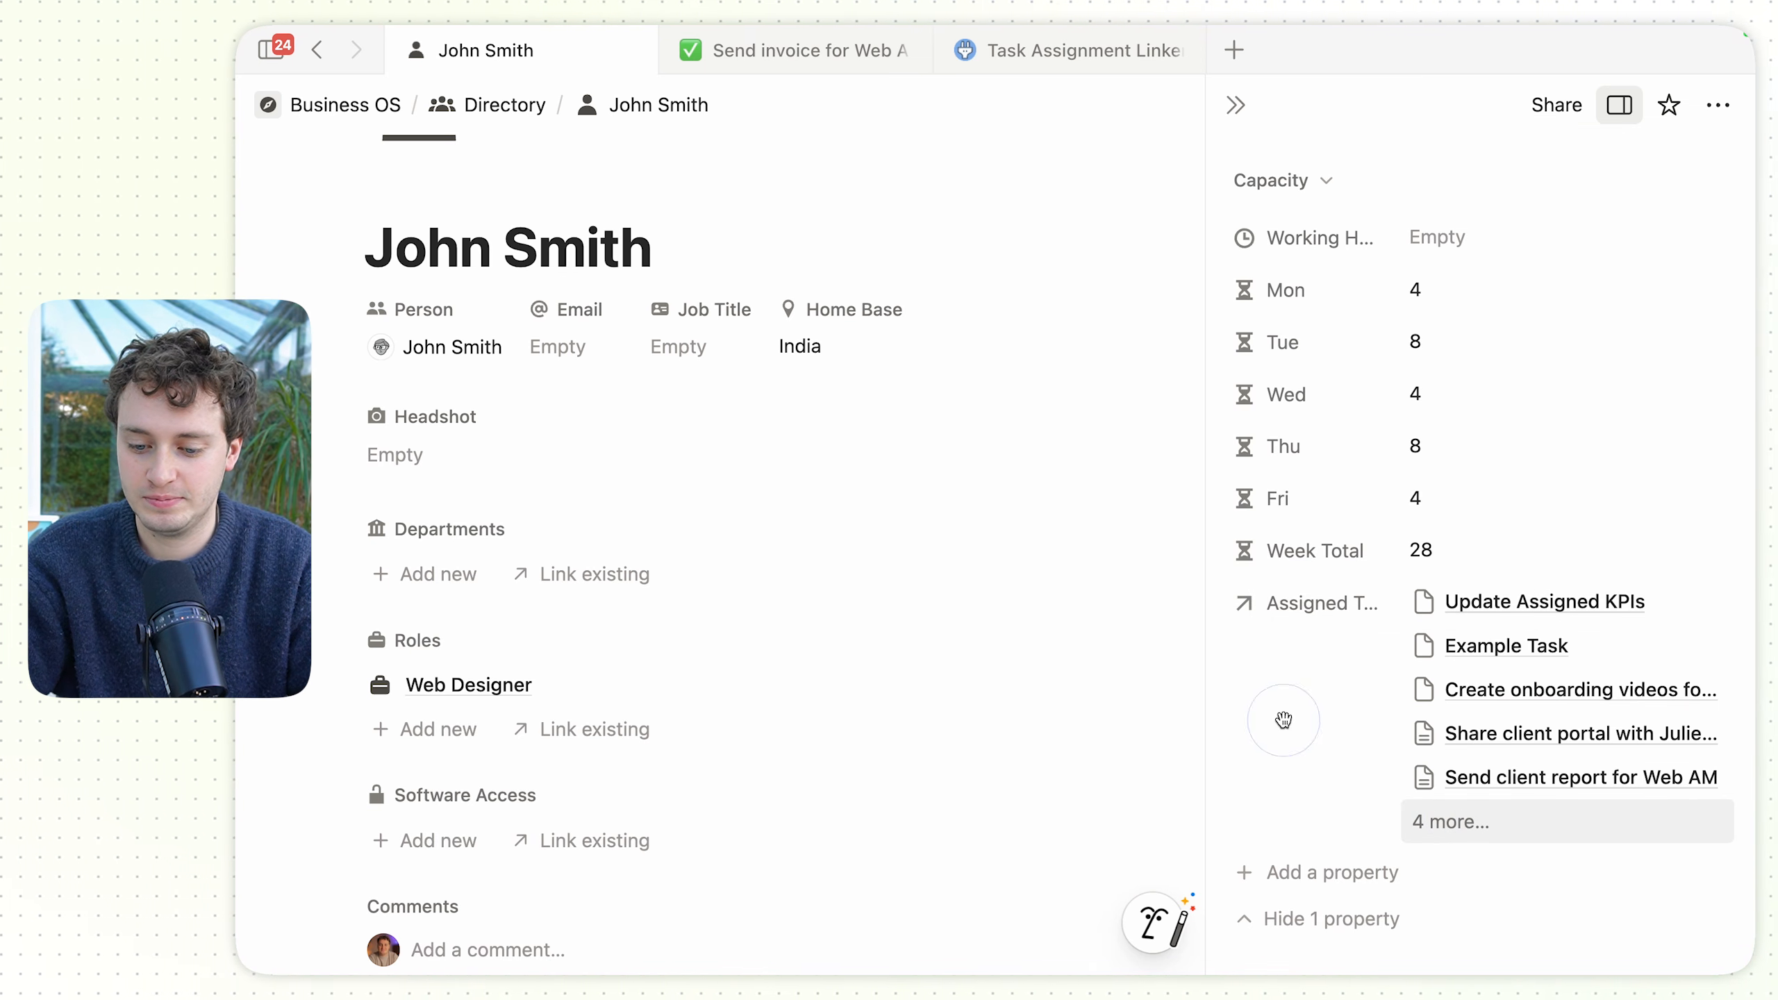
{"action": "left_click", "coordinate": [1320, 920]}
{"action": "scroll", "coordinate": [1320, 923], "scroll_direction": "down", "scroll_amount": 3}
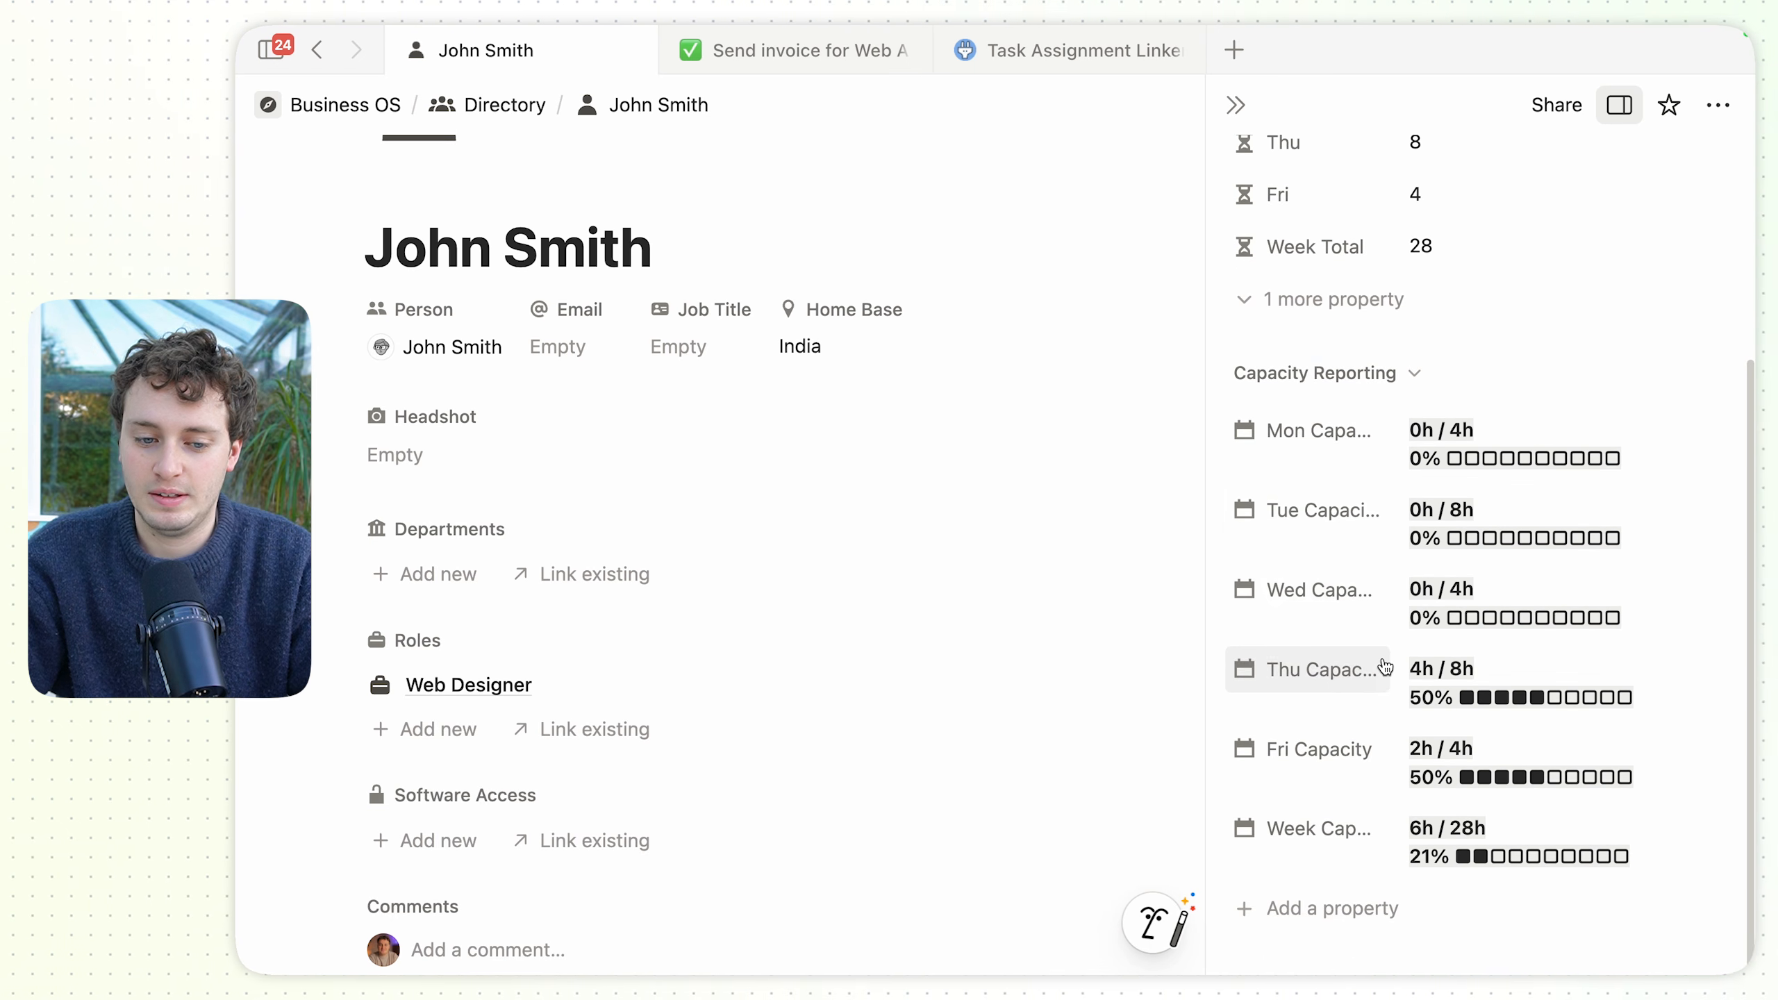
On the "Send invoice for Web AM" task, set the due date to Dec 31, 2025 and the estimated time to 1.
{"action": "left_click", "coordinate": [805, 50]}
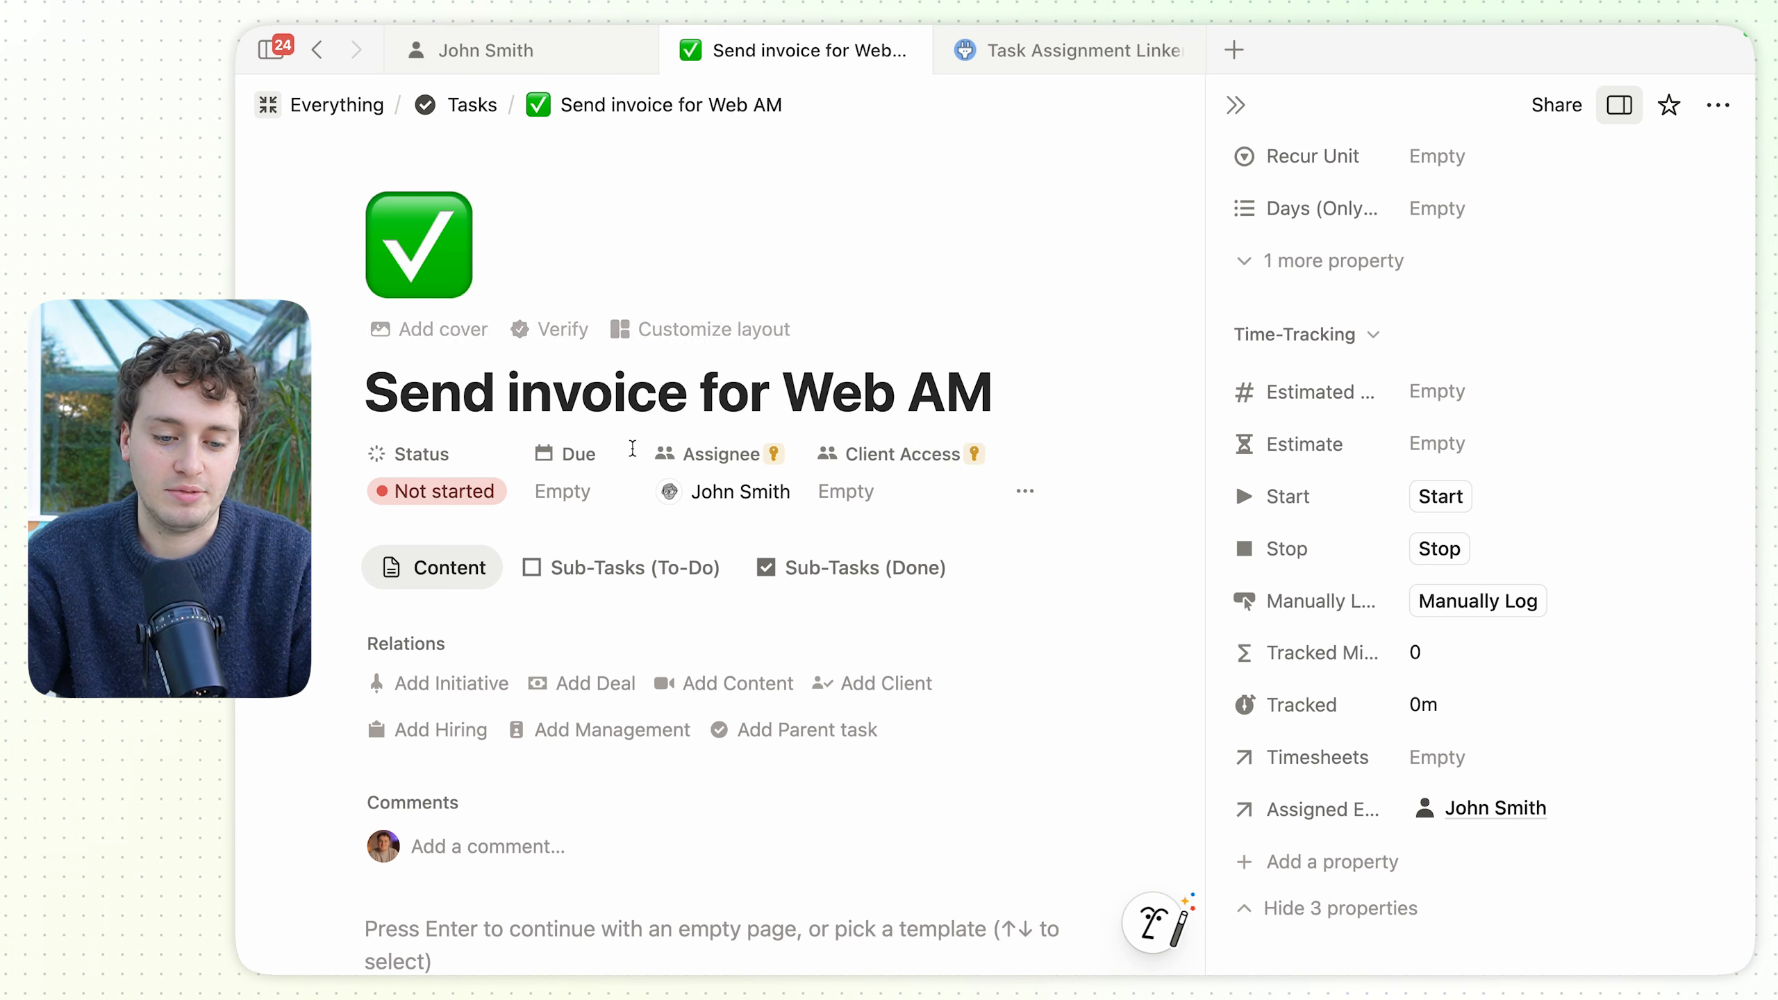
{"action": "left_click", "coordinate": [563, 491]}
{"action": "left_click", "coordinate": [650, 614]}
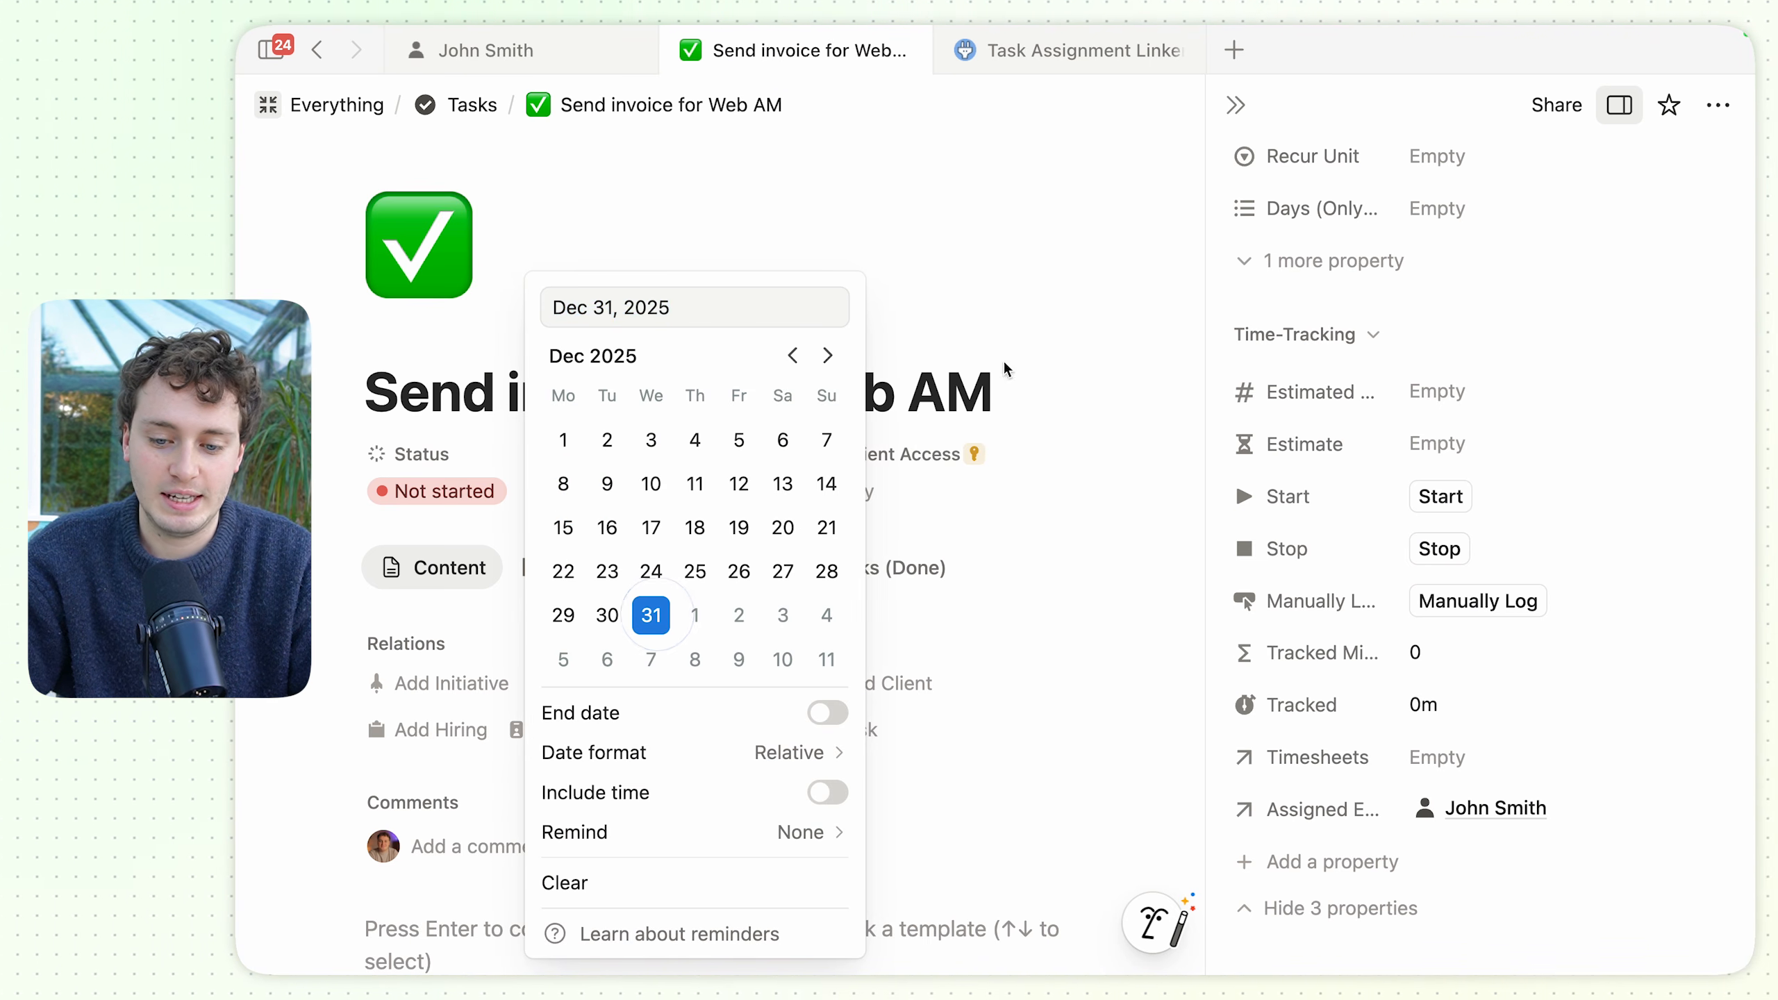
{"action": "left_click", "coordinate": [1051, 286]}
{"action": "left_click", "coordinate": [1509, 380]}
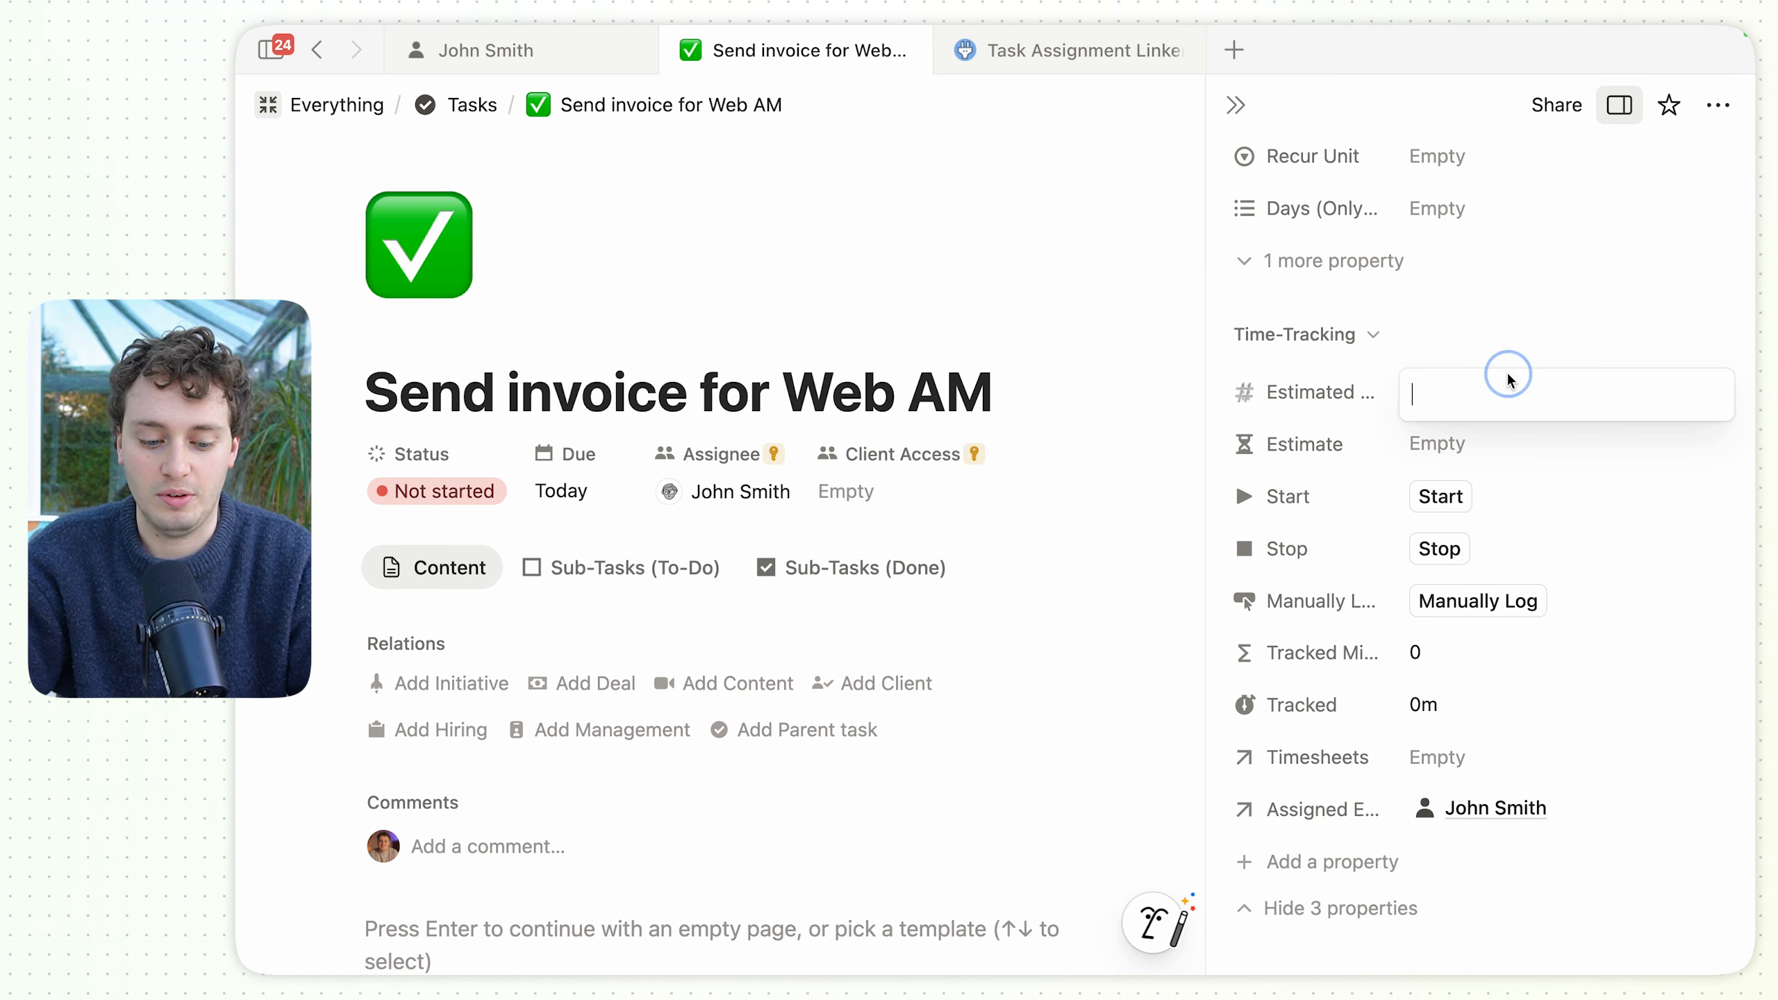
{"action": "type", "text": "1"}
{"action": "key", "text": "Return"}
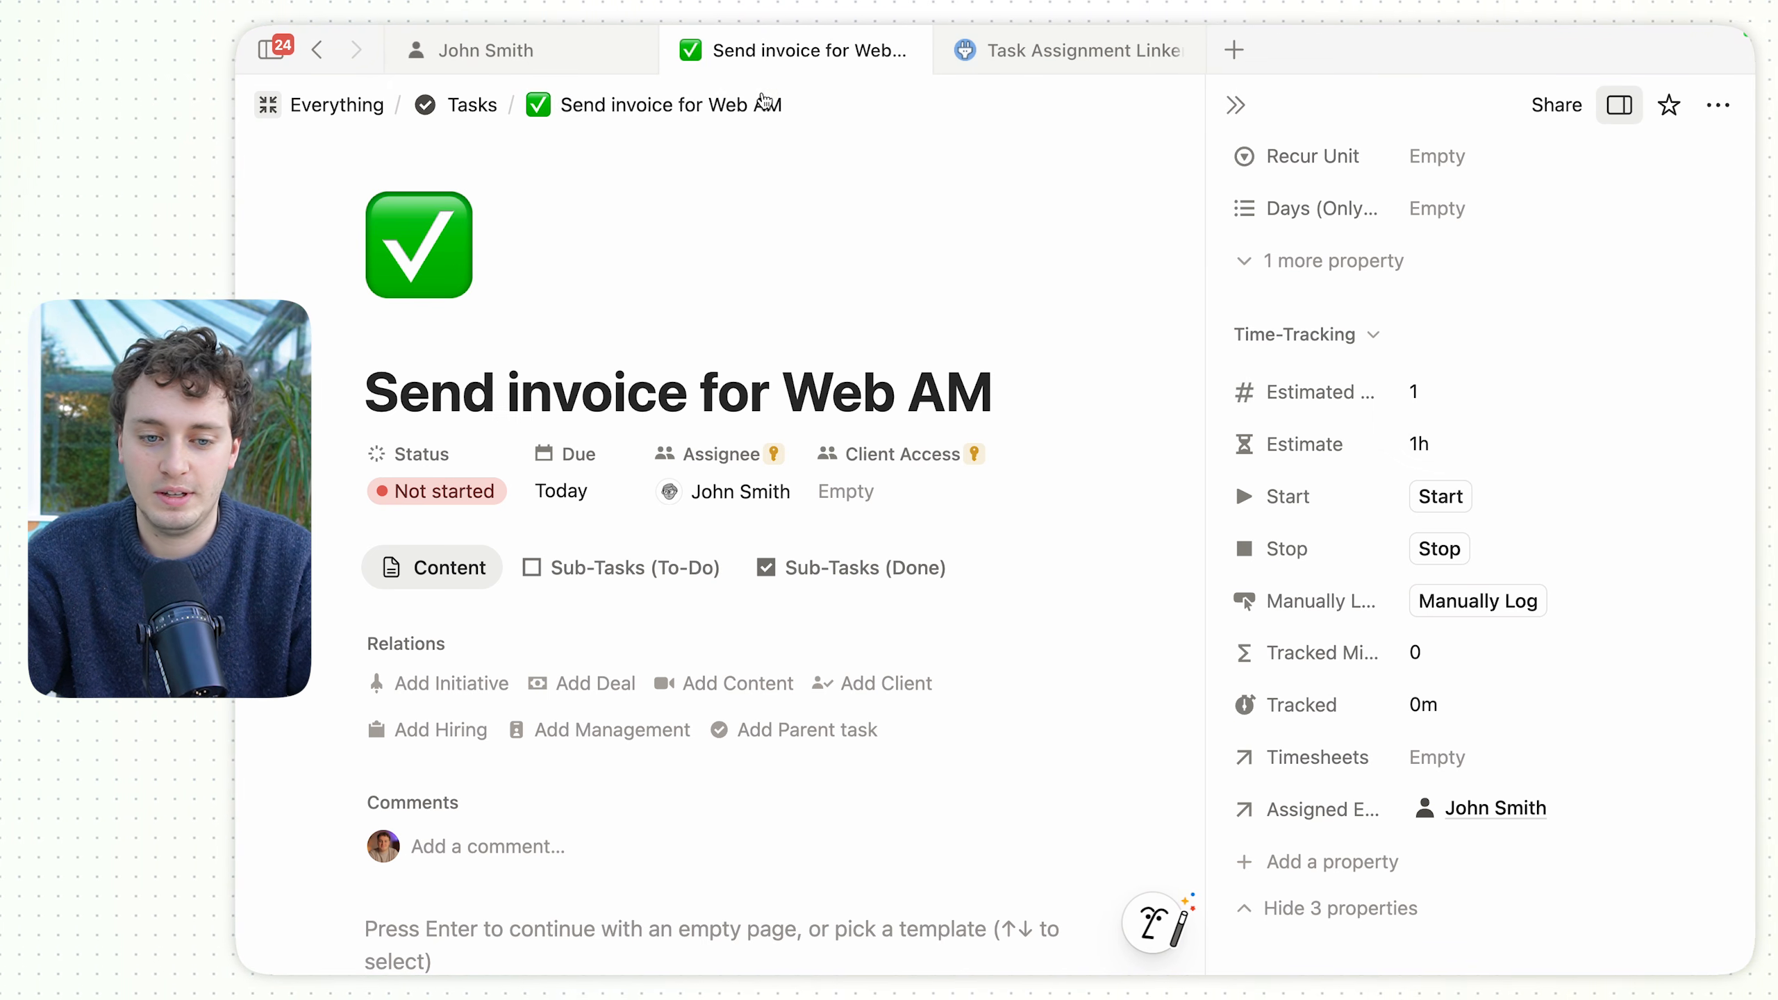
Open the Reporting page and review the Agreed Capacity table in the Workload view.
{"action": "left_click", "coordinate": [504, 49]}
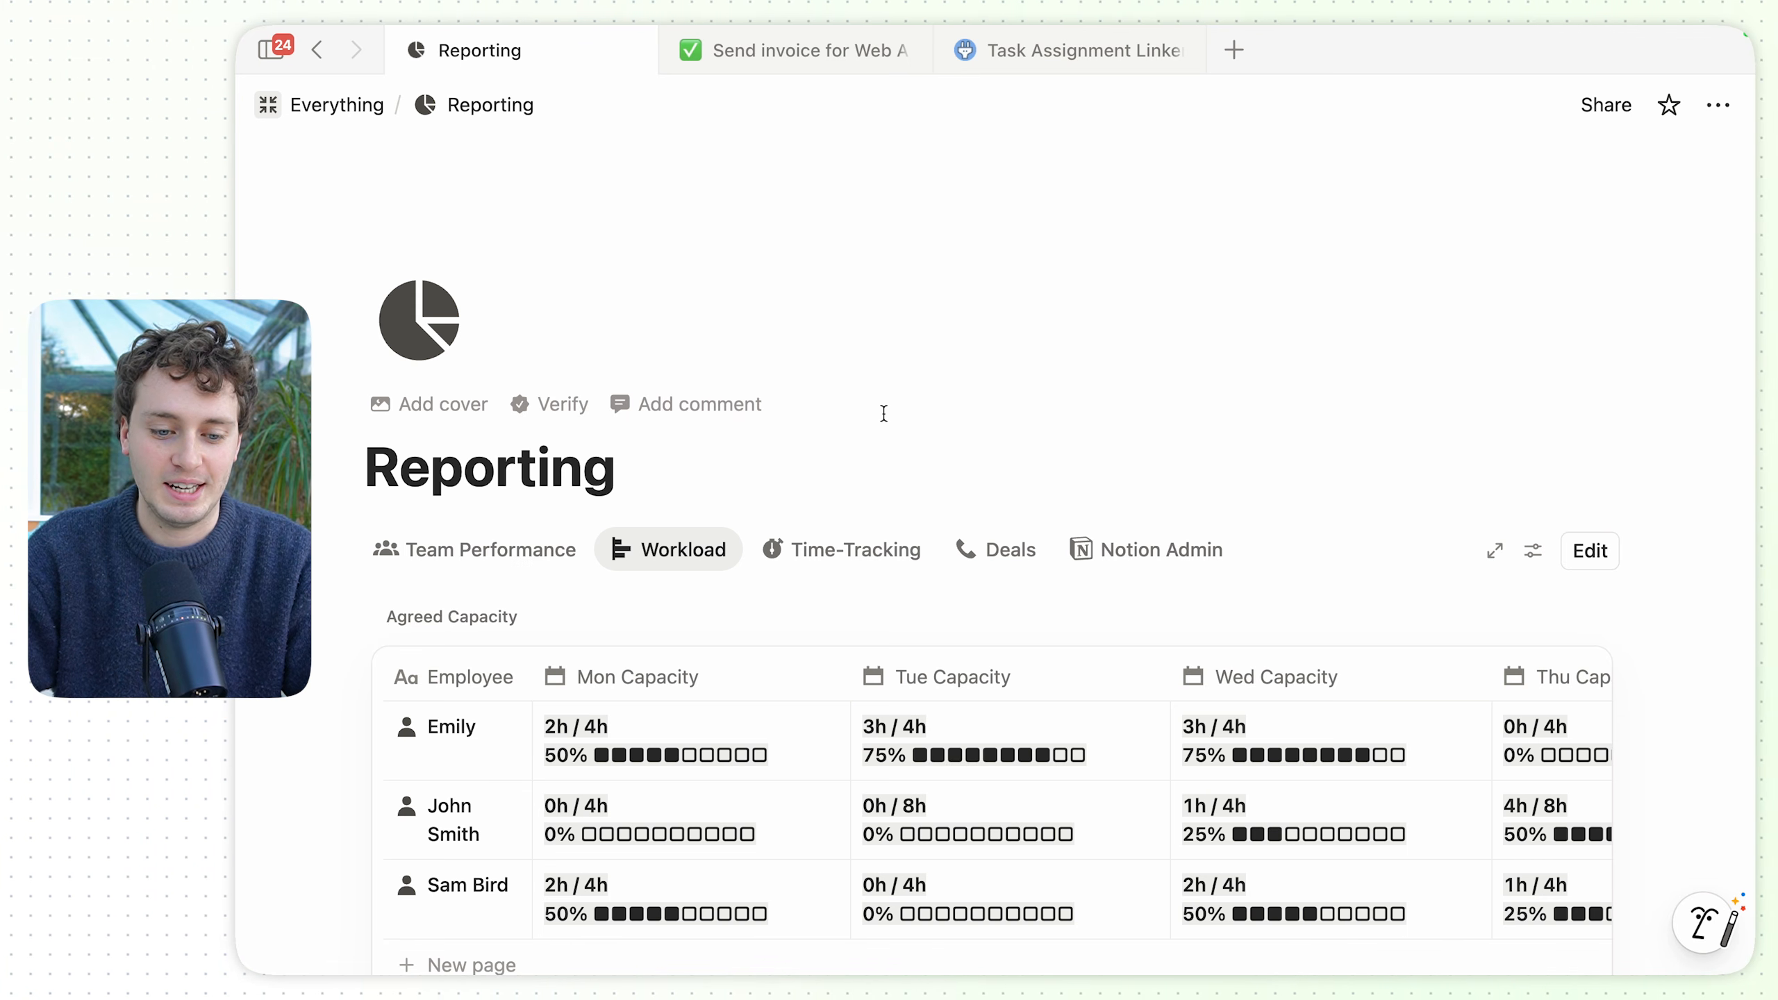
{"action": "scroll", "coordinate": [883, 414], "scroll_direction": "down", "scroll_amount": 4}
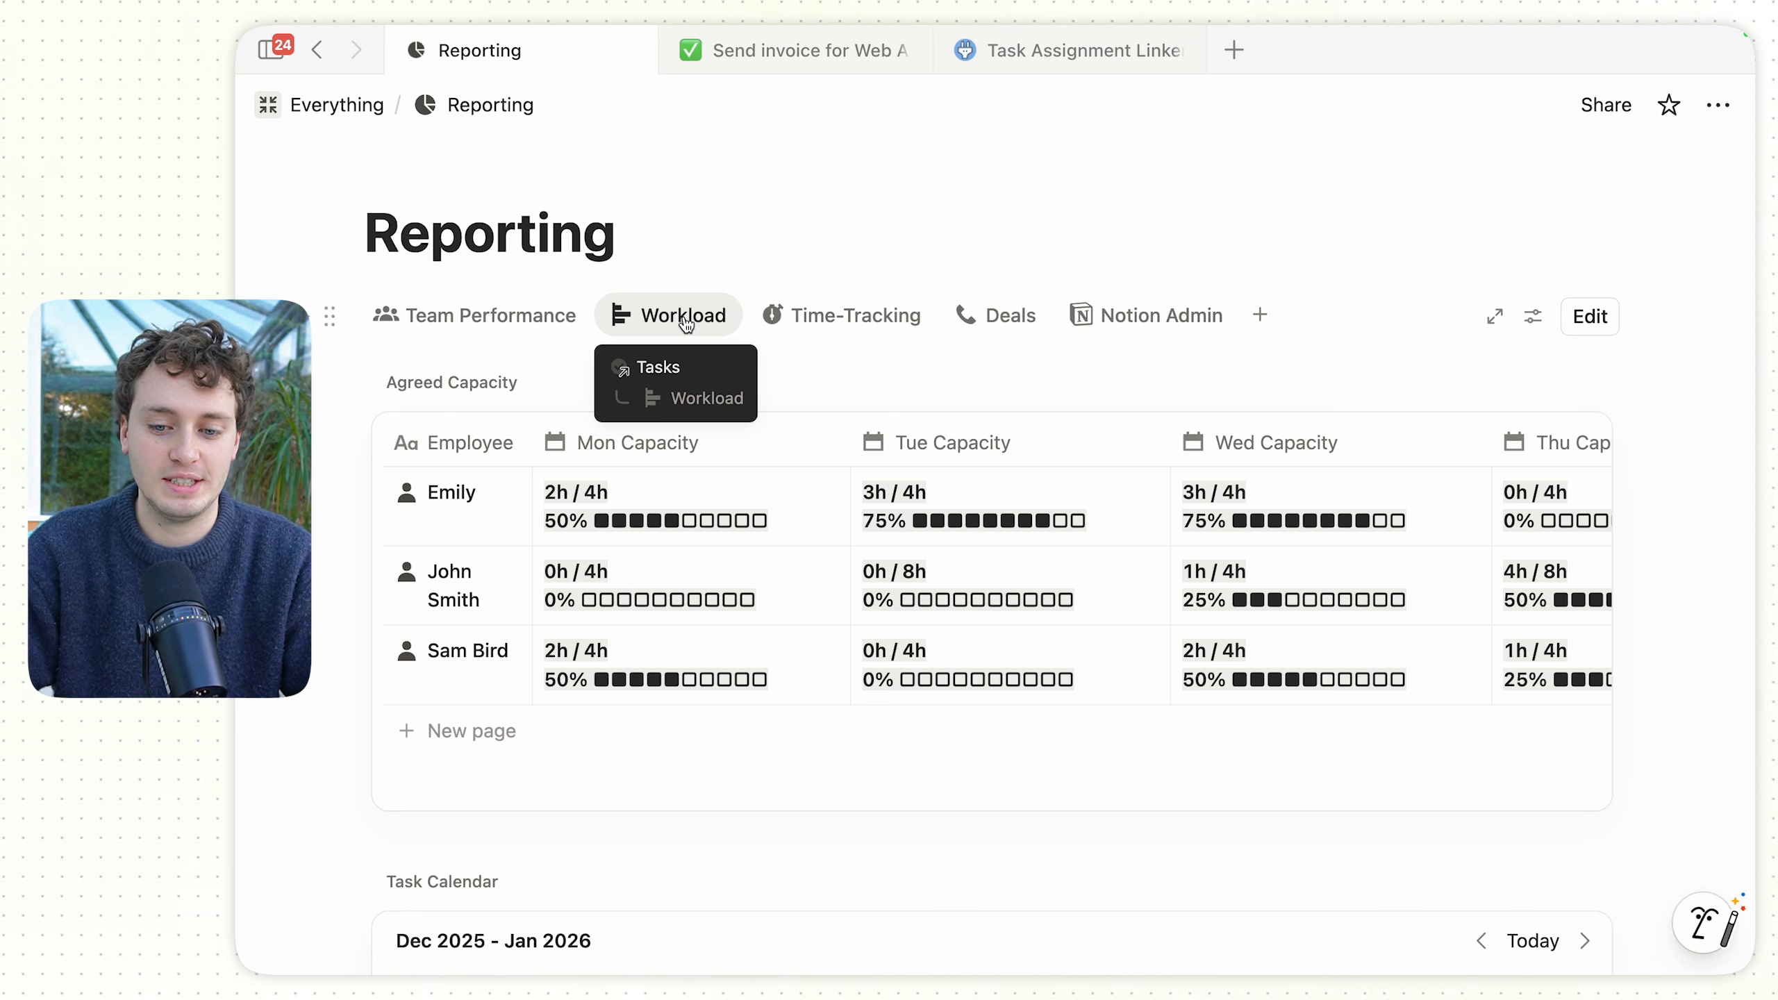
Try adding a new Dashboard view to the Reporting page and start adding a view inside it.
{"action": "left_click", "coordinate": [1260, 316]}
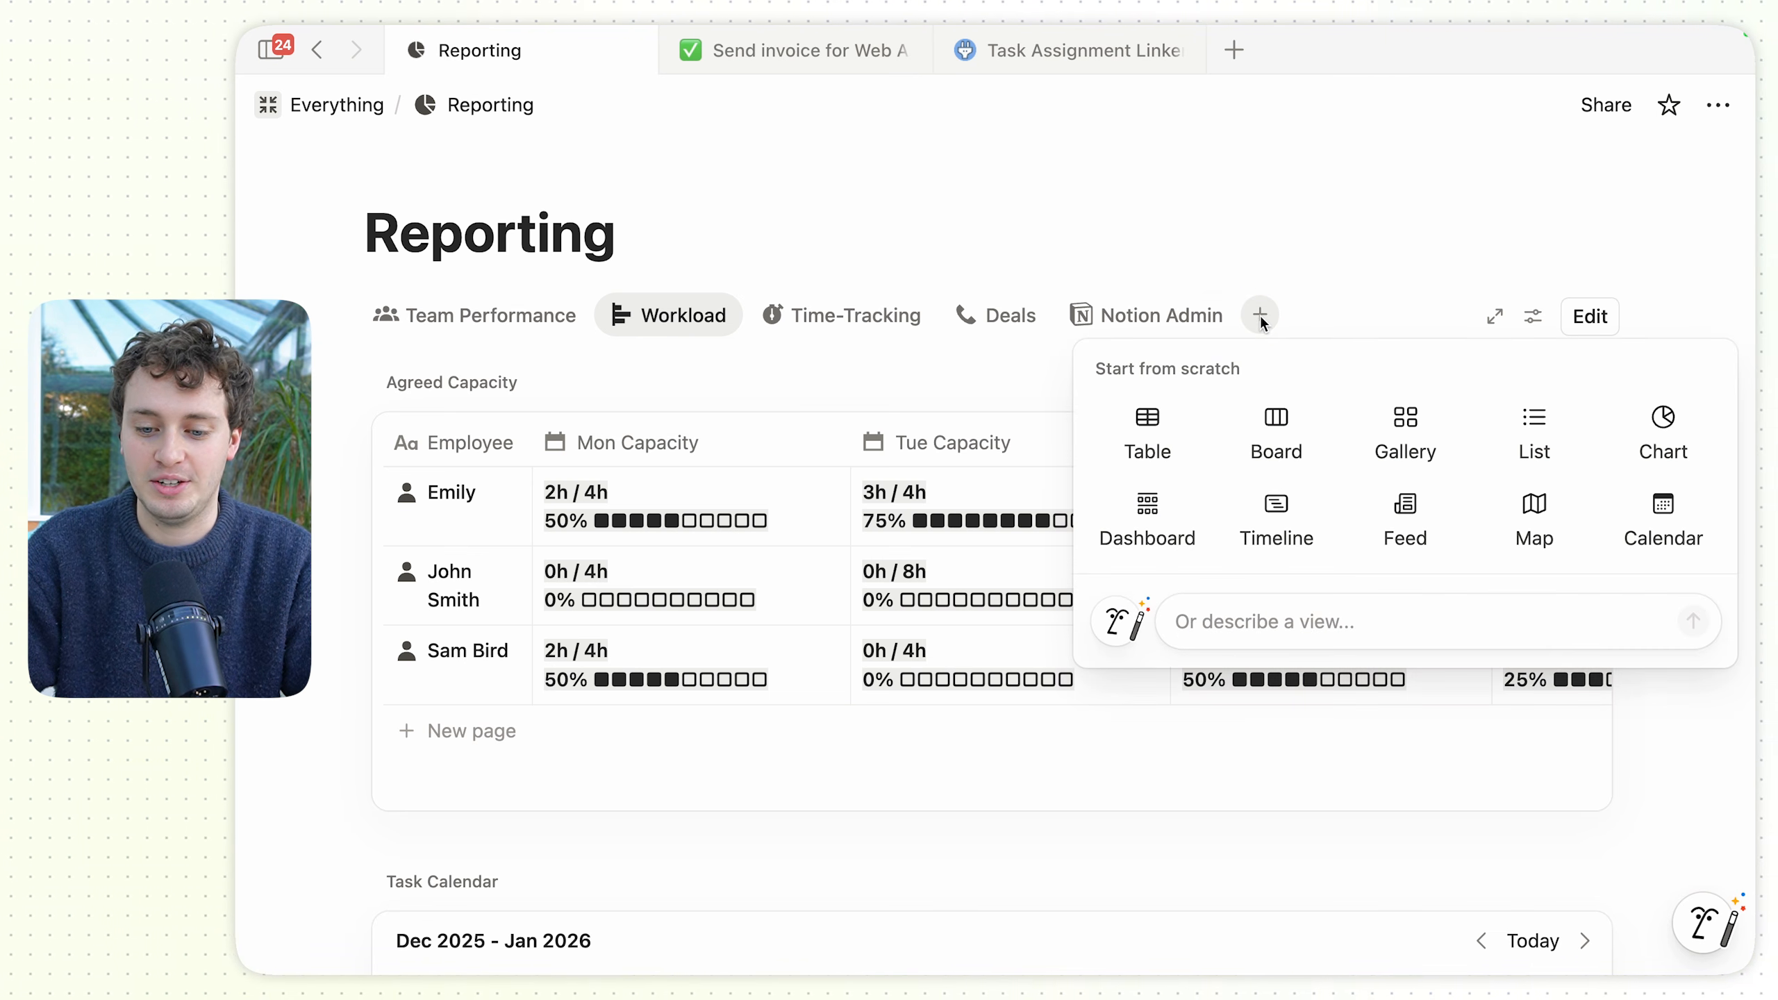
{"action": "left_click", "coordinate": [1144, 527]}
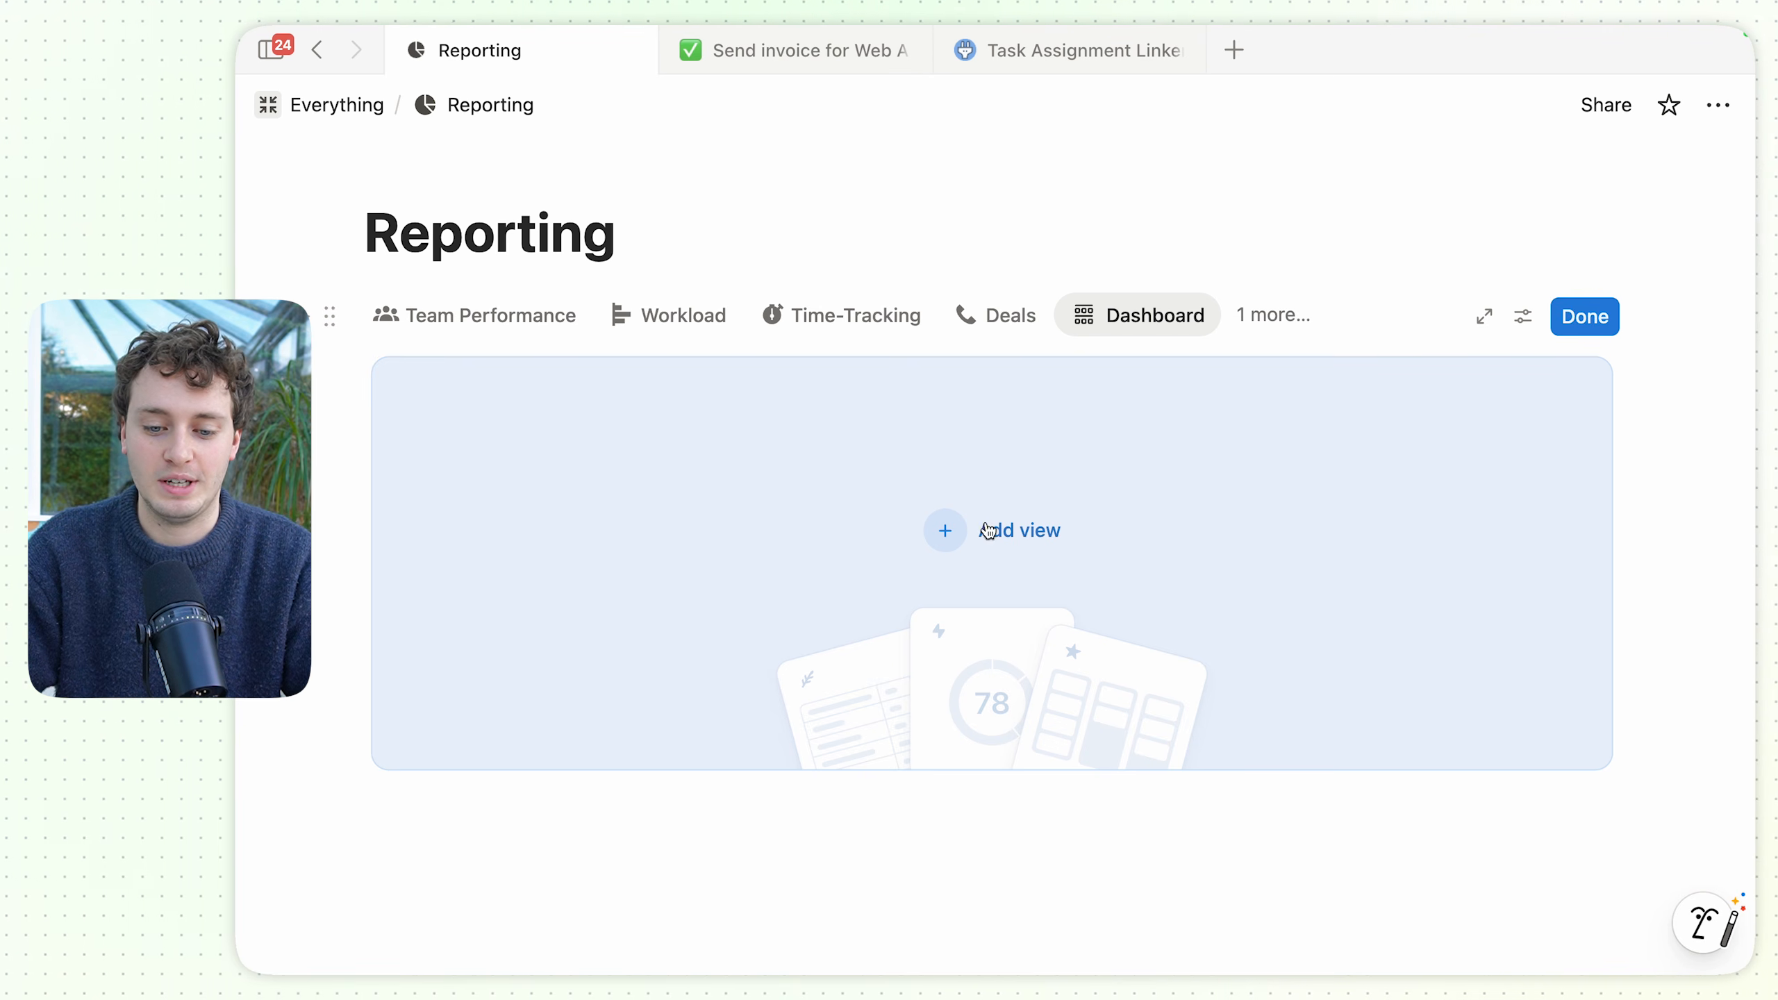
{"action": "left_click", "coordinate": [963, 532]}
{"action": "left_click", "coordinate": [977, 429]}
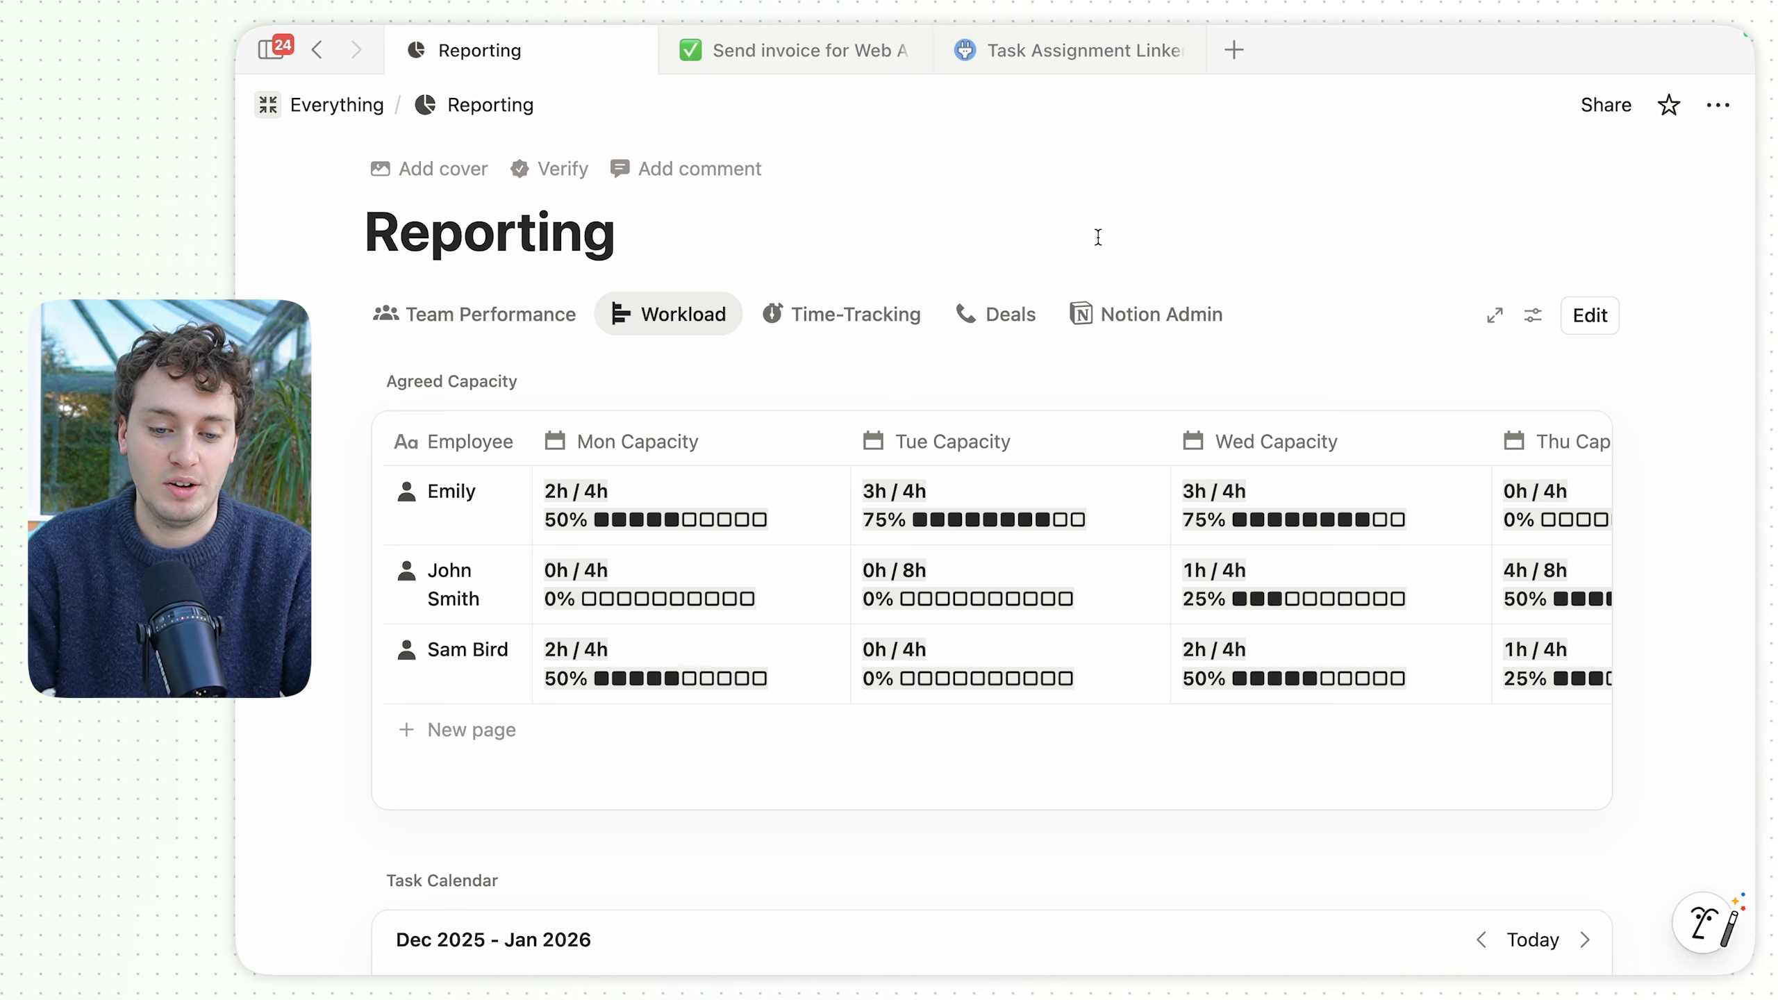
Put the Workload dashboard into edit mode and inspect the Agreed Capacity view's settings and property visibility.
{"action": "scroll", "coordinate": [1131, 333], "scroll_direction": "down", "scroll_amount": 1}
{"action": "left_click", "coordinate": [1587, 247]}
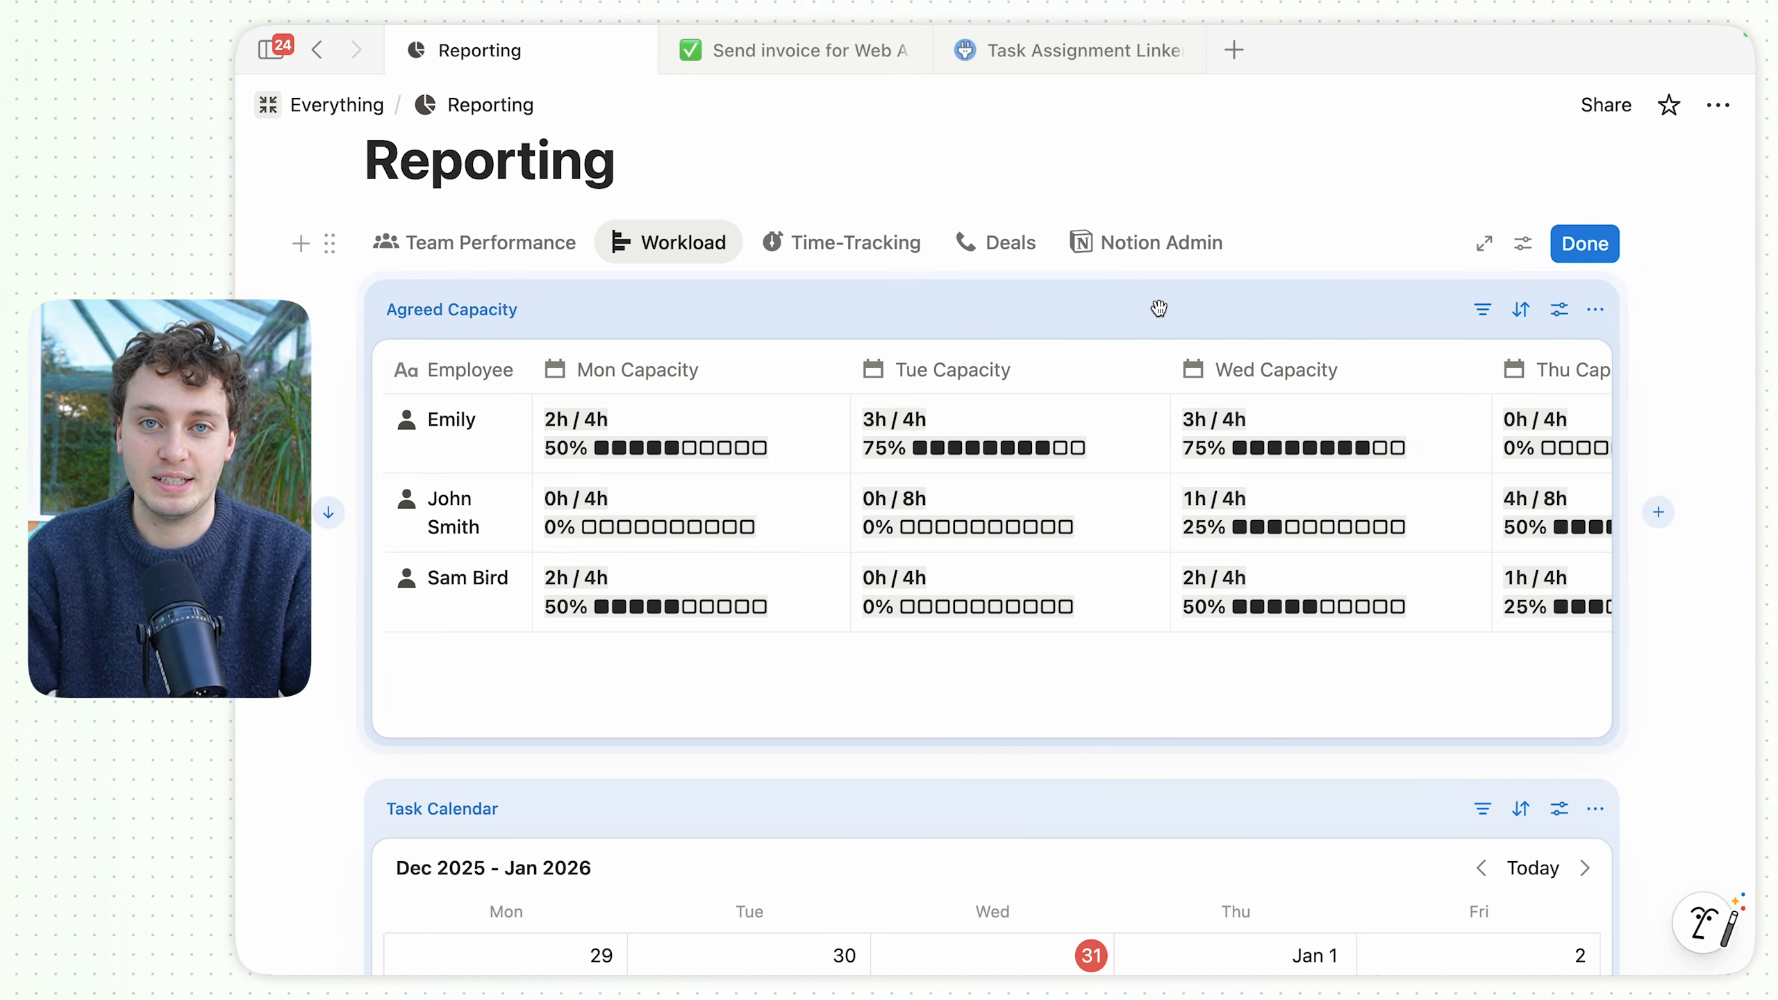
{"action": "scroll", "coordinate": [1158, 309], "scroll_direction": "down", "scroll_amount": 1}
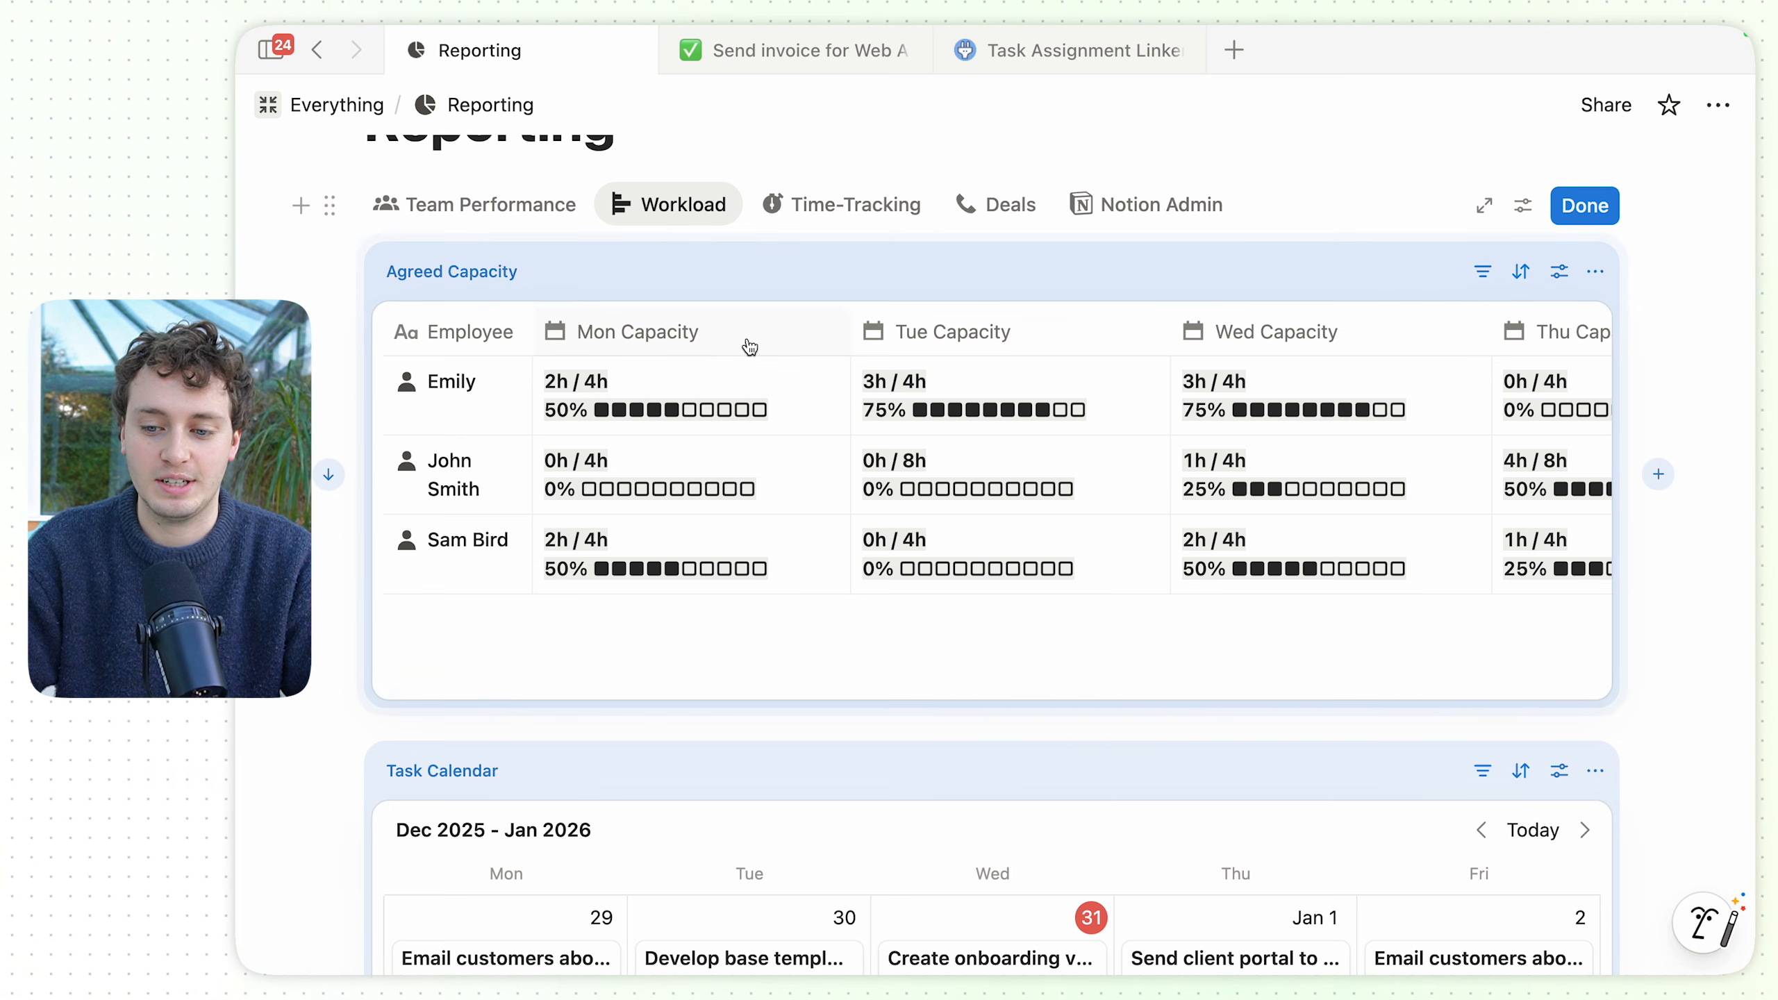
{"action": "left_click", "coordinate": [1560, 274]}
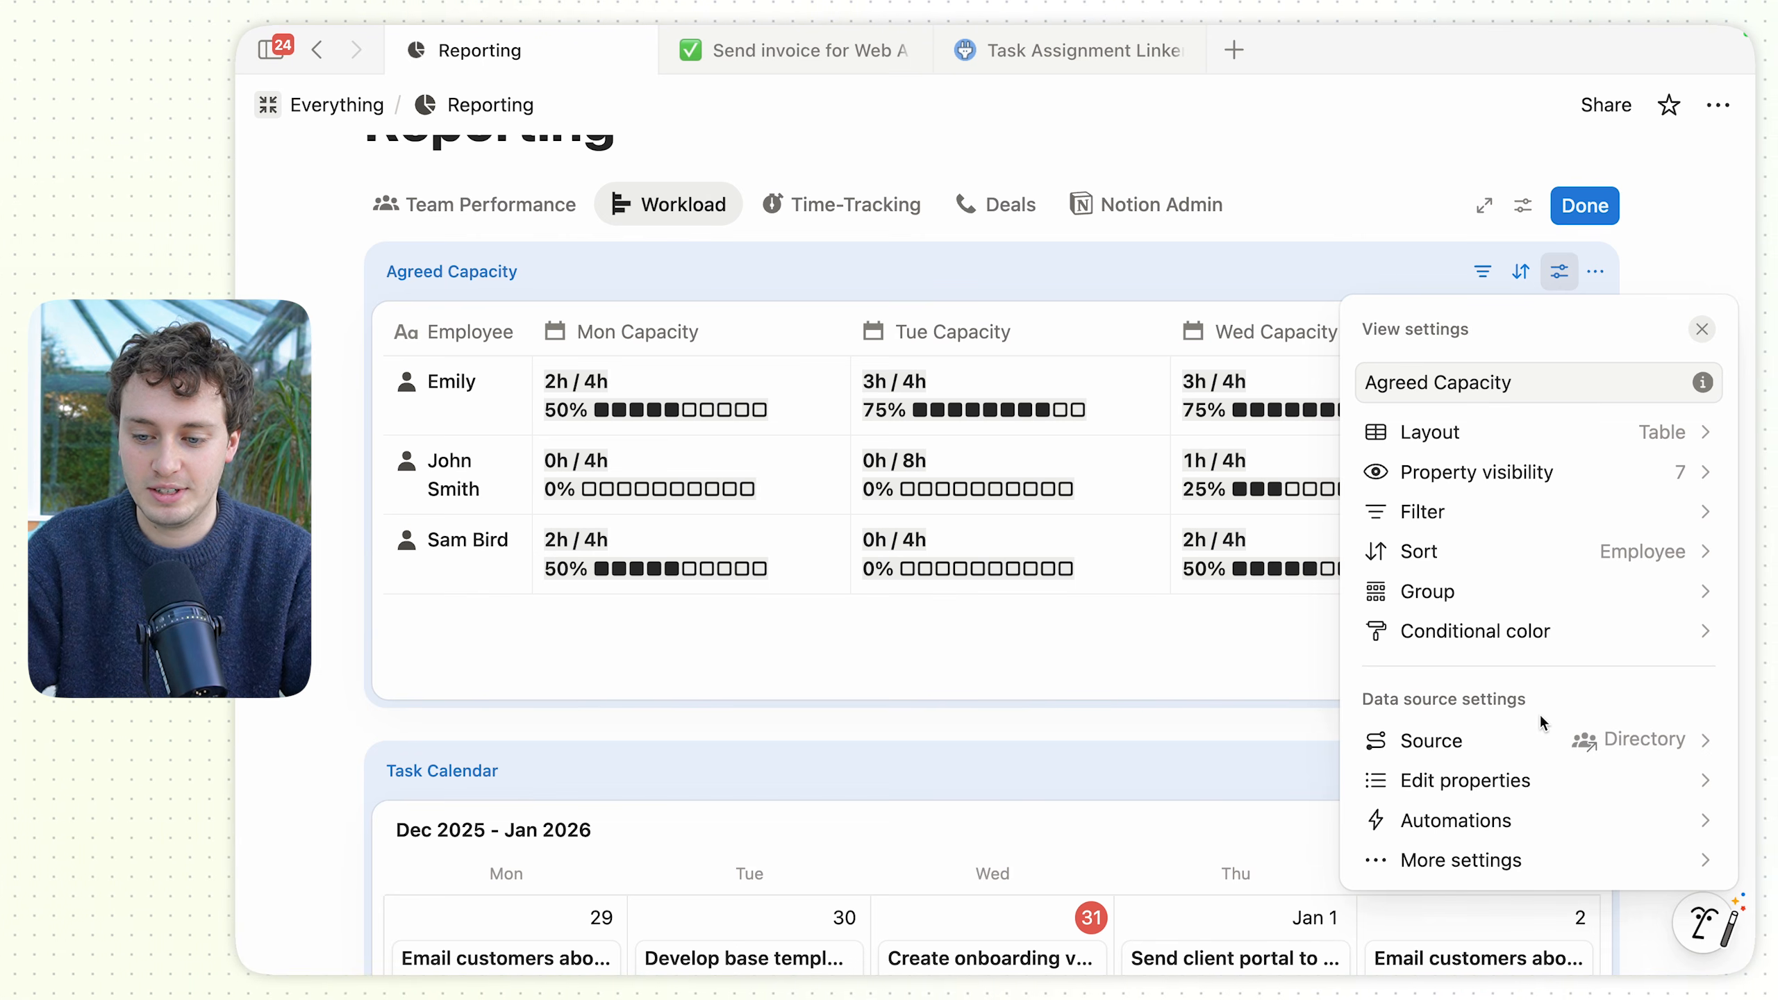
{"action": "left_click", "coordinate": [1537, 474]}
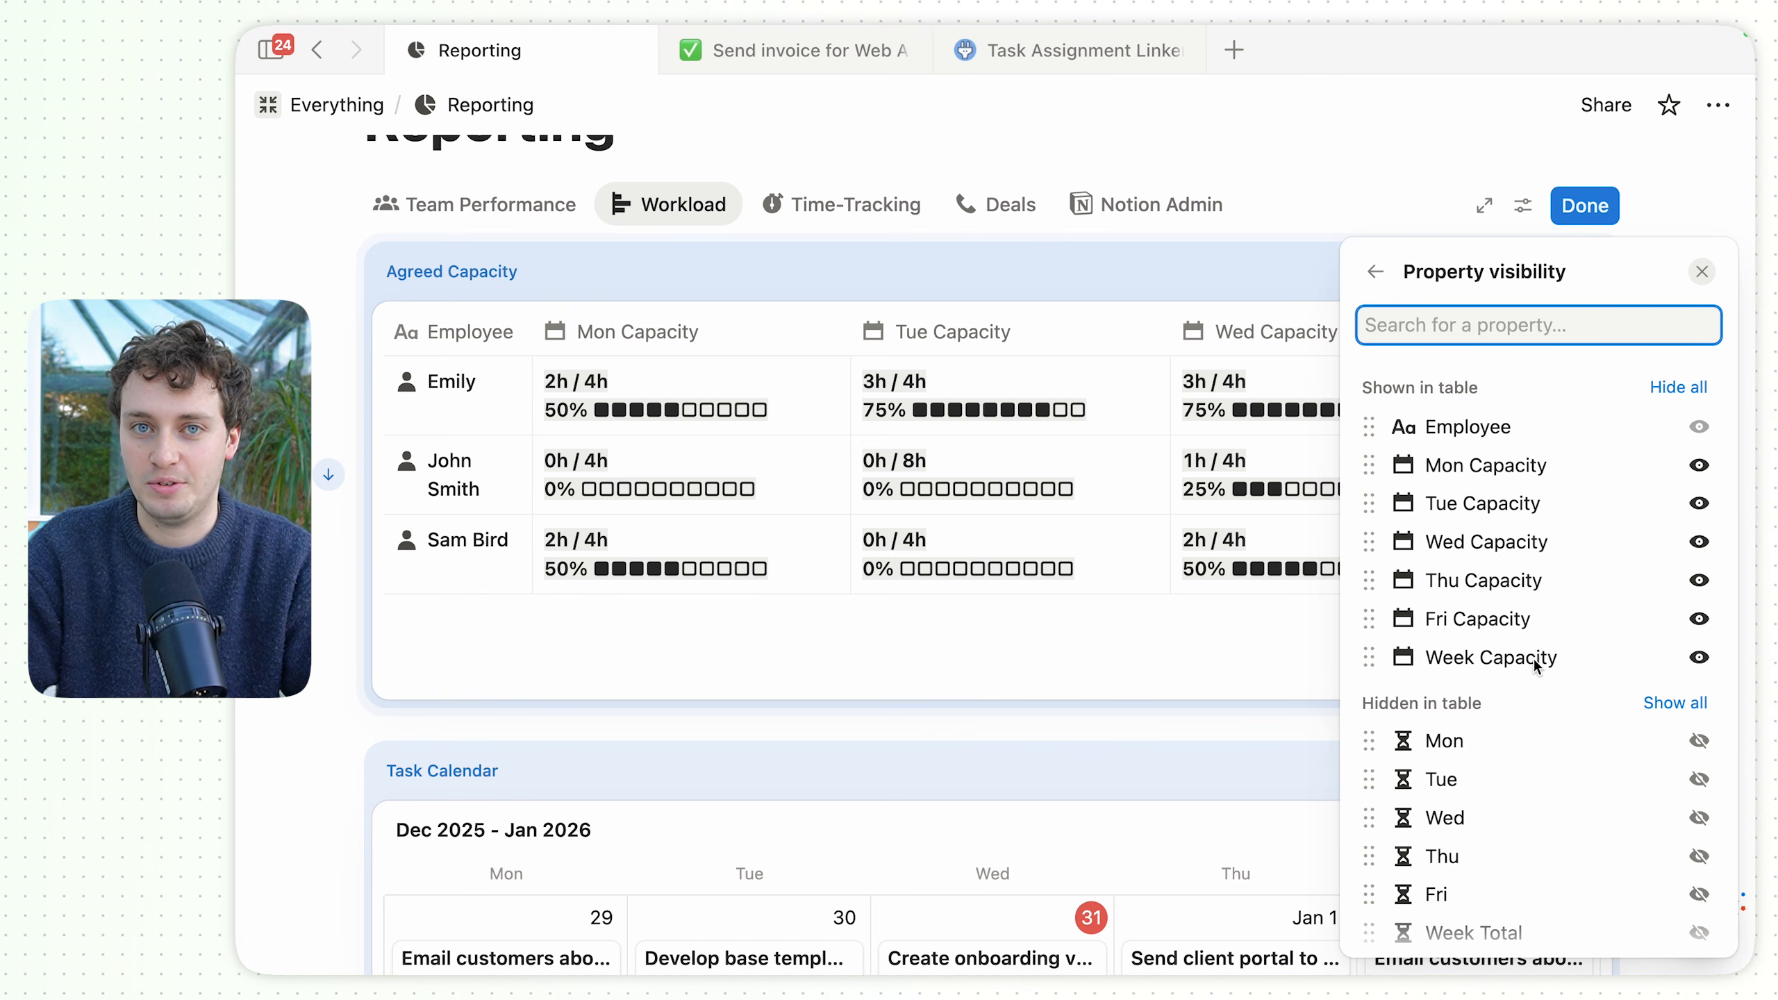
{"action": "left_click", "coordinate": [1375, 272]}
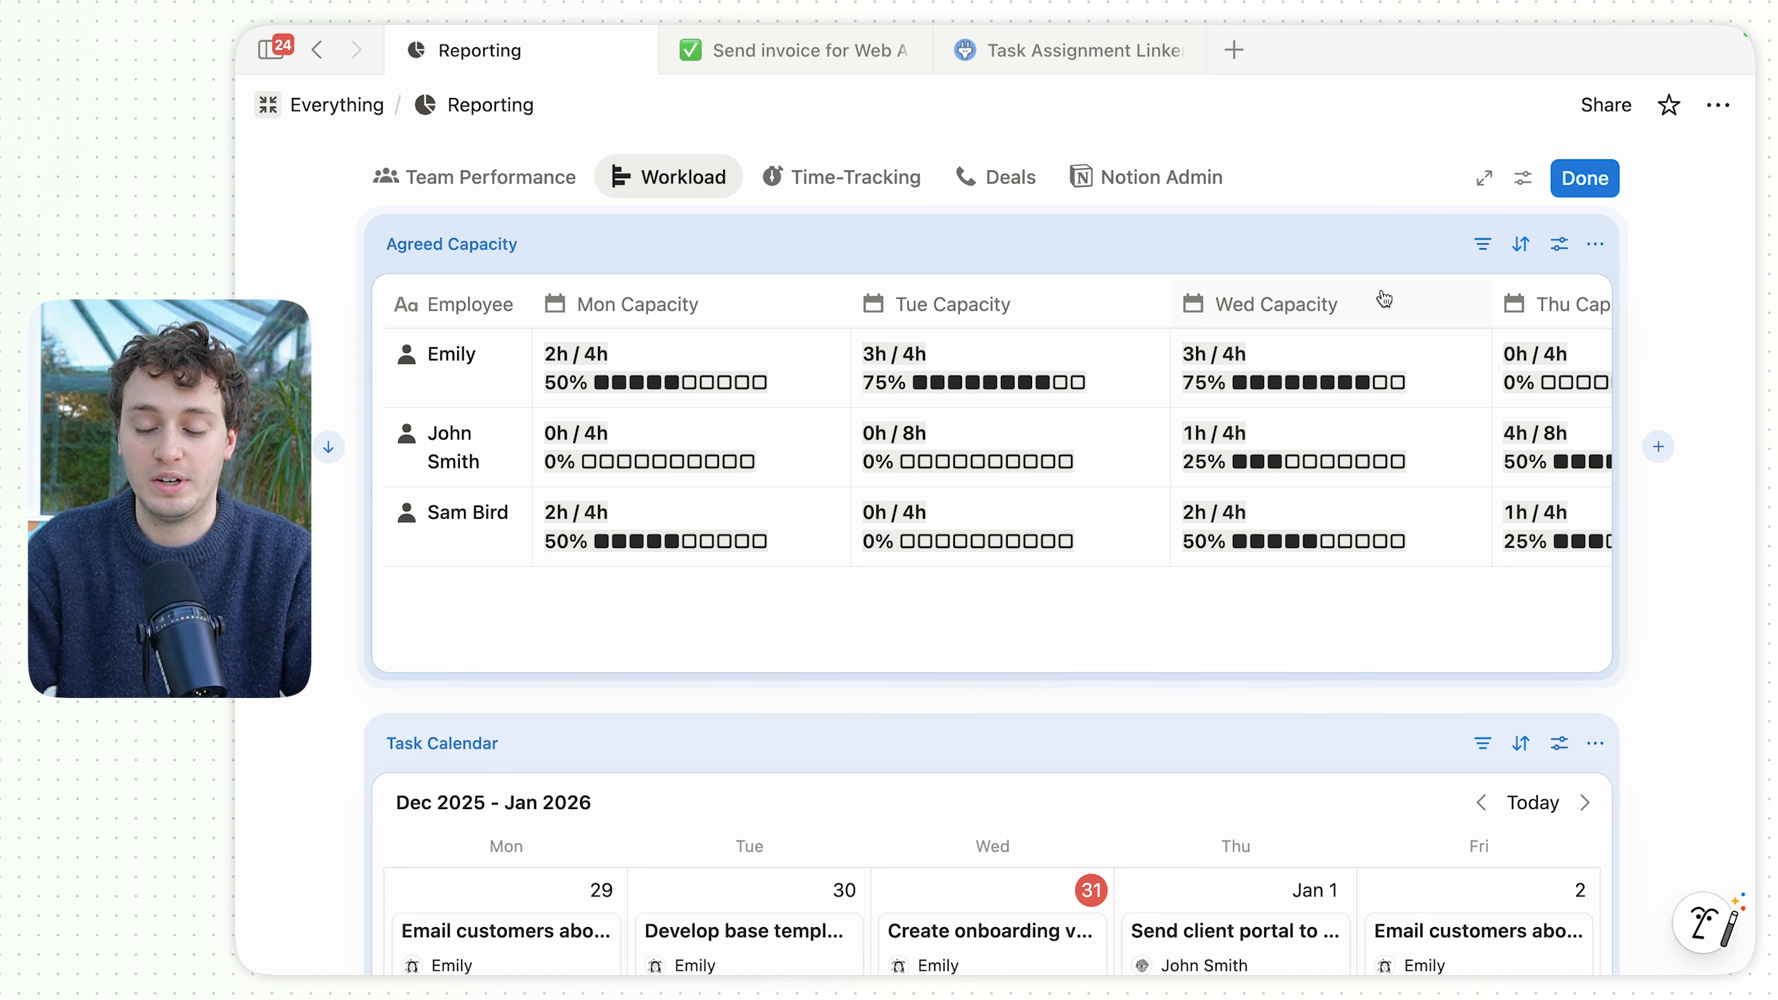
Check the Agreed Capacity view's filter and sort settings, and compare its table with the Task Calendar.
{"action": "left_click", "coordinate": [1483, 244]}
{"action": "left_click", "coordinate": [1262, 262]}
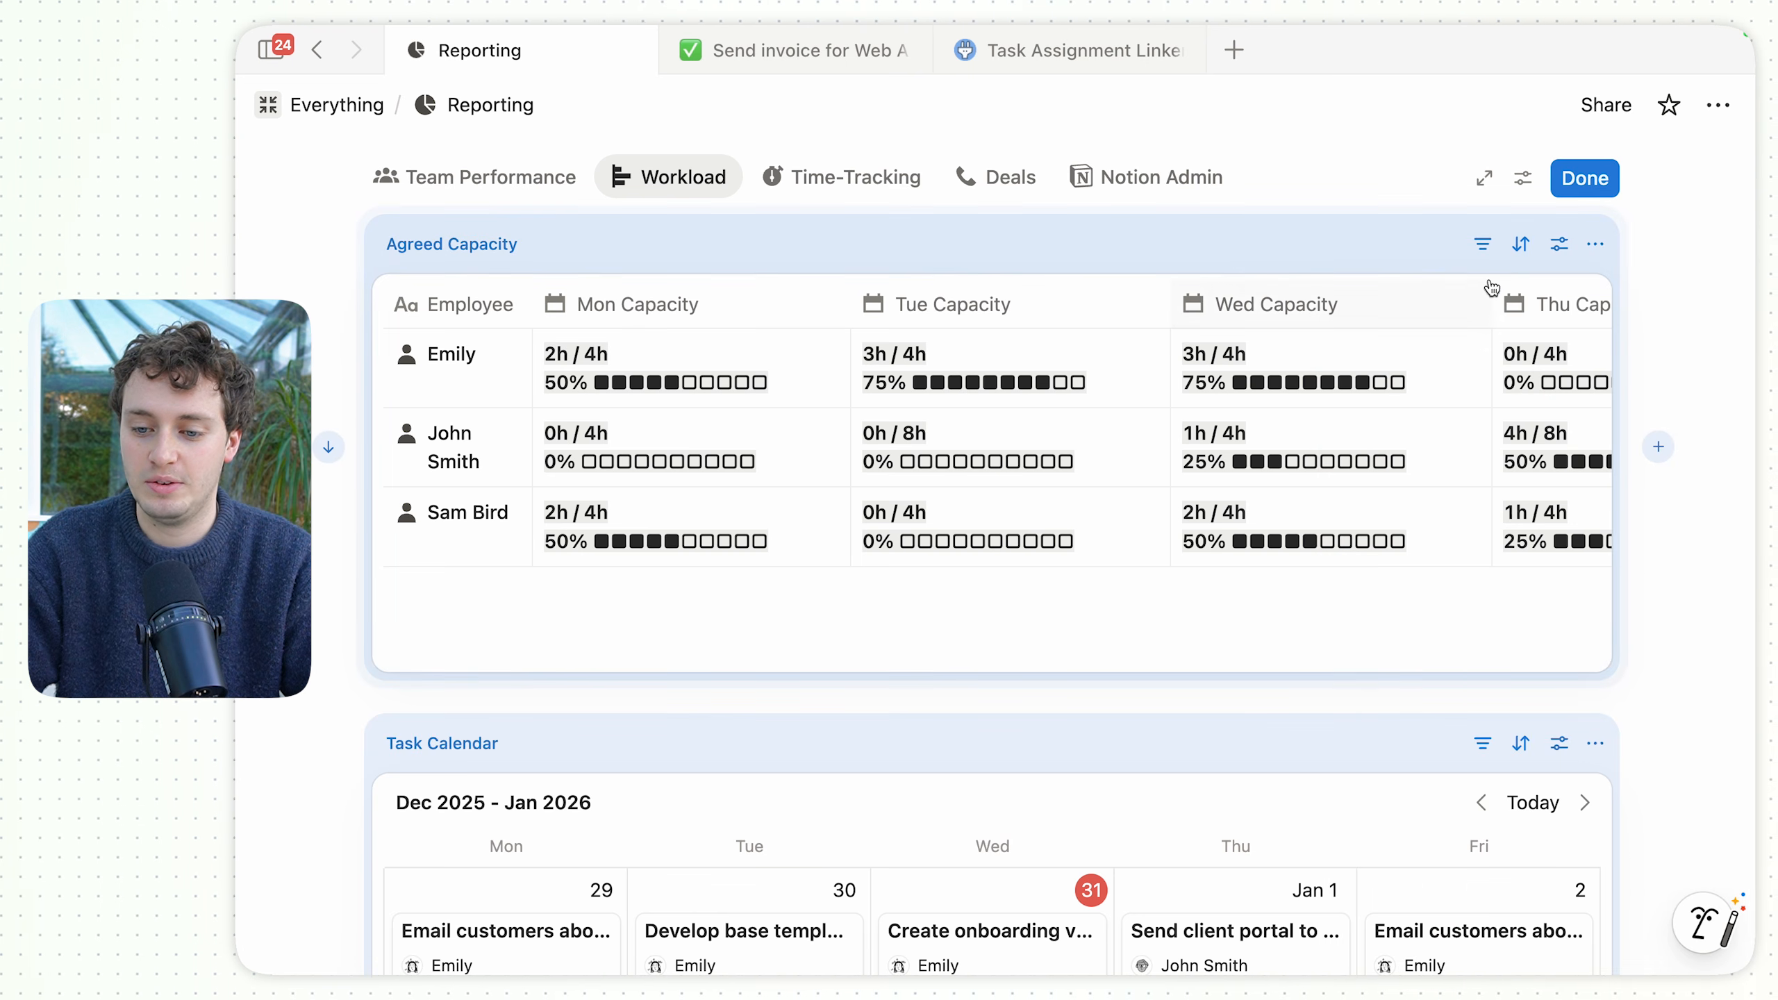
{"action": "left_click", "coordinate": [1520, 244]}
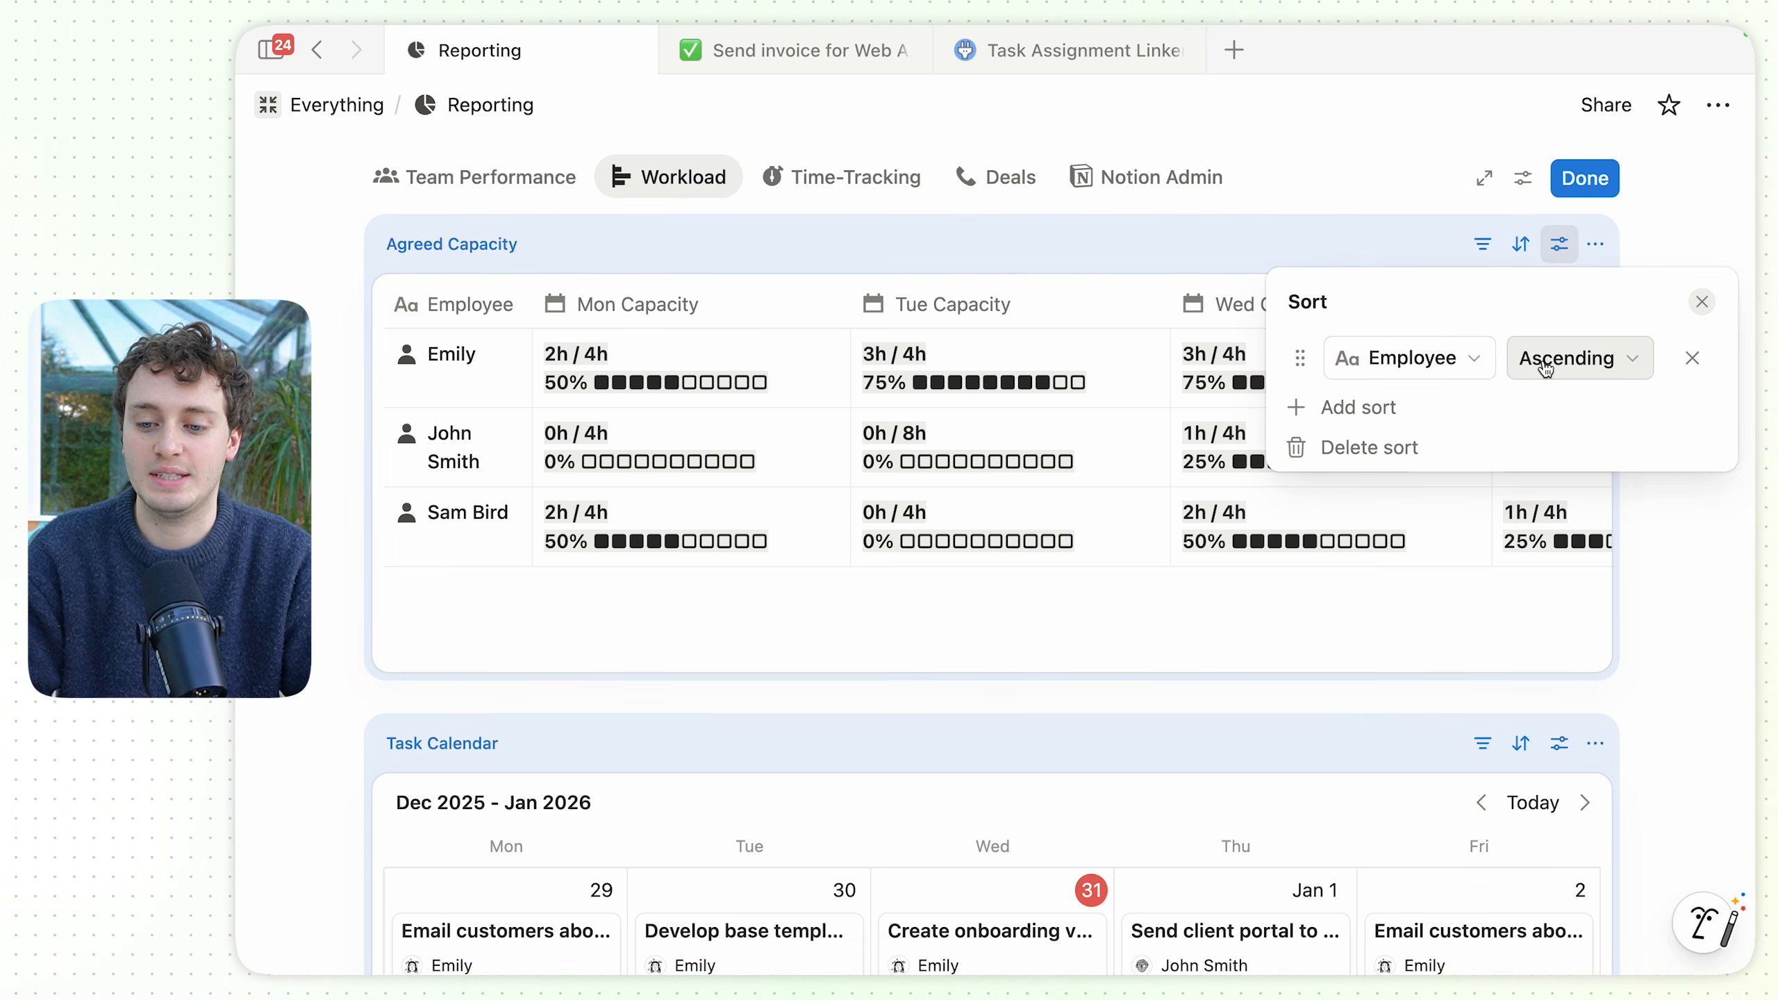
{"action": "left_click", "coordinate": [1263, 274]}
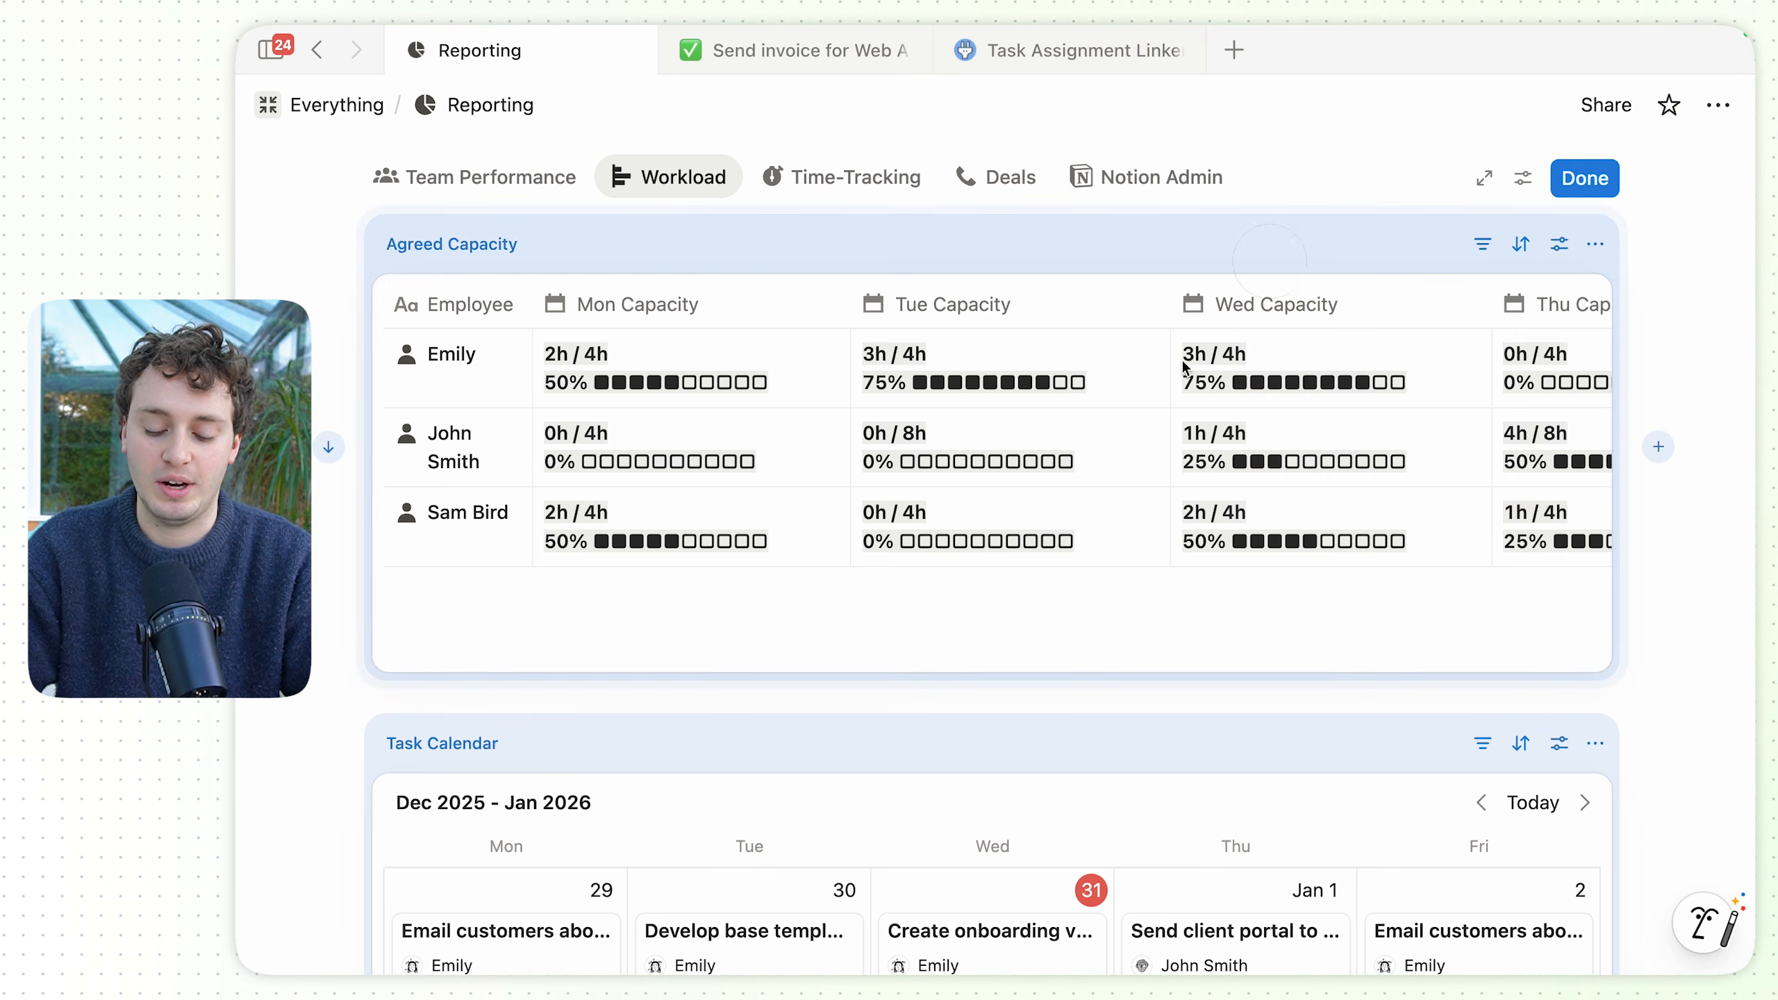
{"action": "scroll", "coordinate": [1020, 565], "scroll_direction": "down", "scroll_amount": 6}
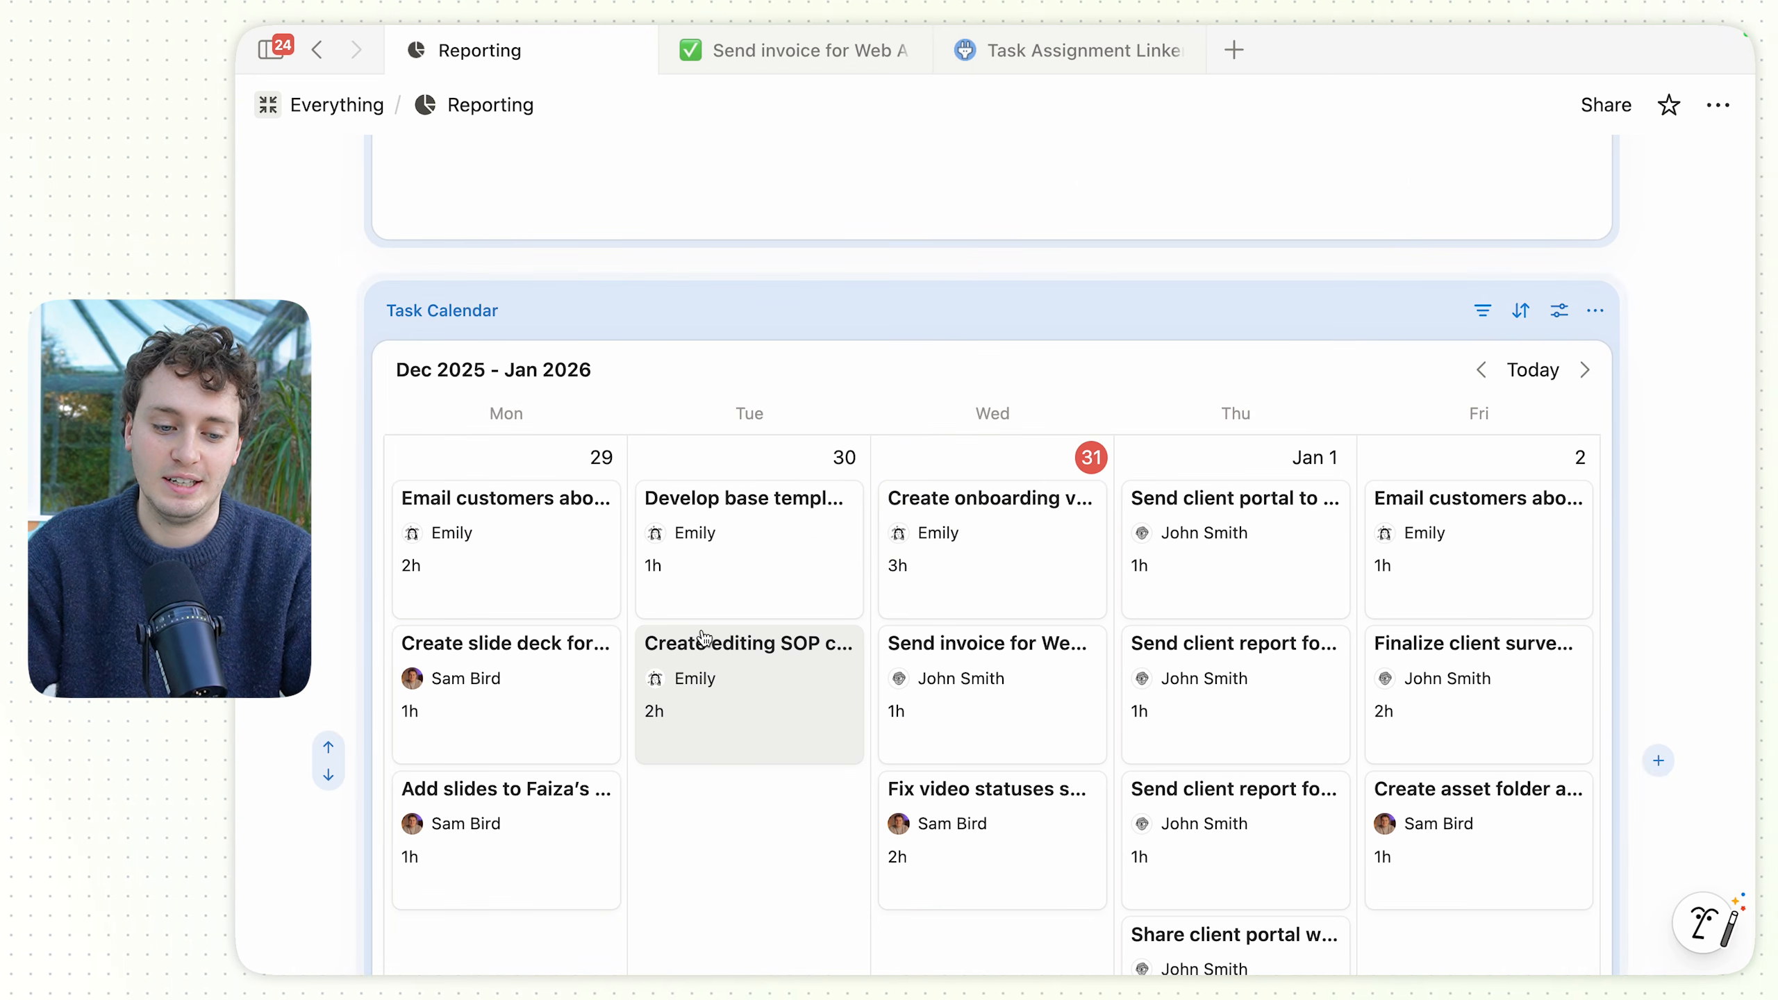
{"action": "scroll", "coordinate": [693, 736], "scroll_direction": "up", "scroll_amount": 5}
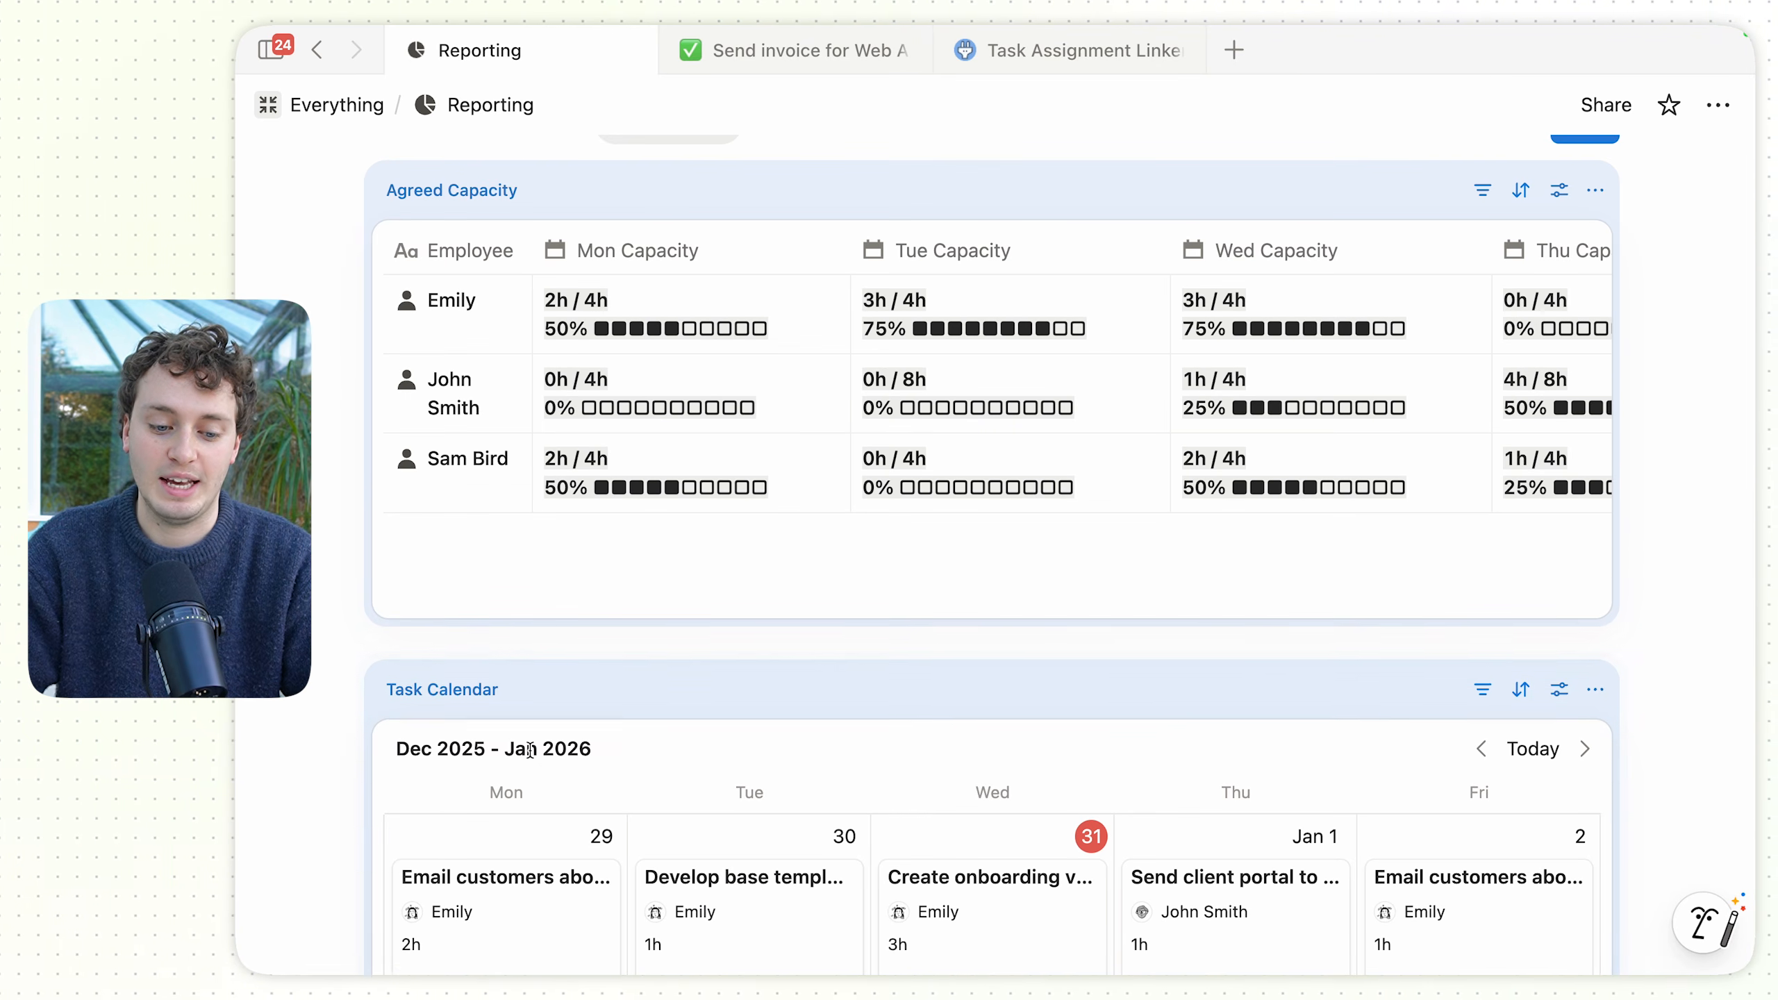
{"action": "scroll", "coordinate": [530, 749], "scroll_direction": "down", "scroll_amount": 4}
{"action": "scroll", "coordinate": [811, 538], "scroll_direction": "up", "scroll_amount": 4}
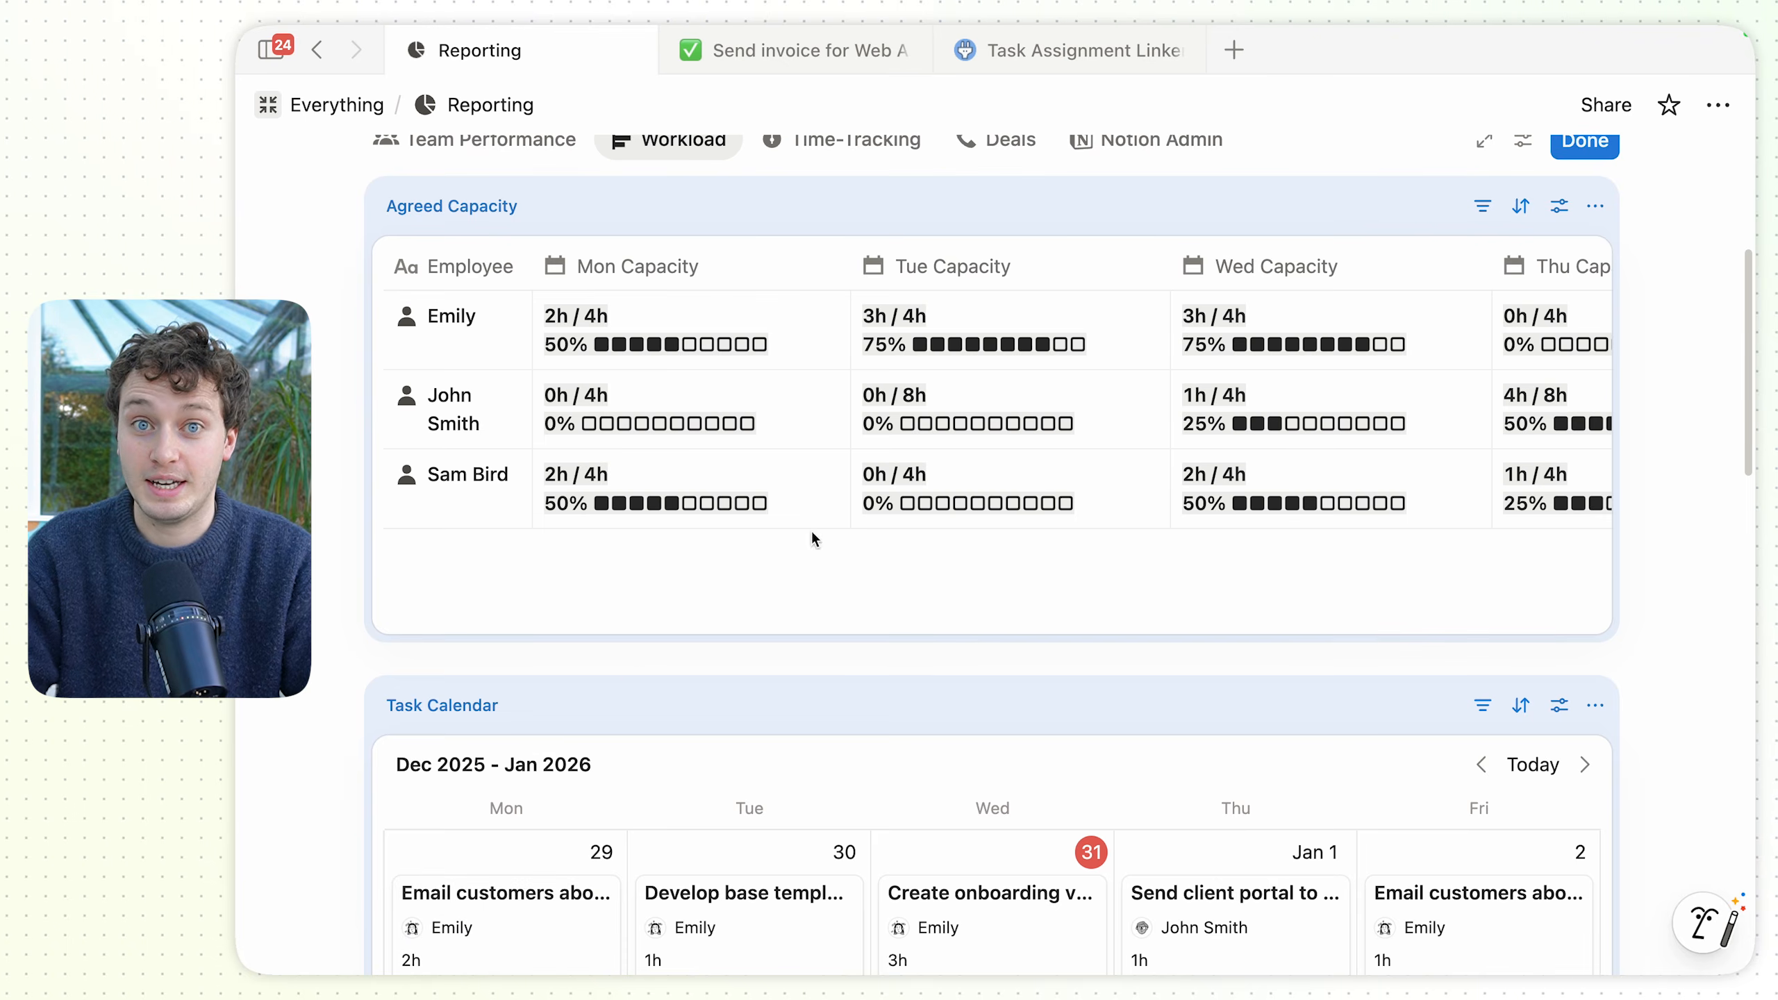
{"action": "scroll", "coordinate": [811, 537], "scroll_direction": "up", "scroll_amount": 1}
Examine the Task Calendar's layout options and which properties it shows, including the Assignee and Estimate descriptions.
{"action": "scroll", "coordinate": [1391, 405], "scroll_direction": "down", "scroll_amount": 7}
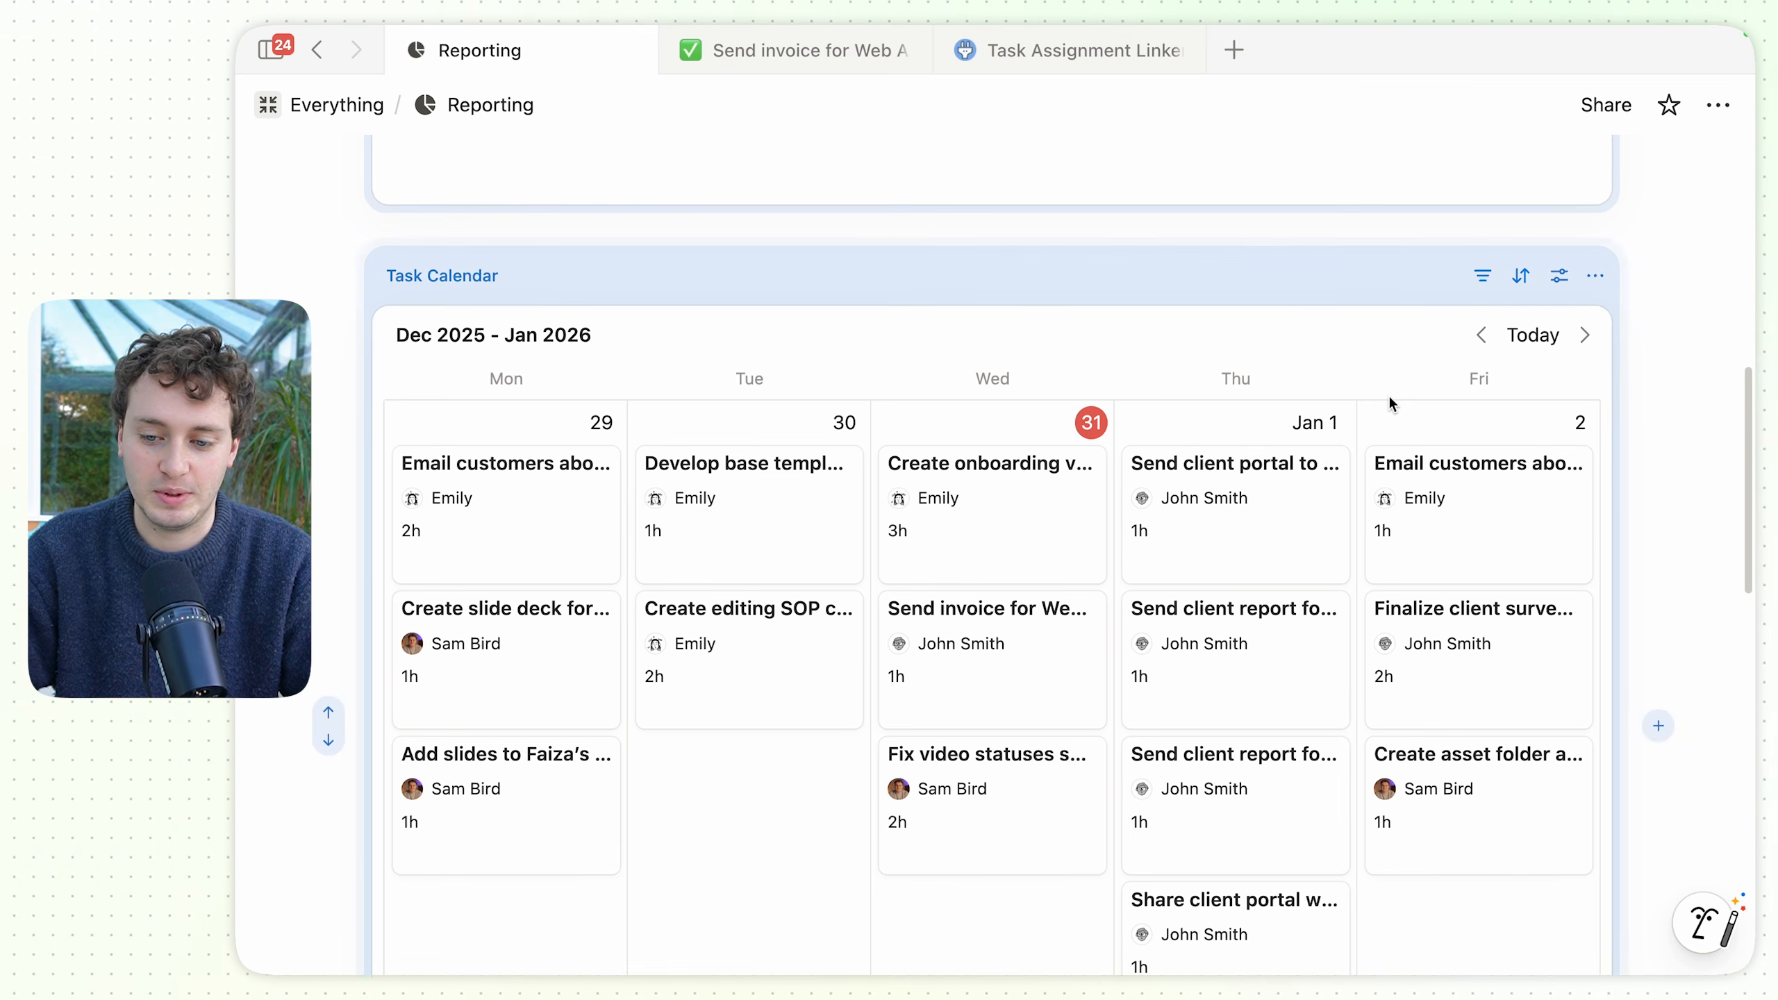
{"action": "left_click", "coordinate": [1559, 223]}
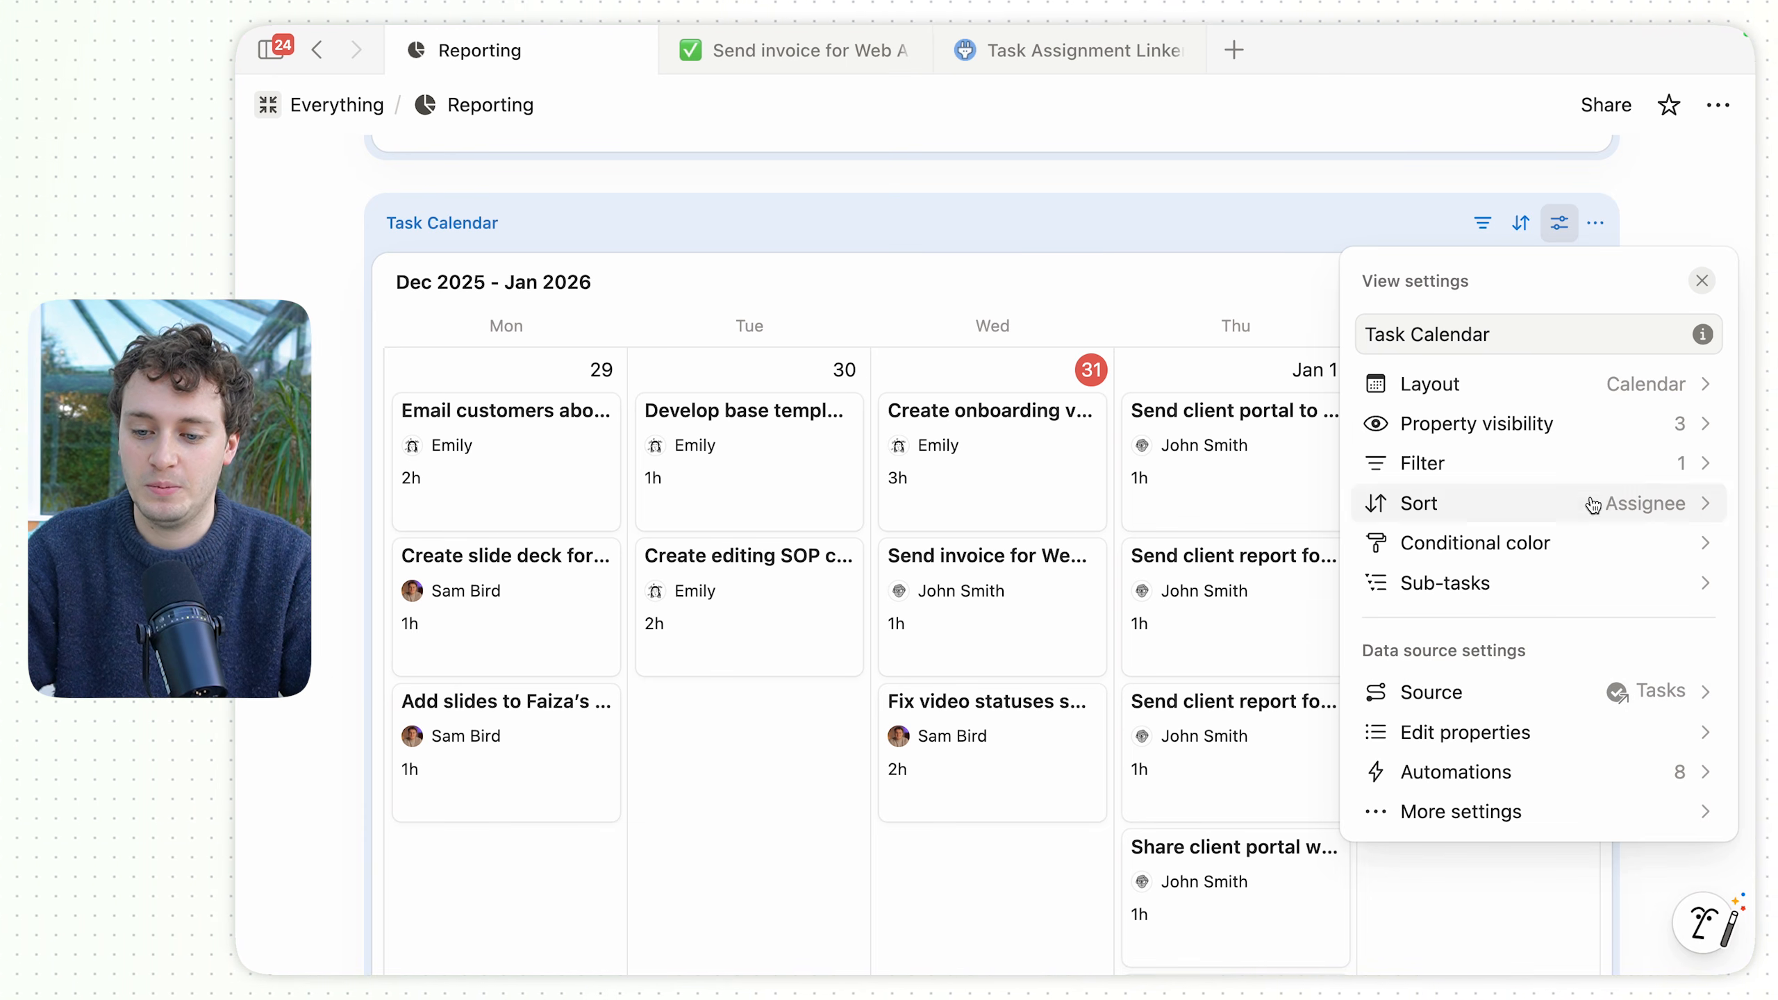
{"action": "left_click", "coordinate": [1513, 393]}
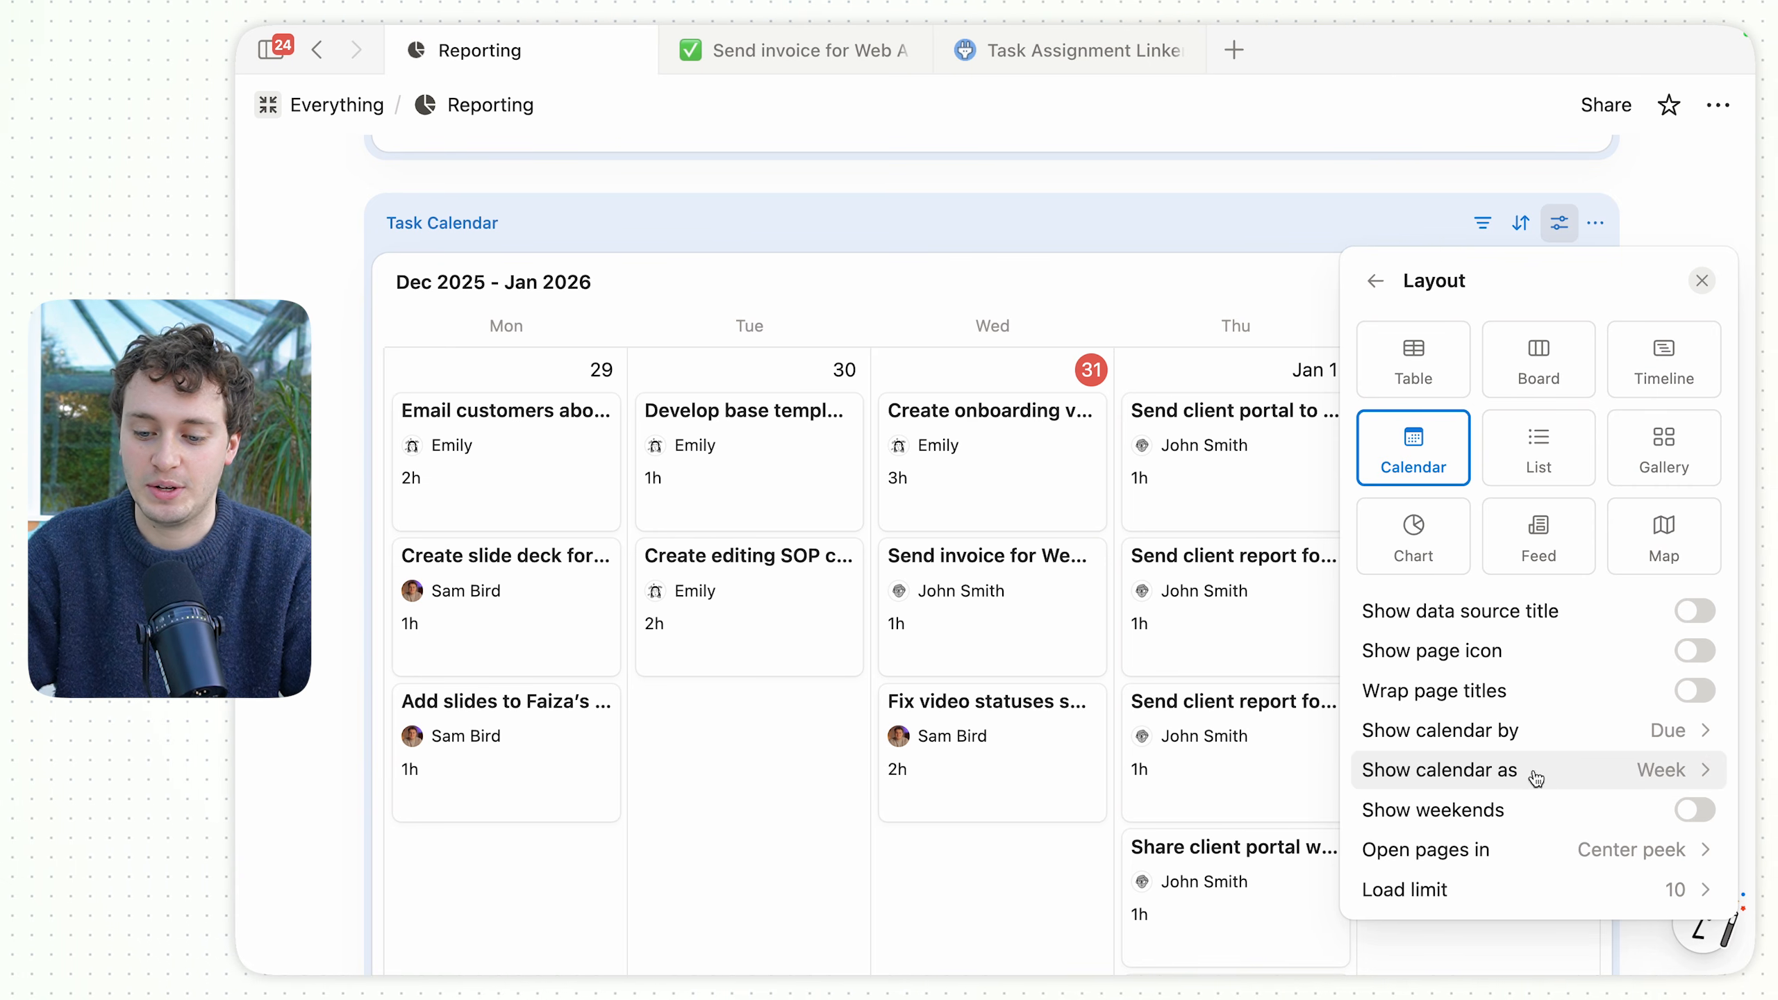
{"action": "left_click", "coordinate": [1375, 280]}
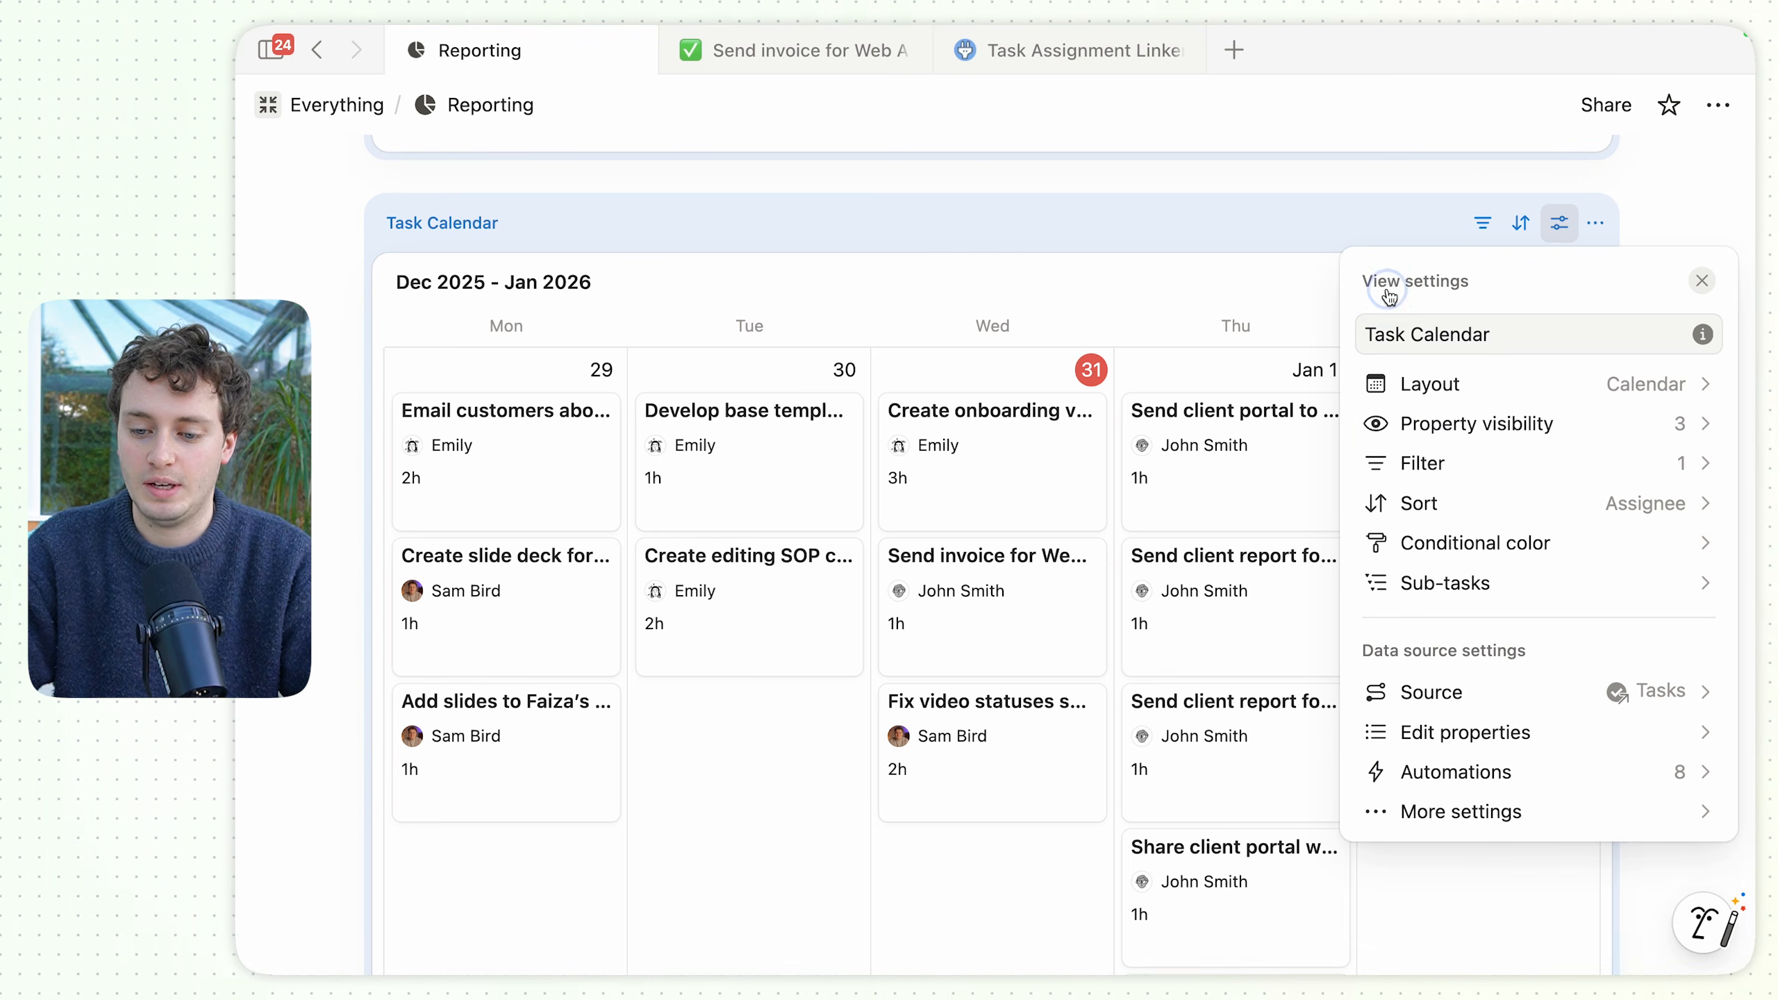
{"action": "left_click", "coordinate": [1495, 424]}
{"action": "mouse_move", "coordinate": [1499, 466]}
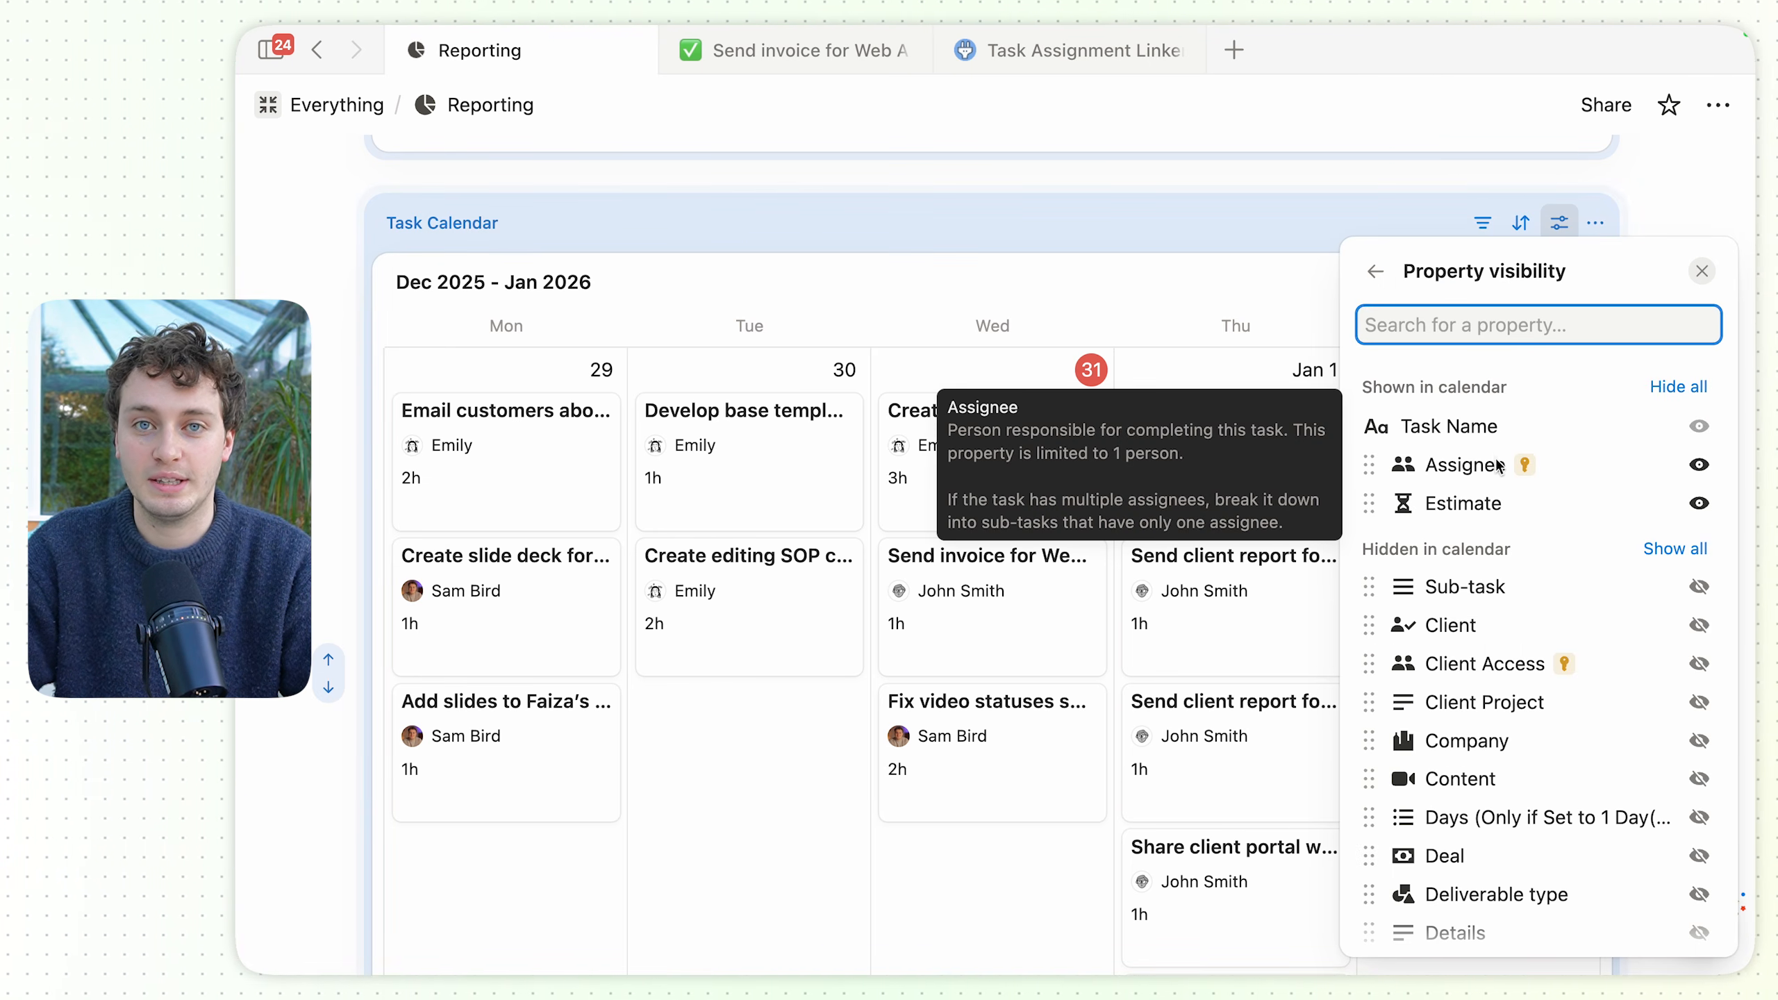
{"action": "mouse_move", "coordinate": [1477, 510]}
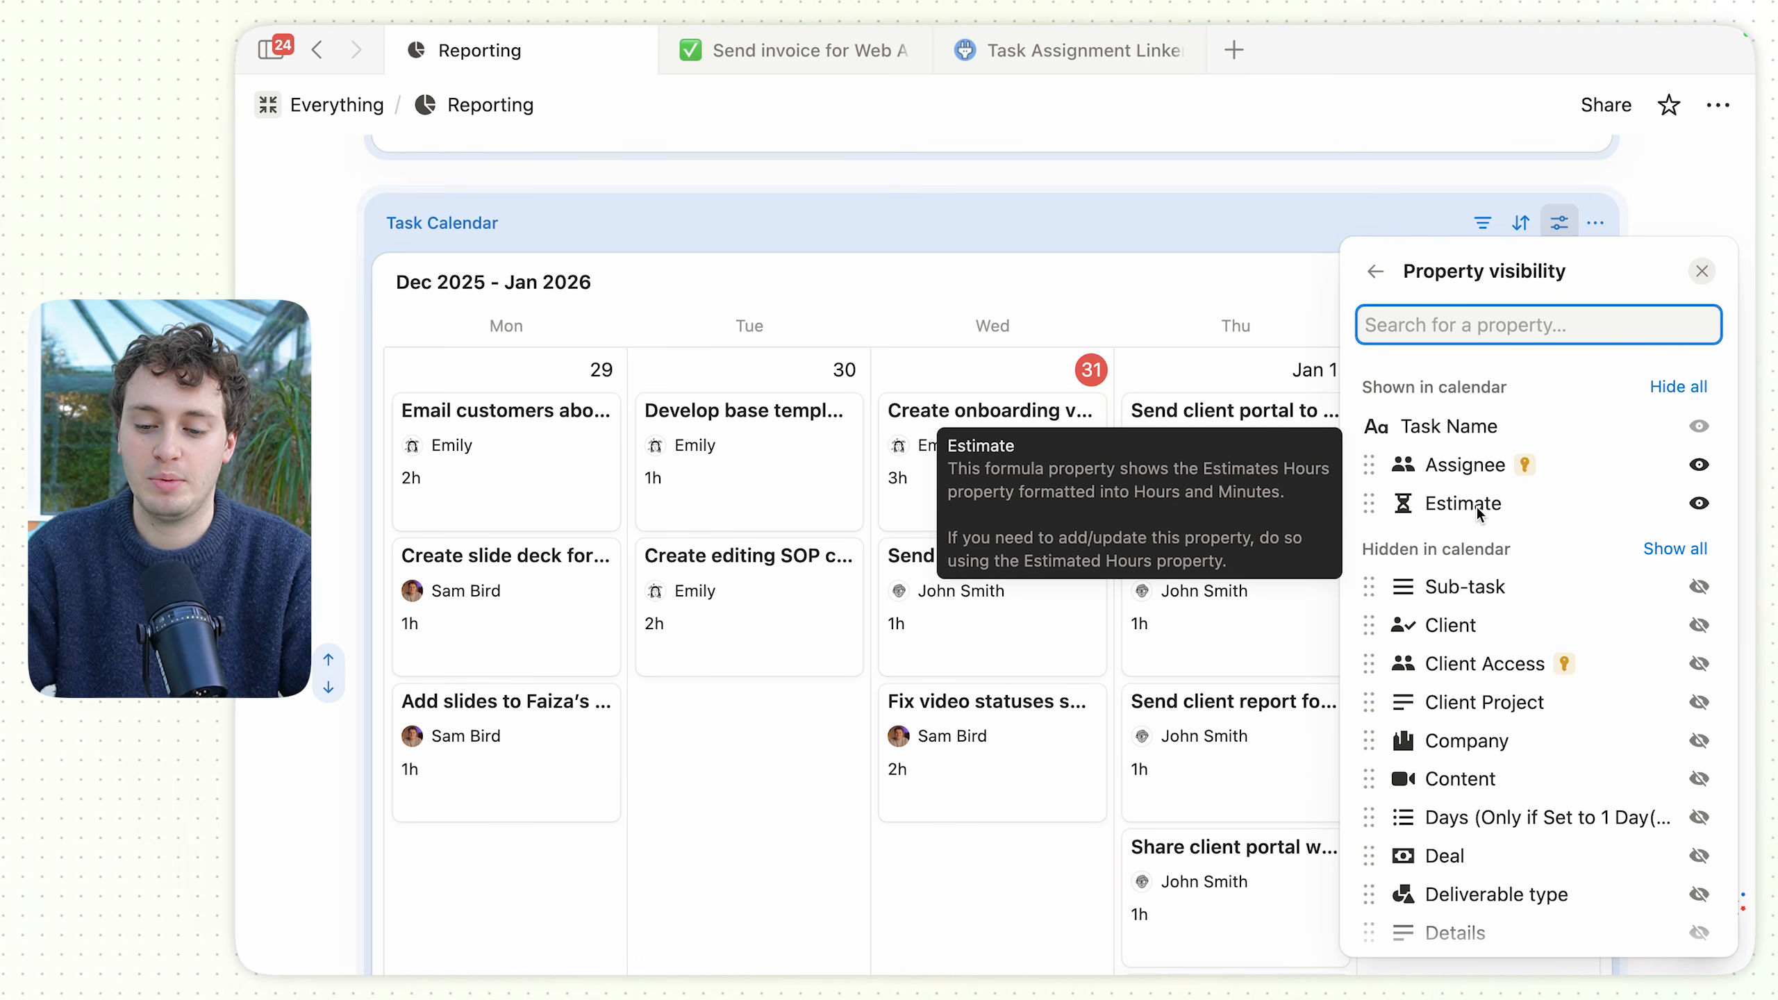
{"action": "left_click", "coordinate": [1279, 290]}
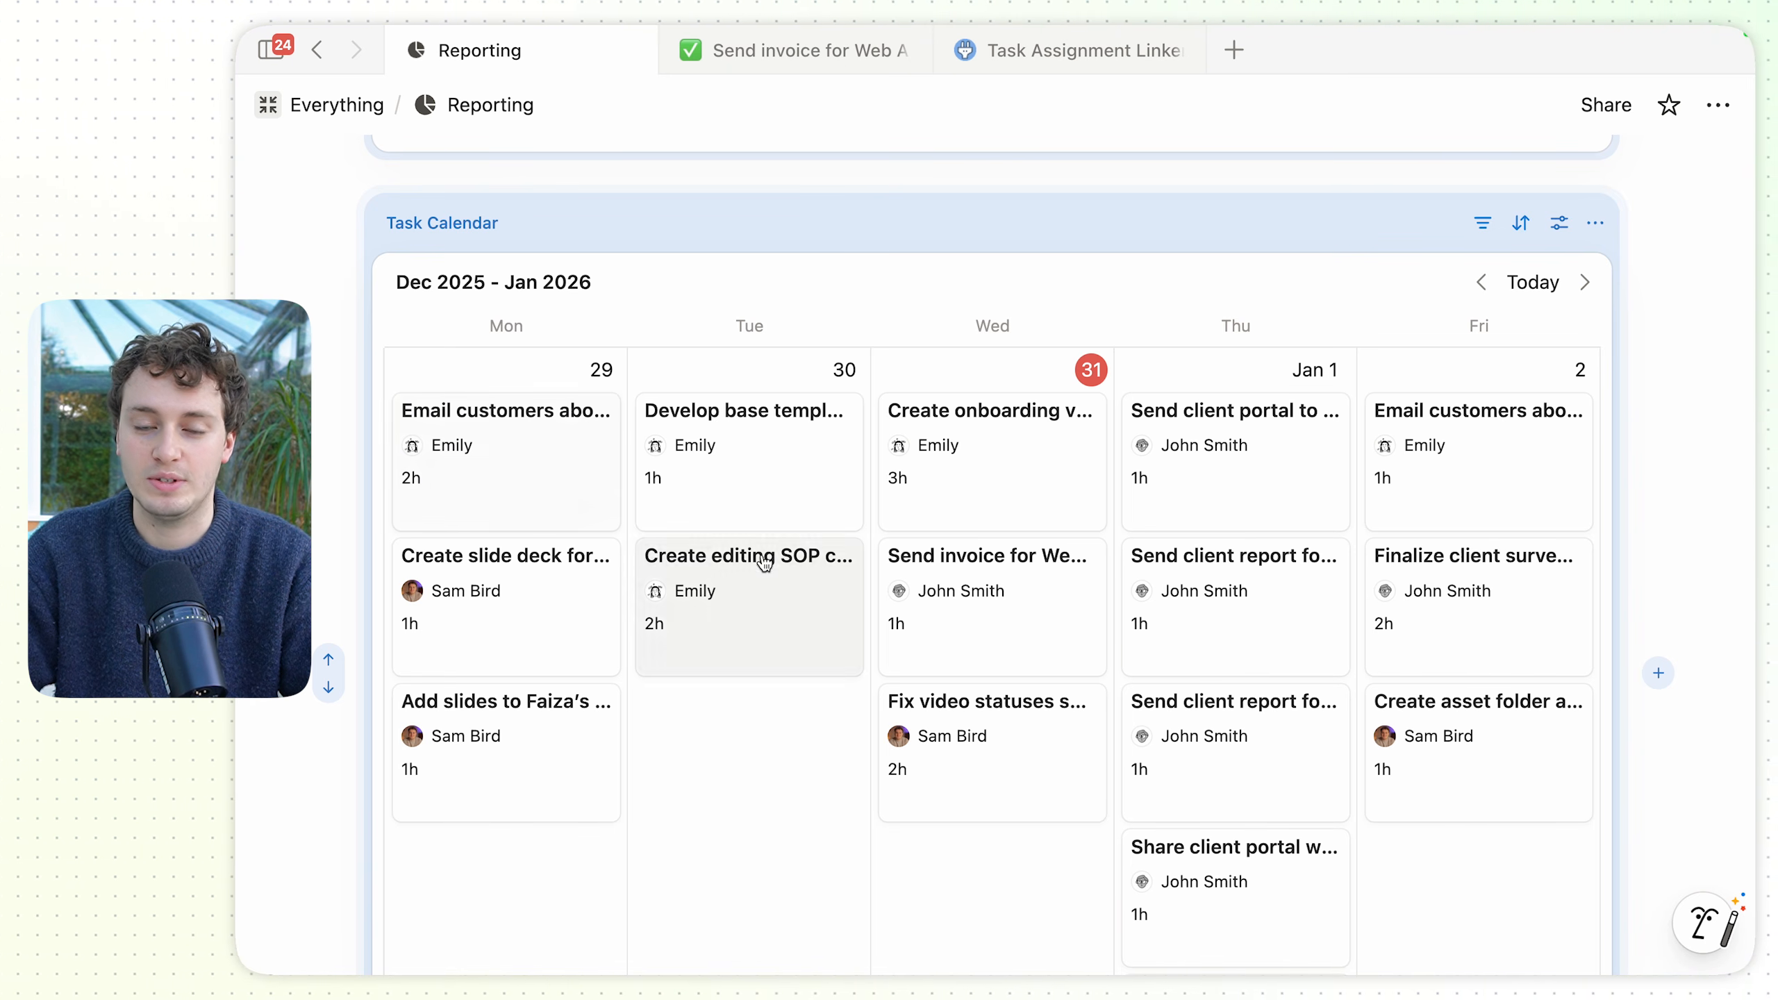
Inspect the Task Calendar's filter rule, and look at the following week before returning to the current one.
{"action": "left_click", "coordinate": [1481, 226]}
{"action": "left_click", "coordinate": [1464, 332]}
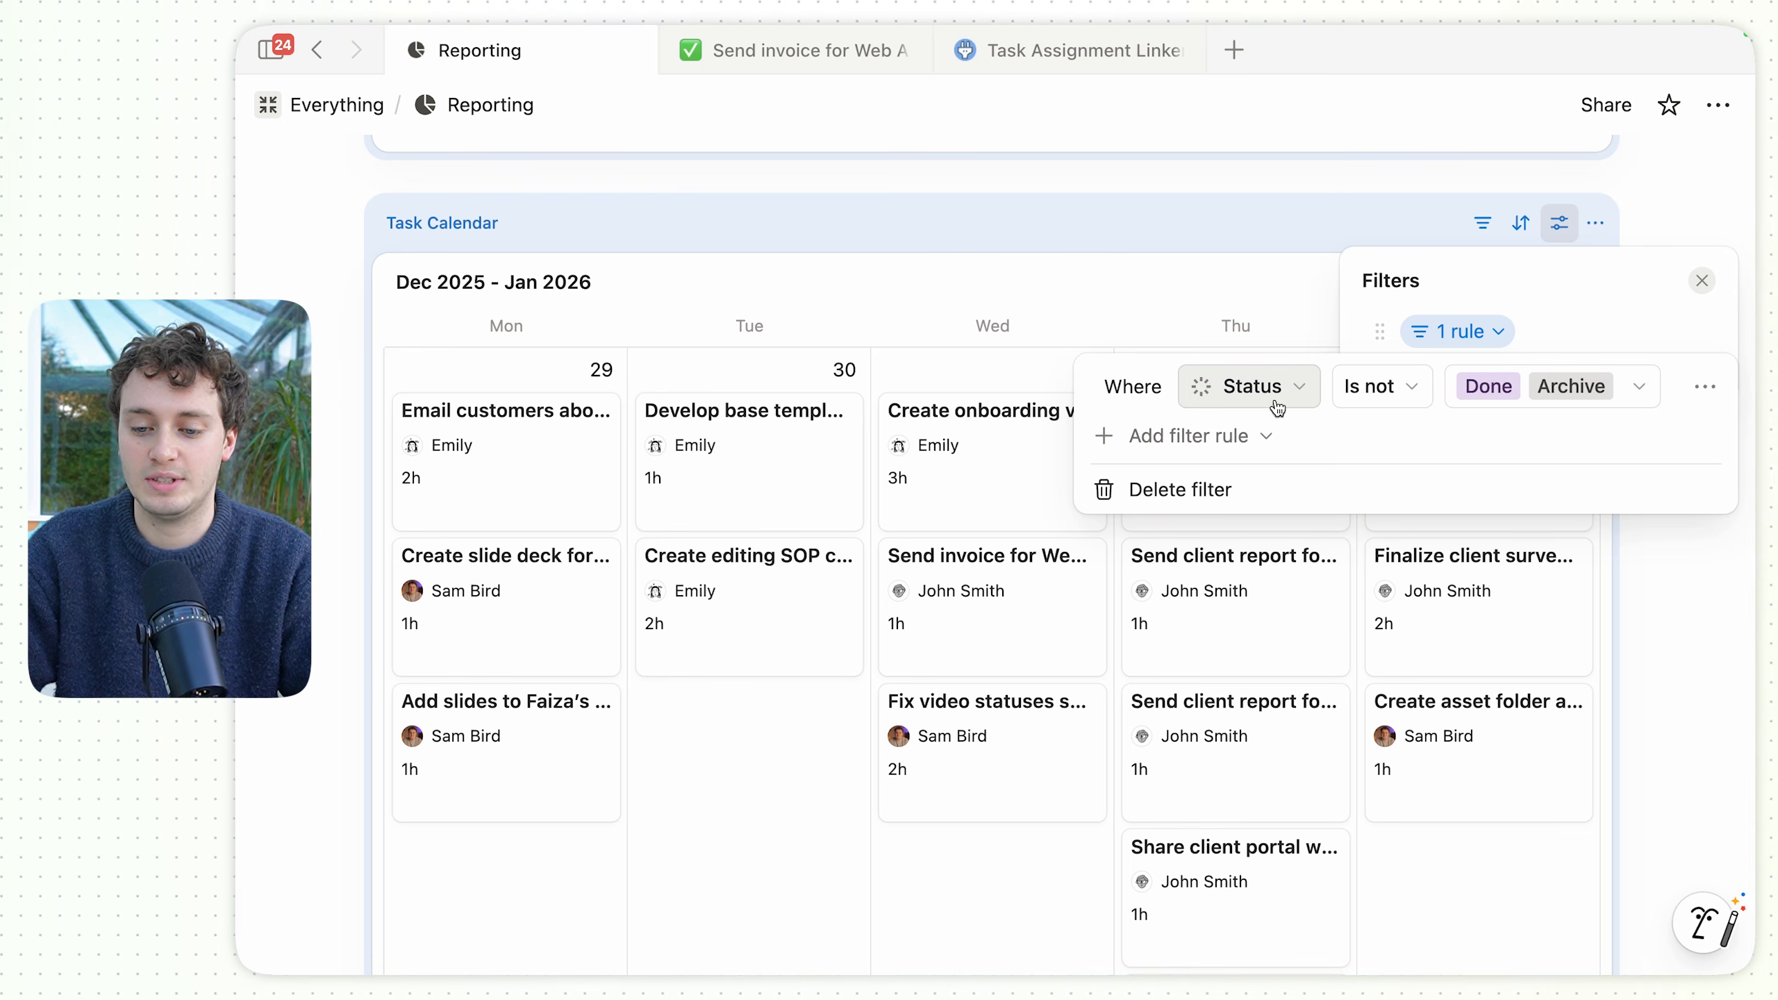
{"action": "left_click", "coordinate": [1256, 314]}
{"action": "scroll", "coordinate": [1256, 315], "scroll_direction": "down", "scroll_amount": 2}
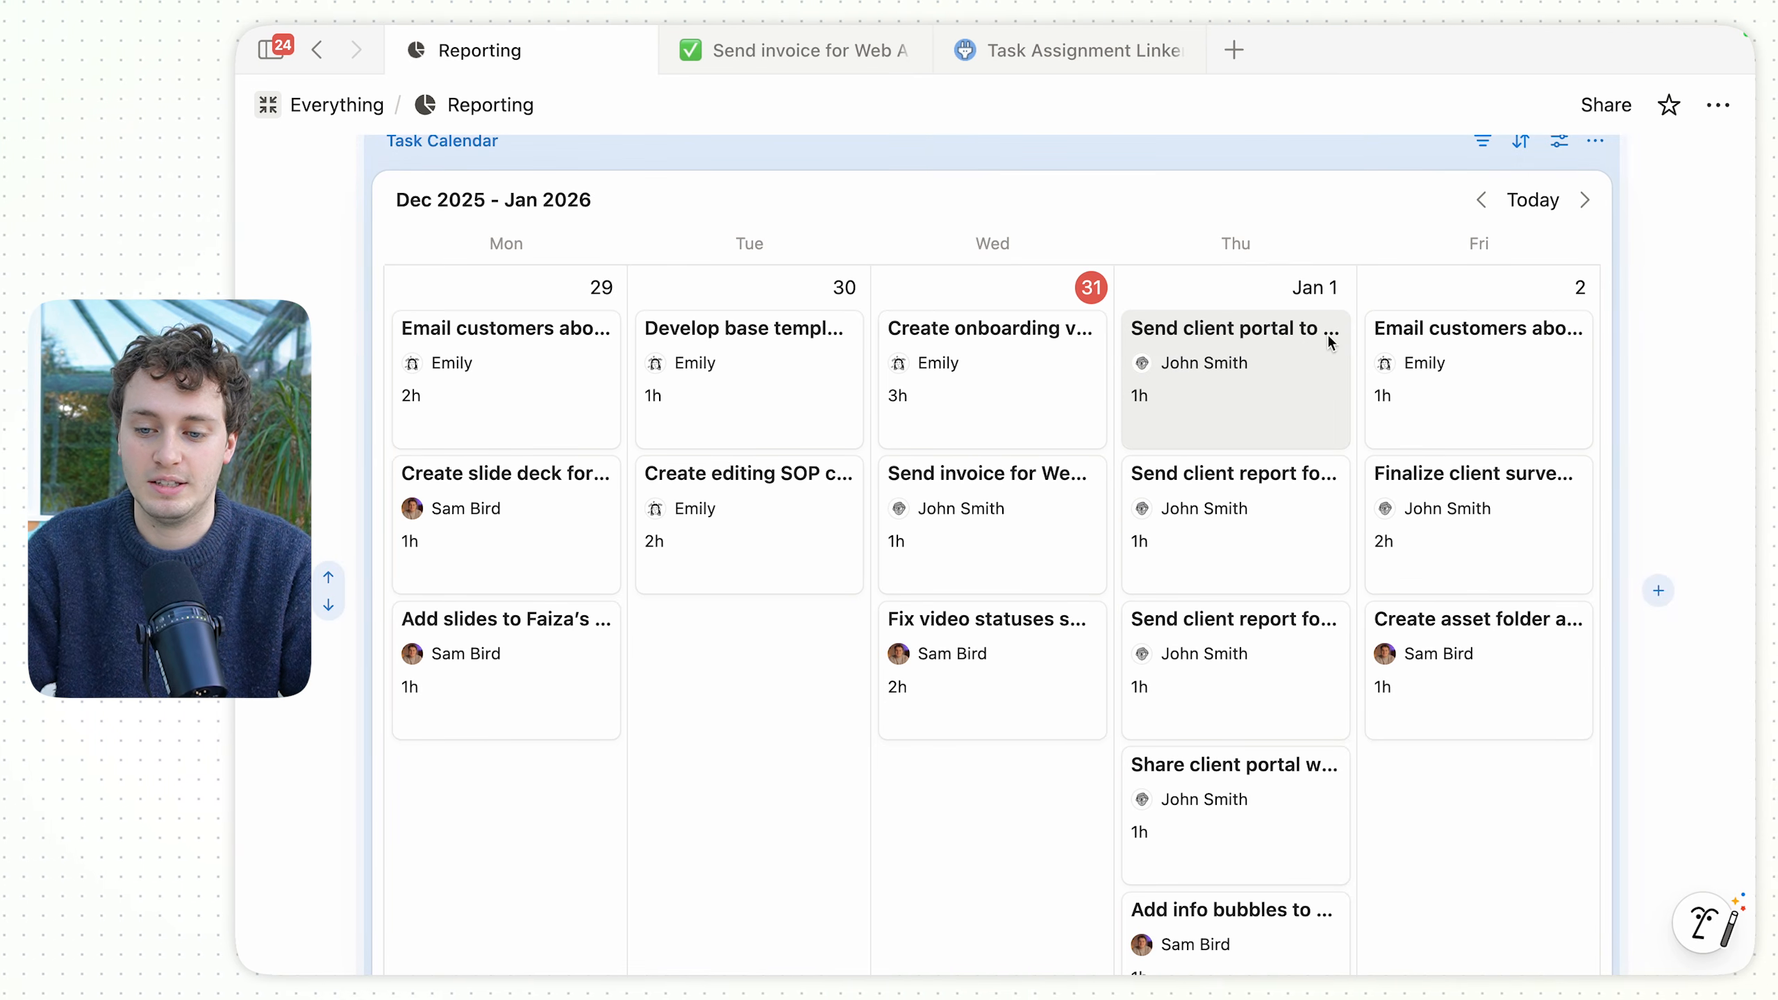
{"action": "left_click", "coordinate": [1583, 201]}
{"action": "left_click", "coordinate": [1482, 201]}
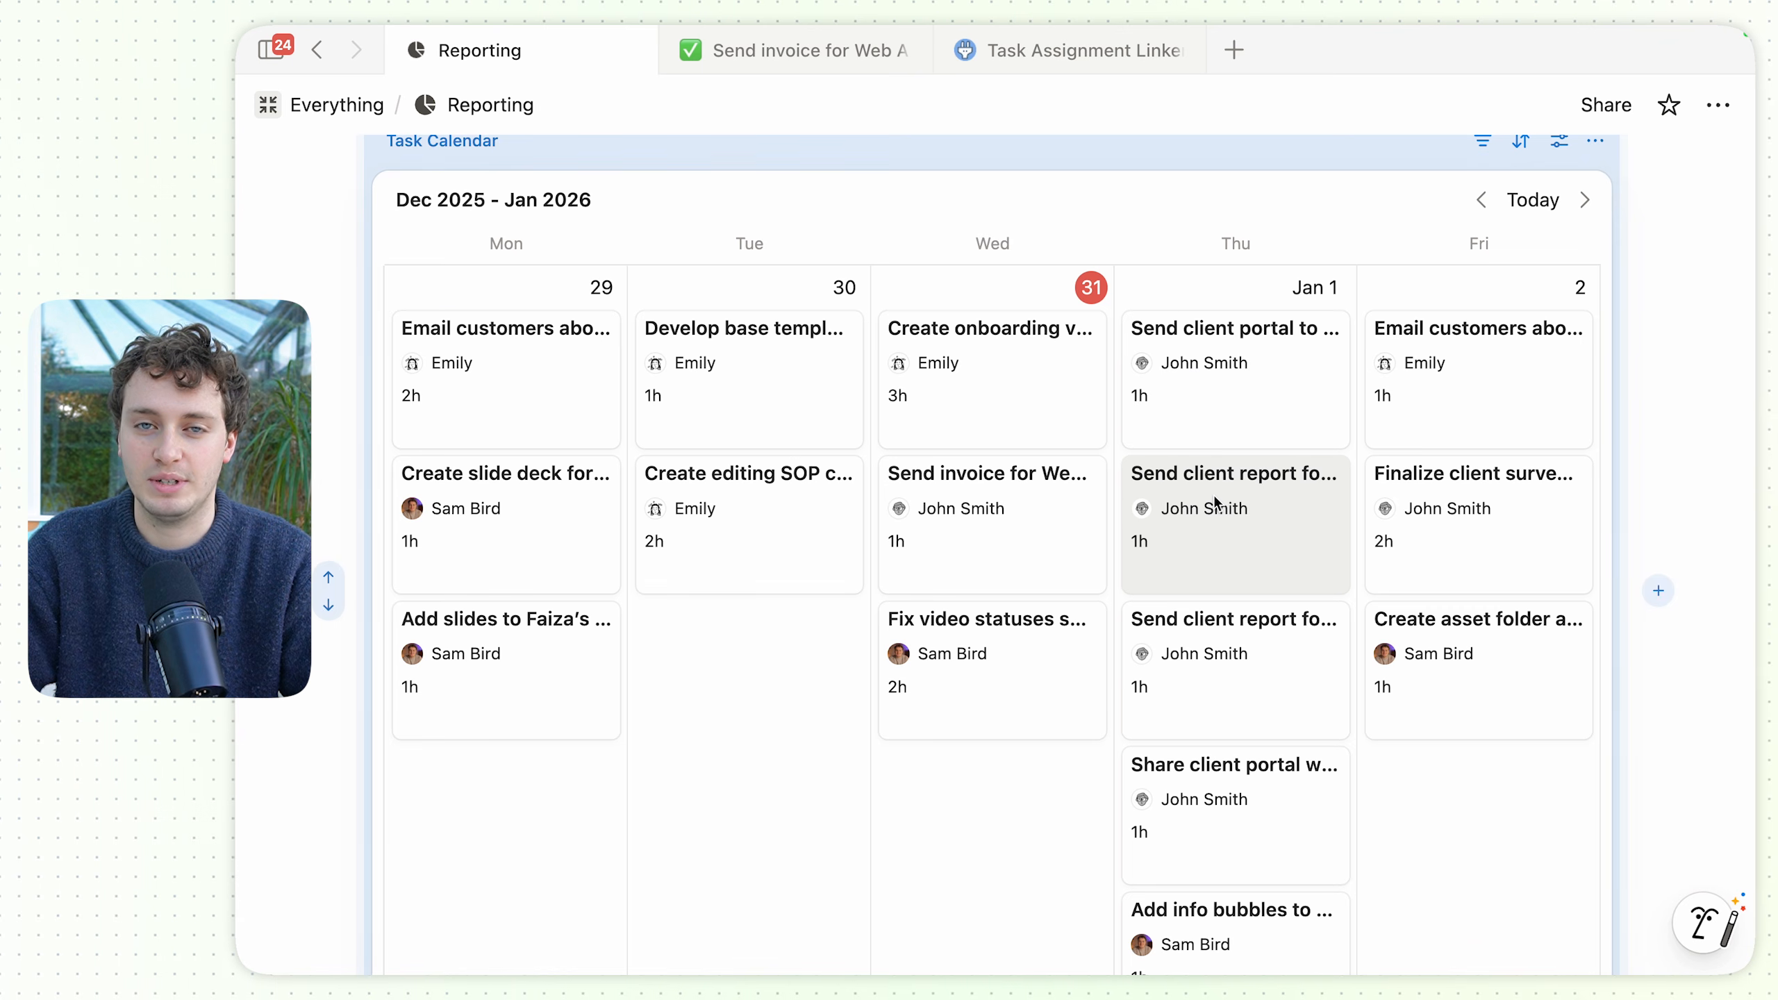
Review the Task Calendar's sort settings and compare its scheduled tasks with the Agreed Capacity table.
{"action": "scroll", "coordinate": [1214, 495], "scroll_direction": "up", "scroll_amount": 2}
{"action": "left_click", "coordinate": [1520, 270]}
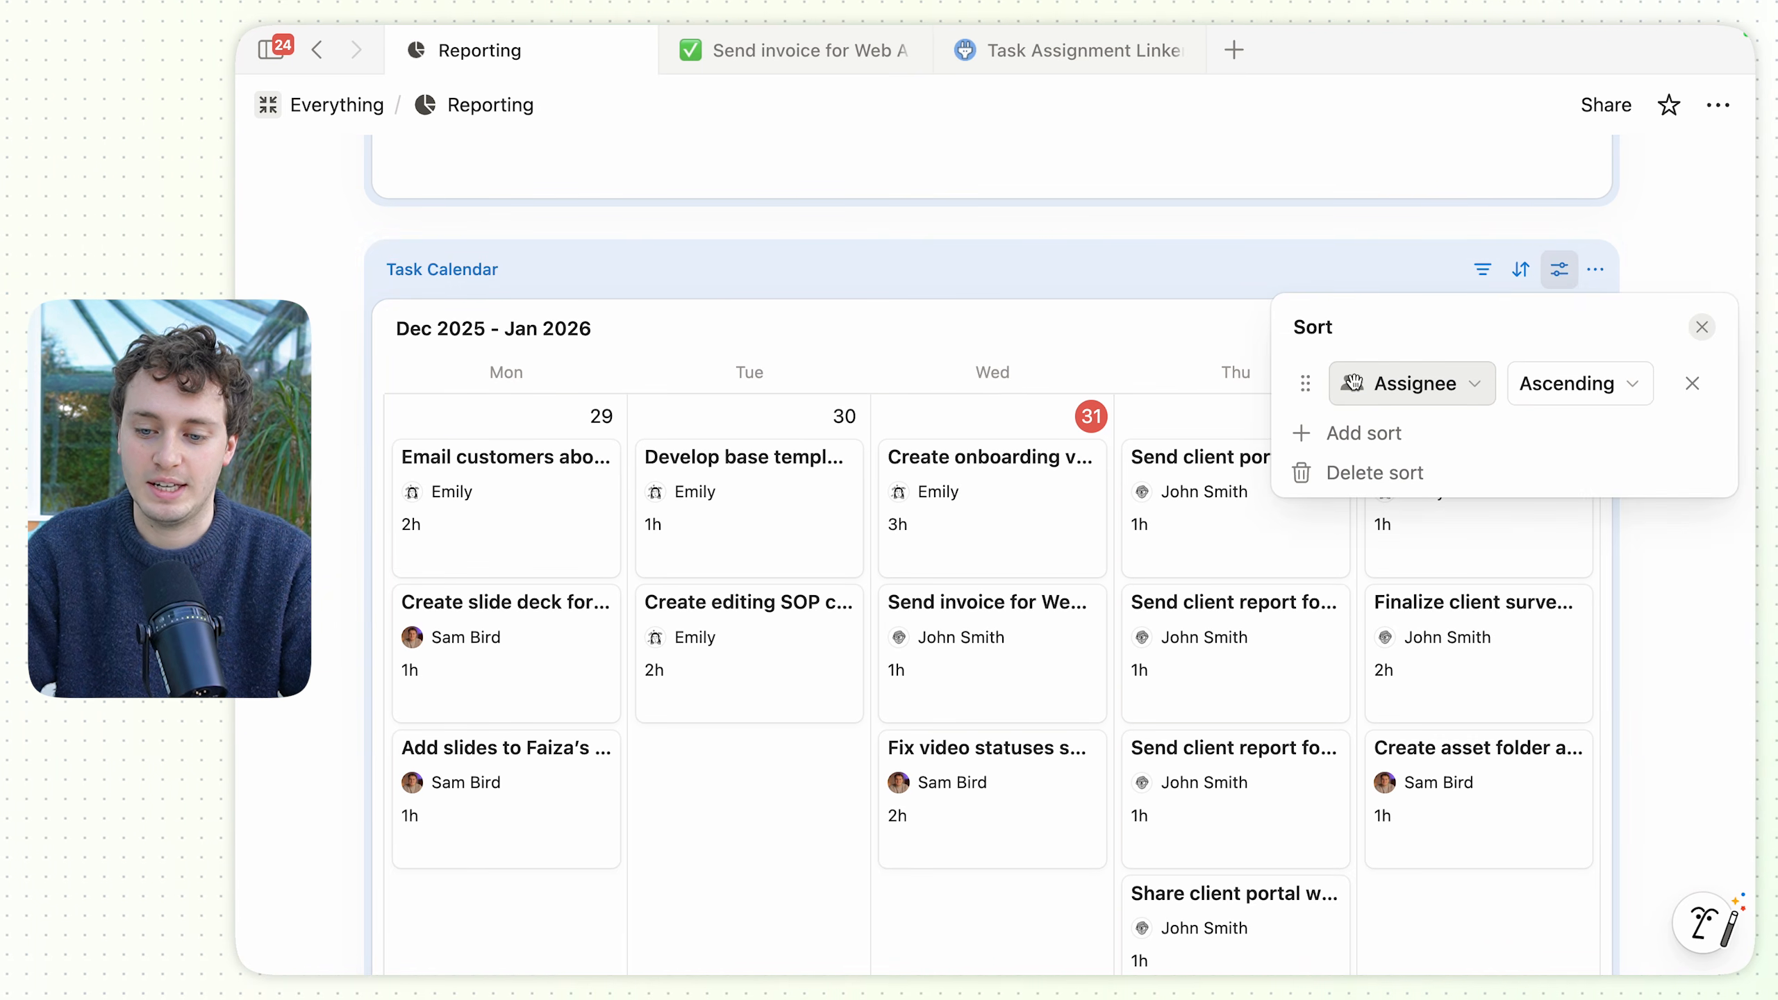
{"action": "left_click", "coordinate": [1106, 307]}
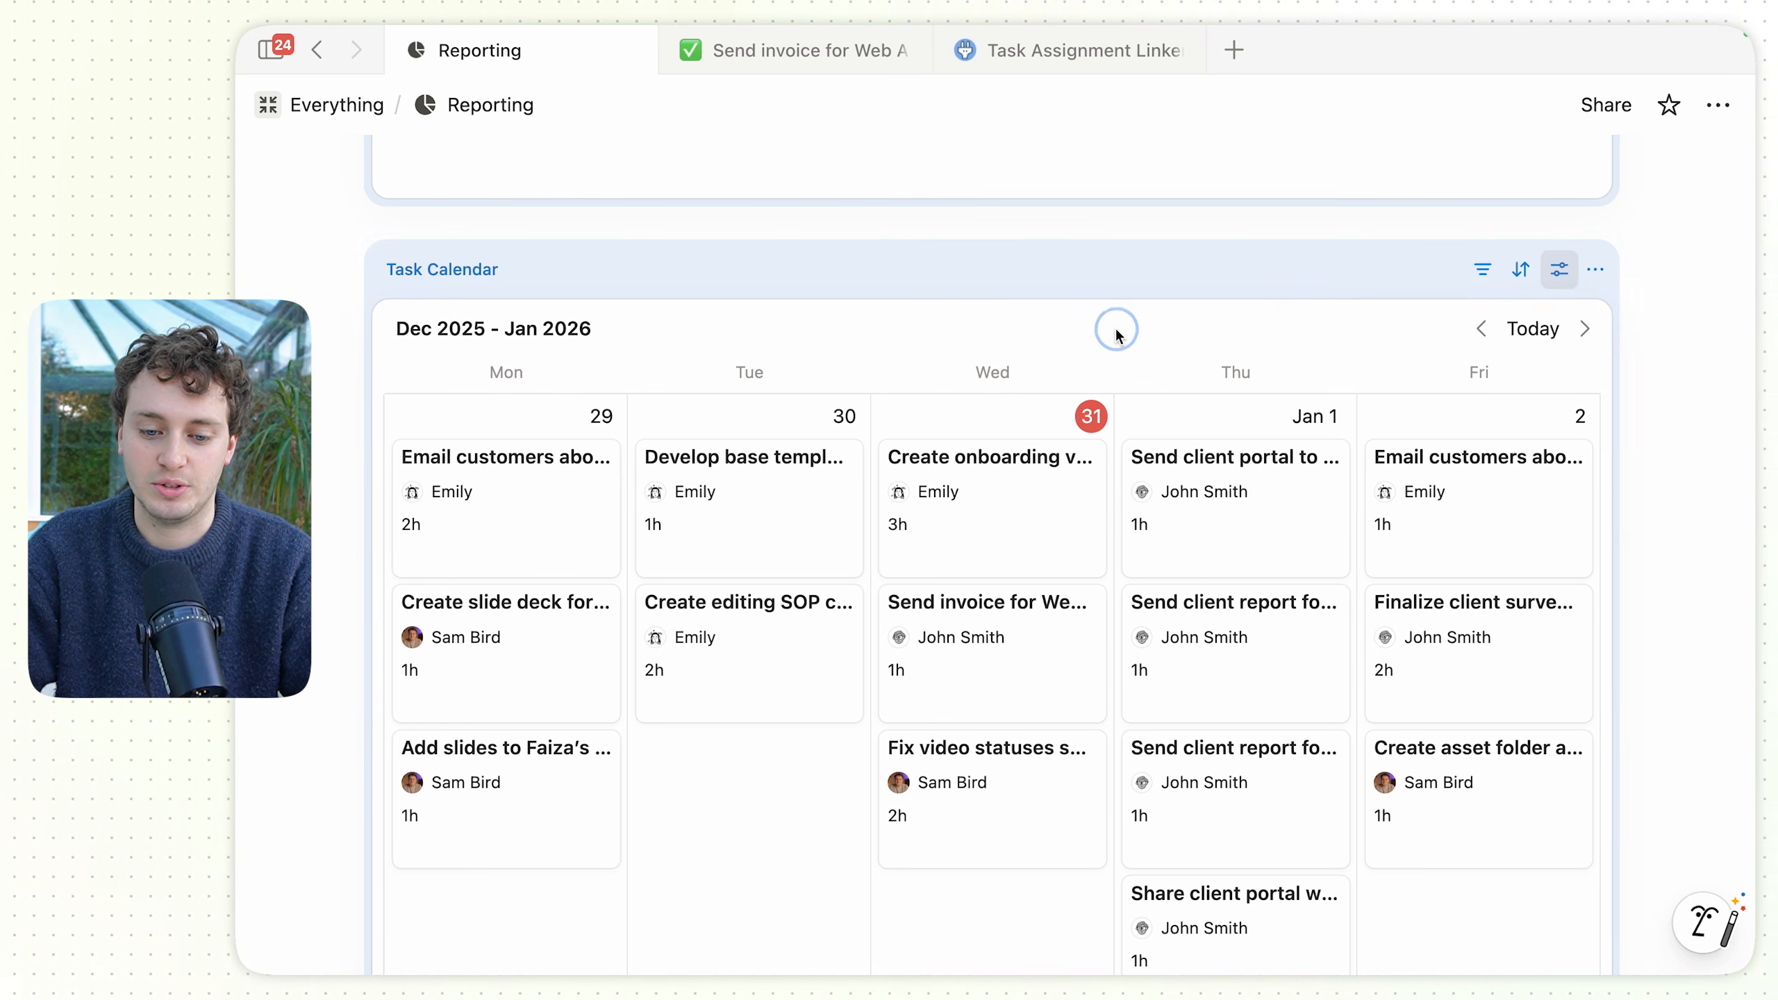
{"action": "scroll", "coordinate": [881, 353], "scroll_direction": "down", "scroll_amount": 3}
{"action": "scroll", "coordinate": [559, 385], "scroll_direction": "up", "scroll_amount": 9}
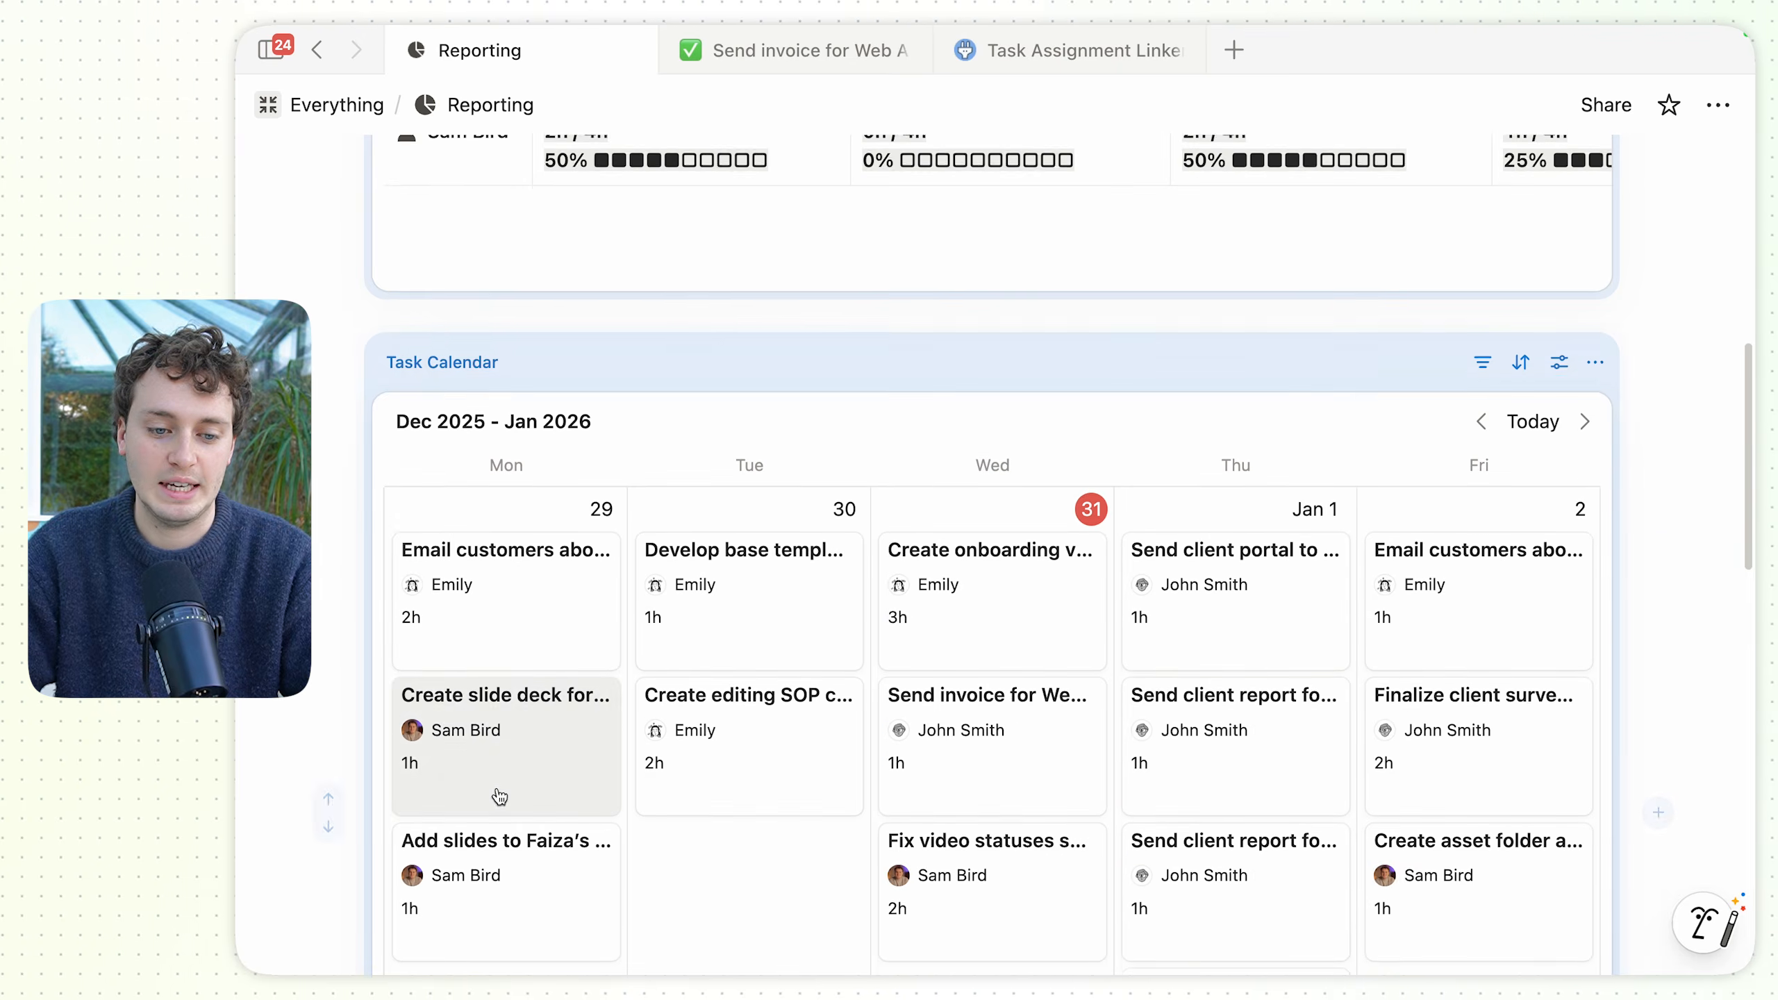
{"action": "scroll", "coordinate": [490, 340], "scroll_direction": "up", "scroll_amount": 1}
Examine the property visibility and filter rules of the Unassigned Tasks view.
{"action": "scroll", "coordinate": [1440, 507], "scroll_direction": "down", "scroll_amount": 15}
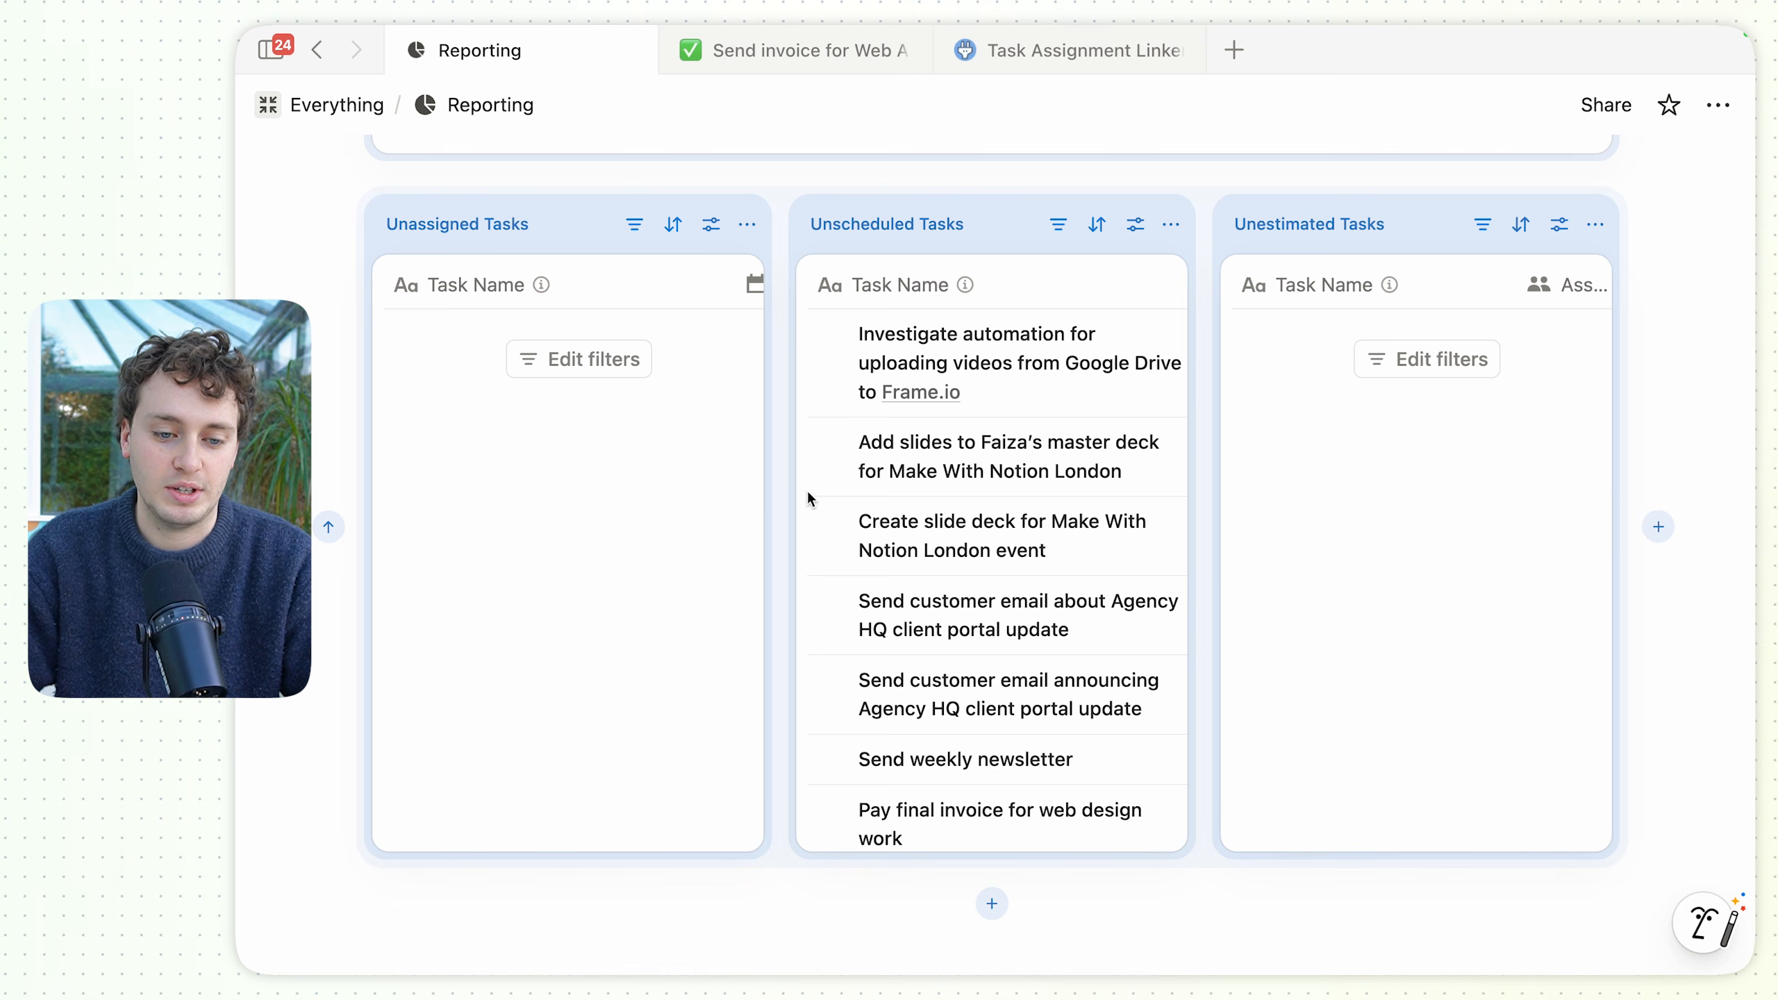
{"action": "left_click", "coordinate": [710, 224]}
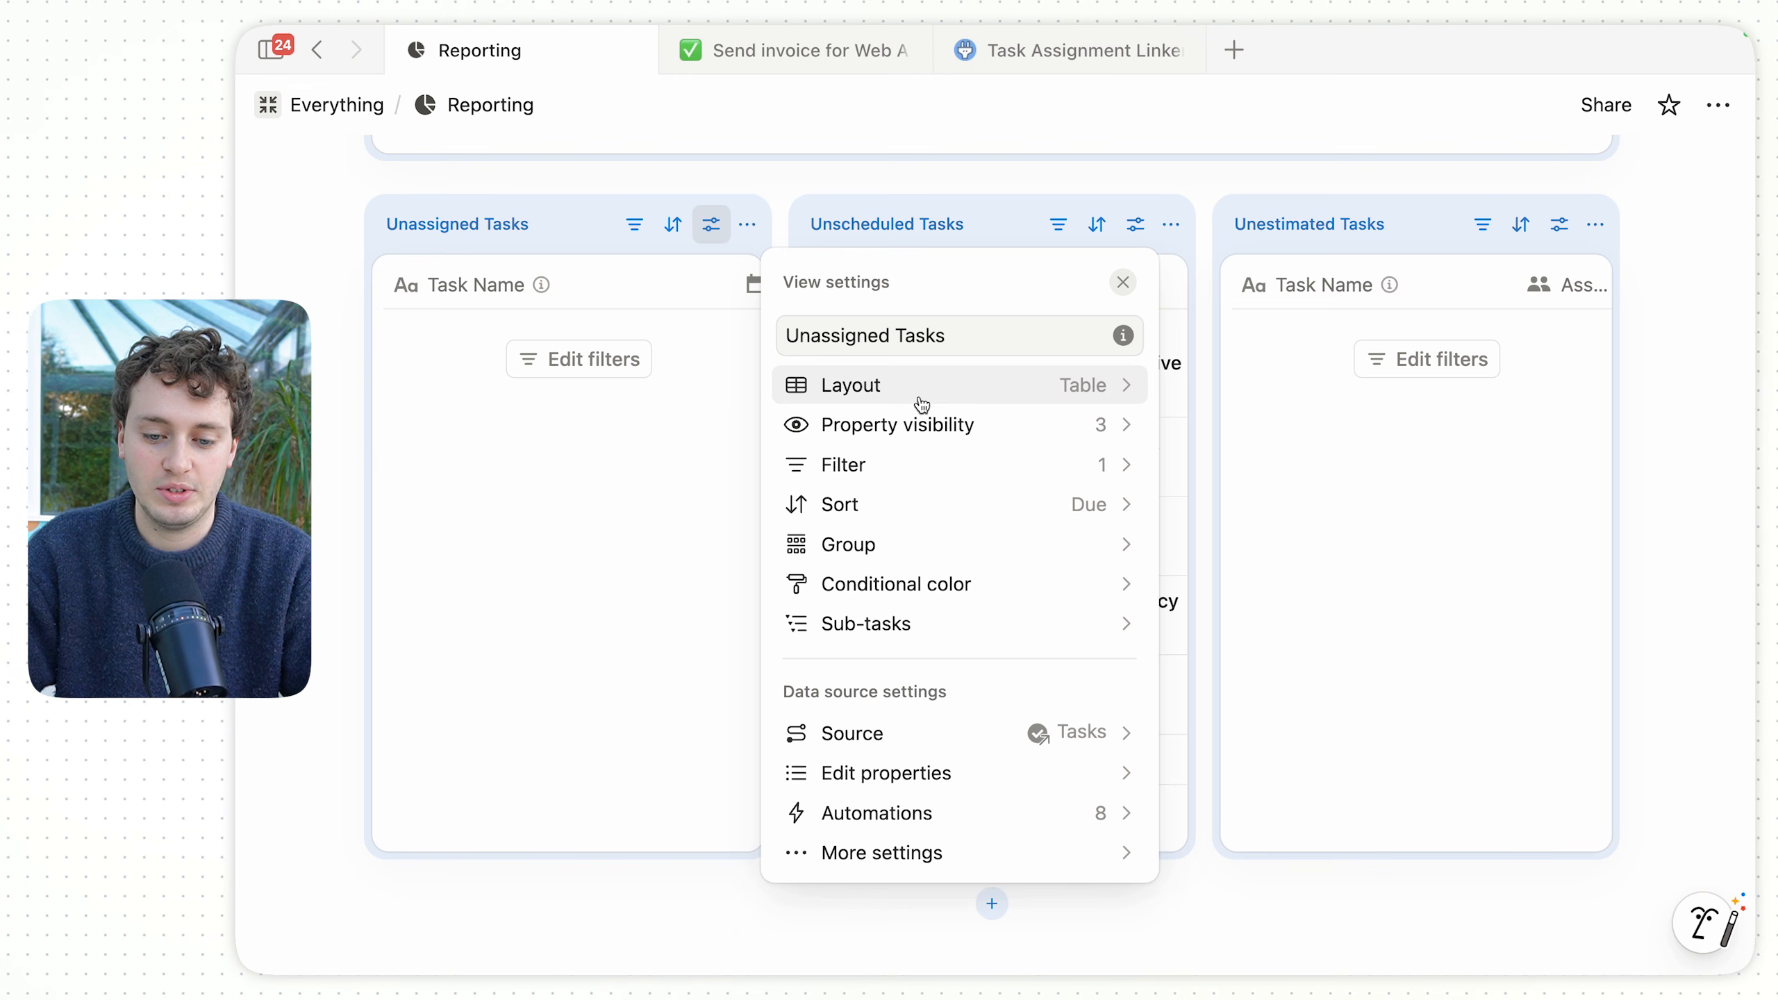
{"action": "left_click", "coordinate": [935, 425]}
{"action": "mouse_move", "coordinate": [883, 503]}
{"action": "left_click", "coordinate": [669, 305]}
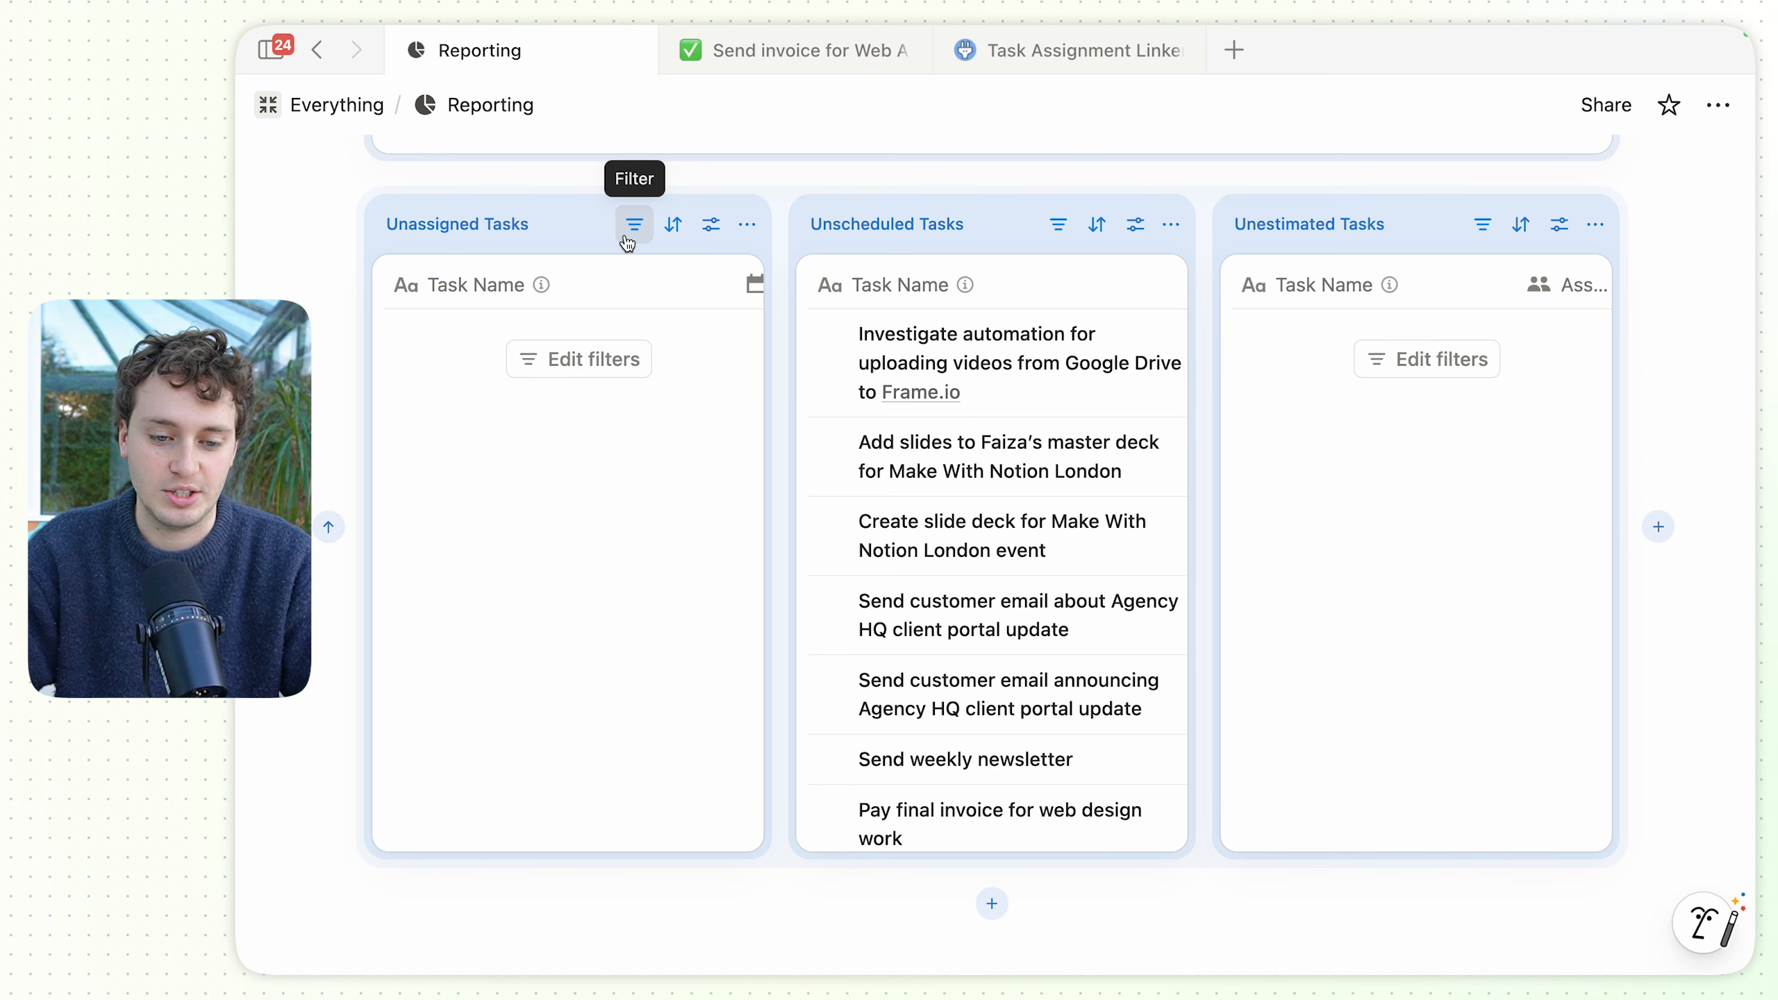
{"action": "left_click", "coordinate": [627, 238]}
{"action": "left_click", "coordinate": [938, 334]}
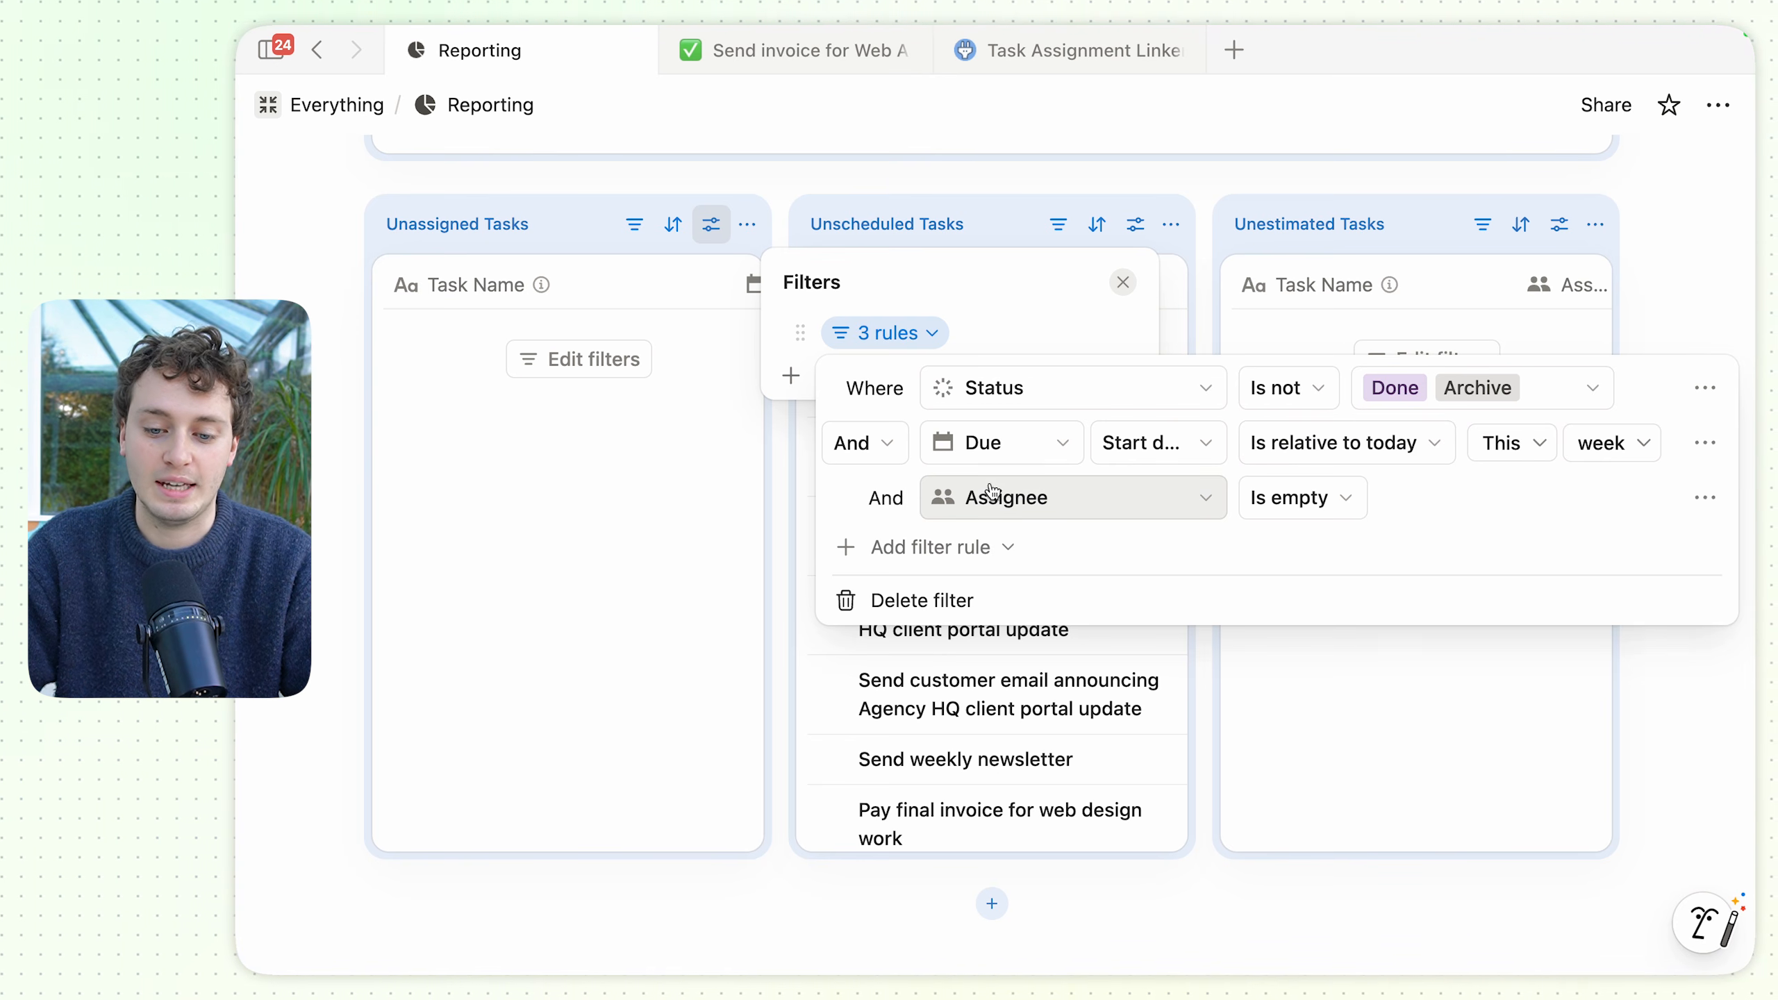
{"action": "left_click", "coordinate": [558, 225]}
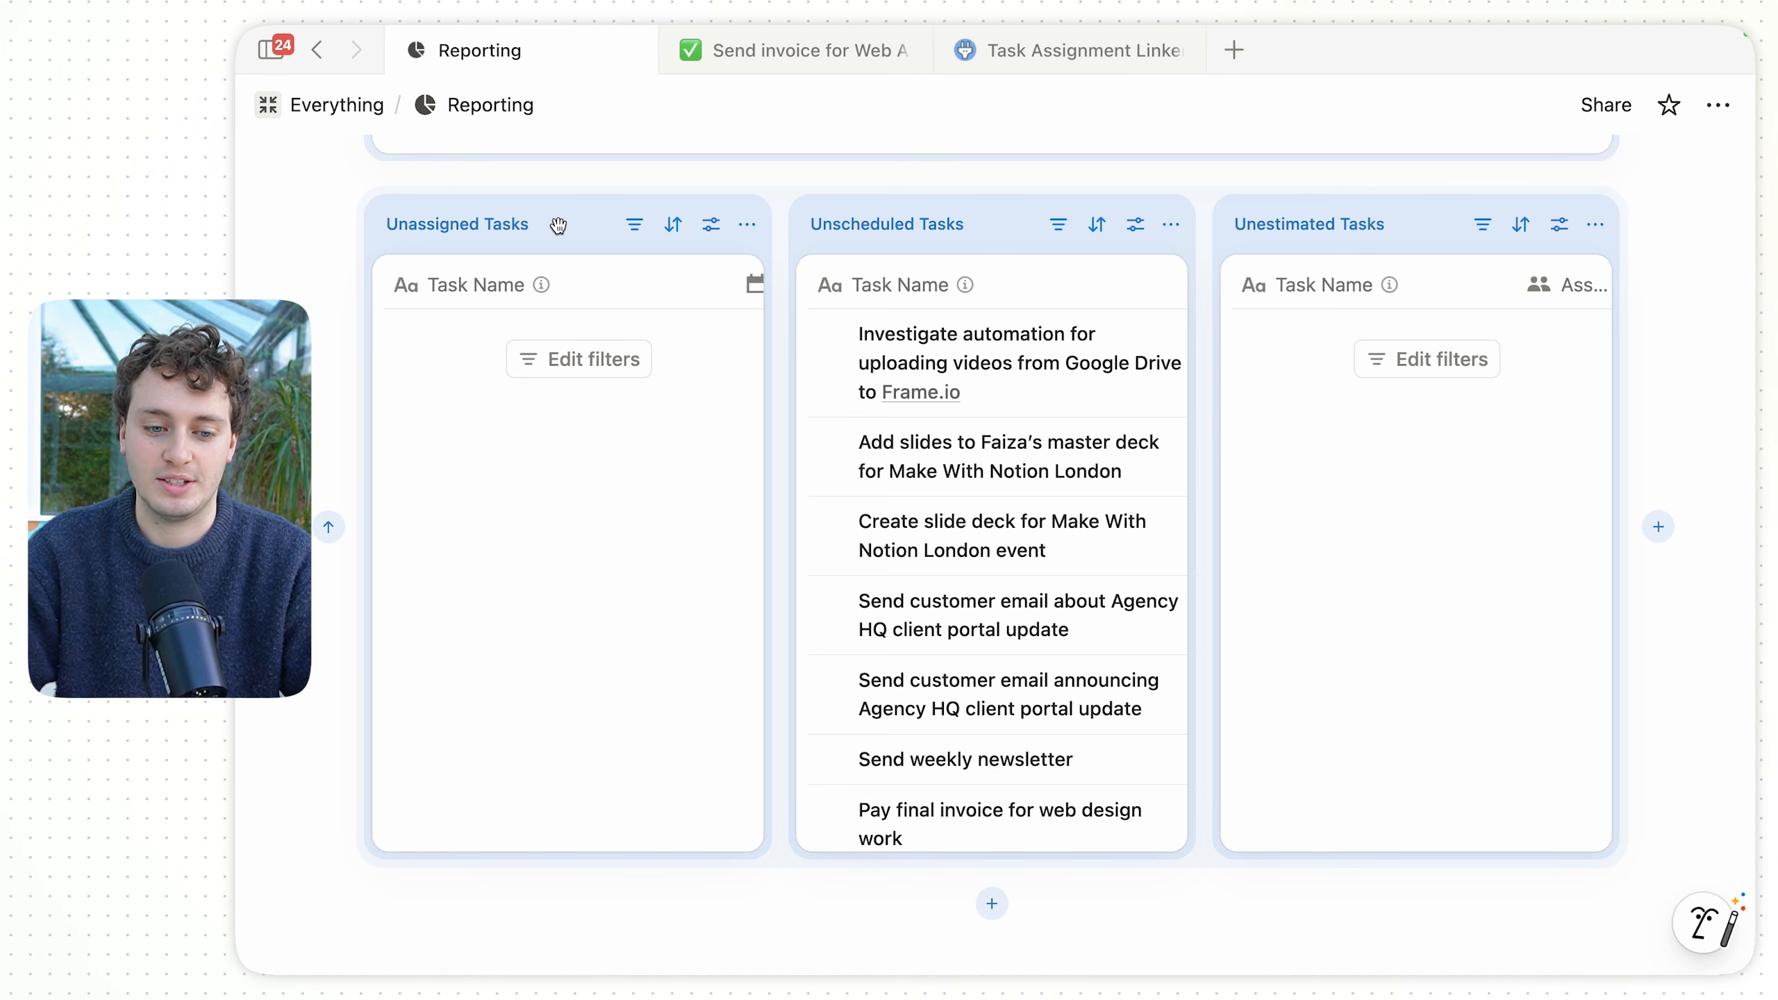
Revisit the capacity table and calendar, and check the Assignee and Due columns in the Unscheduled Tasks view.
{"action": "scroll", "coordinate": [606, 266], "scroll_direction": "up", "scroll_amount": 15}
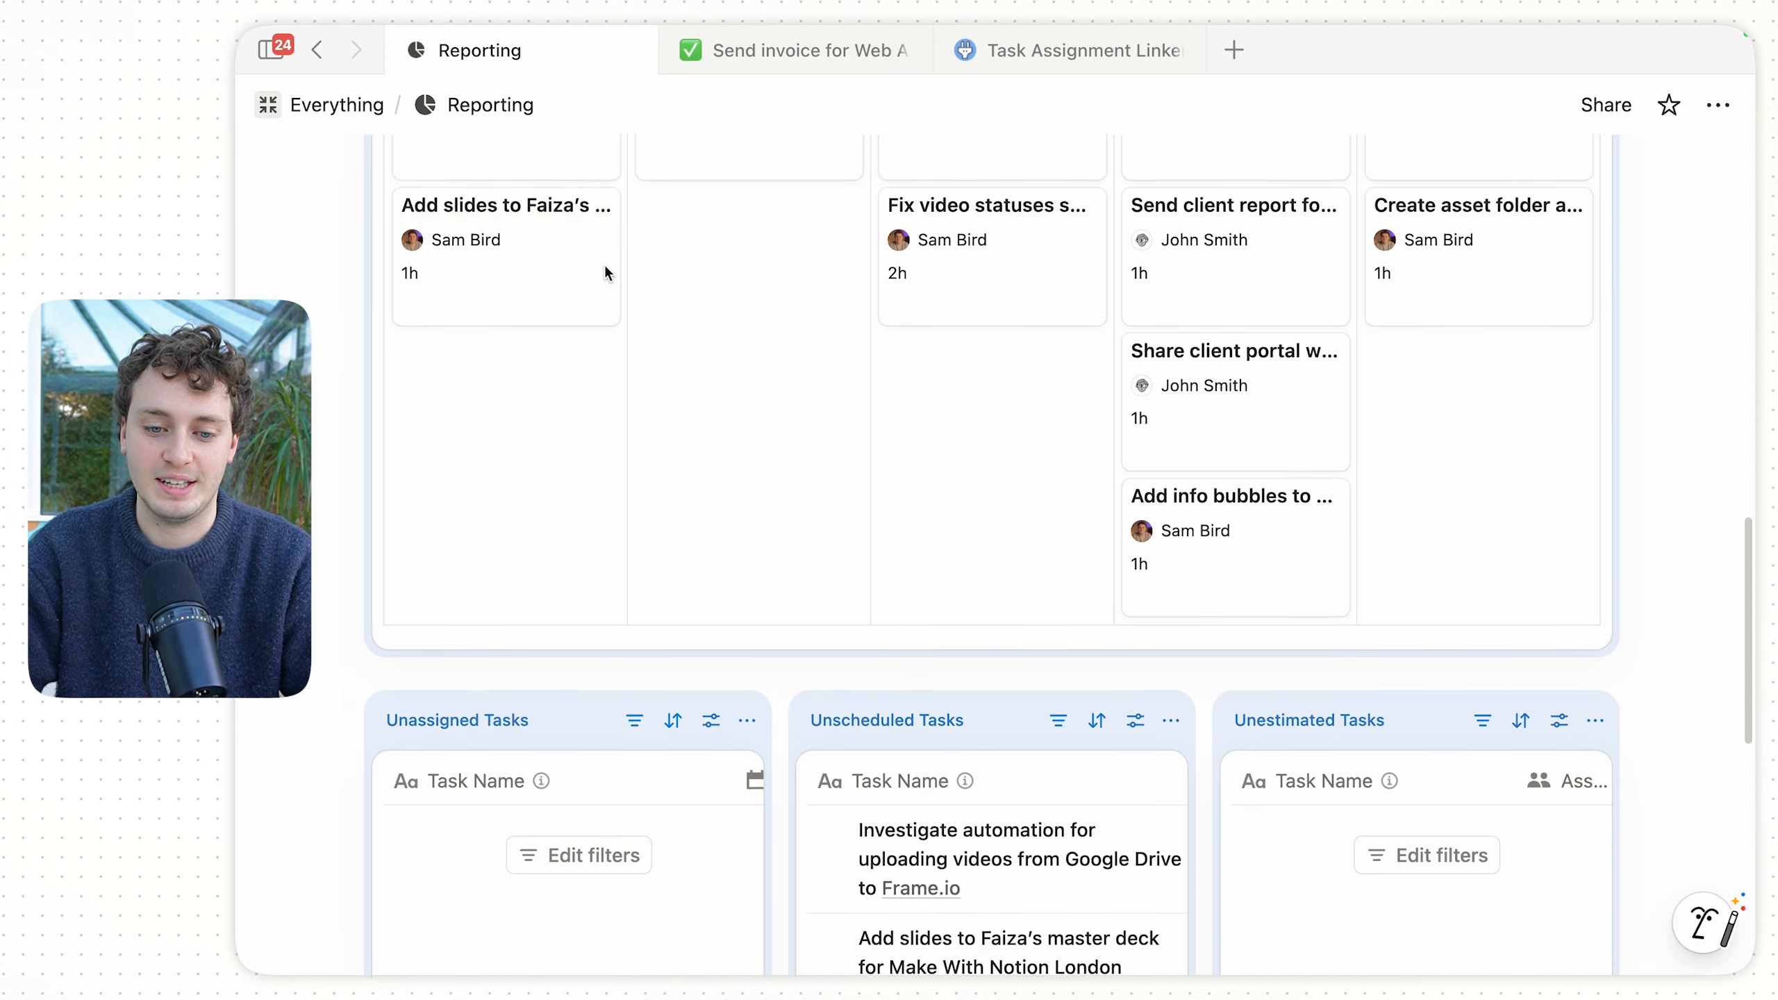
{"action": "scroll", "coordinate": [627, 679], "scroll_direction": "up", "scroll_amount": 8}
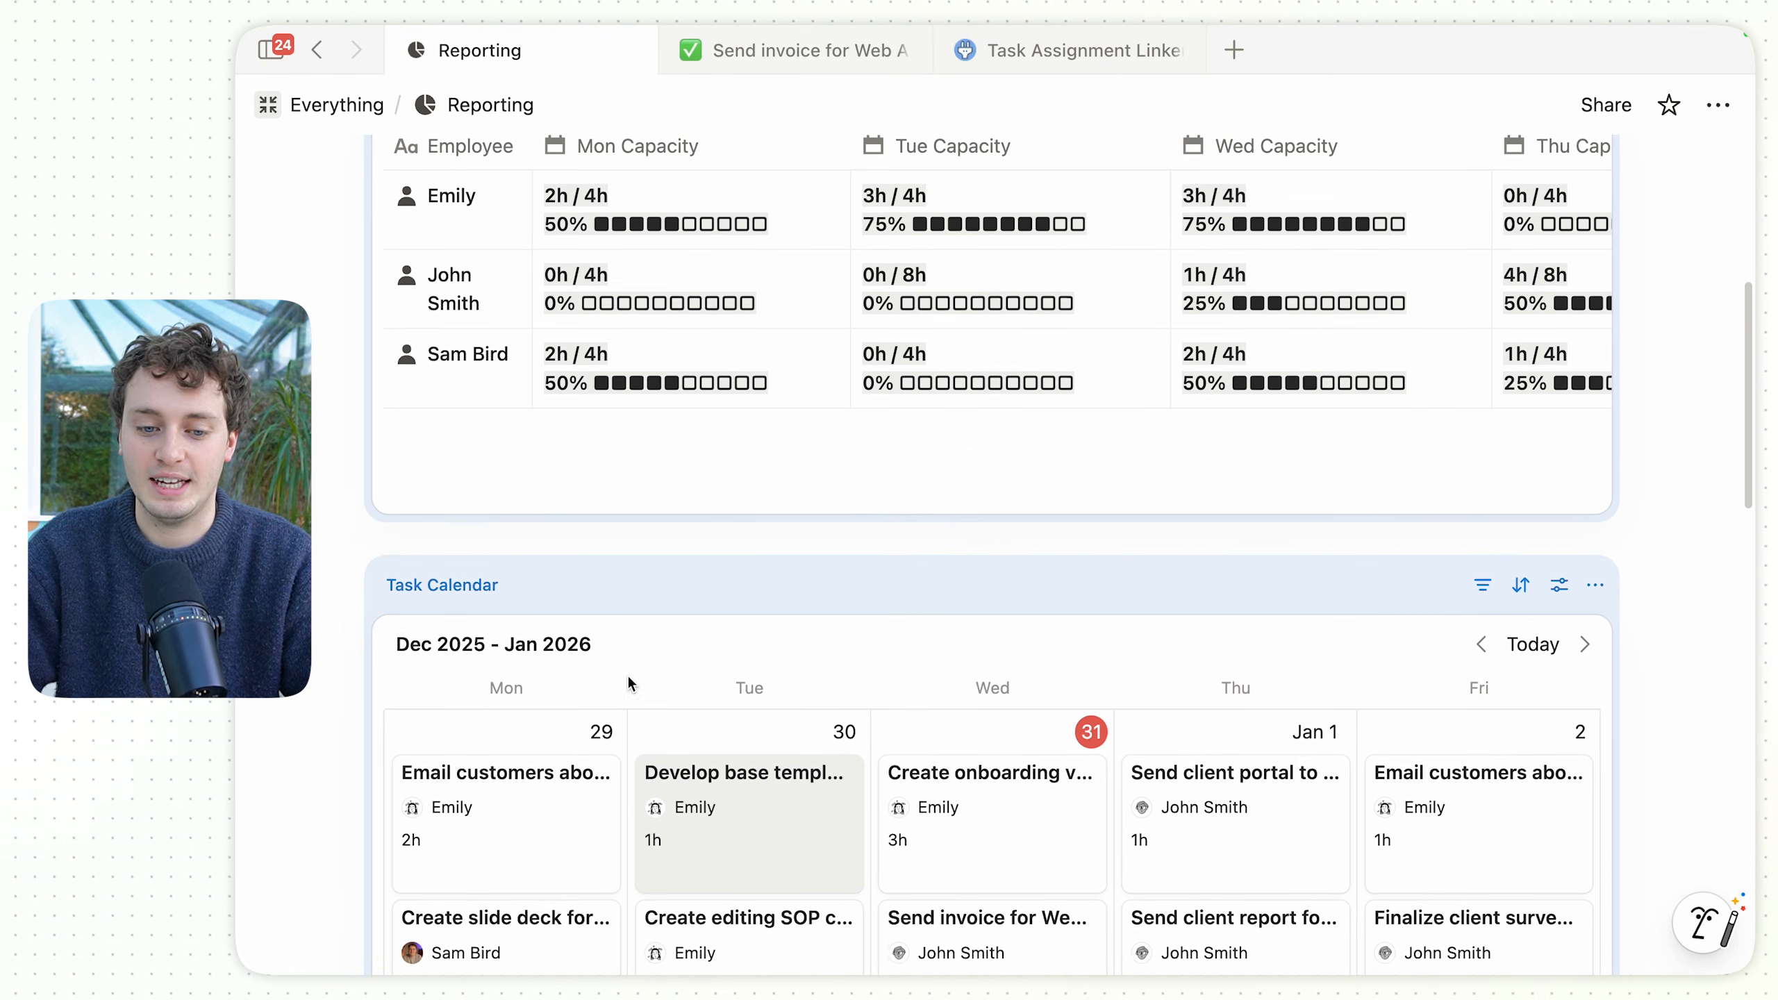
{"action": "scroll", "coordinate": [752, 336], "scroll_direction": "up", "scroll_amount": 2}
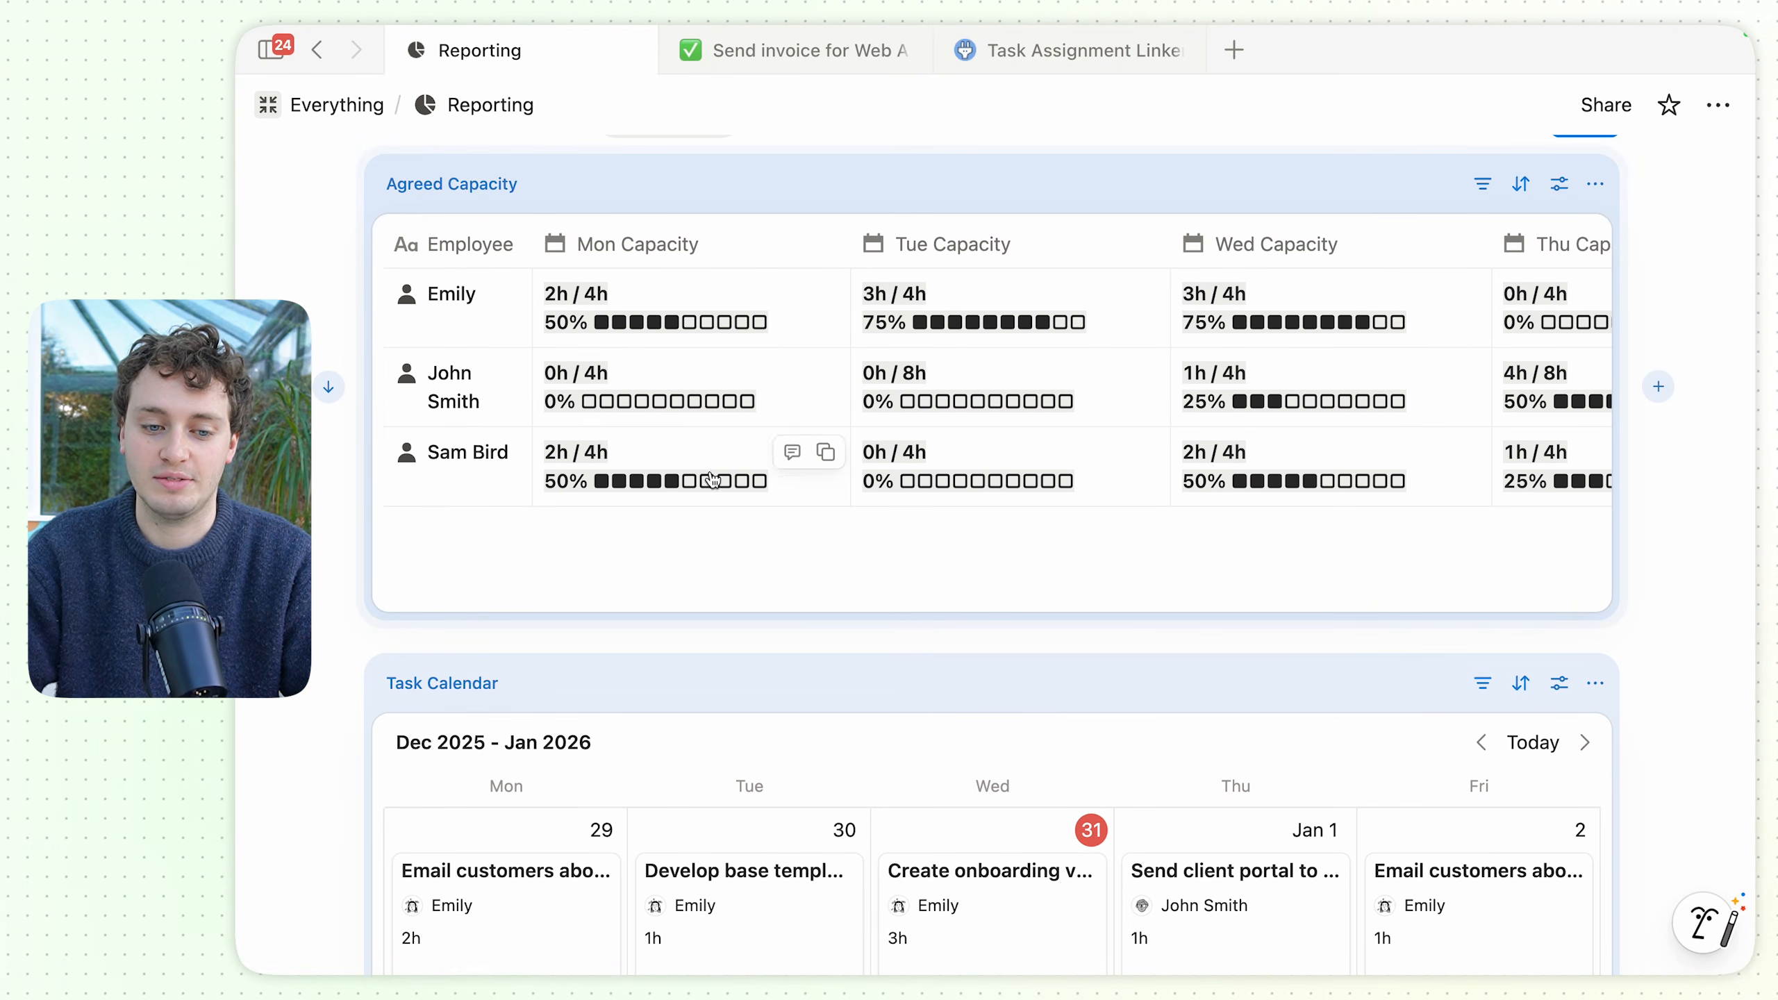
{"action": "scroll", "coordinate": [616, 354], "scroll_direction": "down", "scroll_amount": 20}
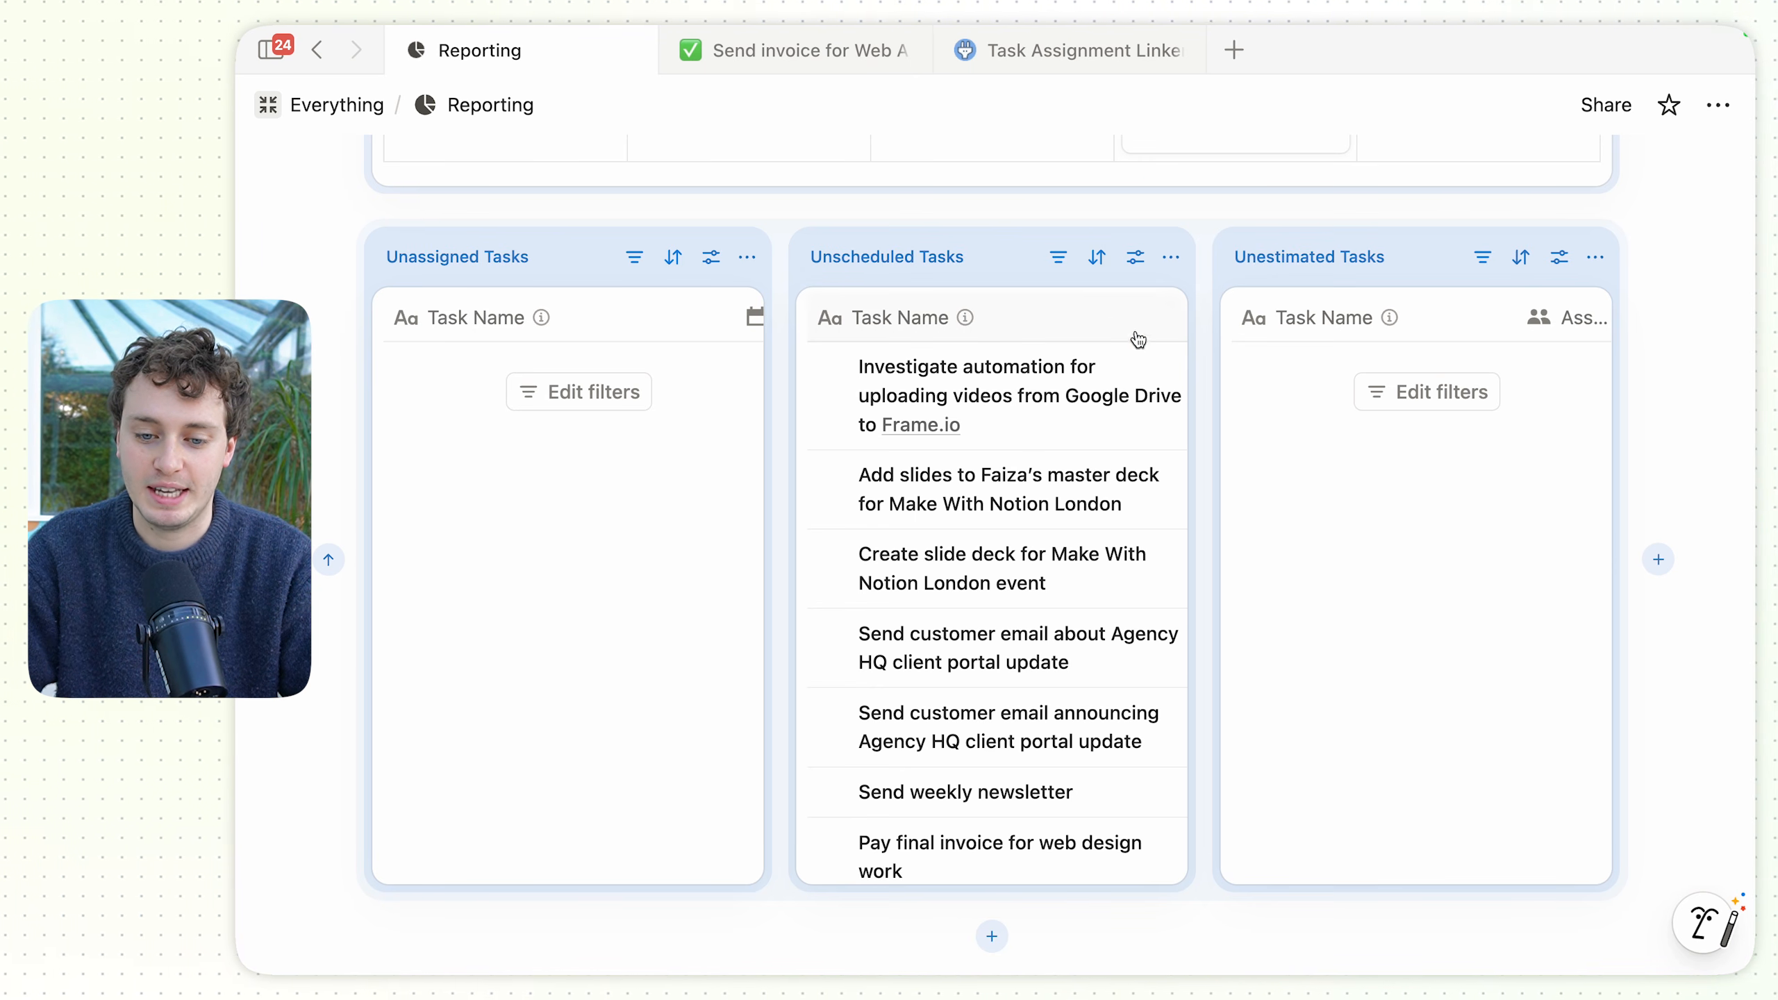
{"action": "scroll", "coordinate": [1131, 425], "scroll_direction": "right", "scroll_amount": 10}
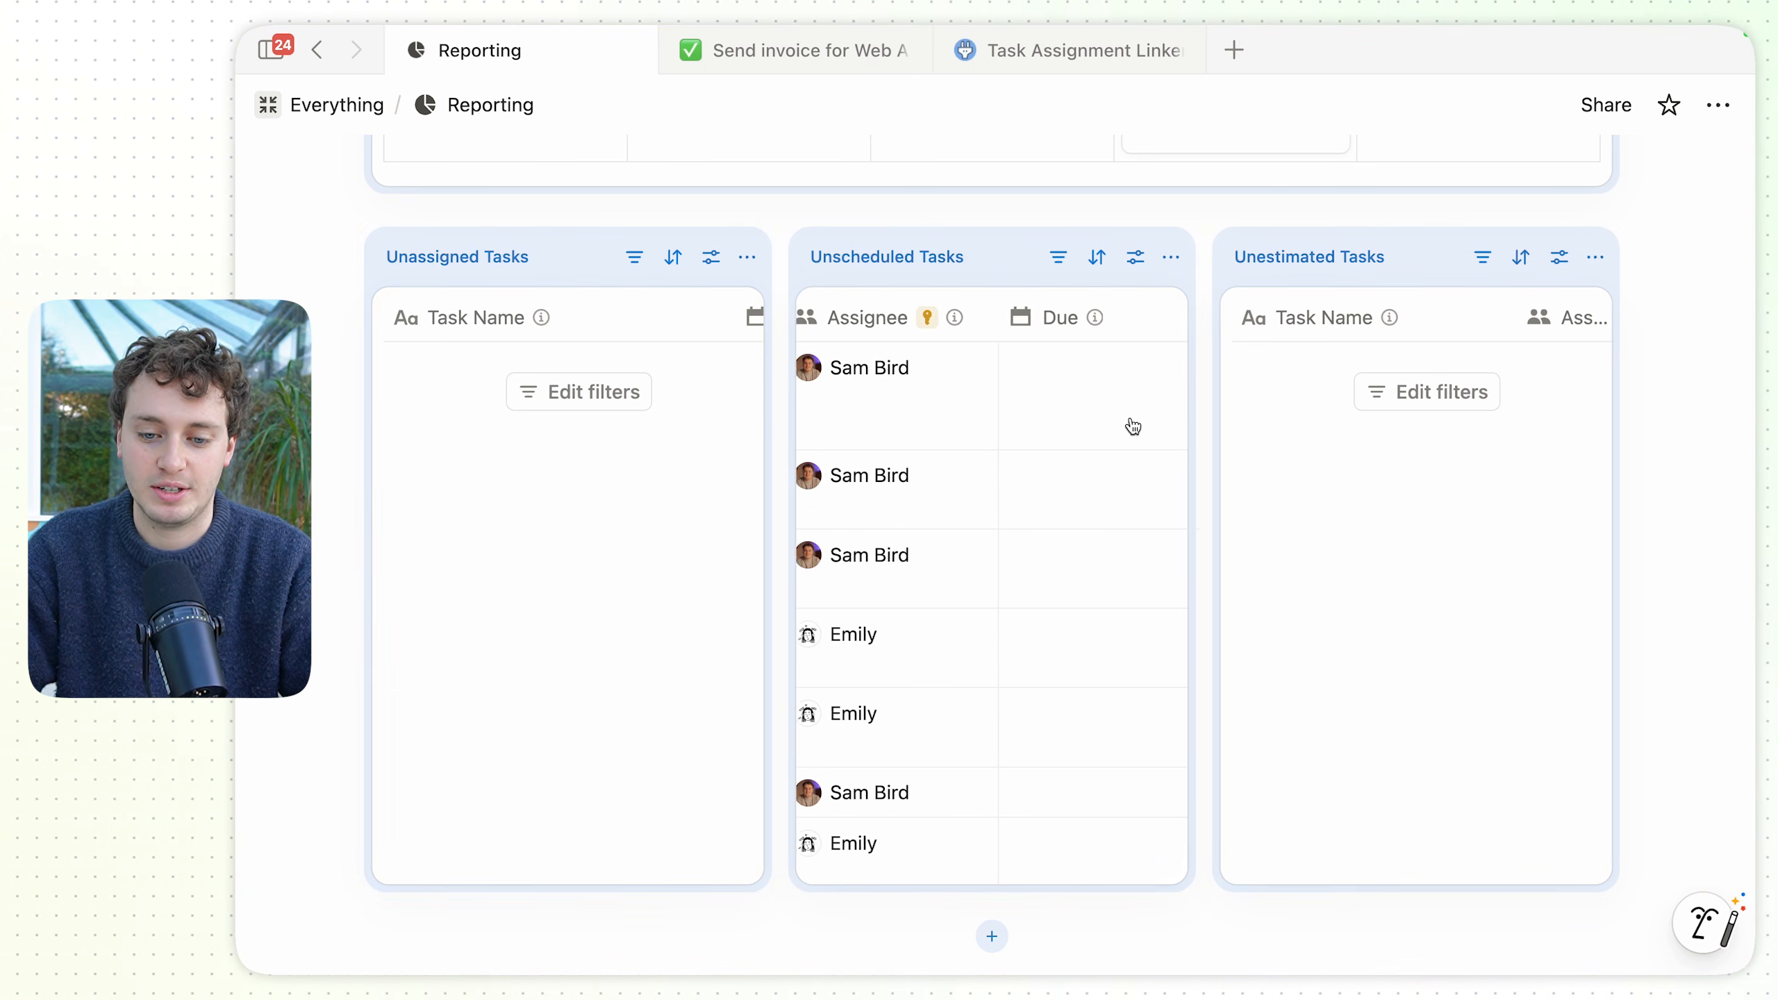
{"action": "scroll", "coordinate": [1132, 426], "scroll_direction": "left", "scroll_amount": 10}
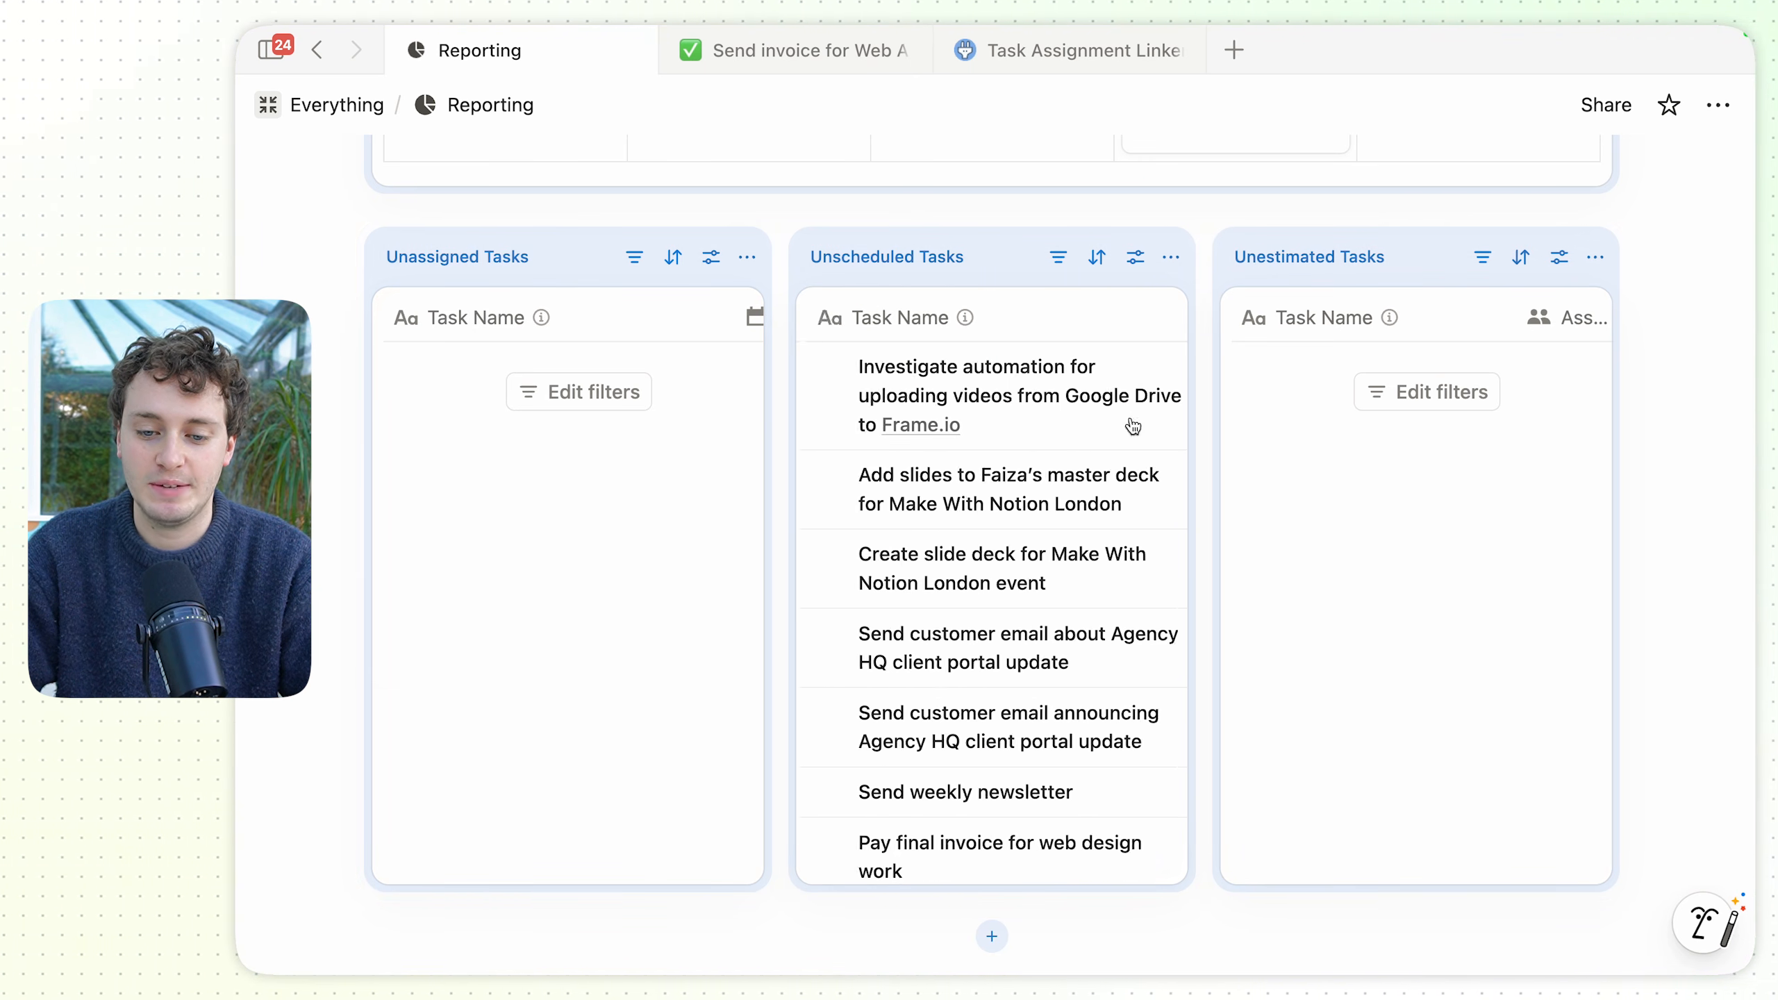
Examine the filter rules of the Unscheduled Tasks view and bring its Assignee column into view.
{"action": "left_click", "coordinate": [1058, 256]}
{"action": "left_click", "coordinate": [1318, 364]}
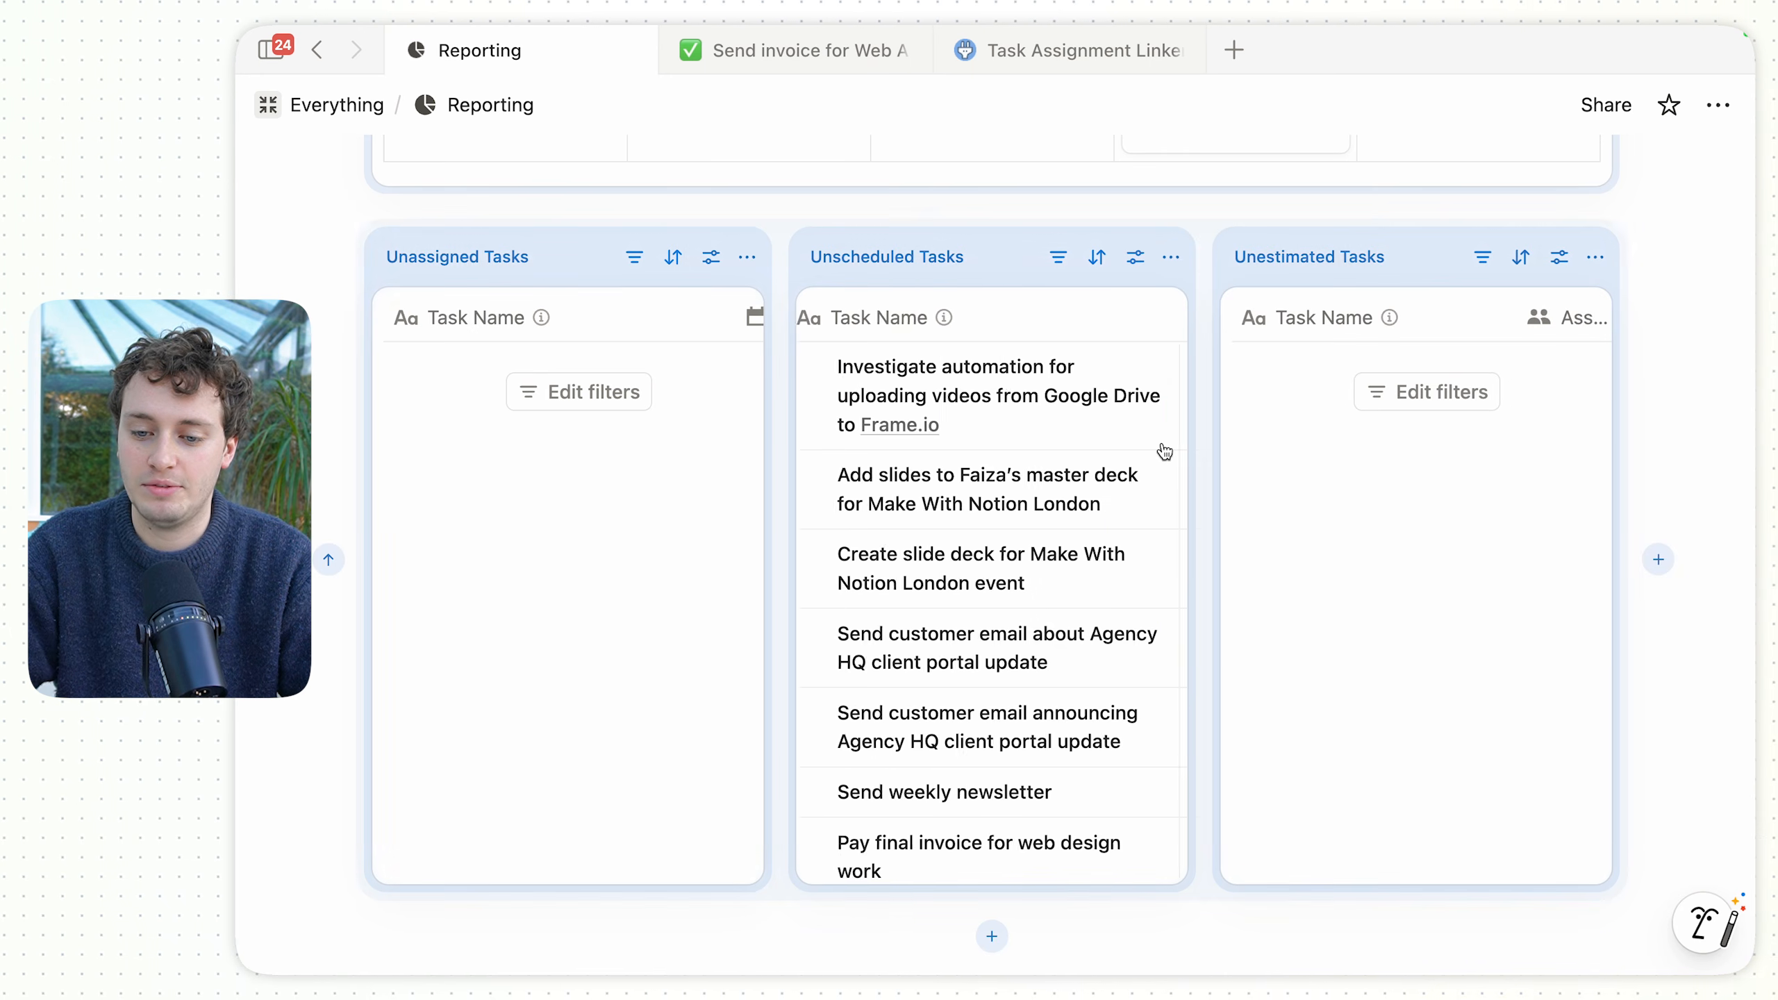
{"action": "scroll", "coordinate": [1163, 450], "scroll_direction": "right", "scroll_amount": 3}
Inspect the Due and Estimated Hours columns of the Unestimated Tasks view, including the hours description, and check the view's filter rules.
{"action": "scroll", "coordinate": [1361, 451], "scroll_direction": "right", "scroll_amount": 5}
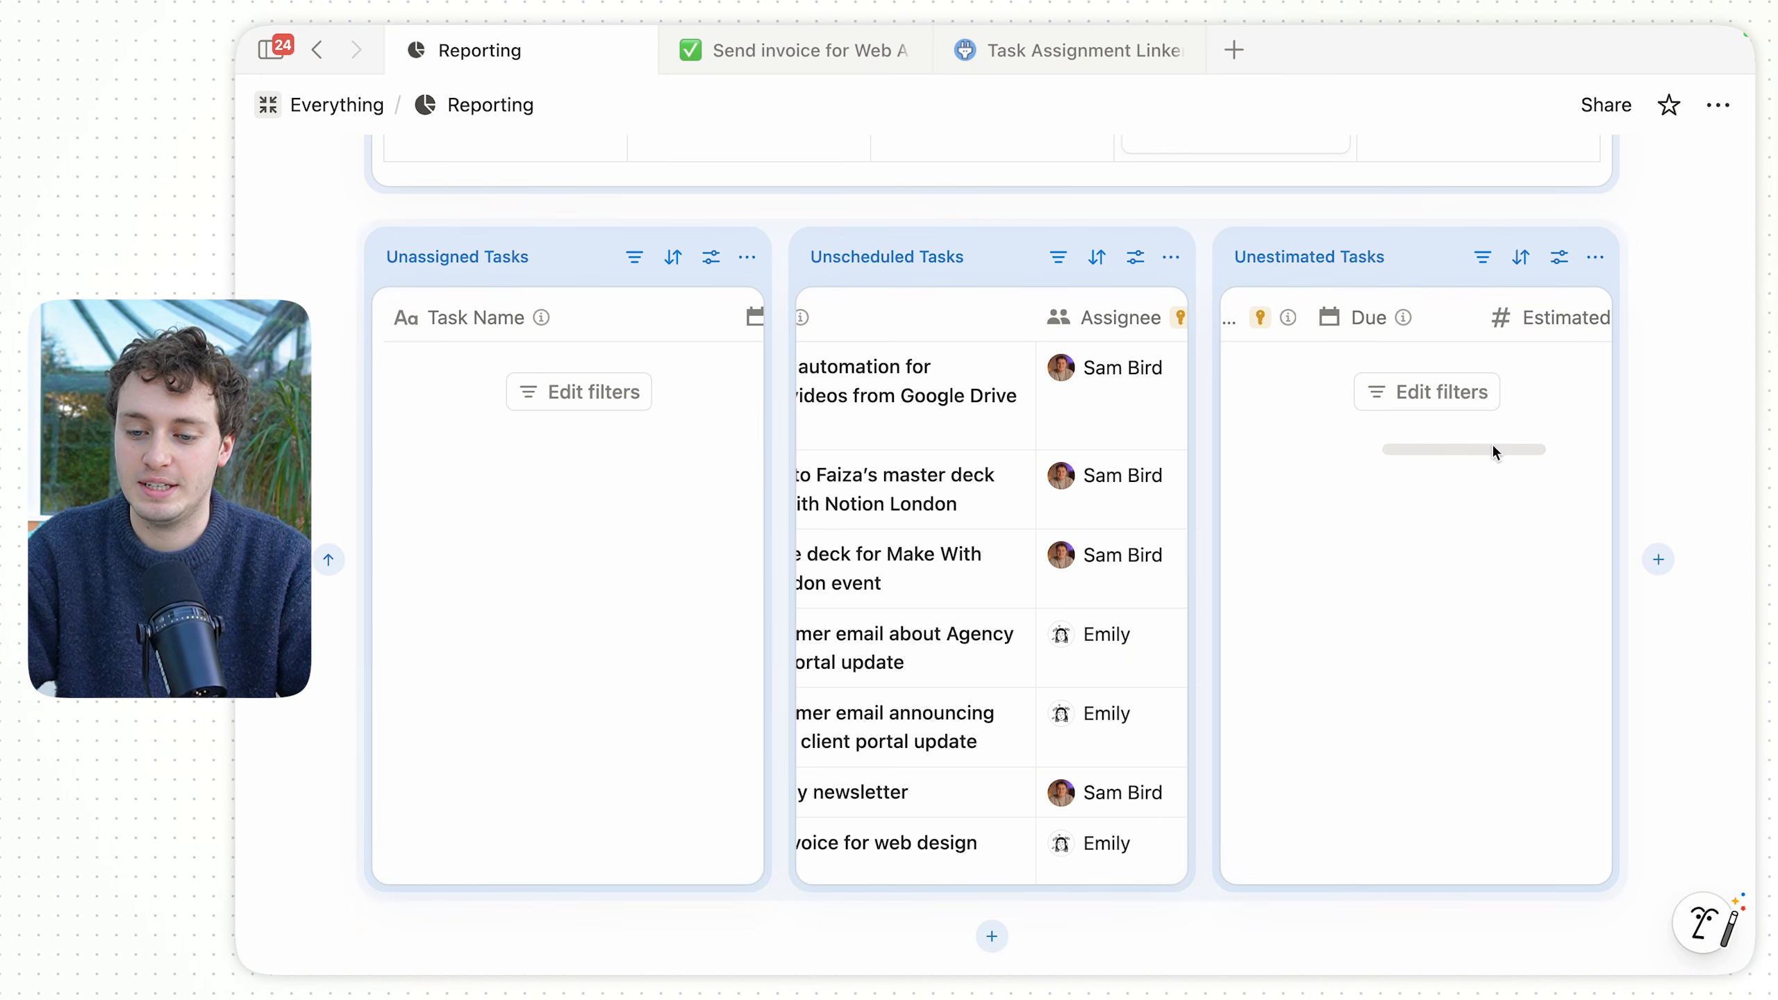
{"action": "mouse_move", "coordinate": [1395, 325]}
{"action": "scroll", "coordinate": [1395, 325], "scroll_direction": "left", "scroll_amount": 2}
{"action": "scroll", "coordinate": [1395, 326], "scroll_direction": "right", "scroll_amount": 4}
{"action": "mouse_move", "coordinate": [1394, 330]}
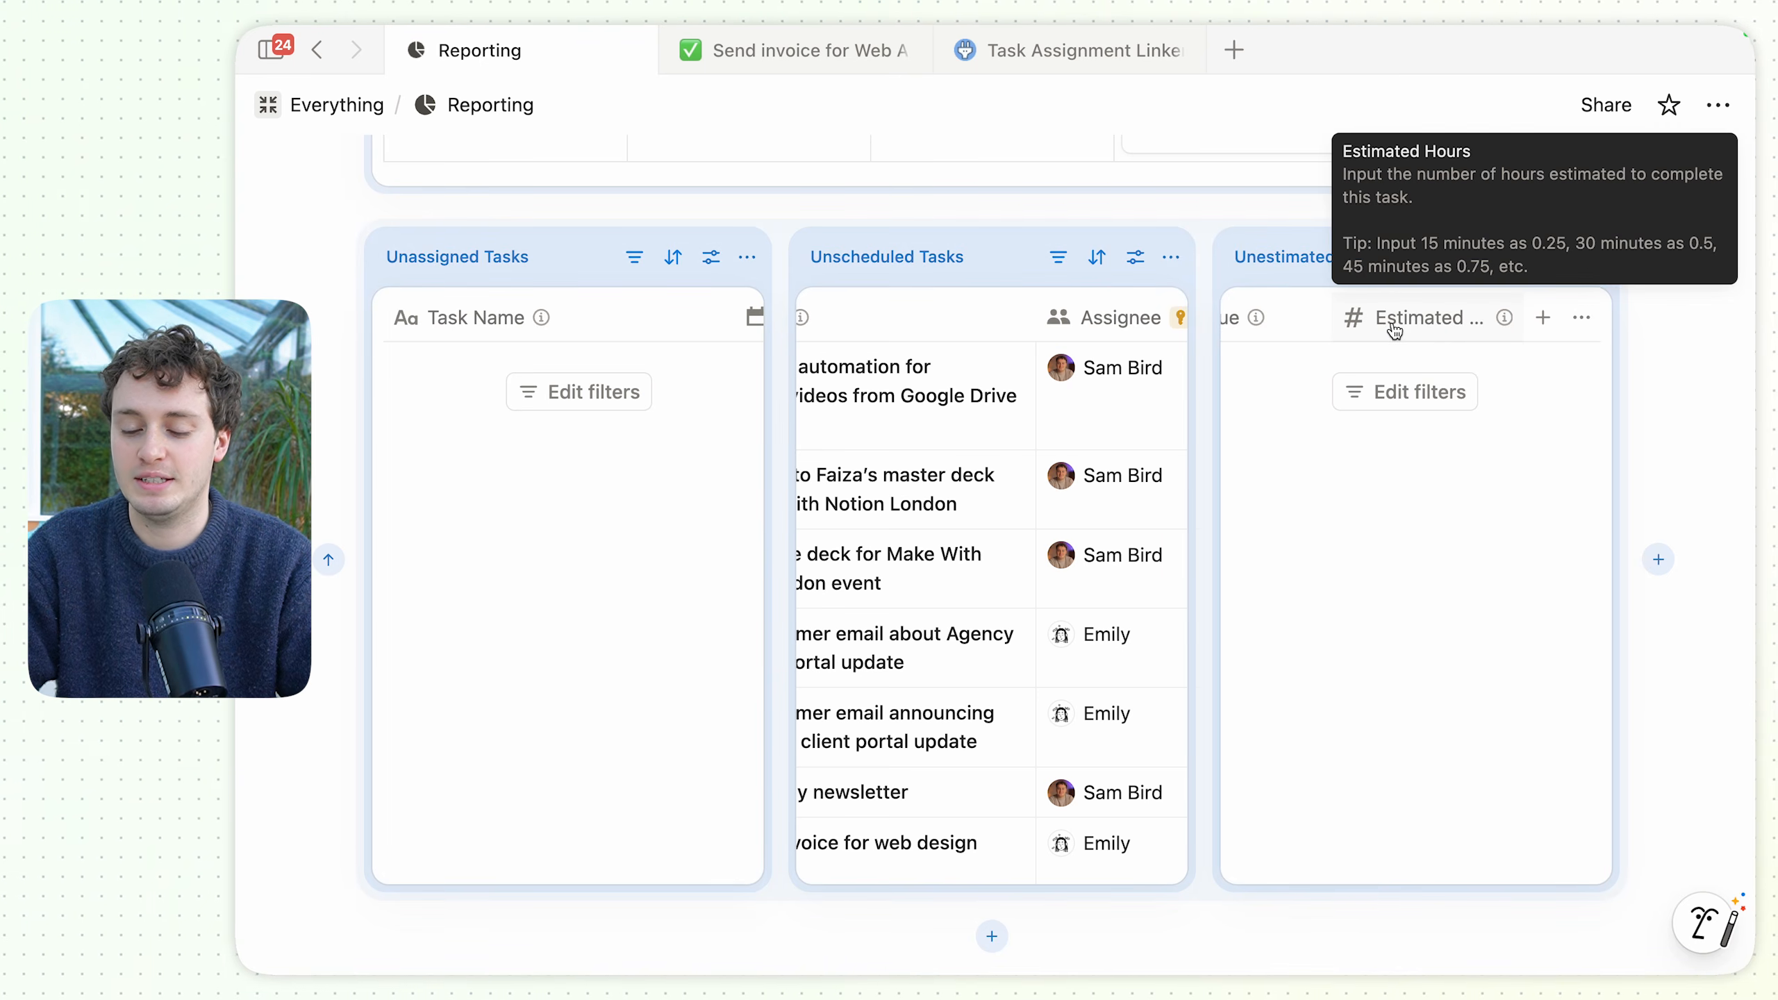
{"action": "scroll", "coordinate": [1385, 324], "scroll_direction": "left", "scroll_amount": 5}
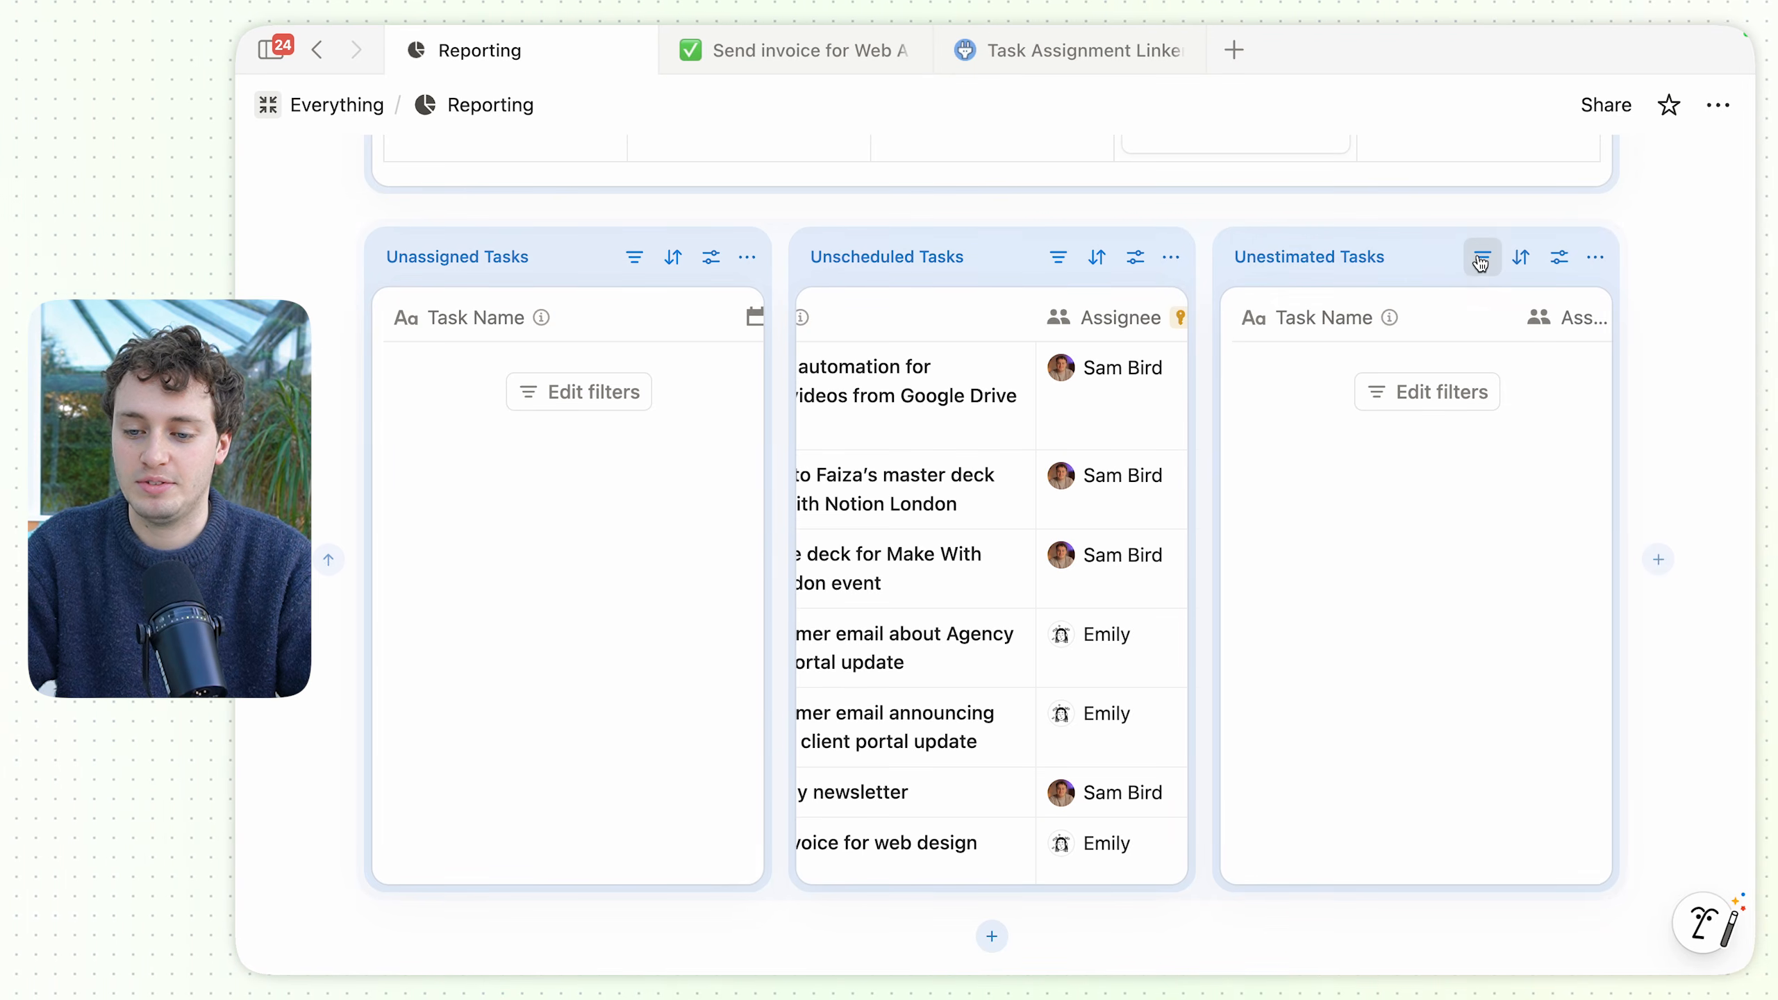
{"action": "left_click", "coordinate": [1481, 262]}
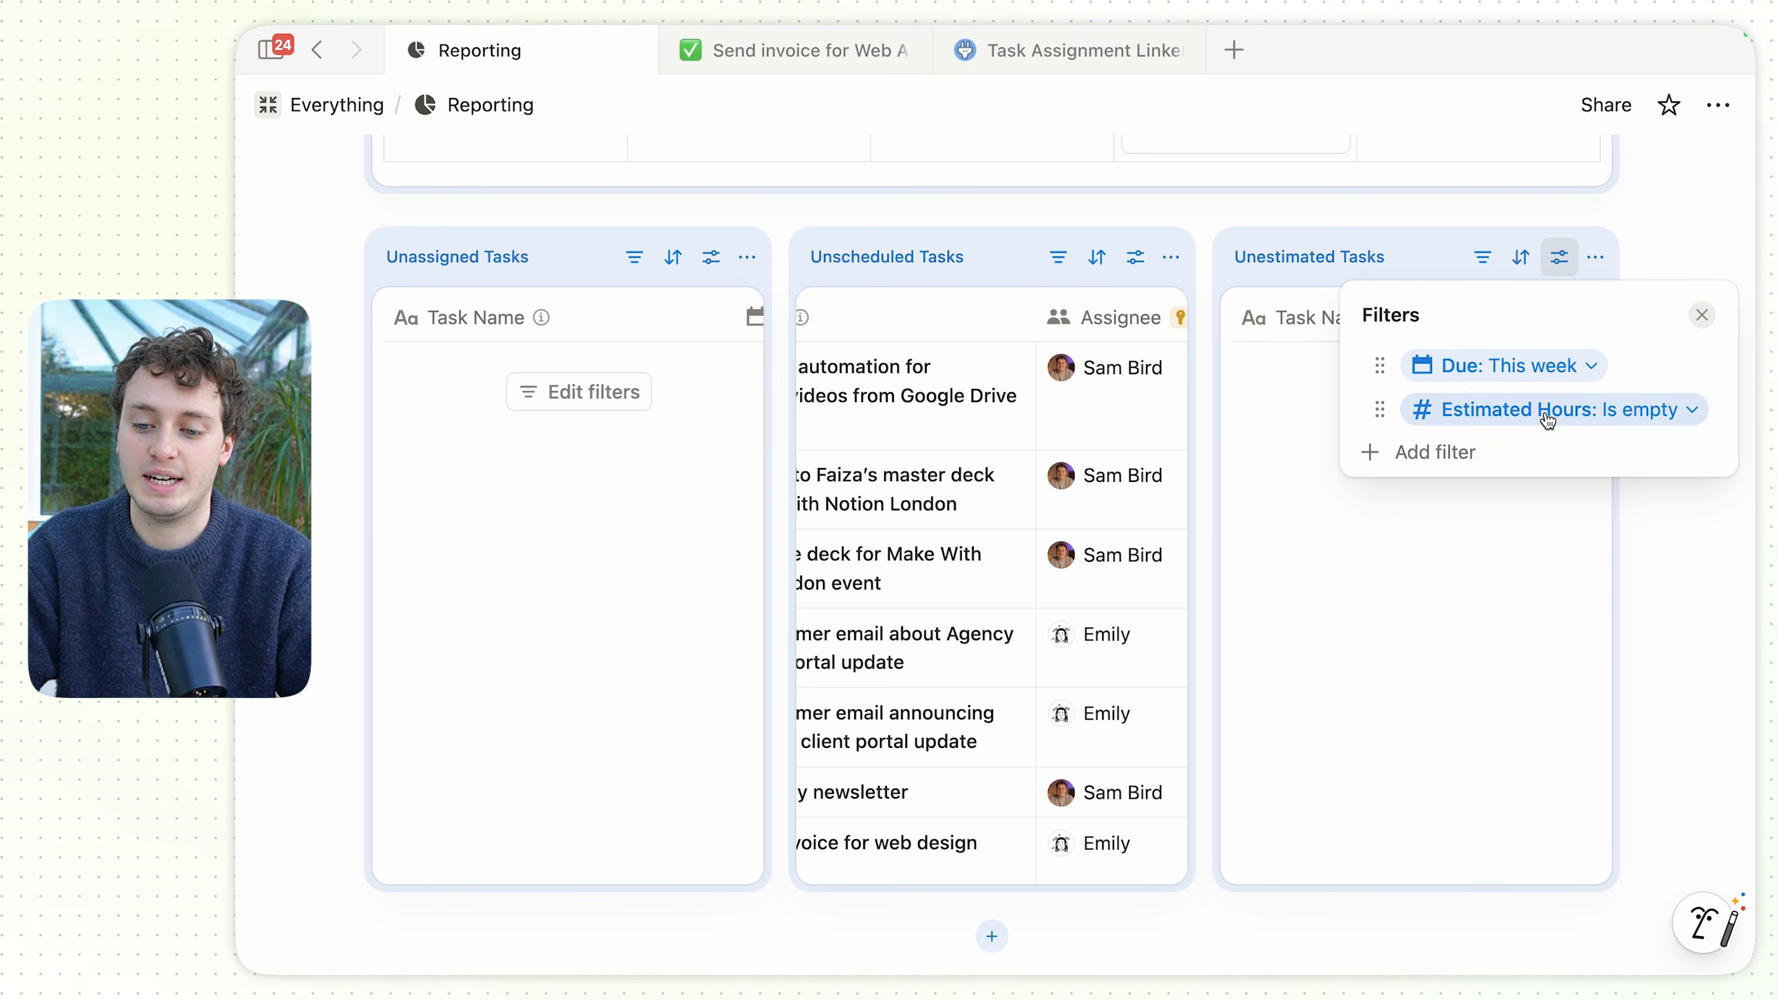
{"action": "left_click", "coordinate": [1675, 259]}
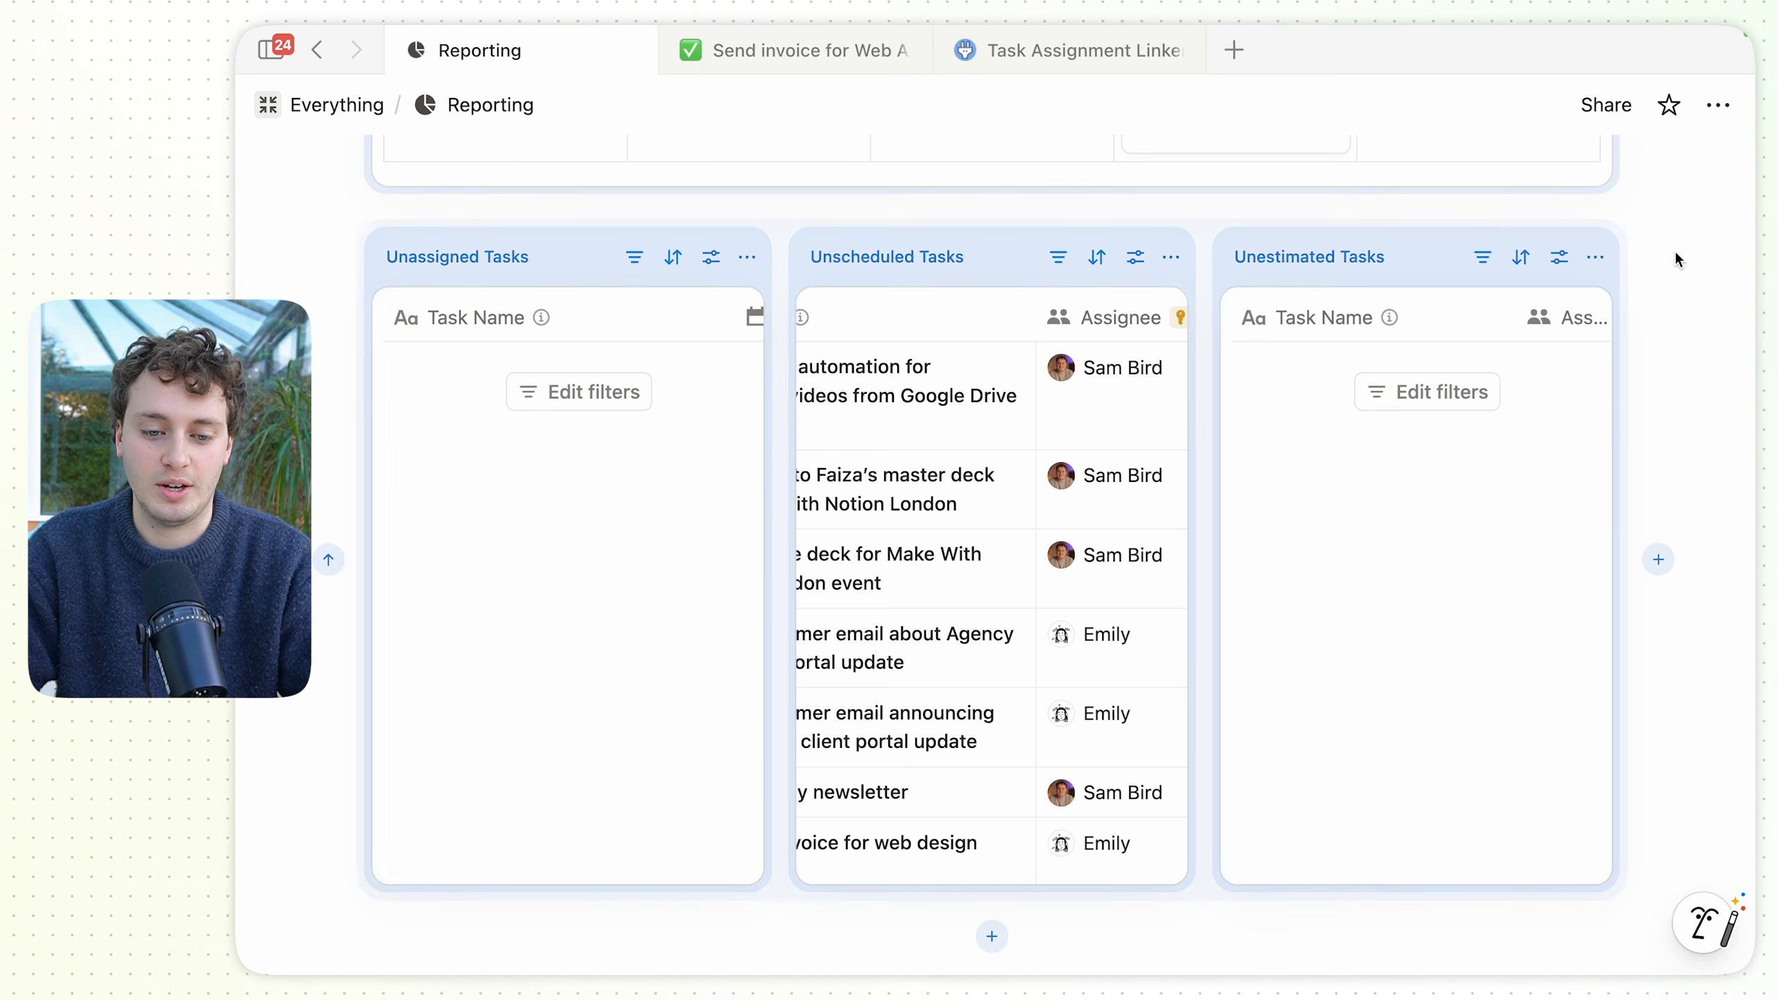
Look over the complete Workload dashboard, from the Agreed Capacity table and Task Calendar to the three task views.
{"action": "scroll", "coordinate": [1637, 453], "scroll_direction": "up", "scroll_amount": 15}
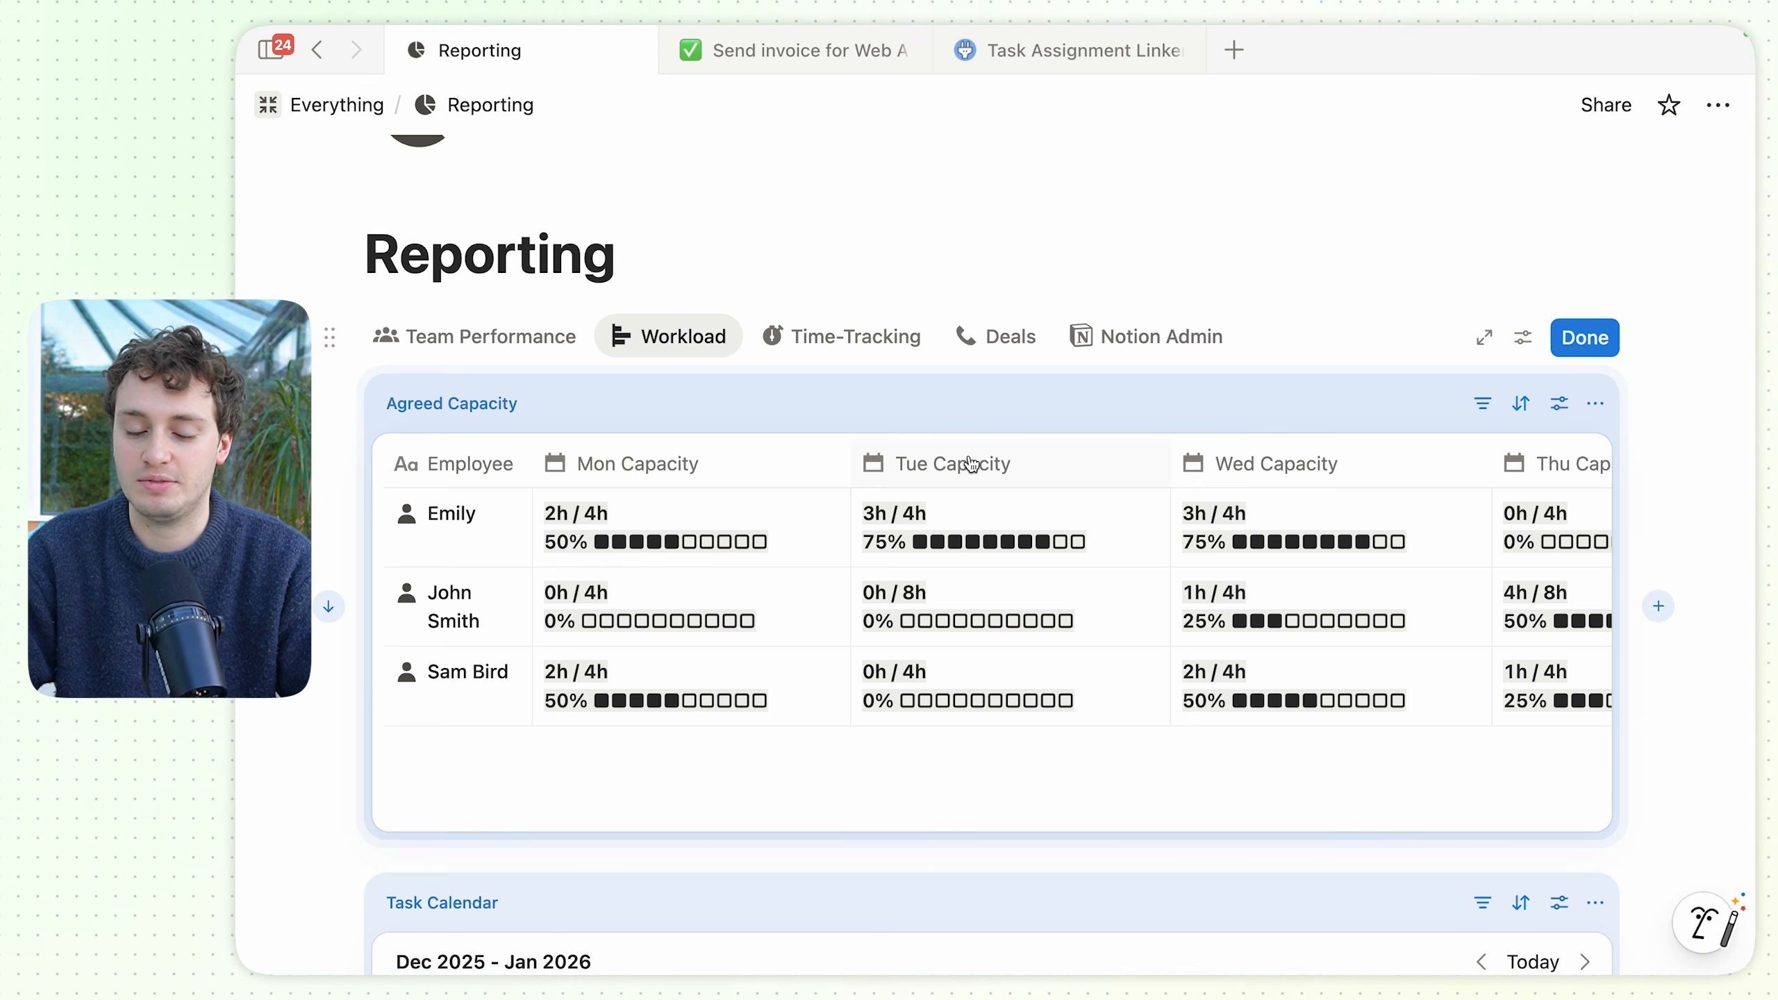
{"action": "scroll", "coordinate": [1056, 496], "scroll_direction": "down", "scroll_amount": 10}
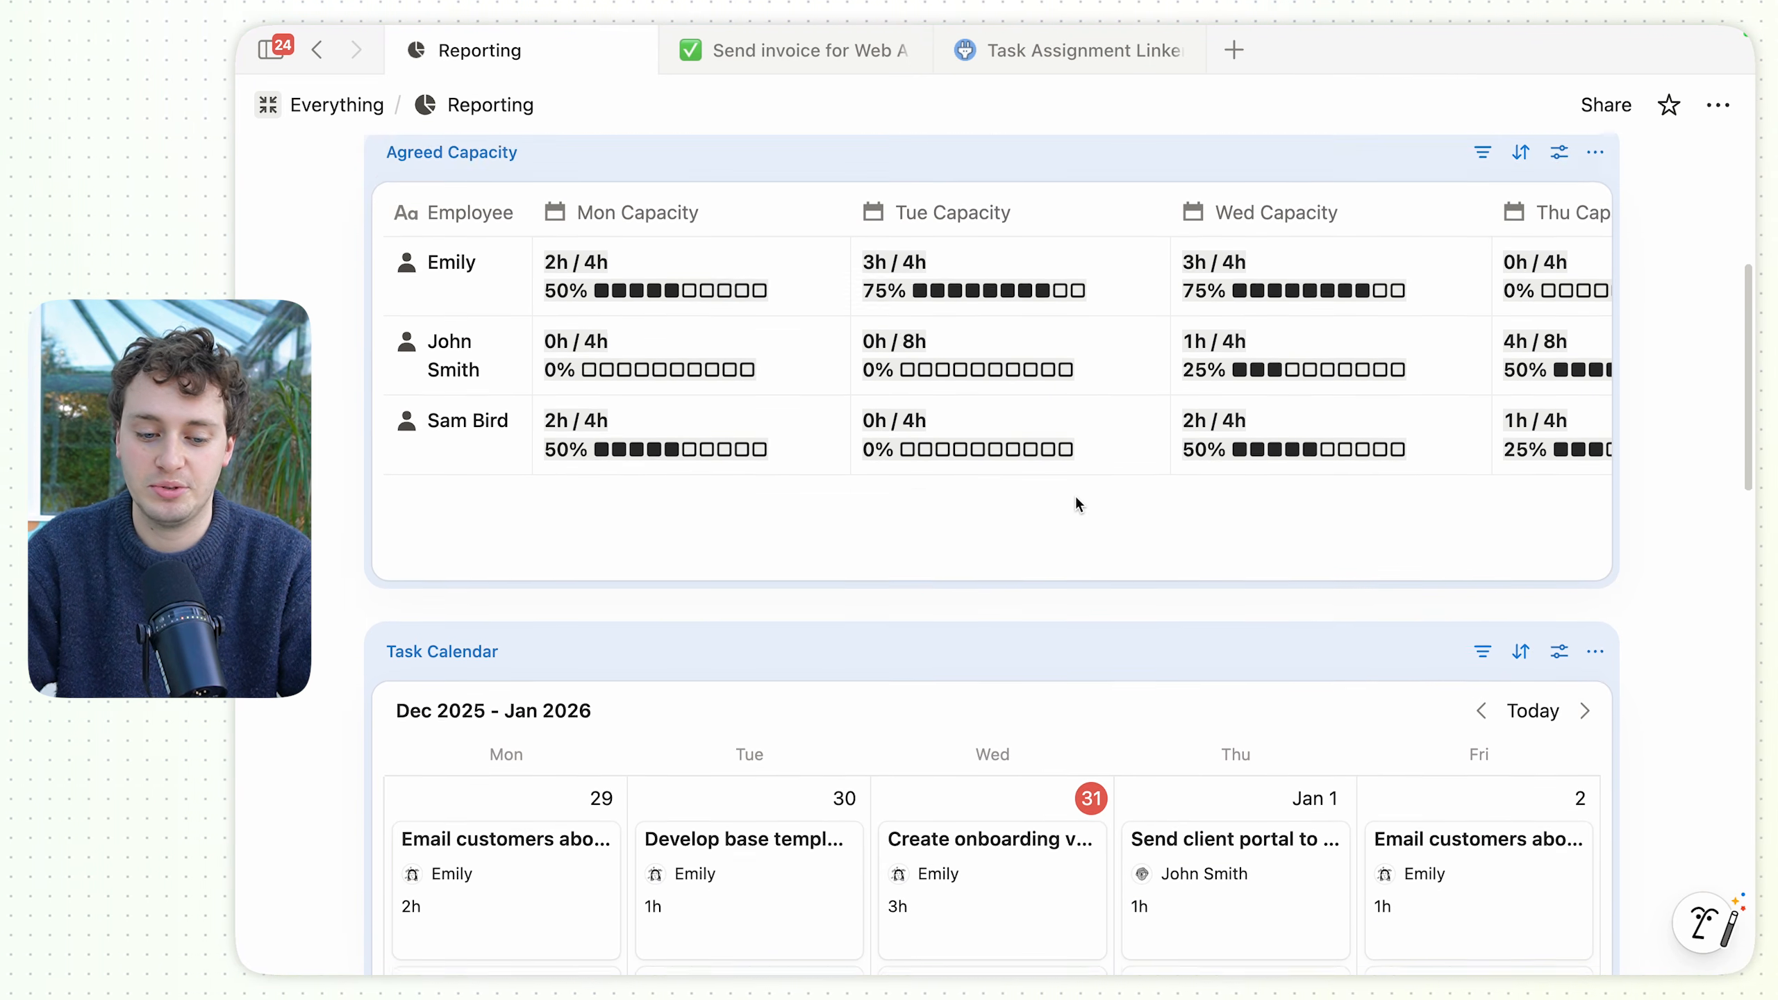
{"action": "scroll", "coordinate": [1078, 503], "scroll_direction": "down", "scroll_amount": 10}
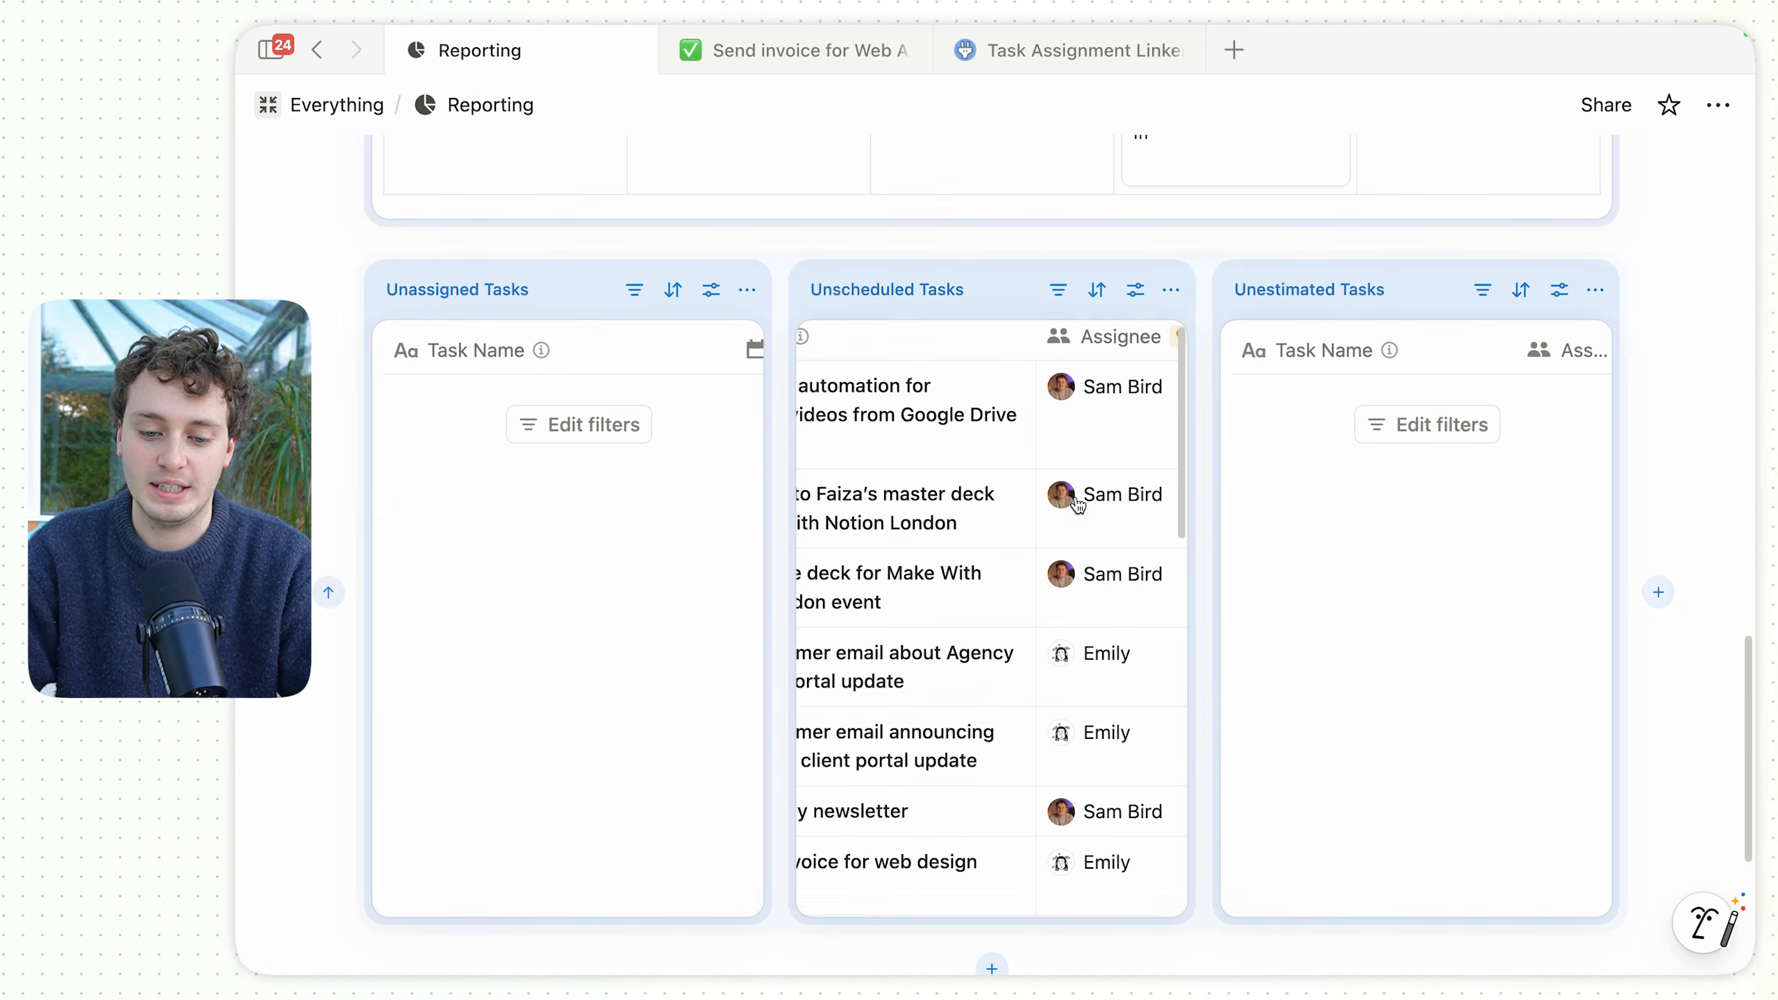
{"action": "scroll", "coordinate": [1077, 503], "scroll_direction": "up", "scroll_amount": 15}
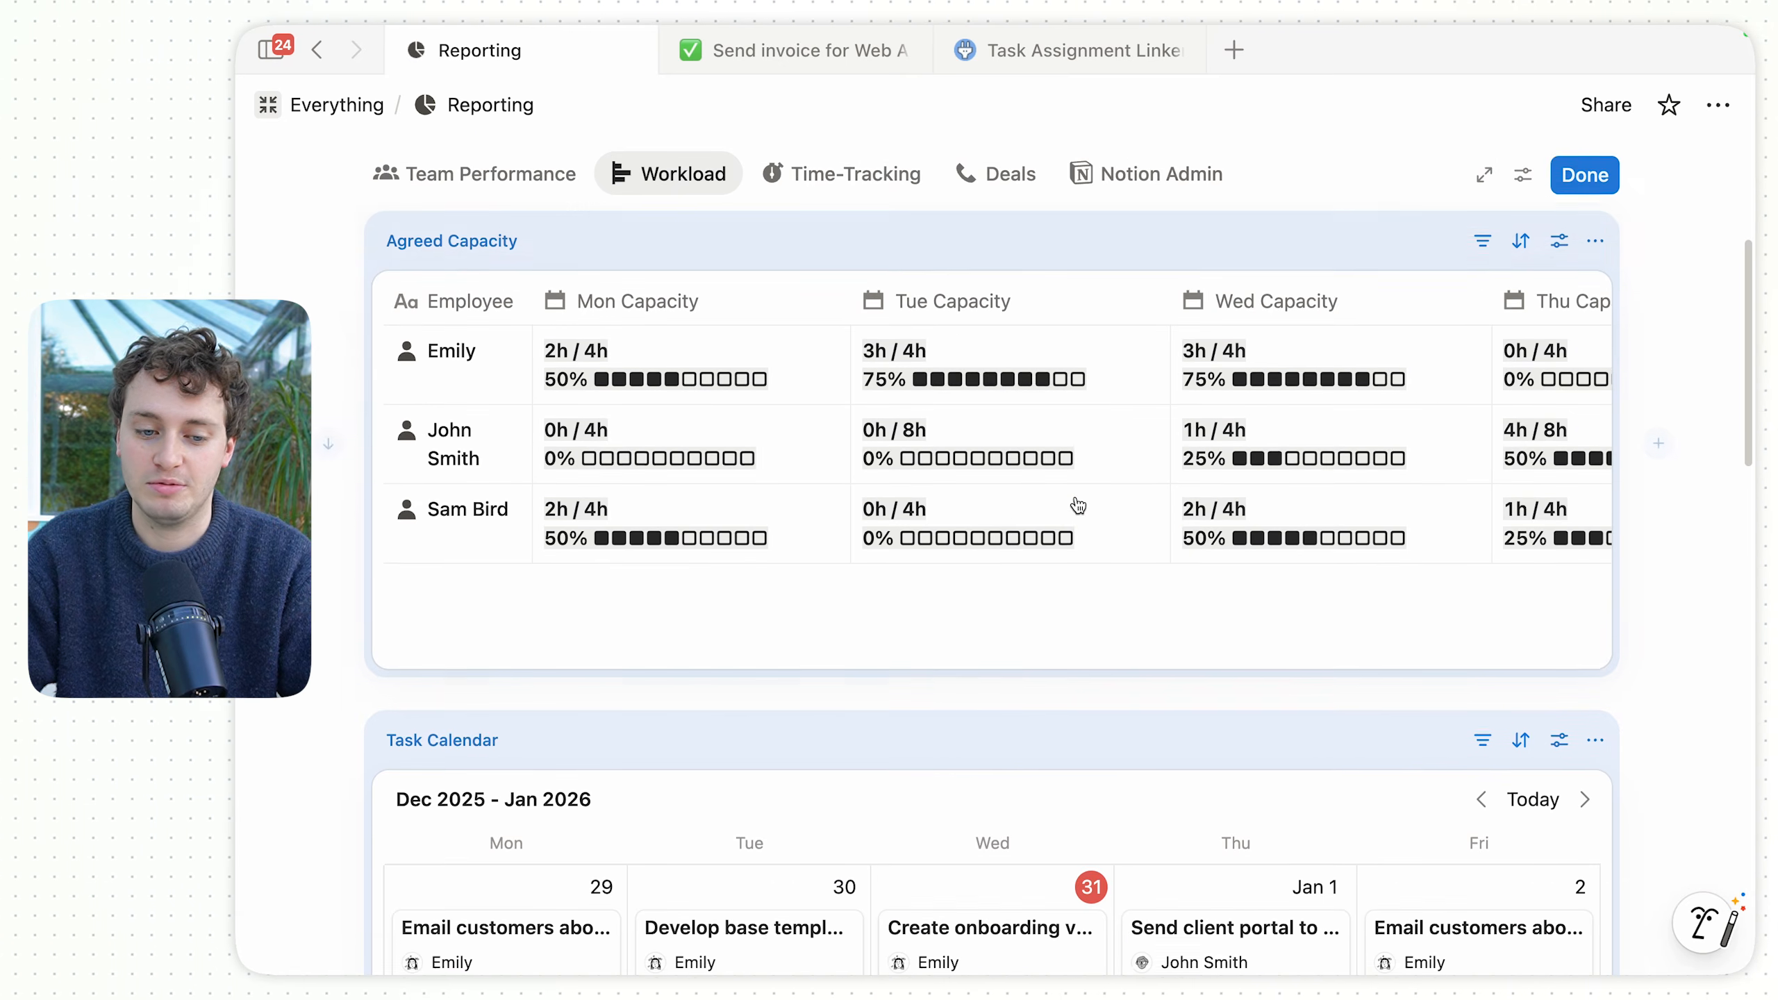
{"action": "scroll", "coordinate": [1075, 494], "scroll_direction": "down", "scroll_amount": 3}
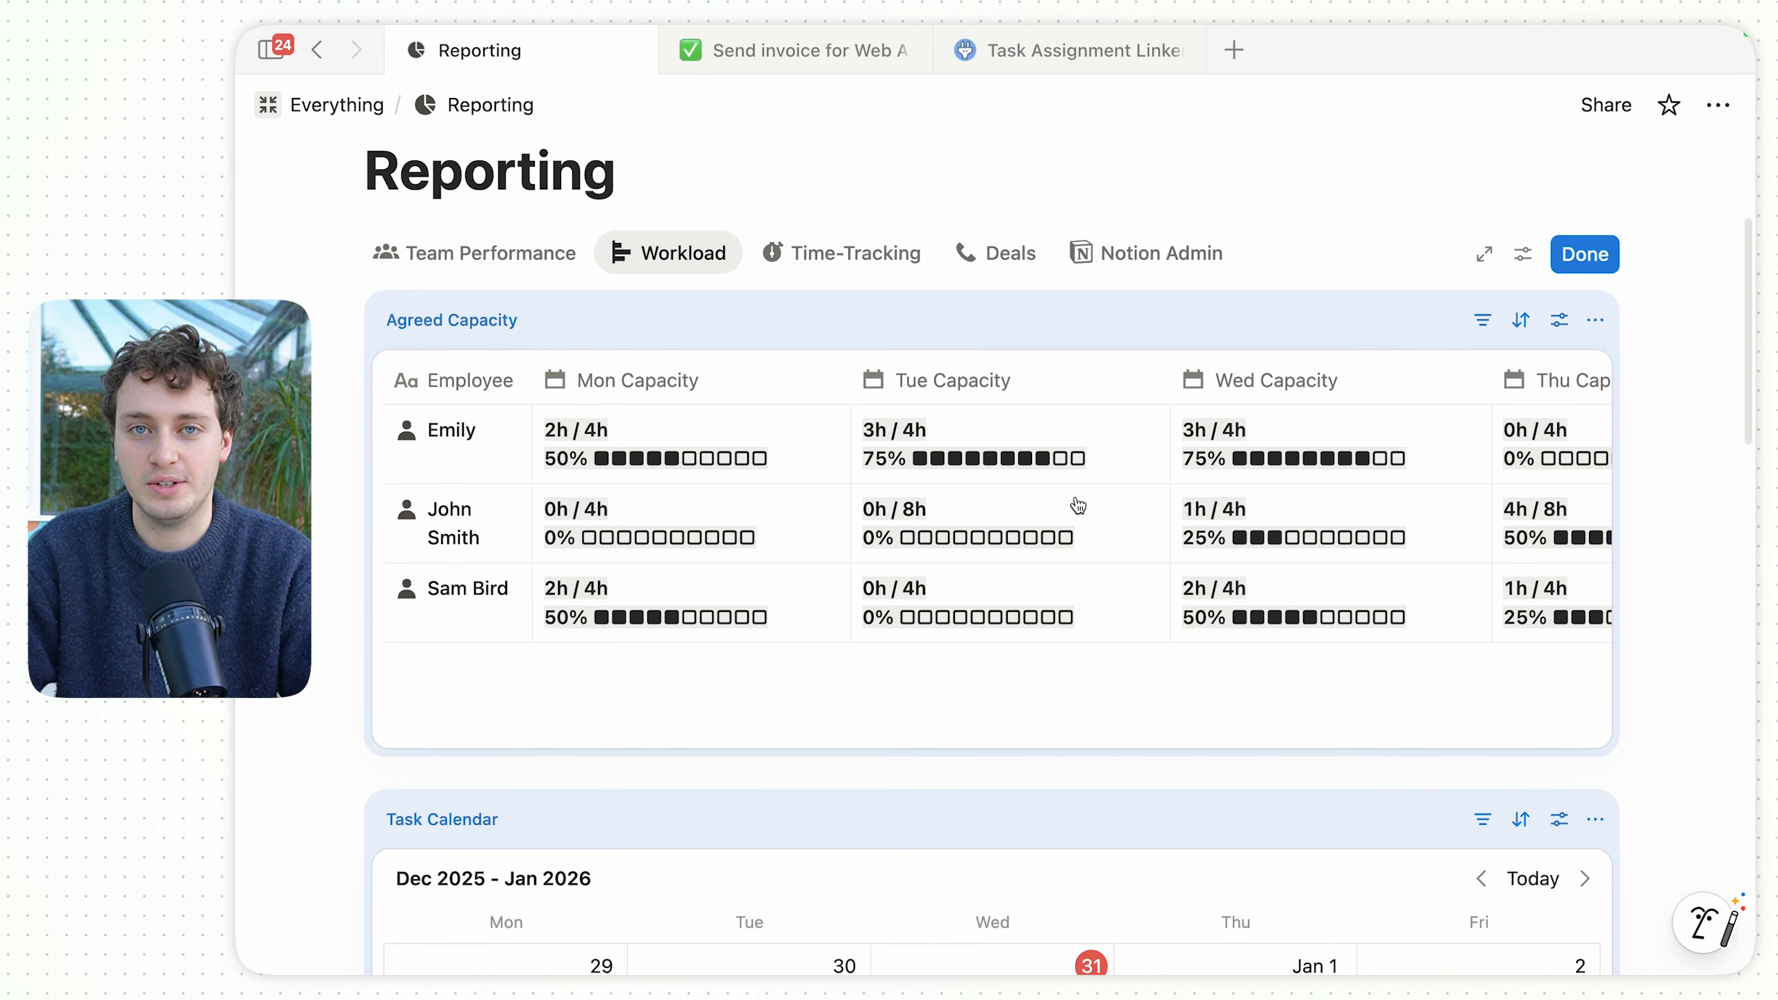